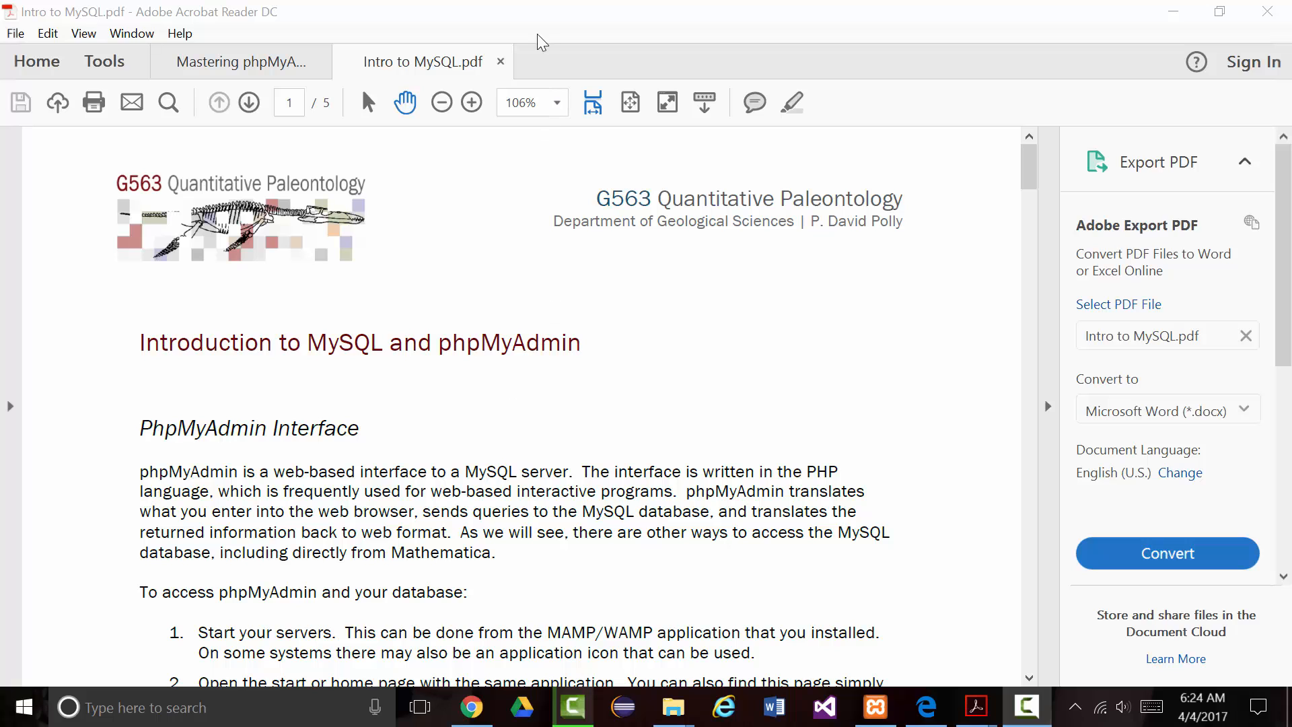
Open a blank Notepad window and place it below the title of the Intro to MySQL document
left_click(248, 70)
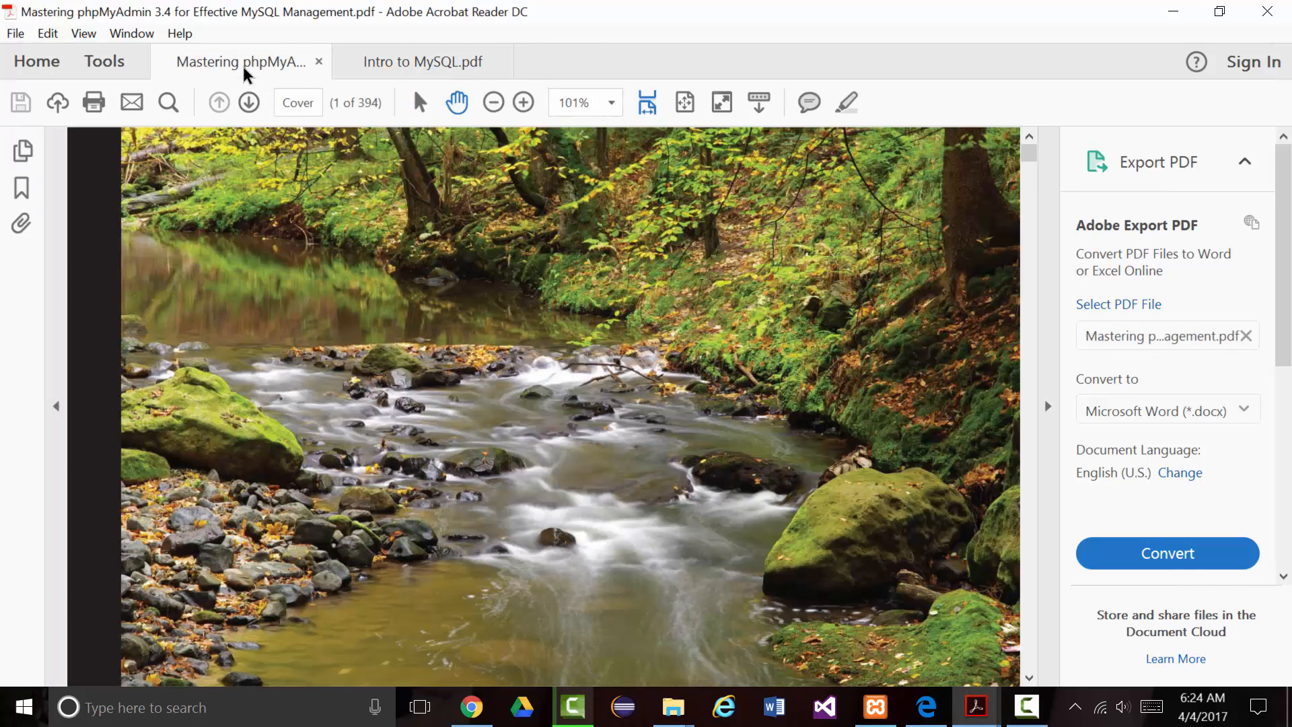
left_click(370, 60)
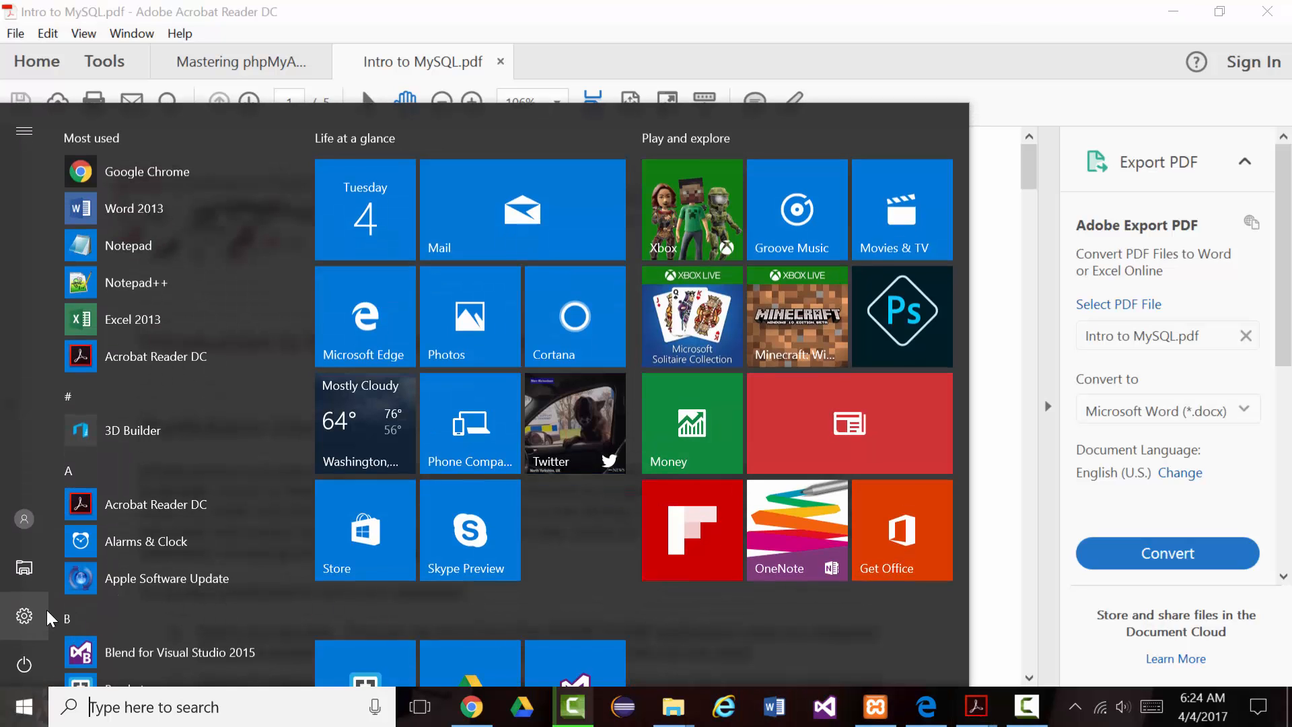
left_click(24, 707)
left_click(130, 236)
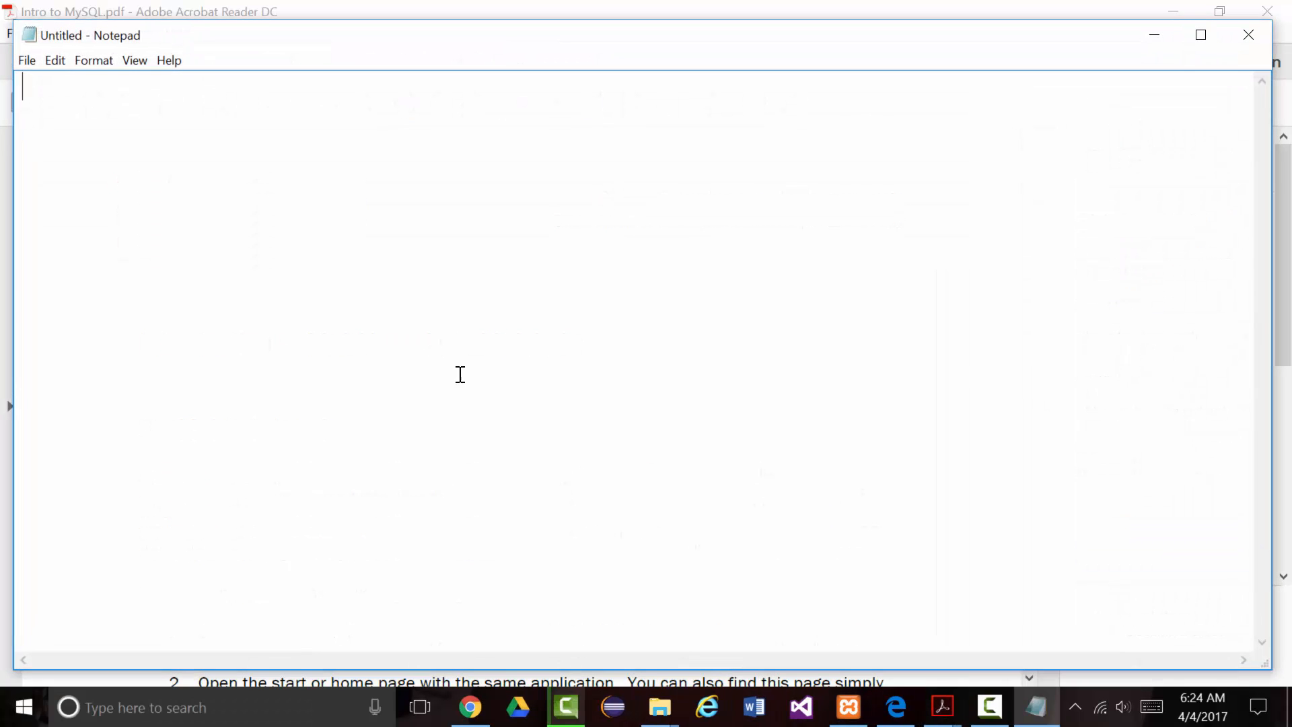
left_click_drag(493, 52, 618, 561)
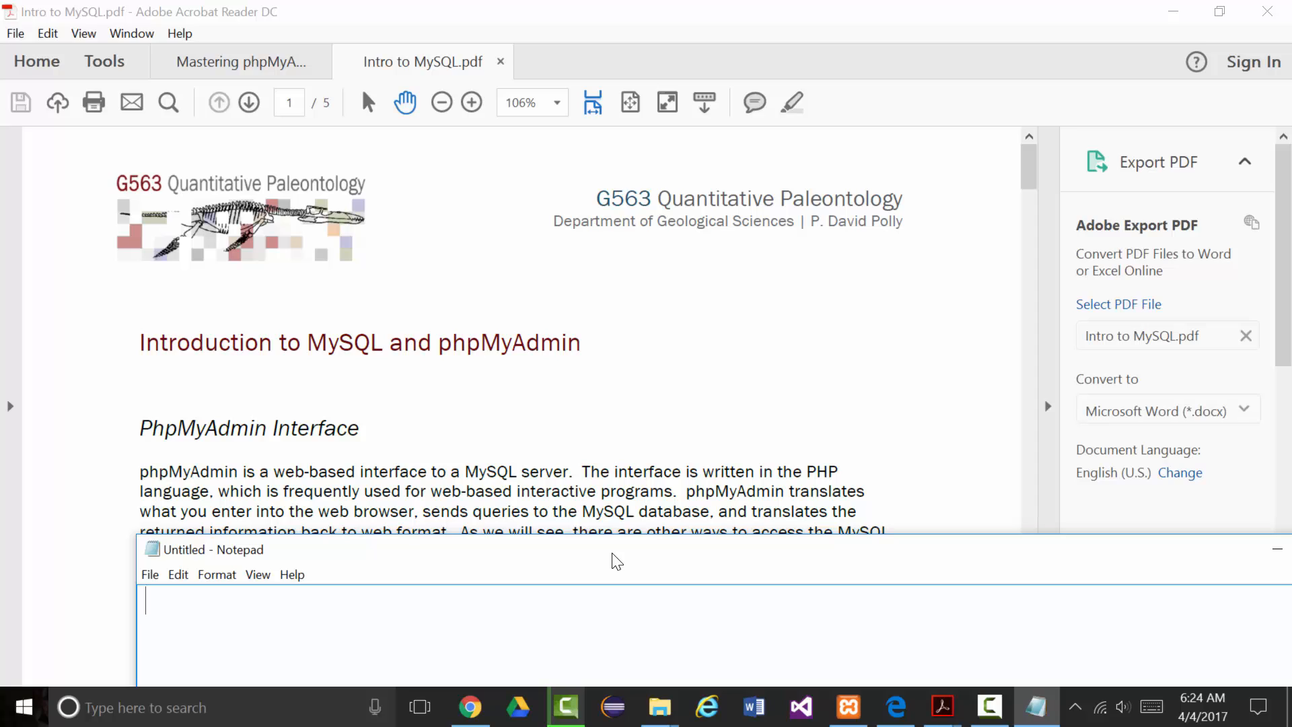
Write "introduction to mysql and phpmyadmin by" plus the document author's name in Notepad, copy the whole line and minimize the window
type("introduction t")
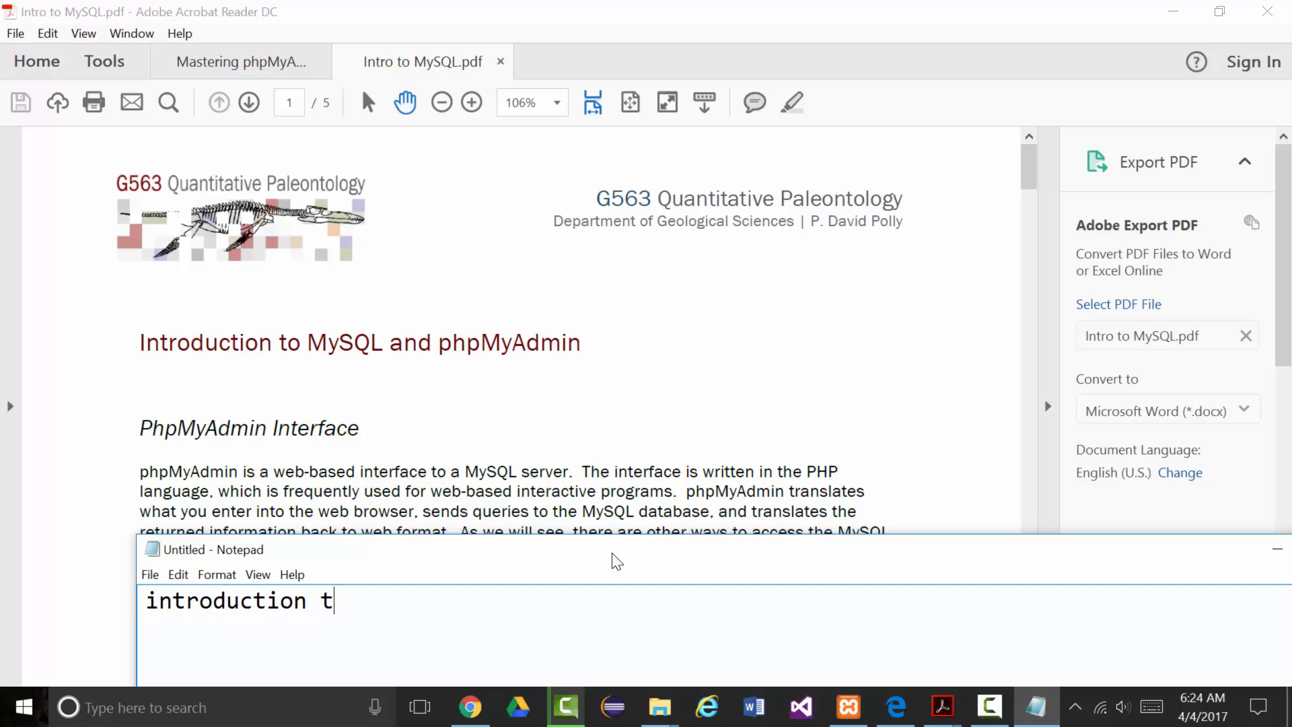
type("o mysql a")
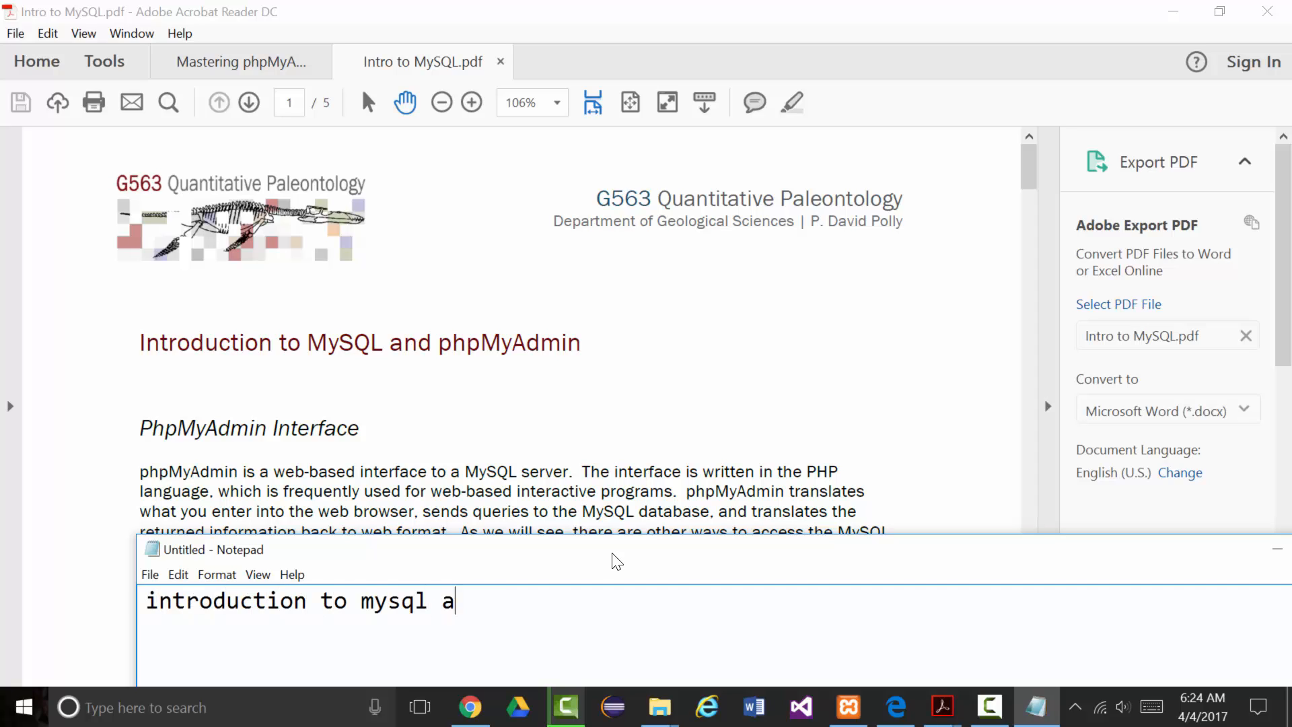
type("nd phop")
key("BackSpace")
key("BackSpace")
type("o")
key("BackSpace")
type("pmyadmin ")
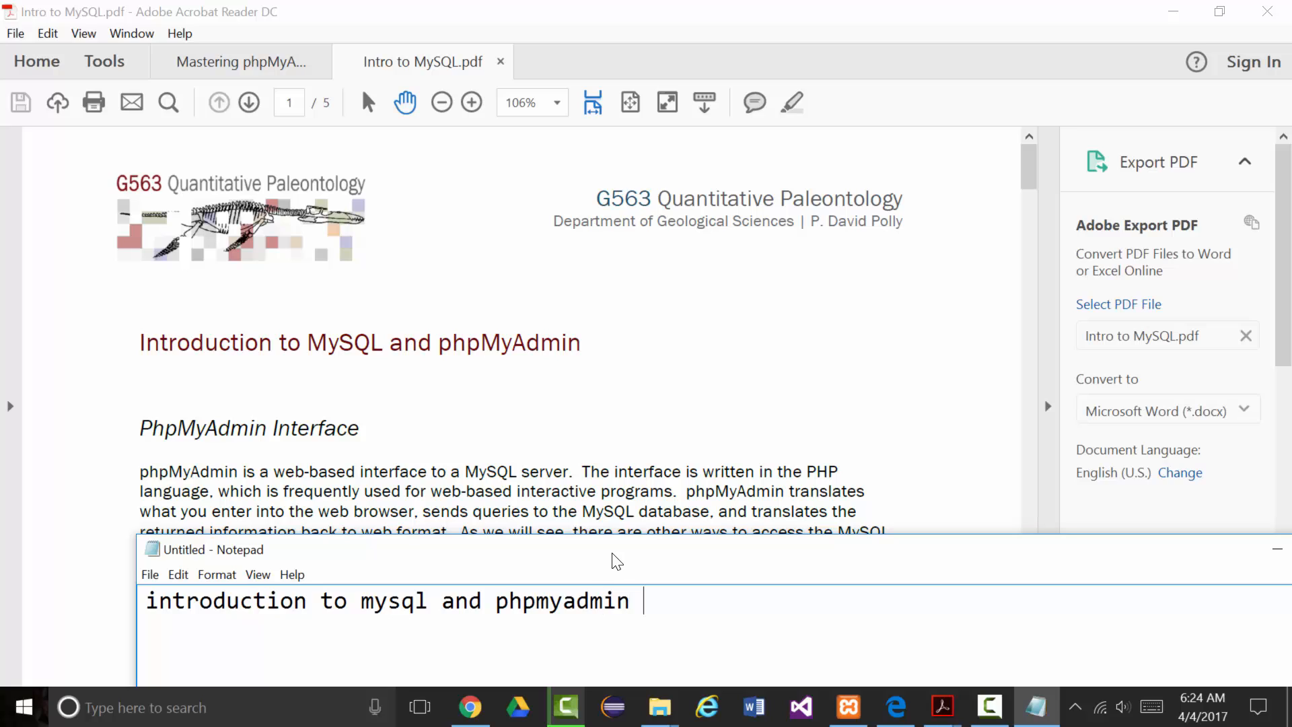
type("by p. dav")
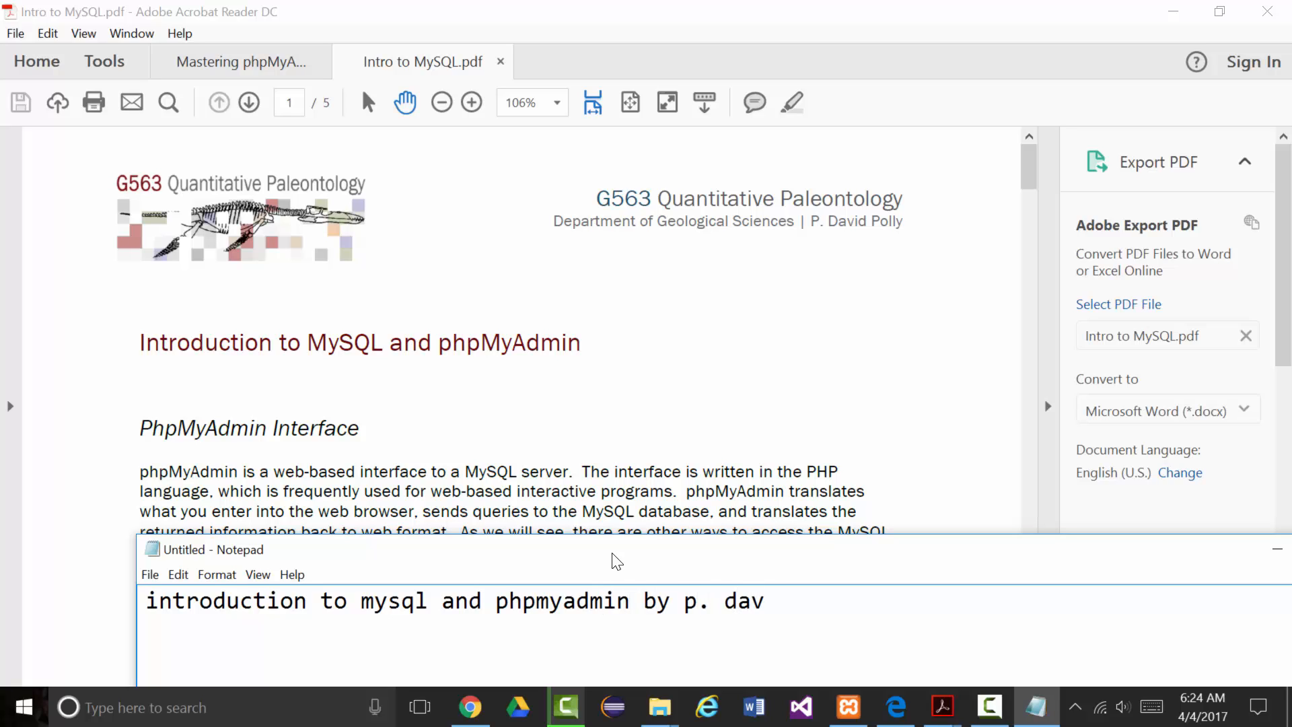
type("id polly")
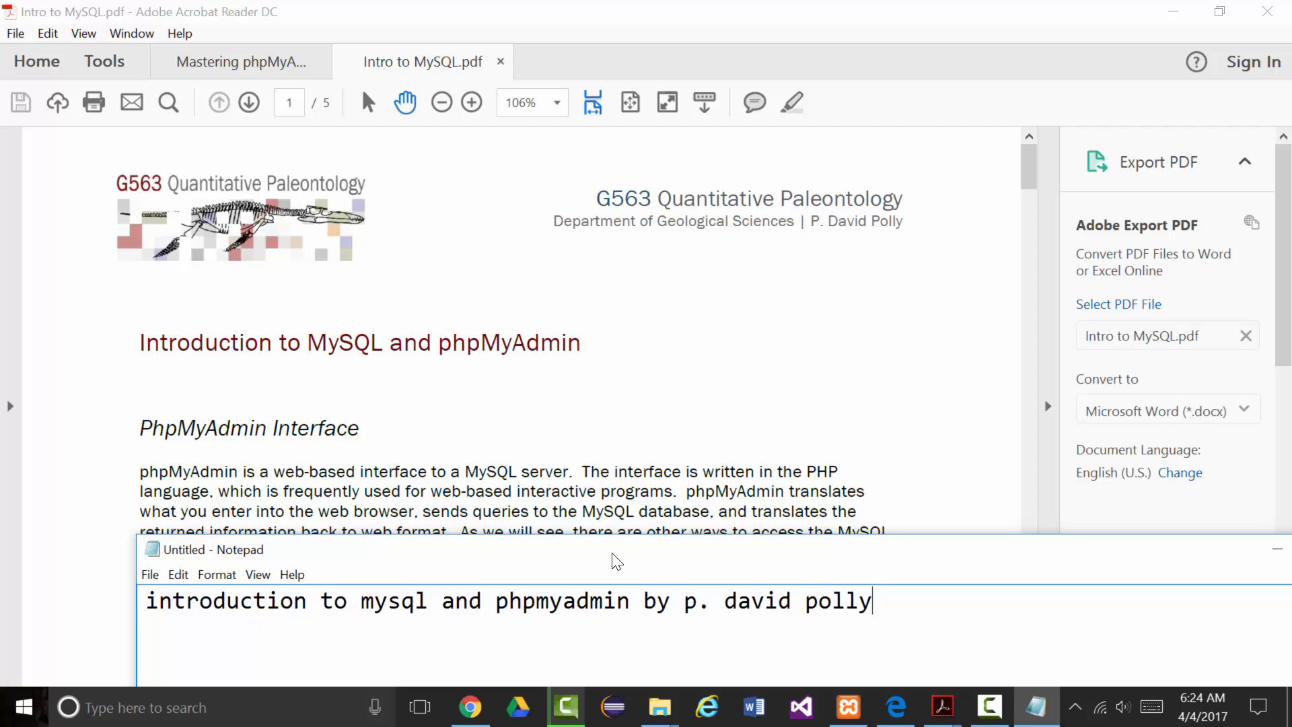
key("ctrl+a")
key("ctrl+c")
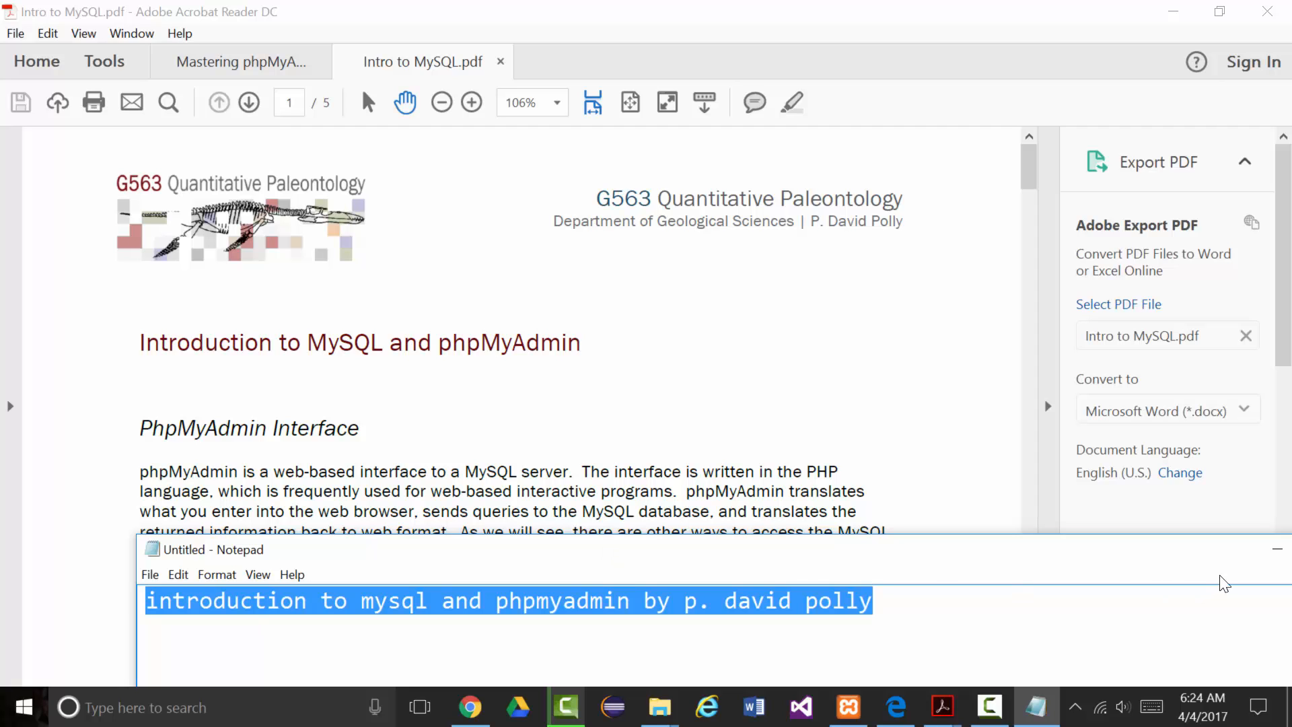
left_click(1276, 559)
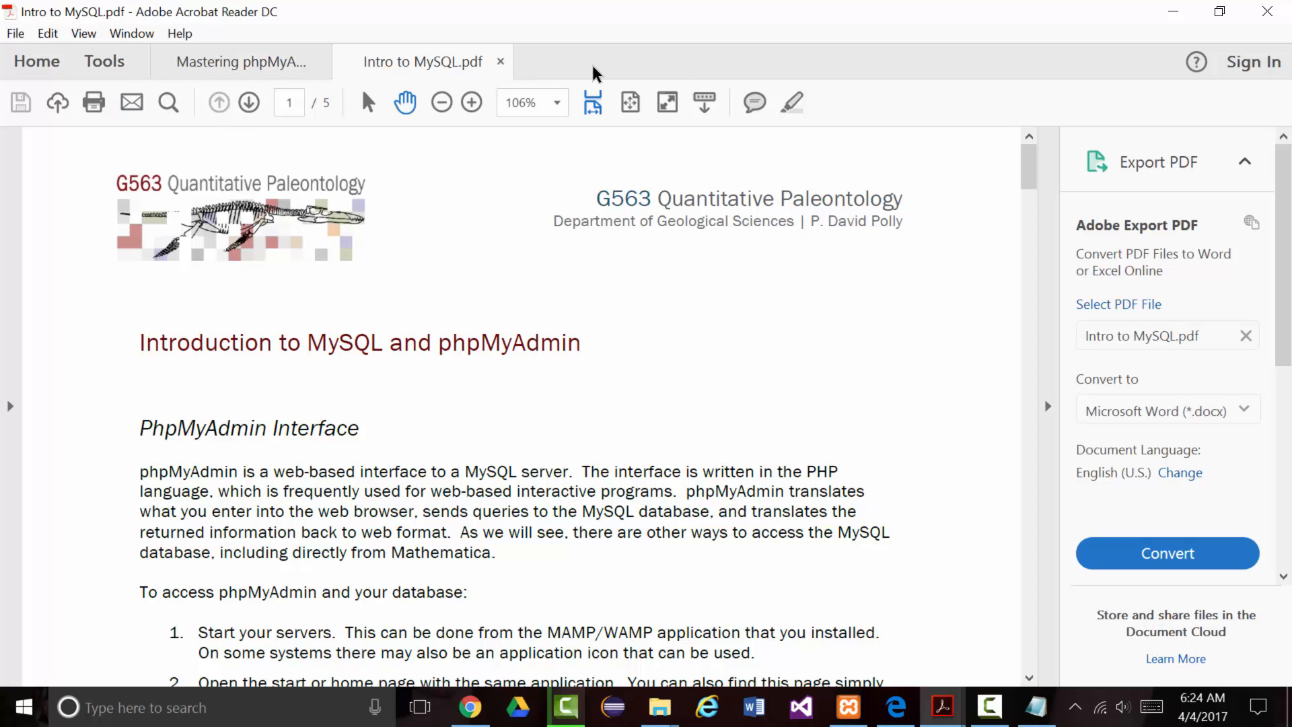
Switch to Chrome, search the web for the copied line in a new tab and open the Intro to MySQL PDF result
left_click(470, 706)
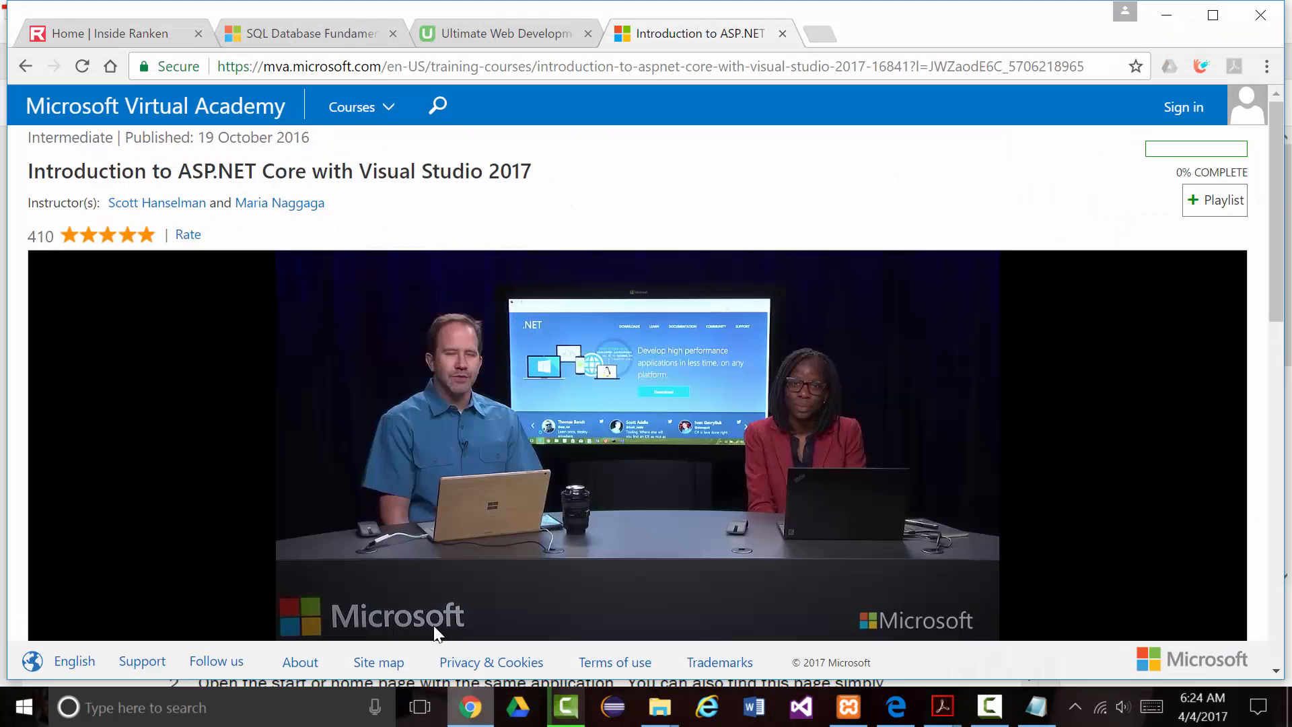
left_click(811, 35)
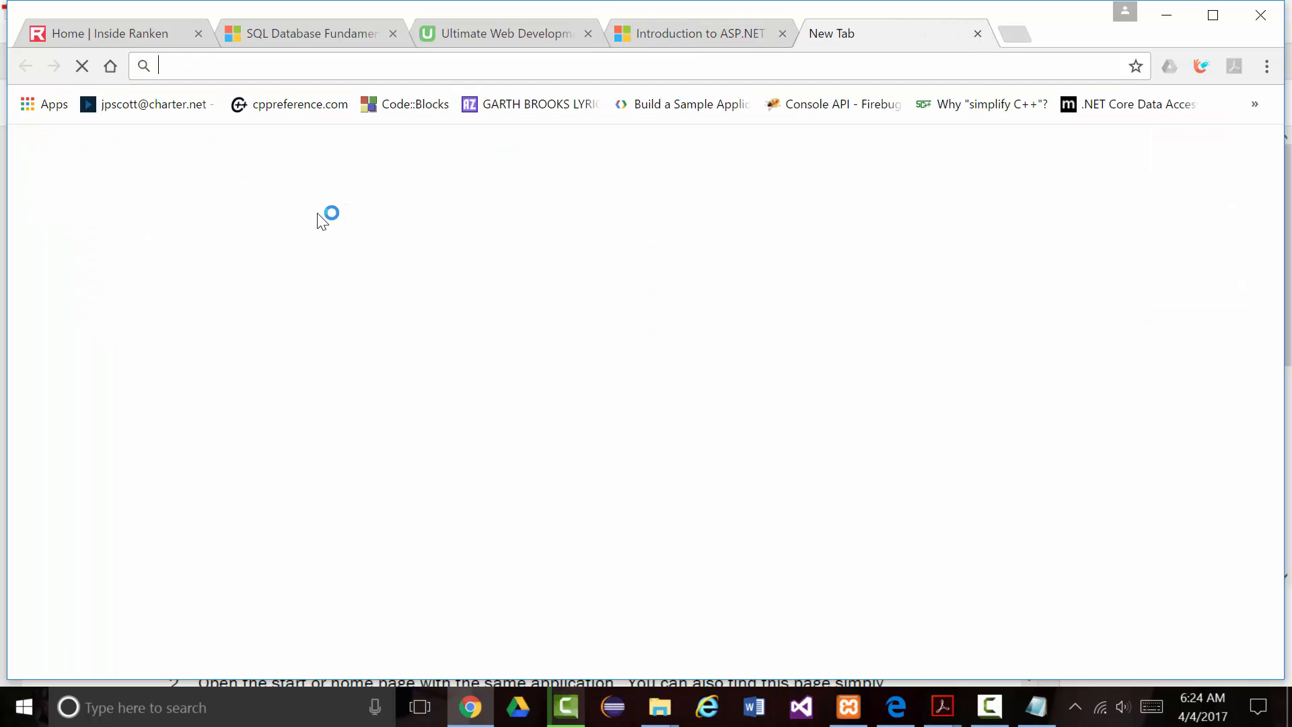
key("ctrl+v")
key("Return")
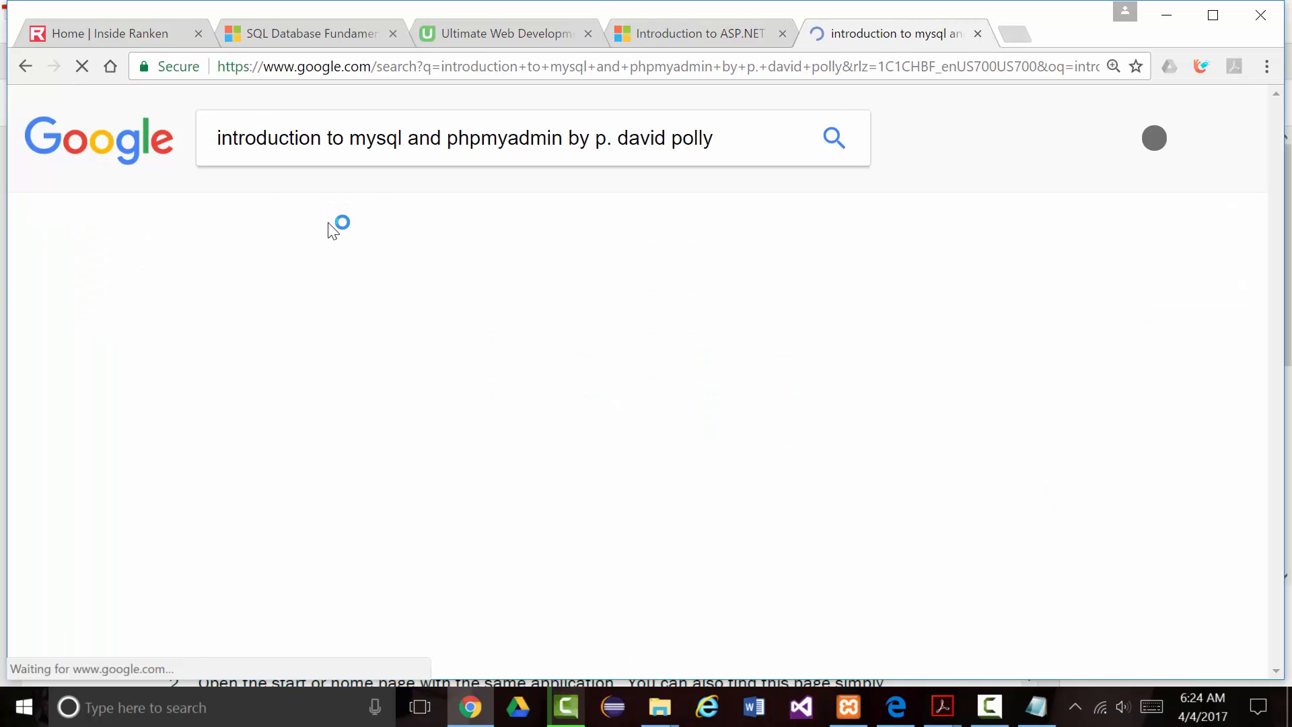
left_click(396, 330)
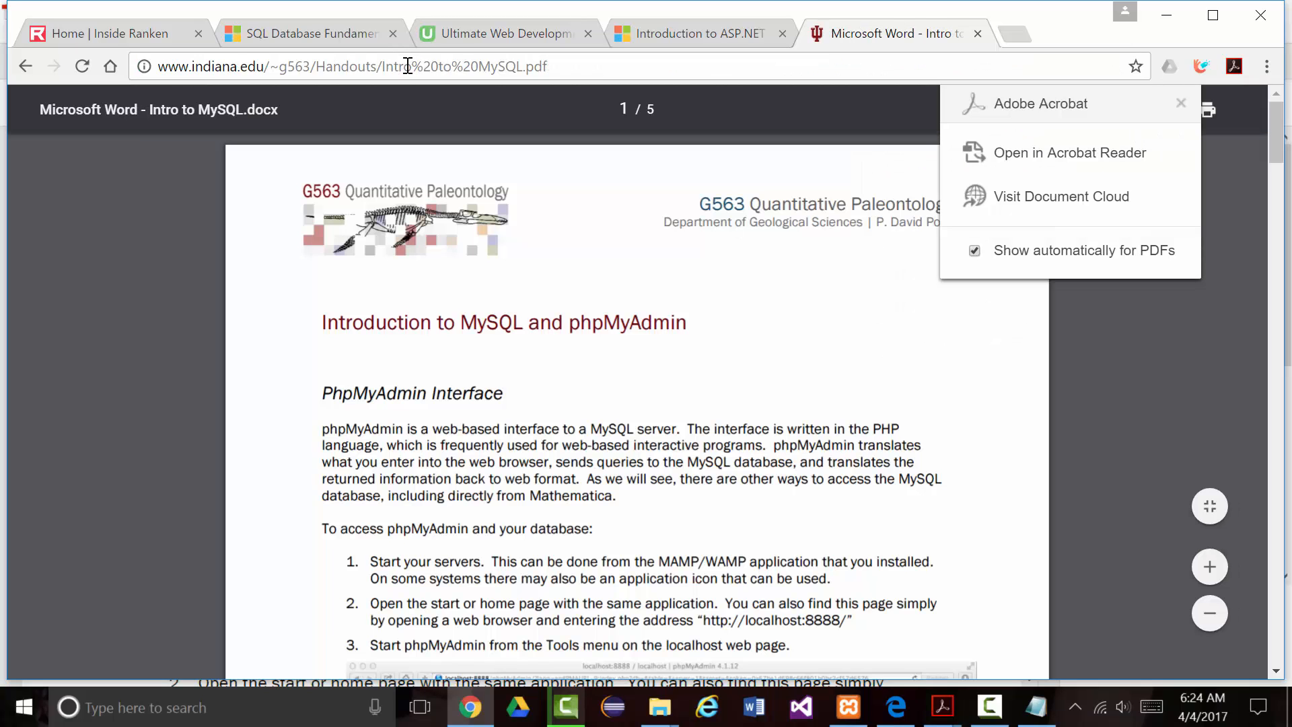
Copy the PDF's web address and paste it into a blank Notepad window
left_click(407, 66)
key("ctrl+c")
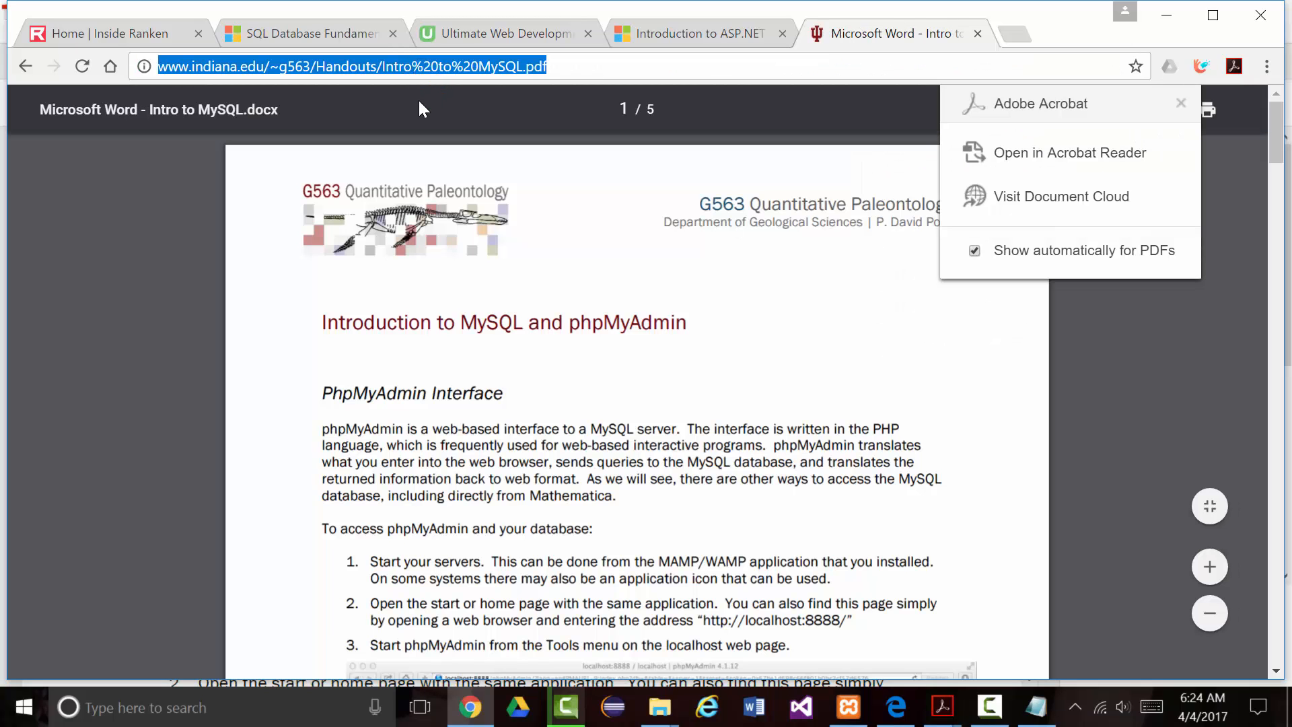
left_click(1036, 713)
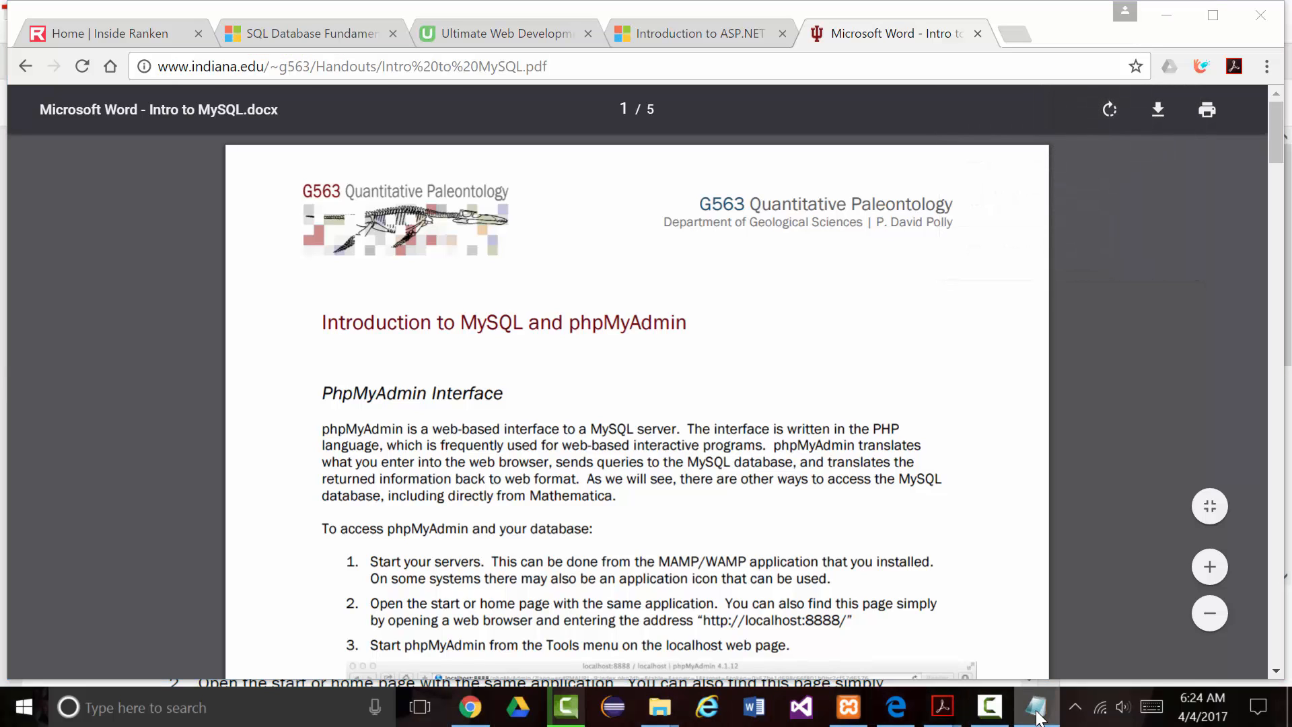
left_click(976, 599)
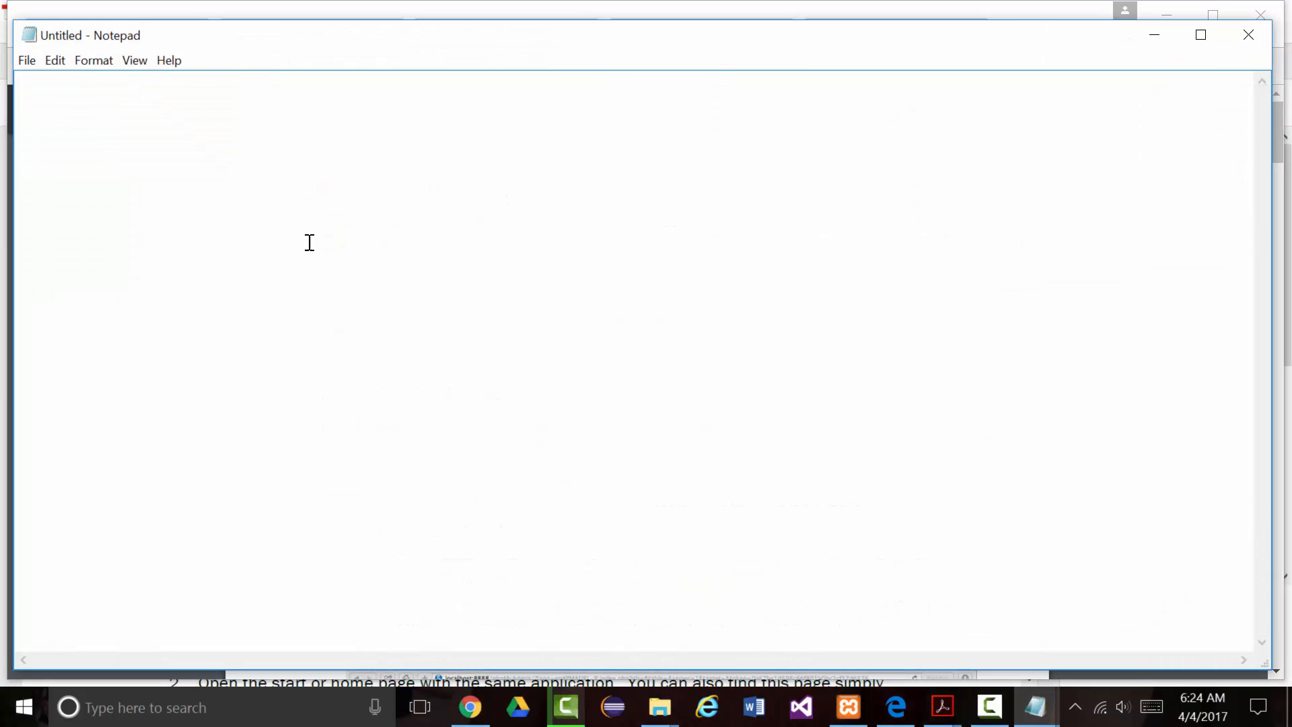
key("ctrl+v")
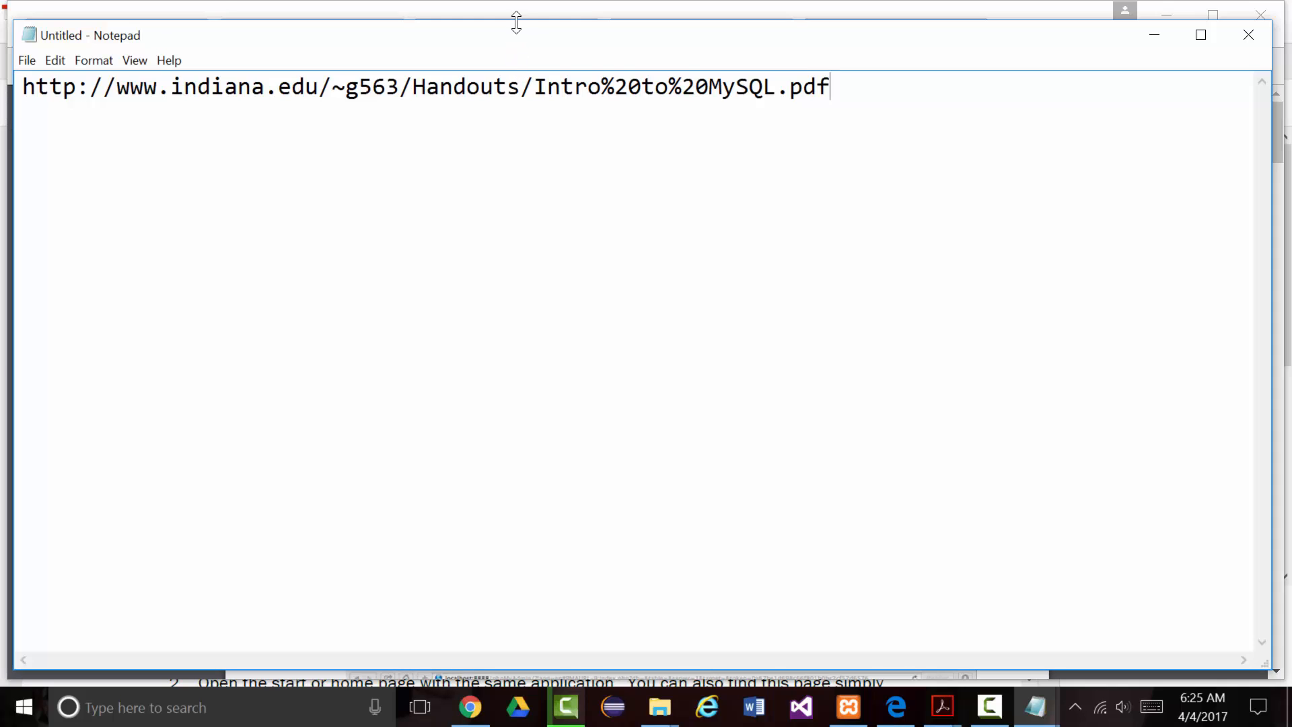
Fit the Notepad window to a strip around the pasted address, set its font size to 24, and minimize it after showing the address
mouse_move(516, 21)
left_mouse_down()
mouse_move(508, 54)
mouse_move(545, 573)
mouse_move(526, 461)
mouse_move(513, 70)
mouse_move(526, 28)
left_mouse_up()
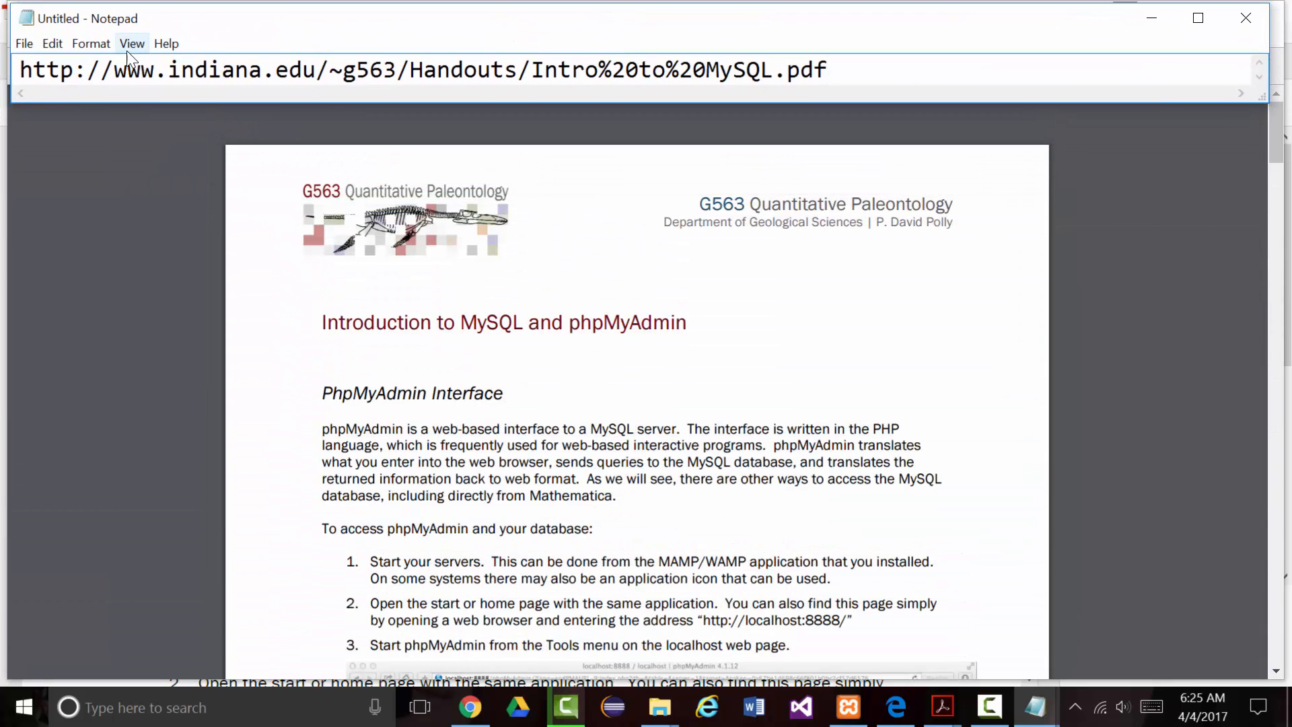
left_click(100, 45)
left_click(108, 87)
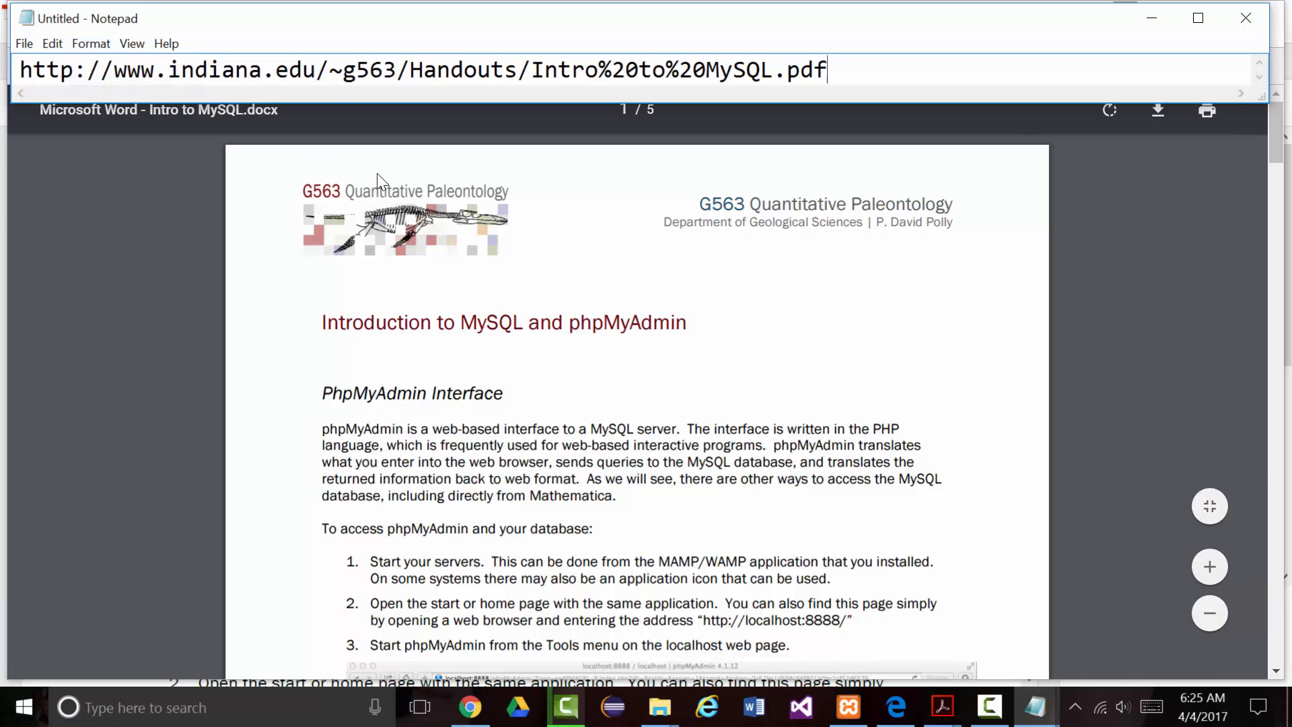
left_click(382, 300)
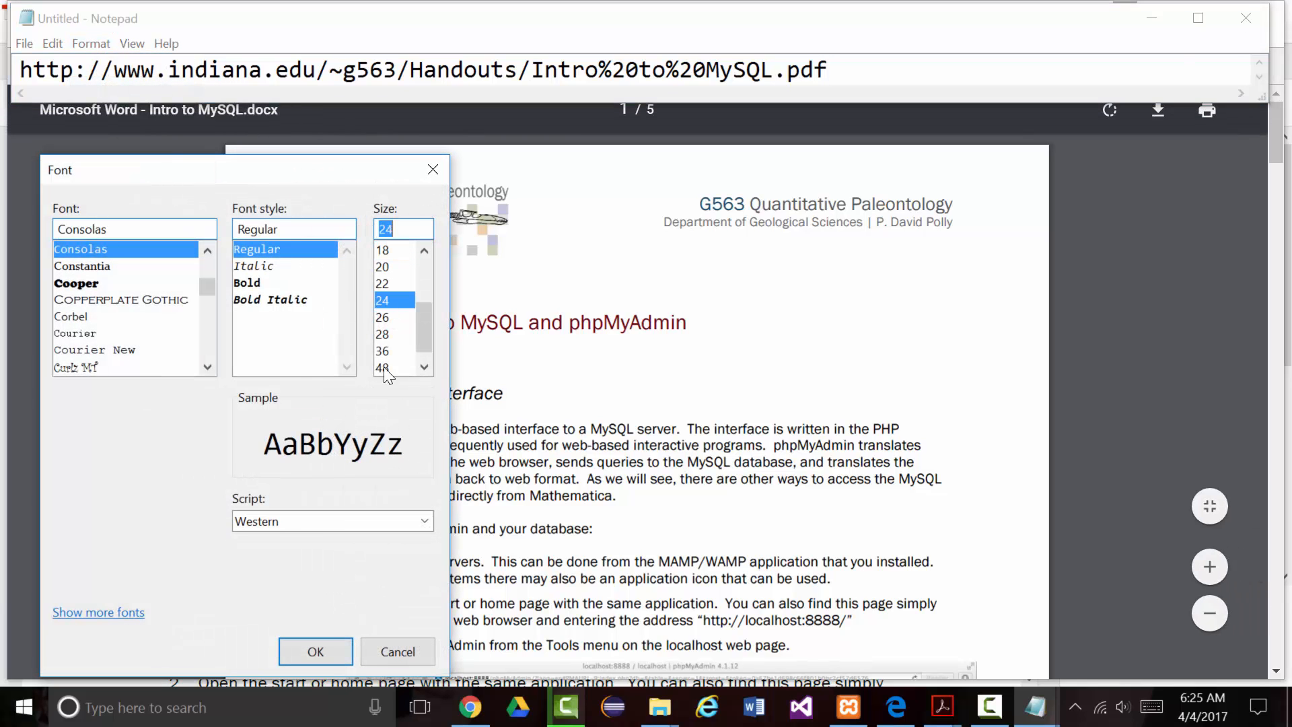
left_click(316, 652)
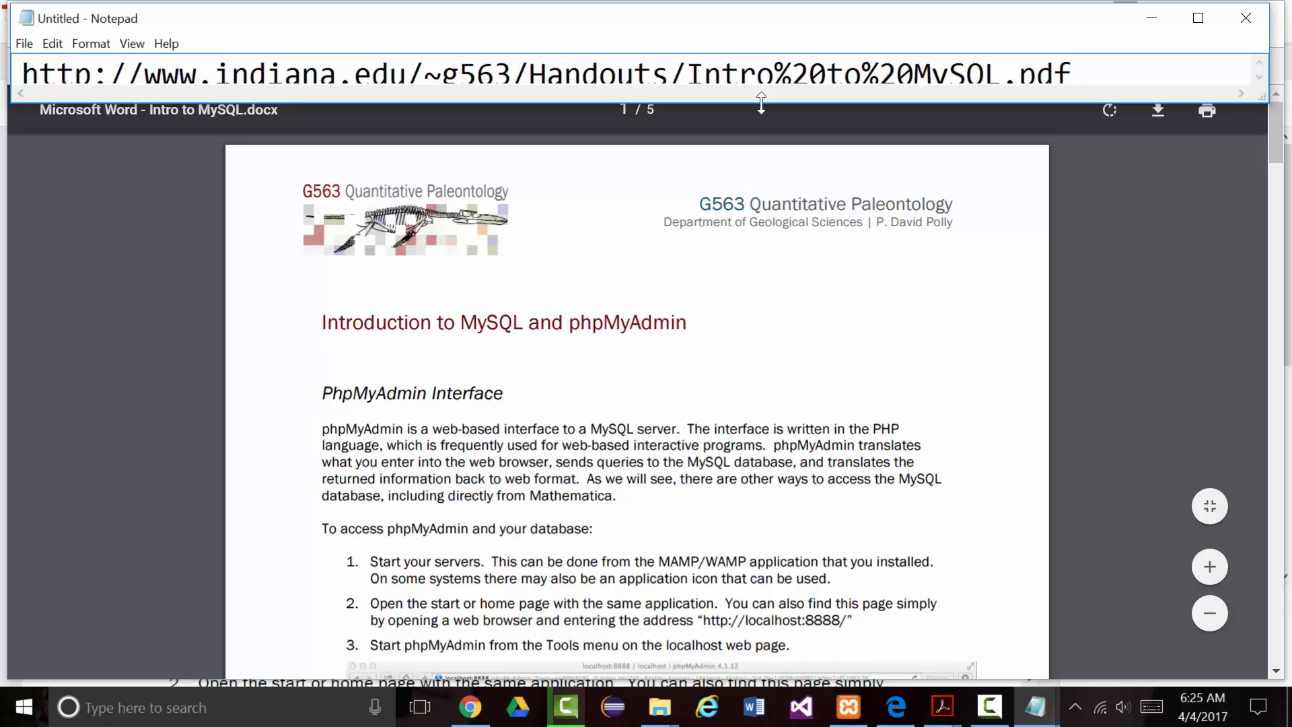
left_click_drag(761, 102, 755, 135)
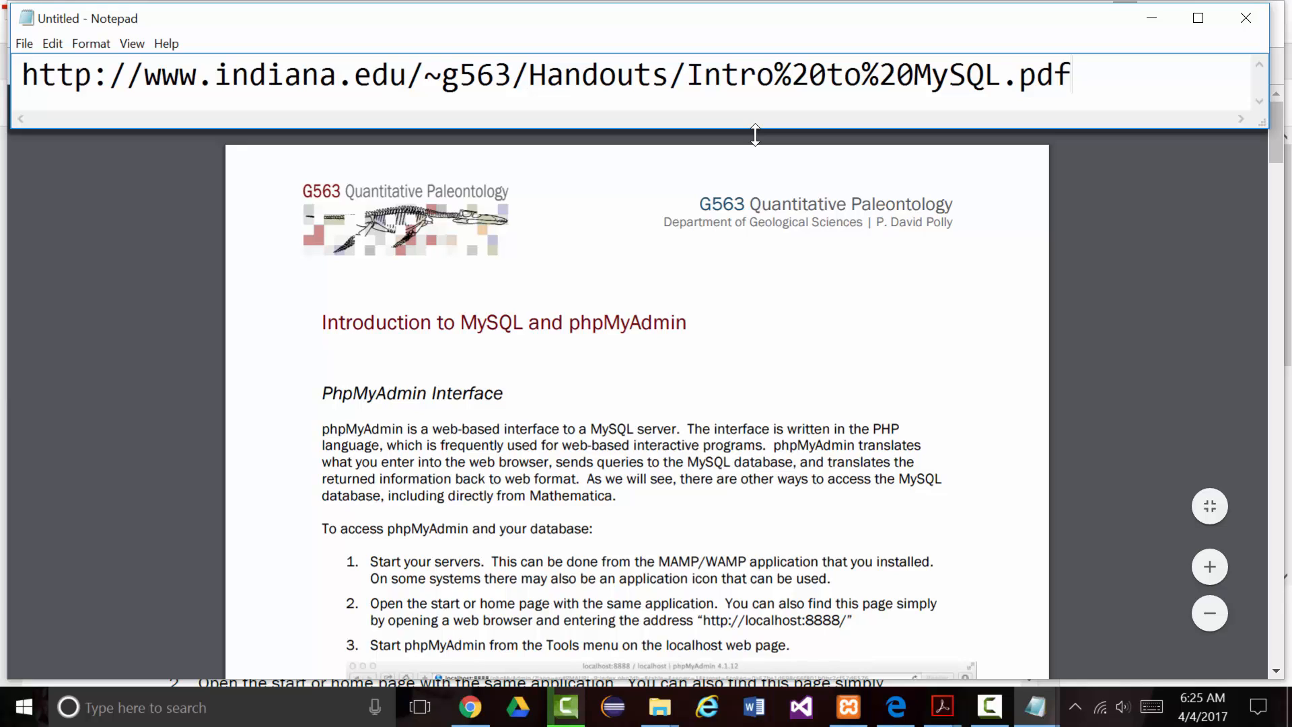
left_click(1152, 19)
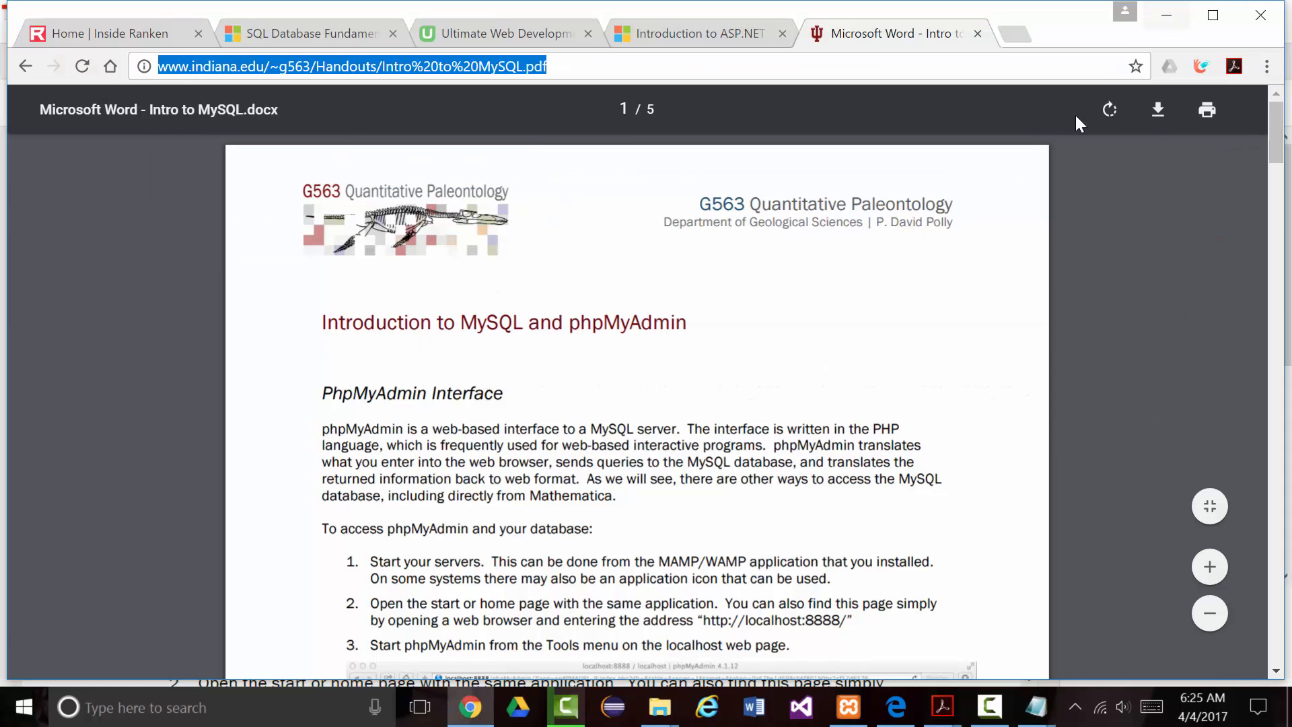
Enlarge the PDF and read the PhpMyAdmin Interface section, including the instructions for accessing phpMyAdmin and the database
scroll(845, 268, "down", 3)
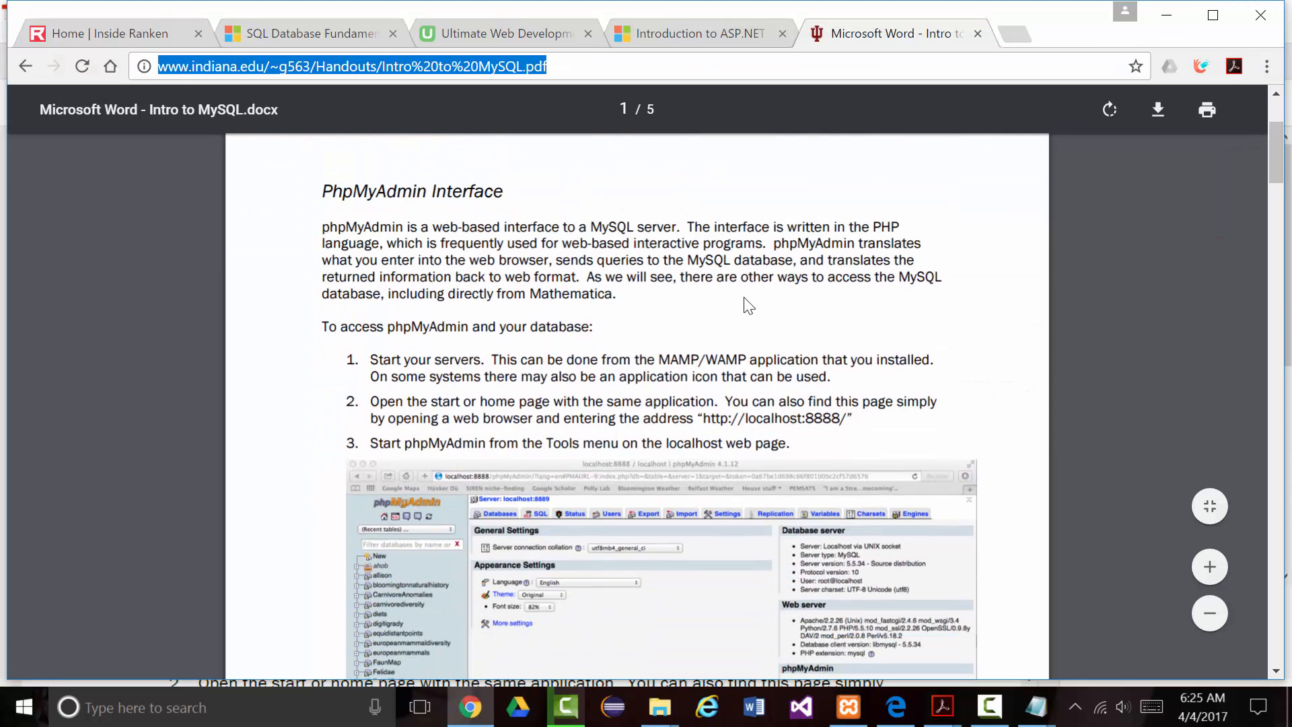
key("ctrl+plus")
key("ctrl+plus")
key("ctrl+plus")
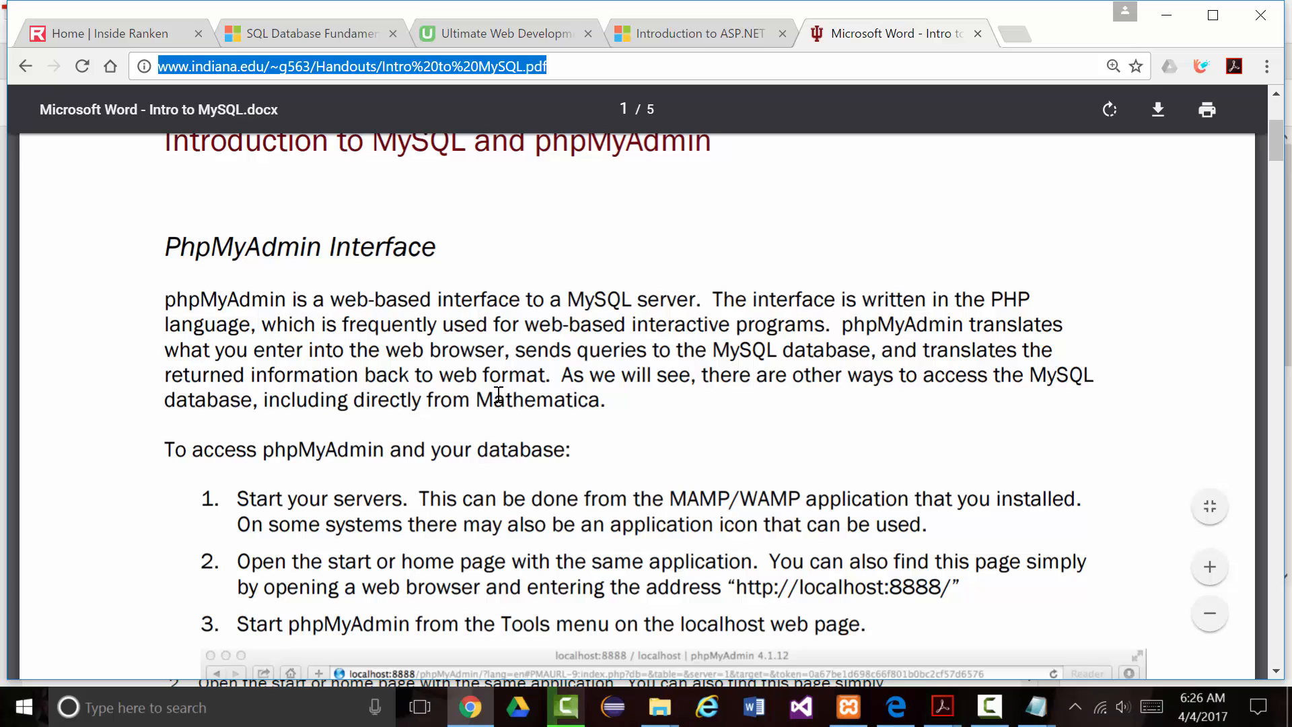
scroll(445, 401, "down", 2)
scroll(443, 401, "down", 3)
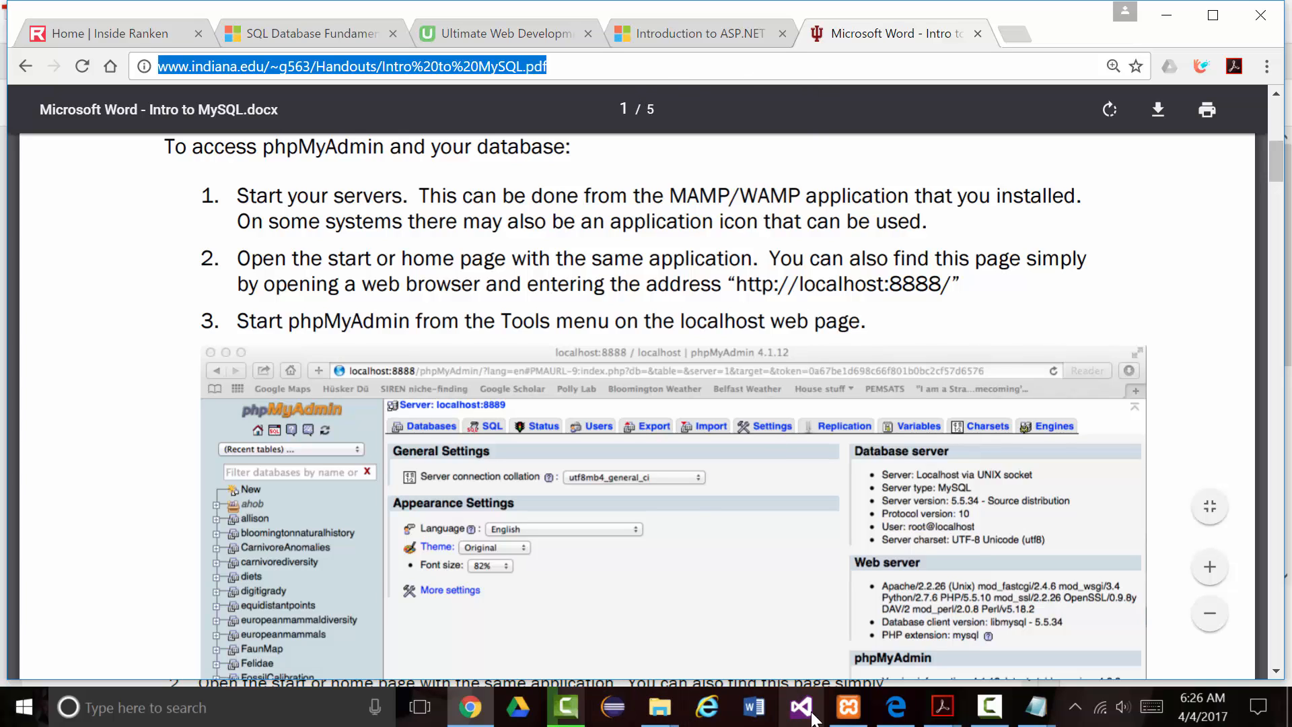
Close the Edge window showing phpMyAdmin, open localhost/phpmyadmin in a new Chrome tab and highlight its address
left_click(895, 711)
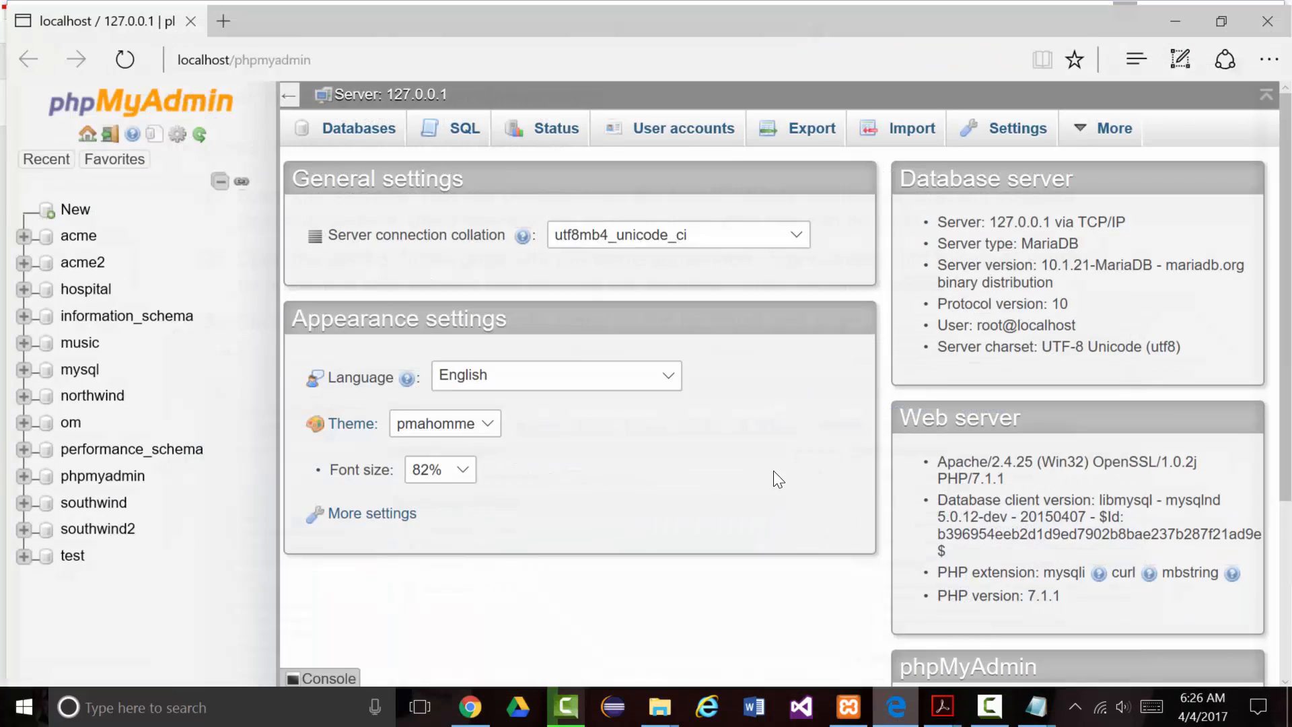
left_click(1275, 20)
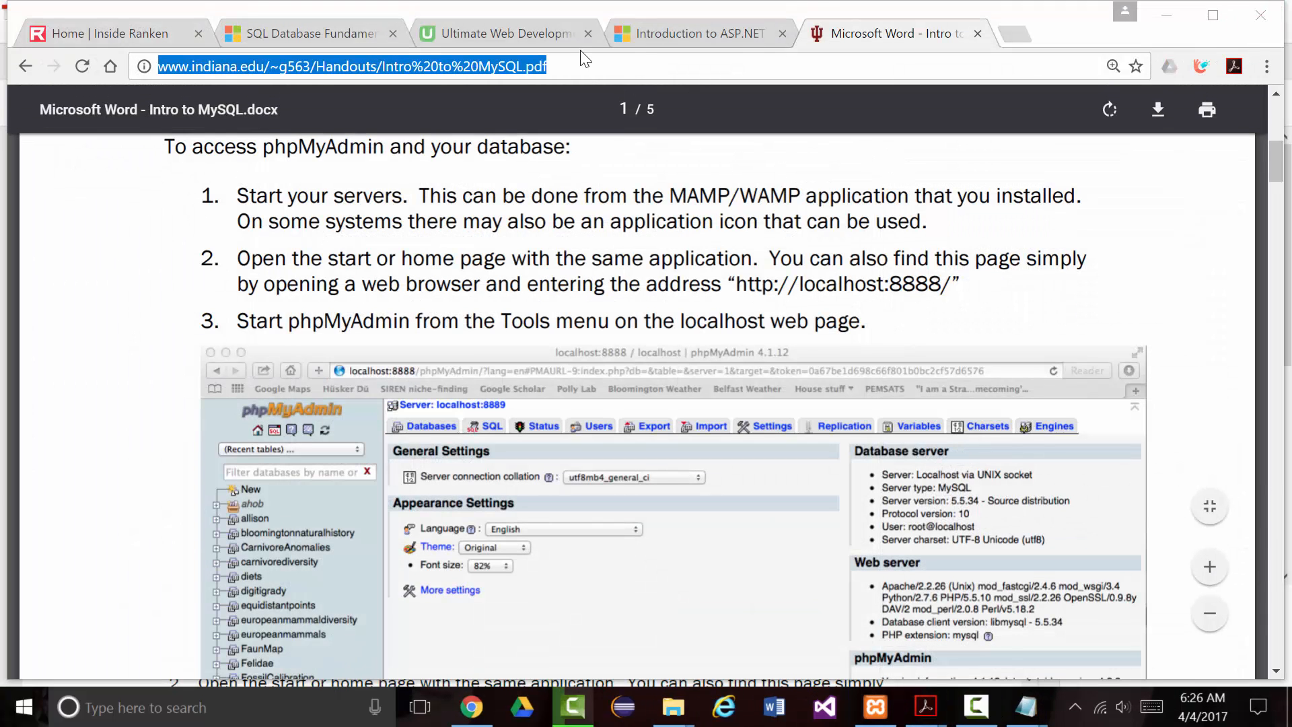
key("ctrl+t")
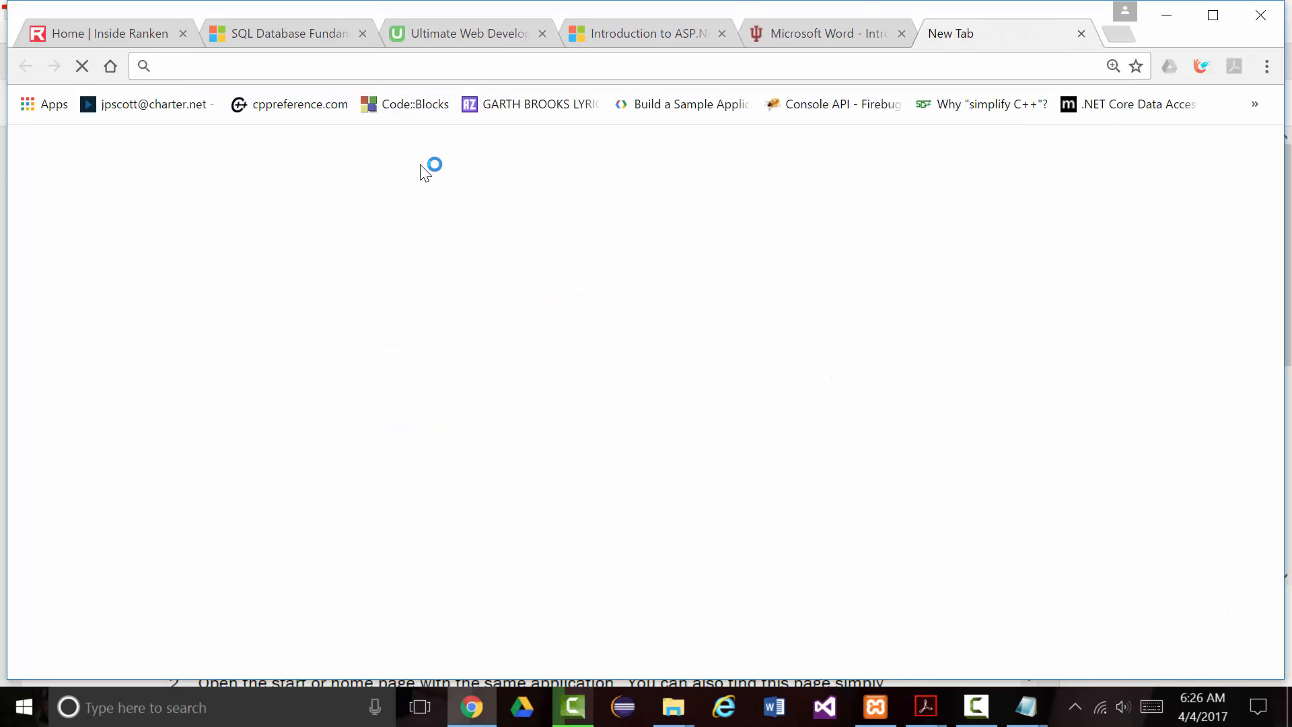
type("loca")
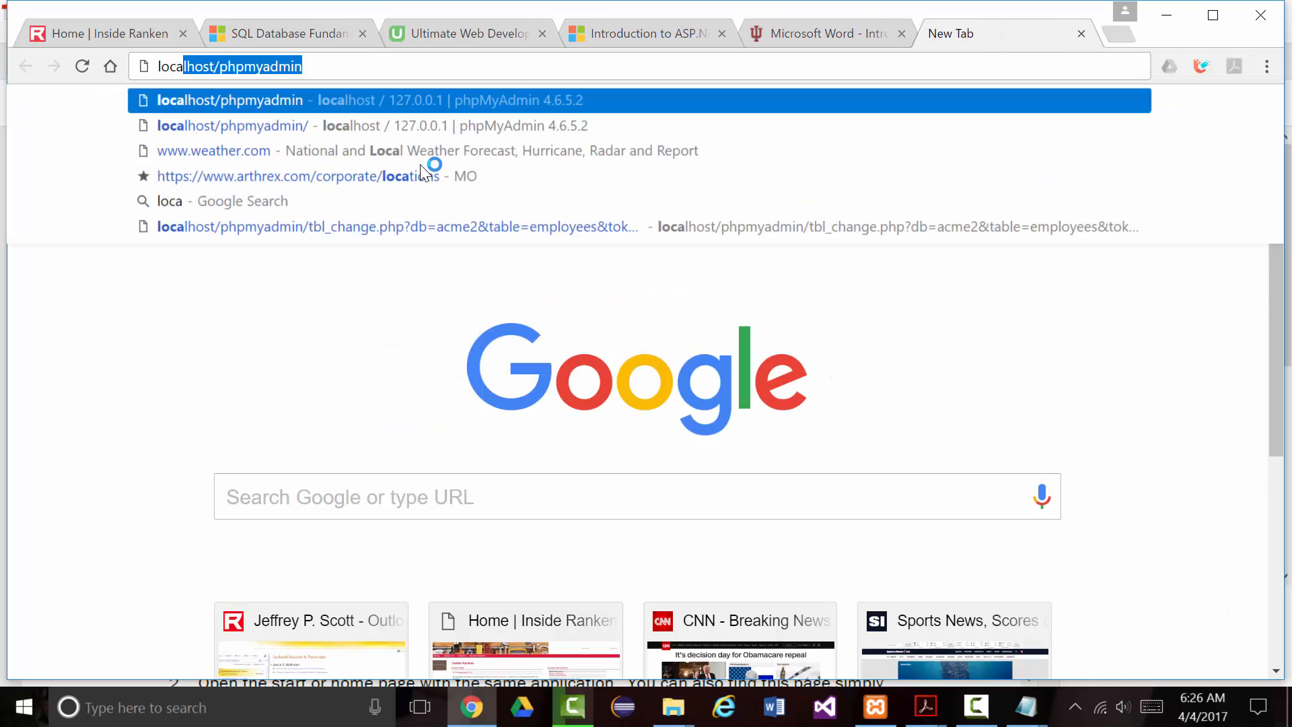
type("lhost/php")
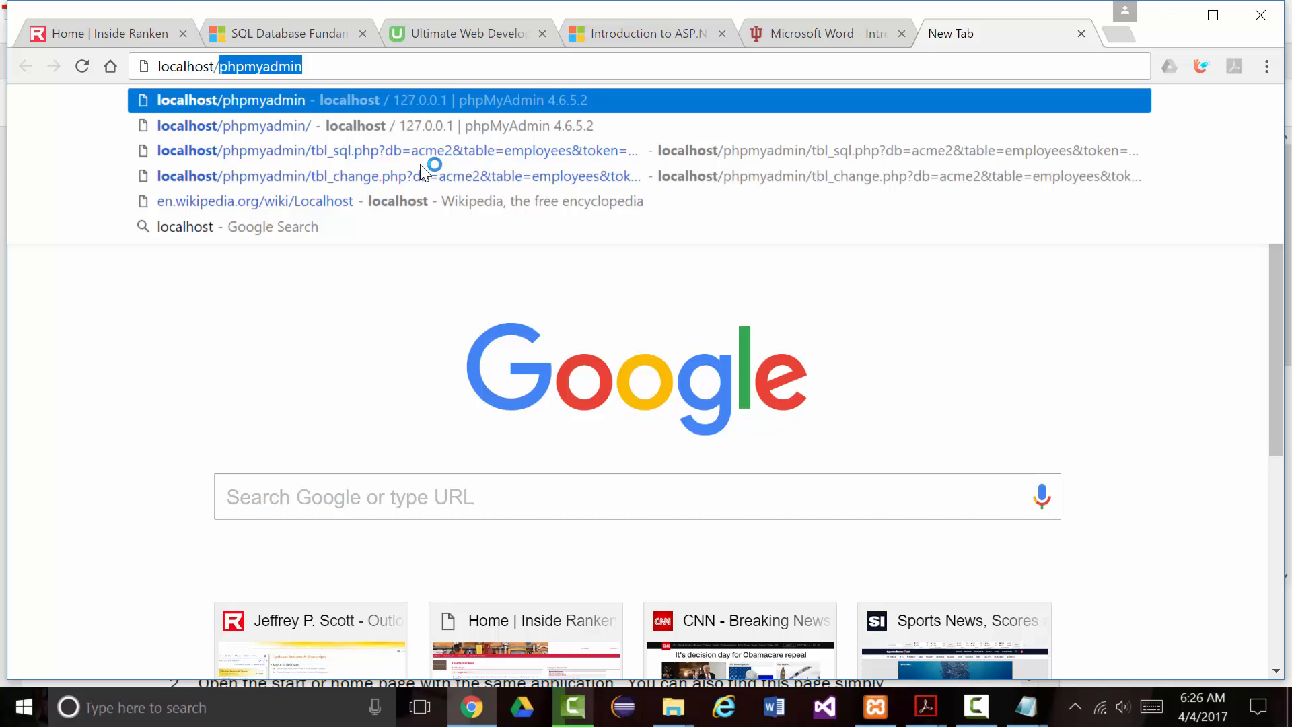
type("mys")
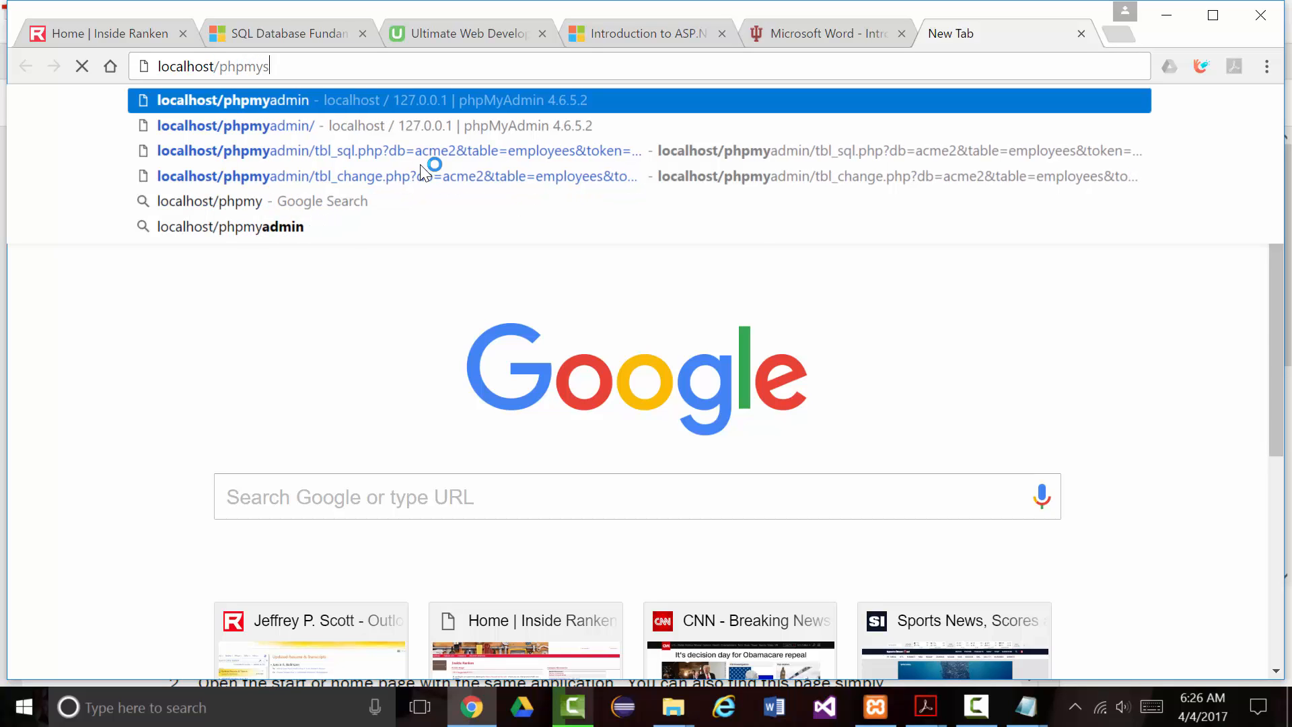
key("BackSpace")
type("admin")
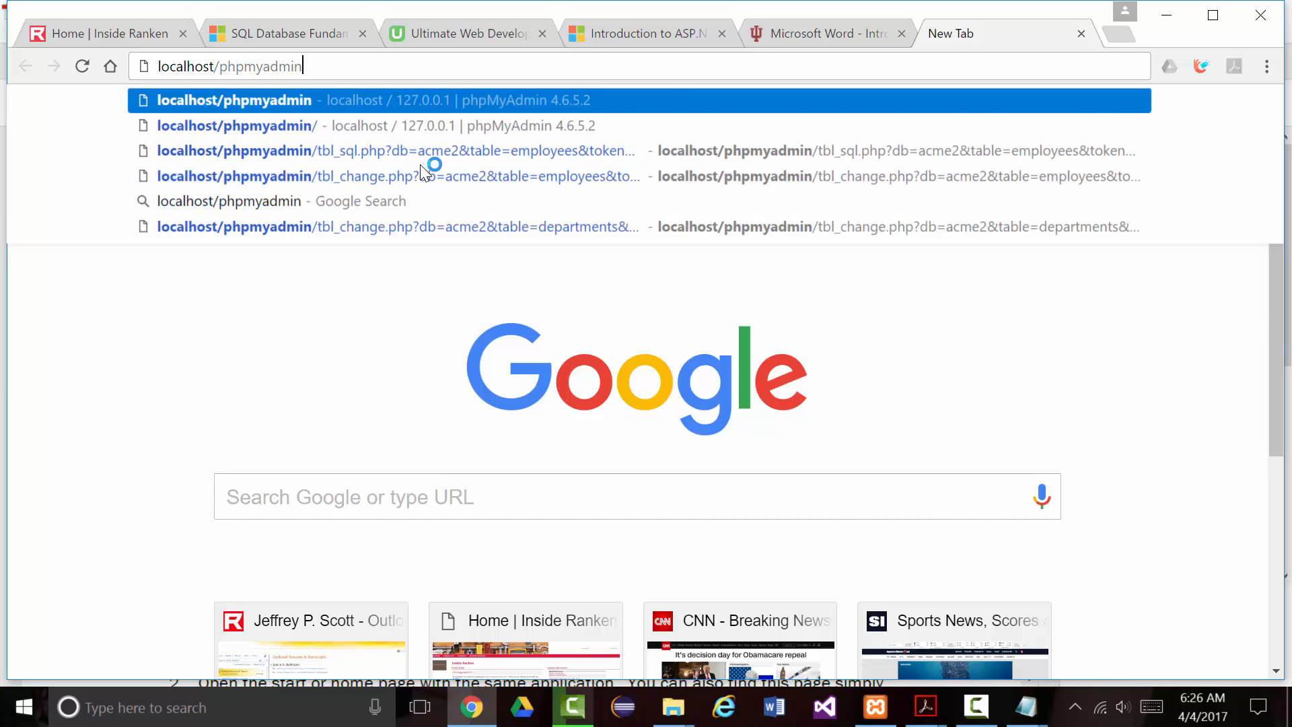
key("Return")
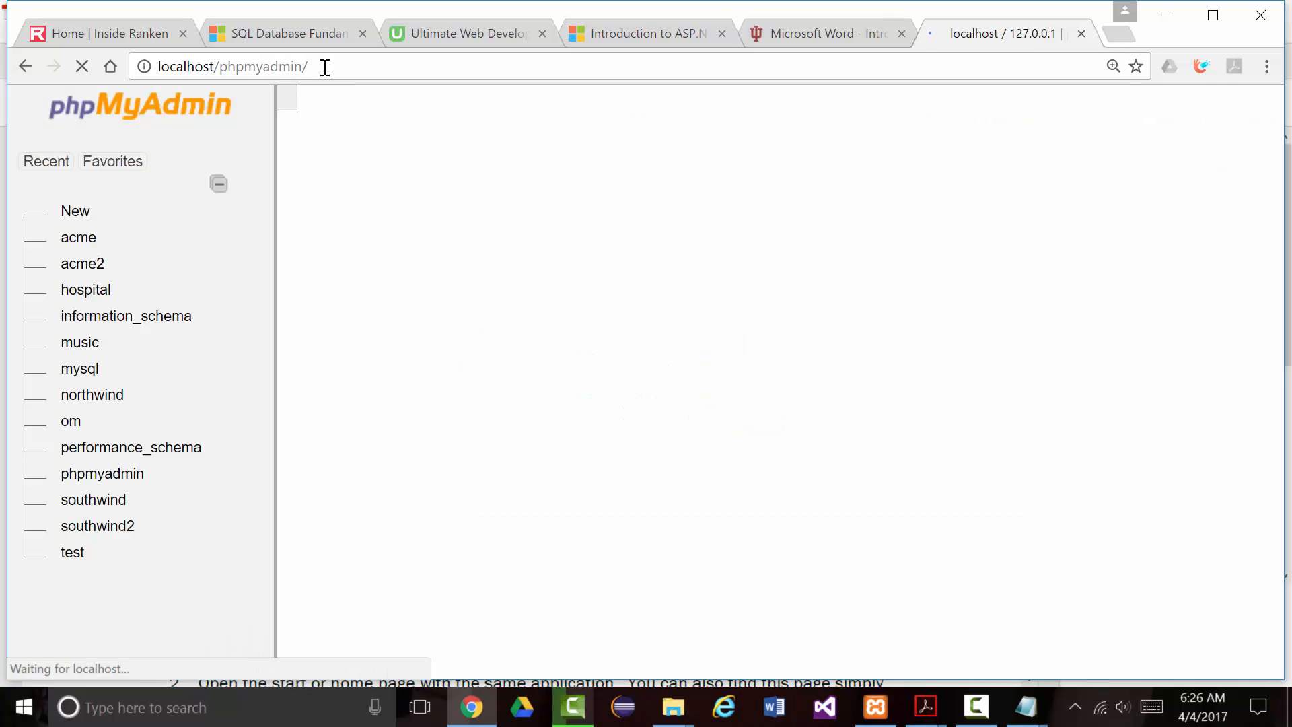
left_click_drag(322, 66, 156, 66)
left_click_drag(389, 266, 98, 54)
left_click(320, 66)
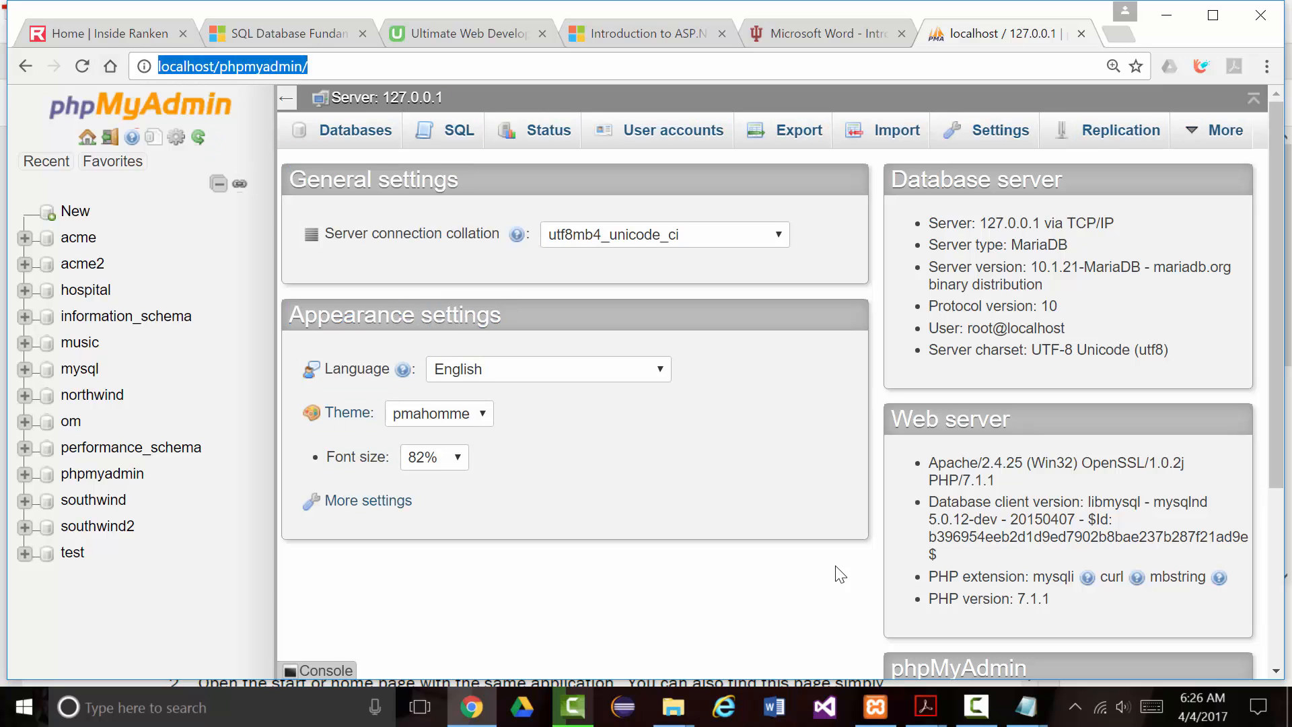
Open a new blank Notepad window, shrink its height to a strip and place it over the upper middle of the phpMyAdmin page
right_click(1026, 707)
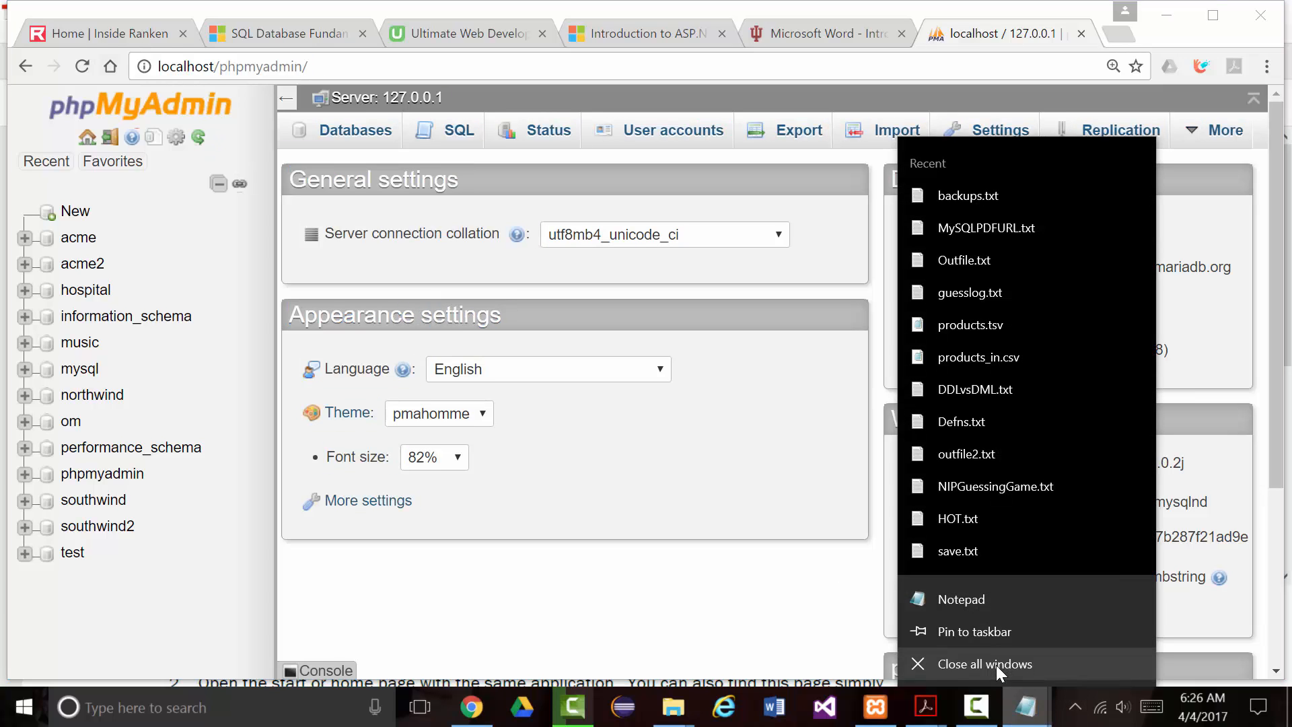
left_click(961, 597)
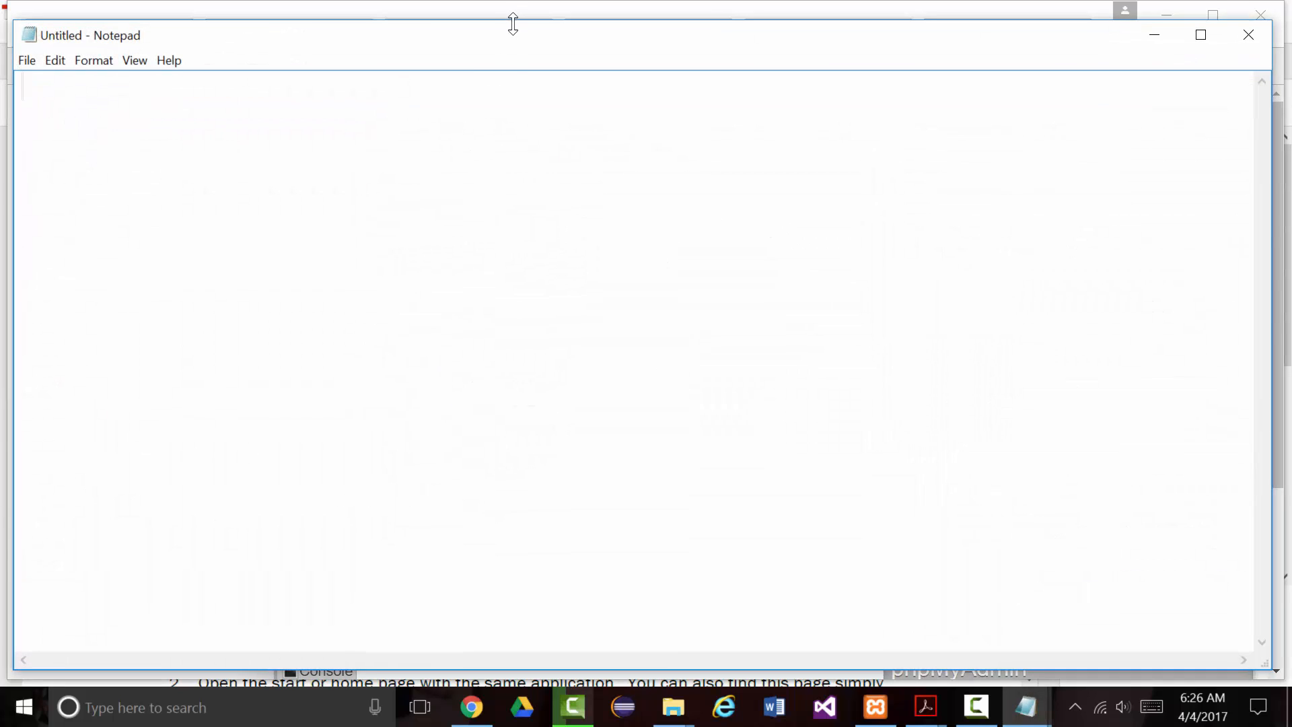
left_click_drag(513, 20, 506, 459)
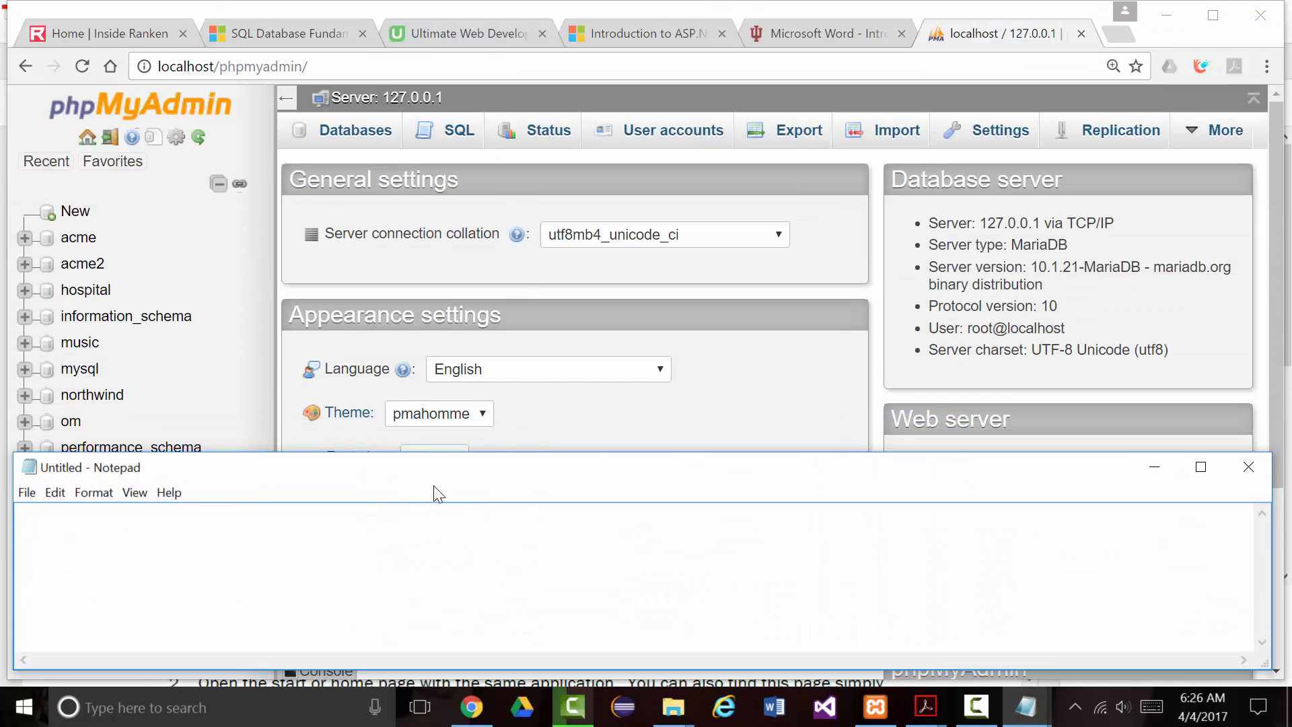
left_click_drag(488, 479, 496, 250)
Write the heading "How to start up PHPMyAdmin:" in the blank Notepad document
type("how")
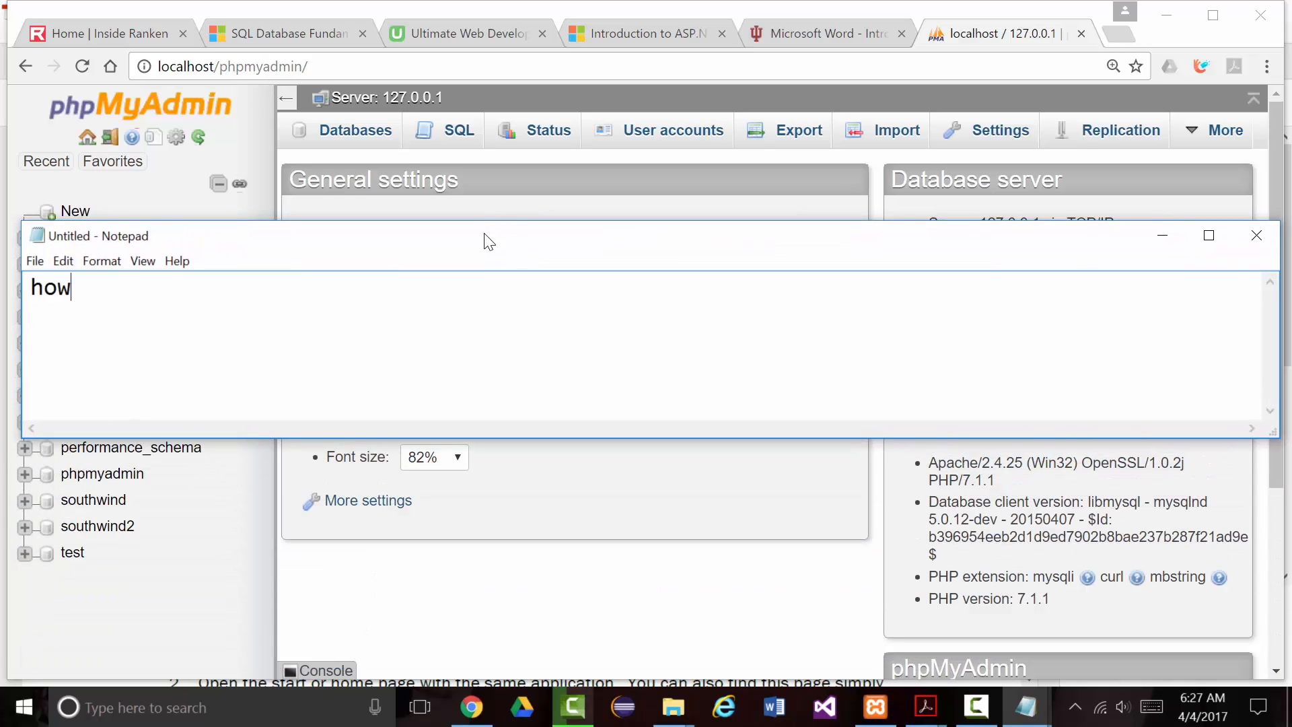
key("BackSpace")
key("BackSpace")
key("BackSpace")
type("How to start up PHPmy")
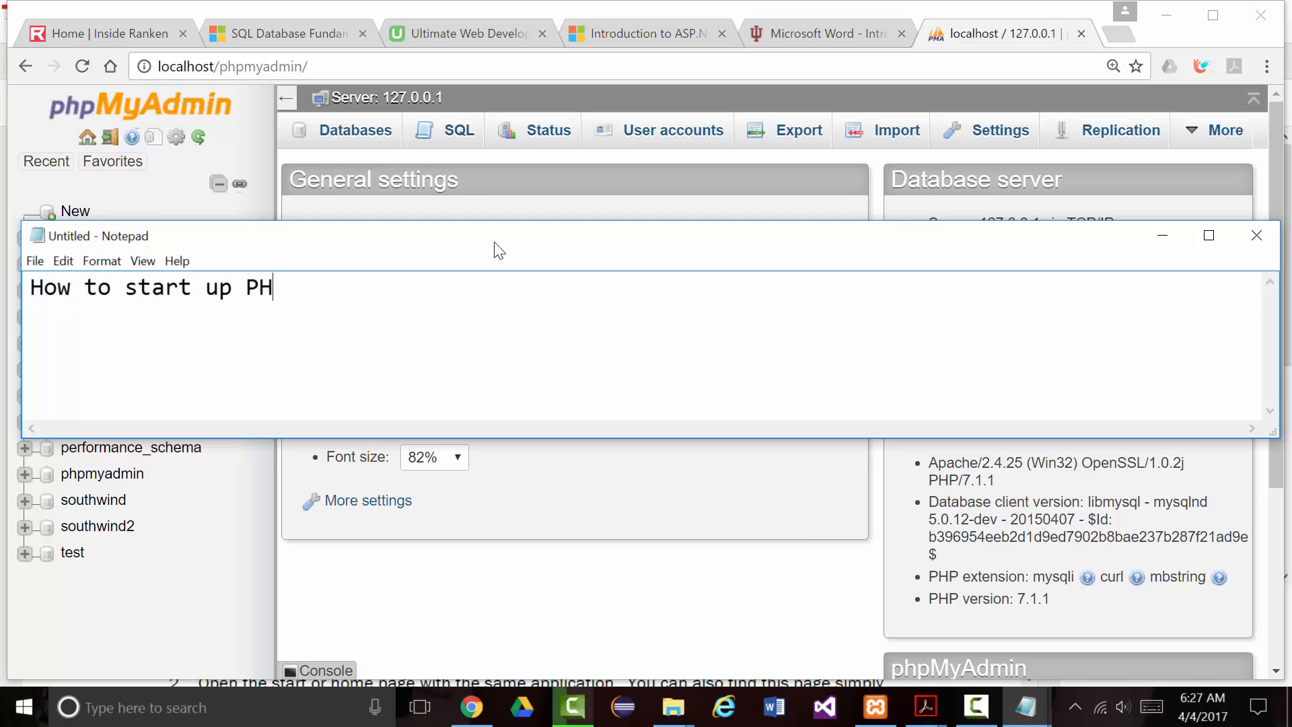
key("BackSpace")
key("BackSpace")
type("MyAdmin:  ")
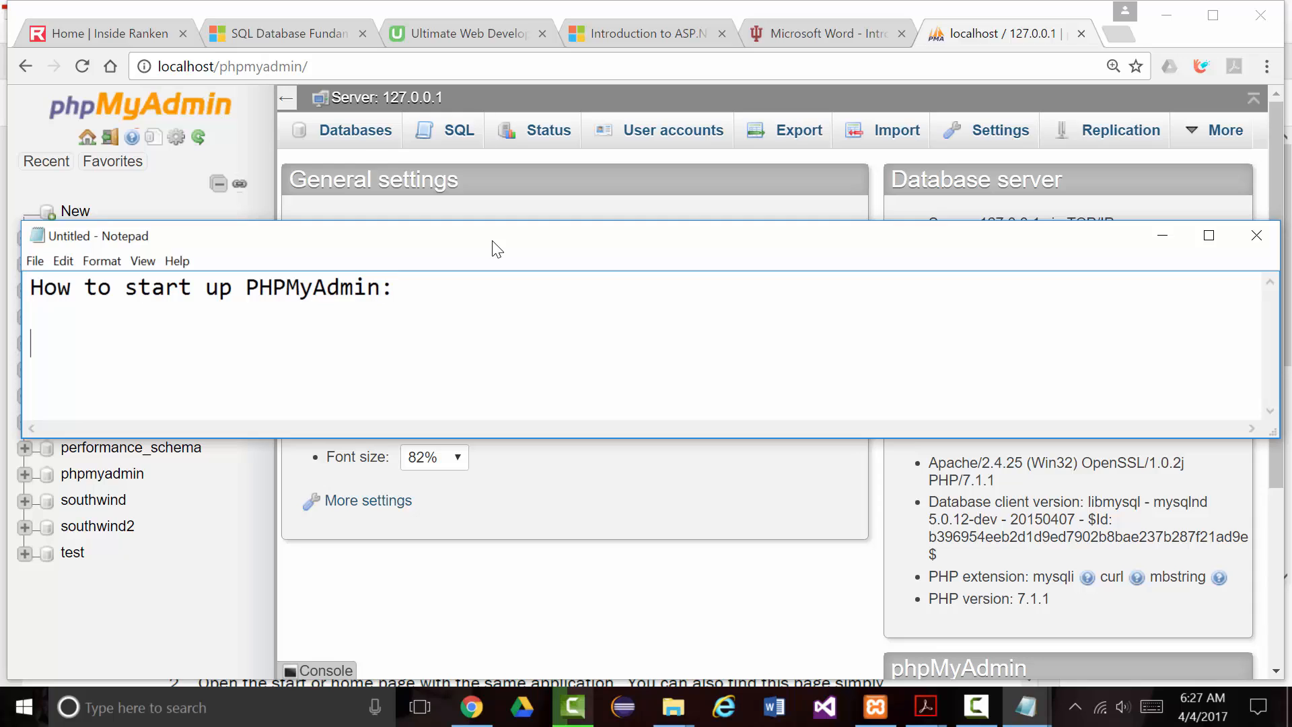
Add item 1 "From your browser, enter:" below the heading, followed by the phpMyAdmin address copied from Chrome
type("1.\tFrom your ")
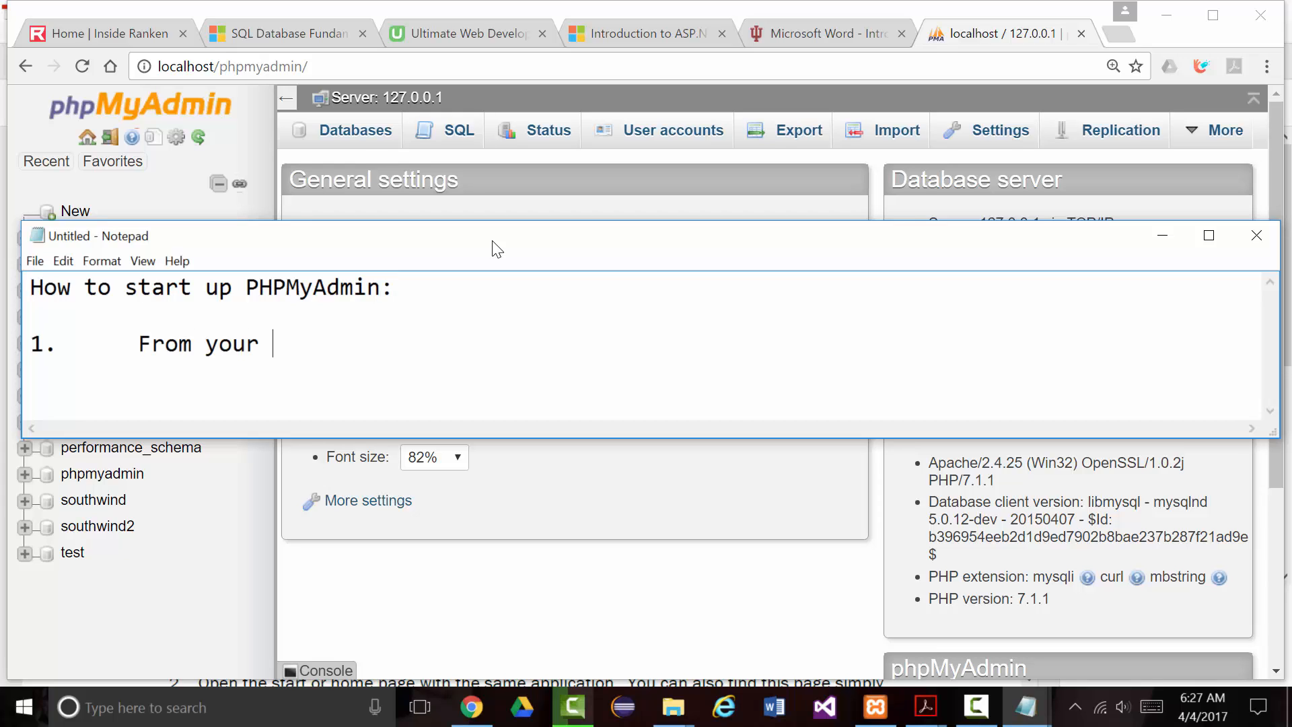
type("browser, enter:")
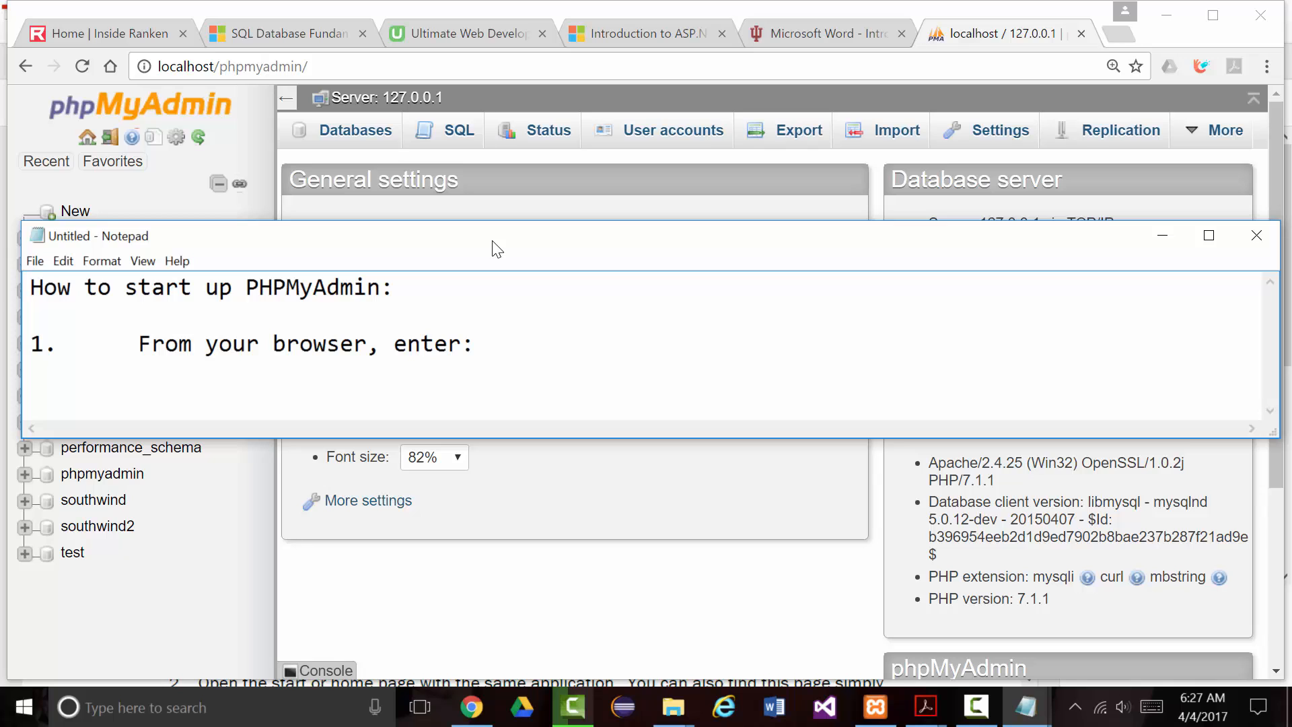
key("Tab")
left_click(321, 70)
key("ctrl+c")
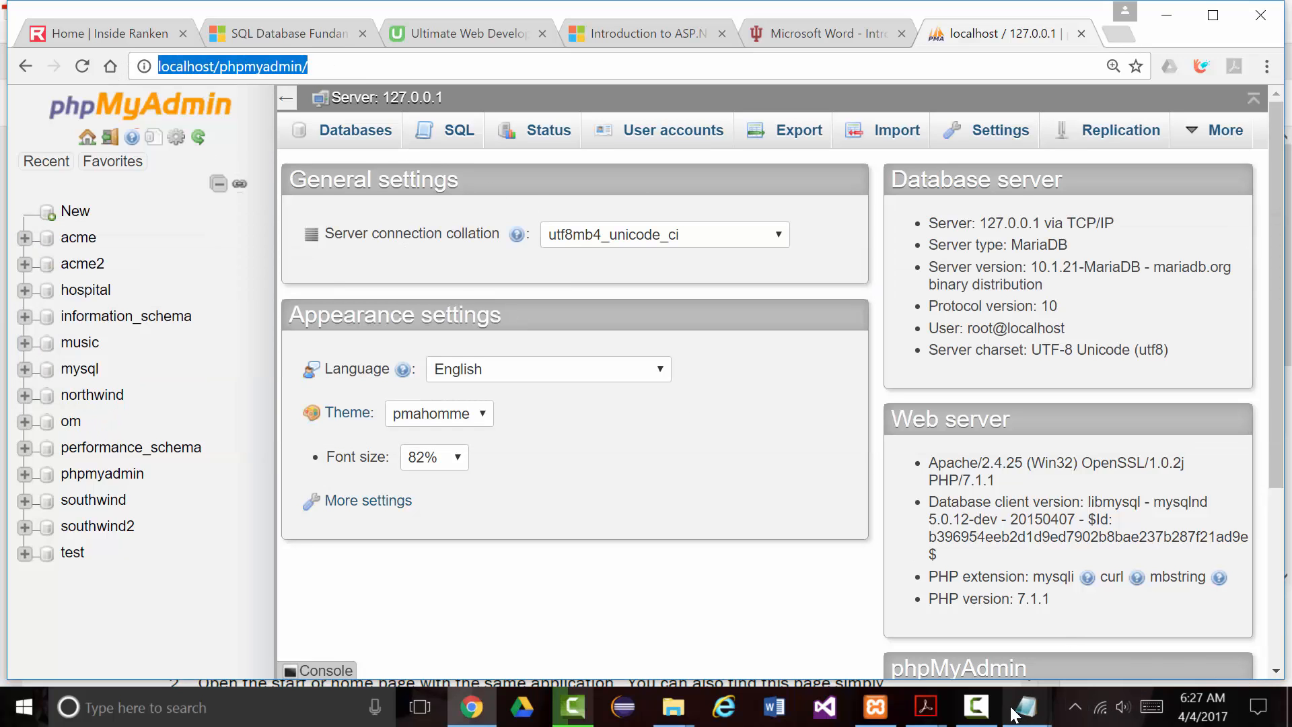
mouse_move(1026, 707)
left_click(1137, 636)
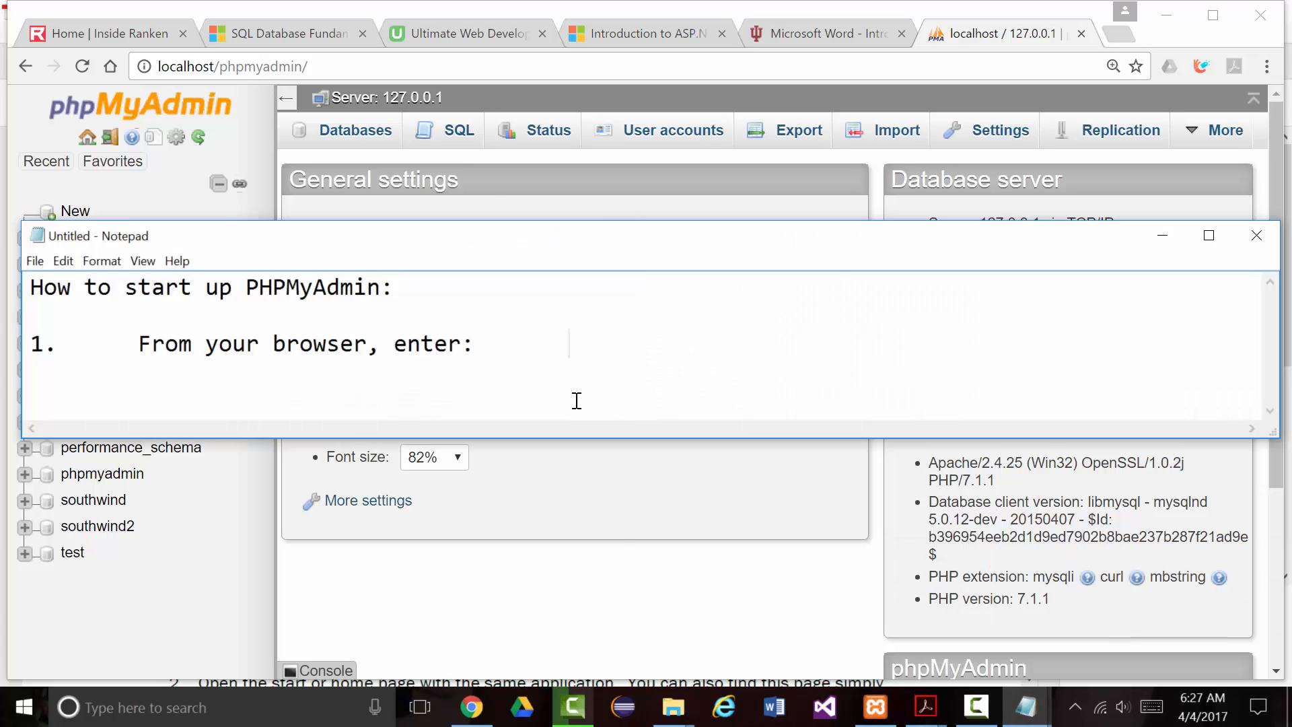
key("ctrl+v")
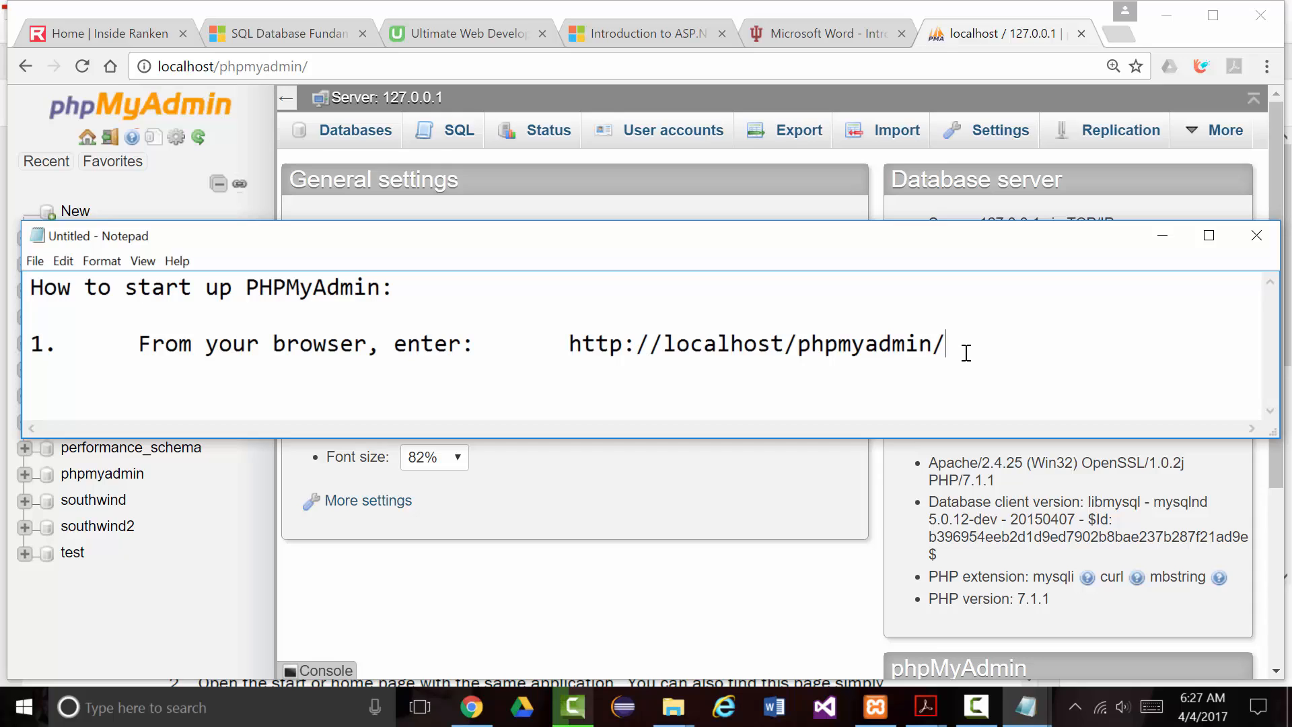
type("2.\tFrom your brow")
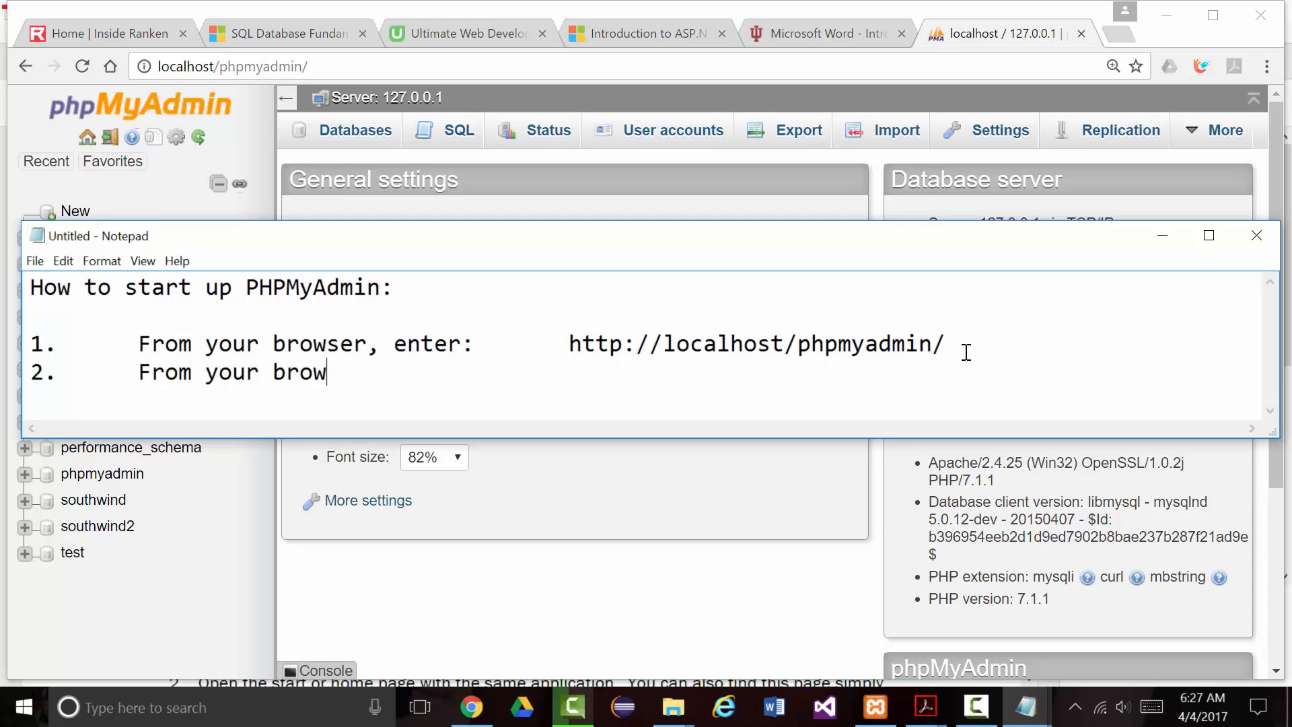
type("ser, enter")
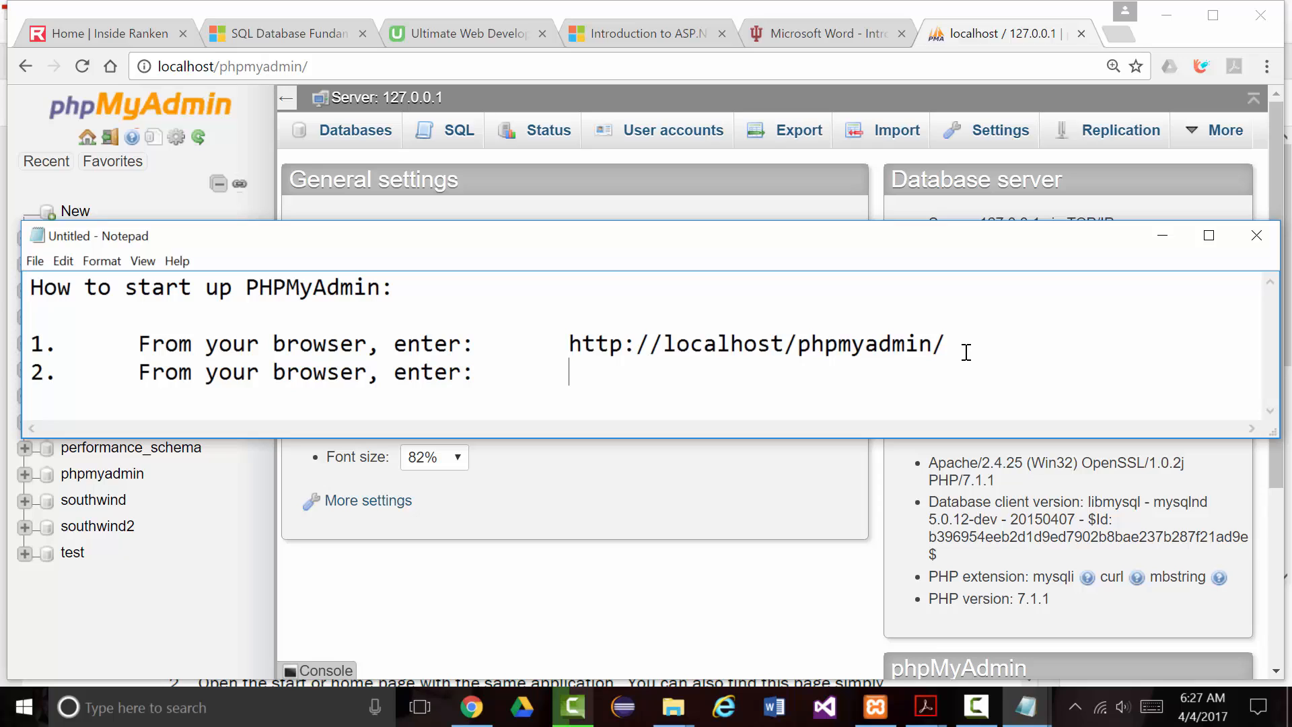
type(":")
double_click(962, 349)
left_click(595, 372)
left_click_drag(567, 343, 964, 346)
key("ctrl+c")
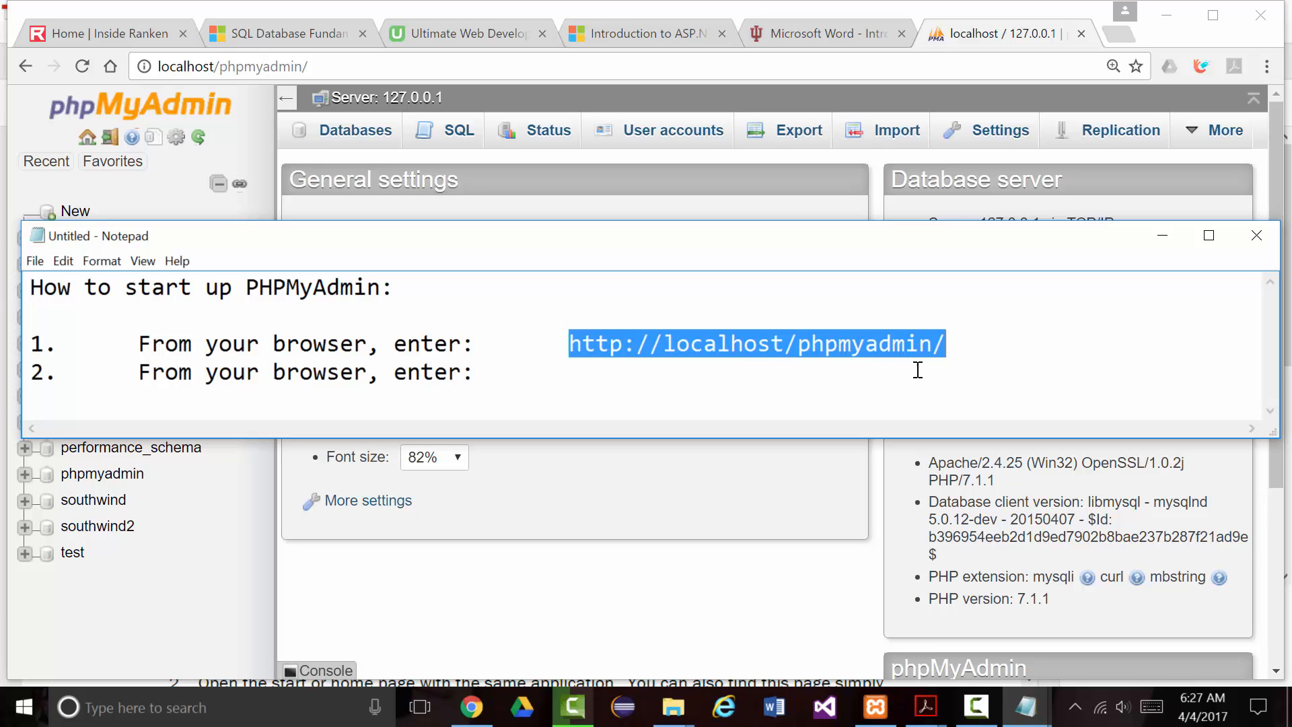
left_click(643, 382)
key("ctrl+v")
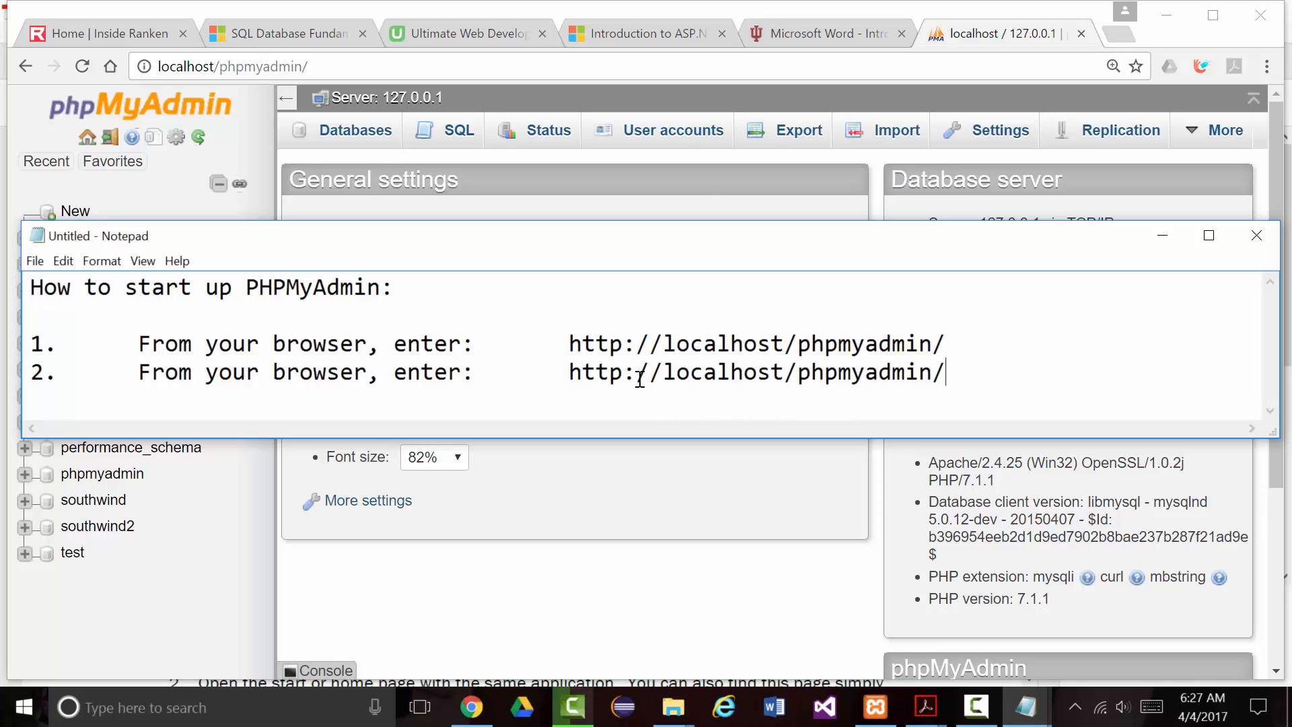
Replace localhost with 127.0.0.1 in the address of item 2 and highlight the host part of both addresses for comparison
left_click_drag(663, 372, 787, 375)
type("127")
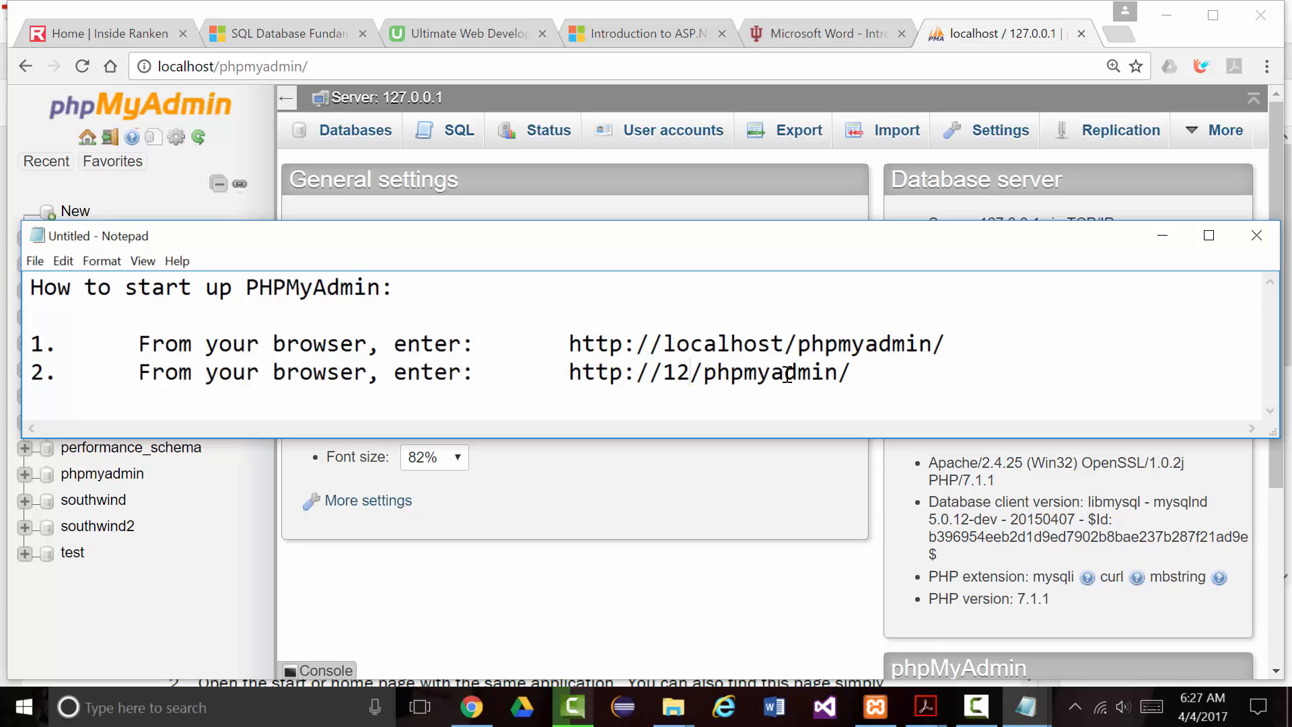
type(".0.0.")
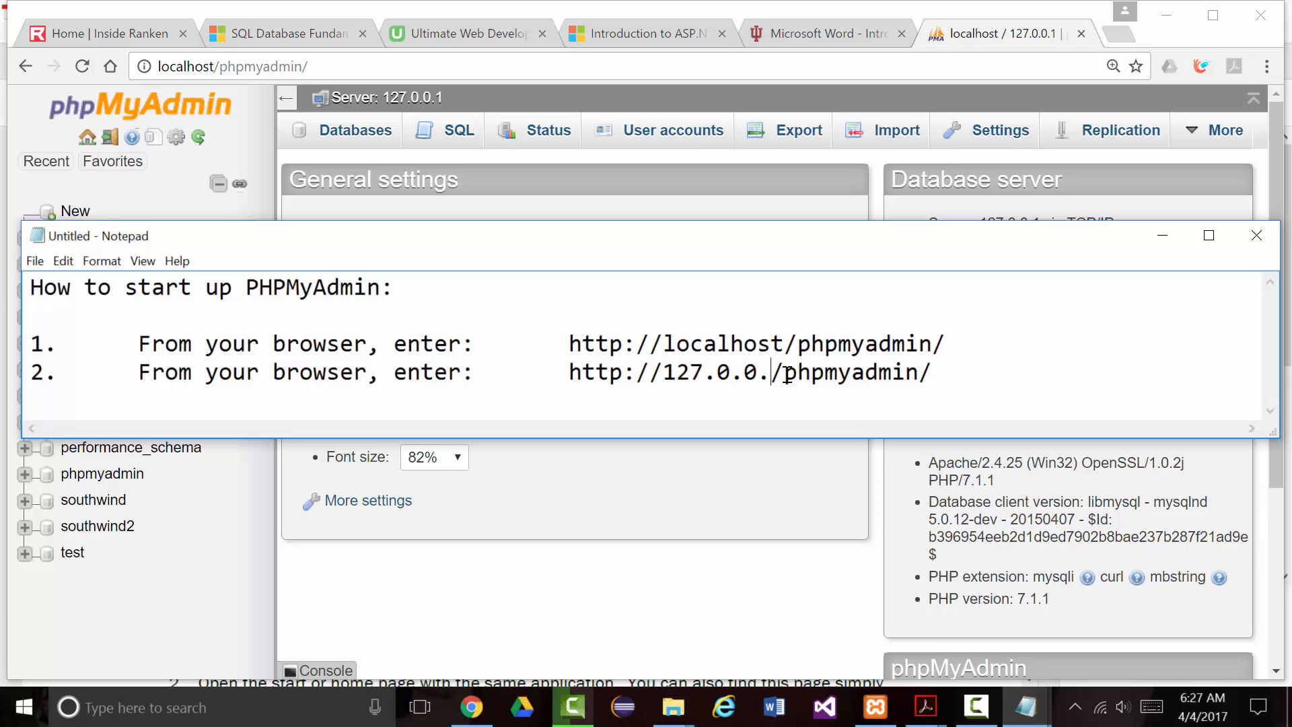
type("1")
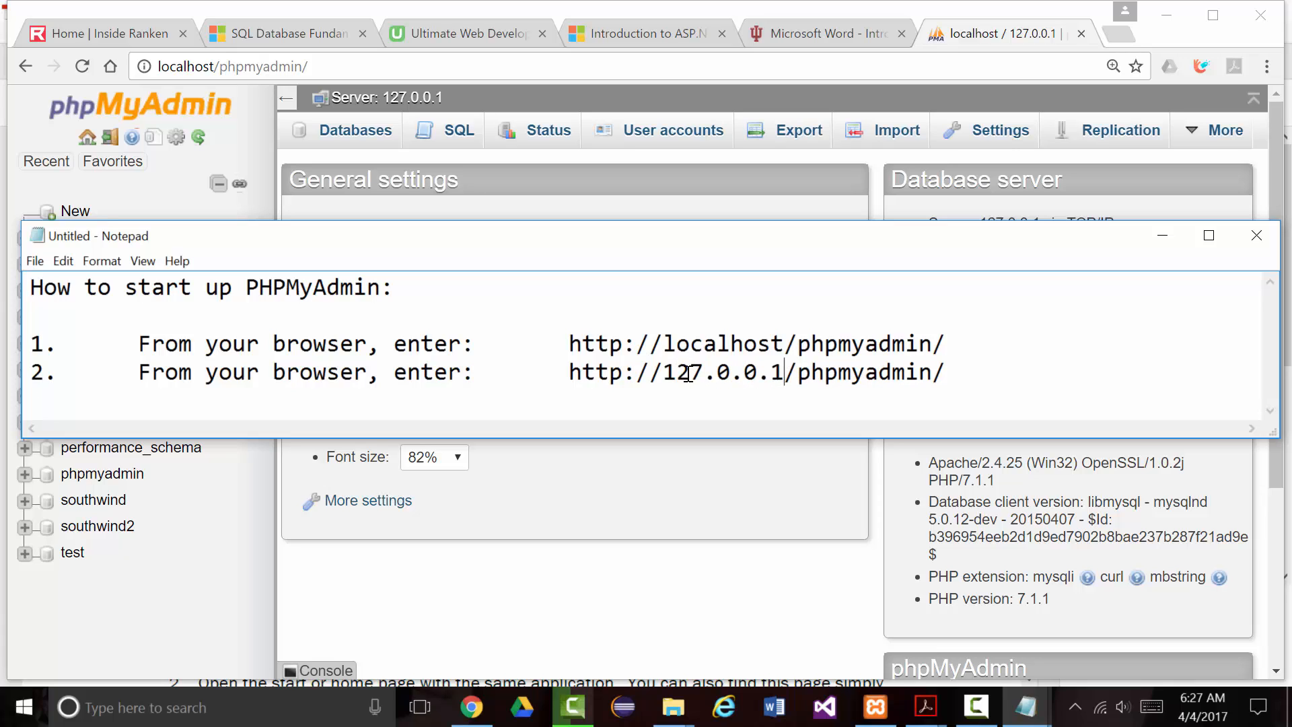
left_click_drag(663, 345, 776, 347)
left_click_drag(664, 373, 780, 374)
left_click_drag(571, 373, 952, 385)
key("ctrl+c")
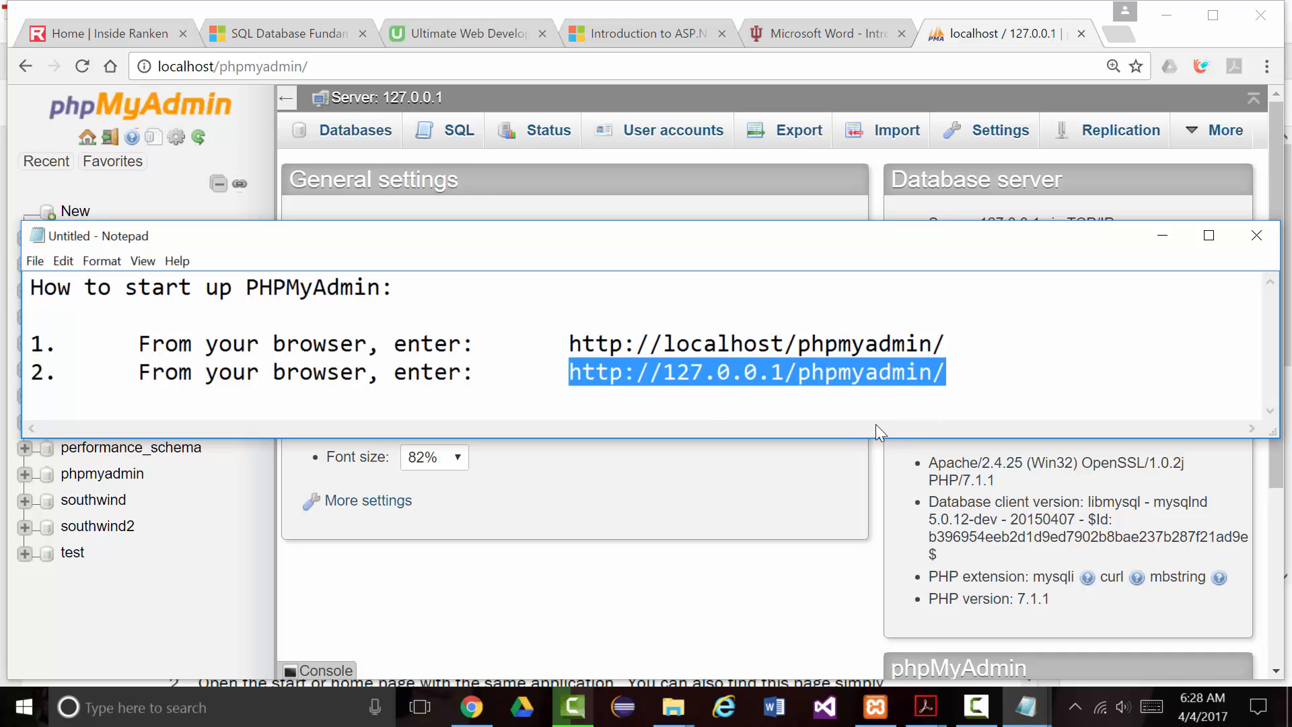
left_click(319, 64)
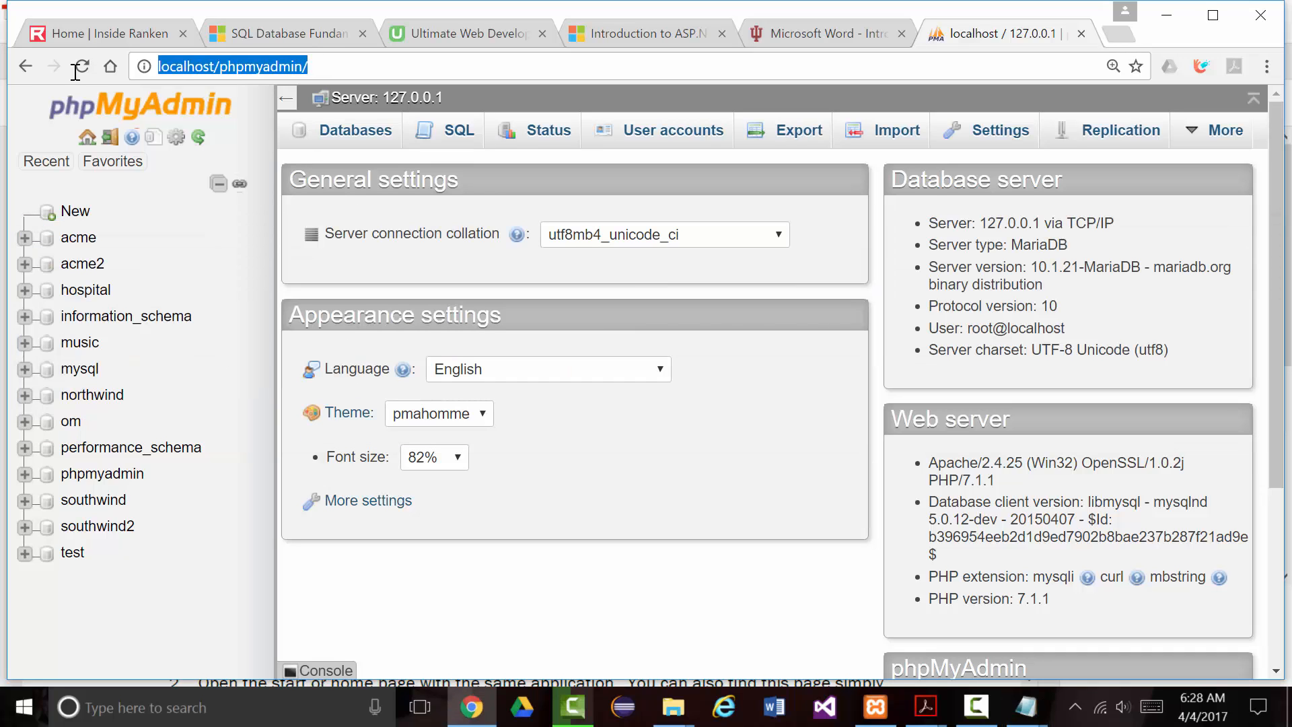
key("ctrl+v")
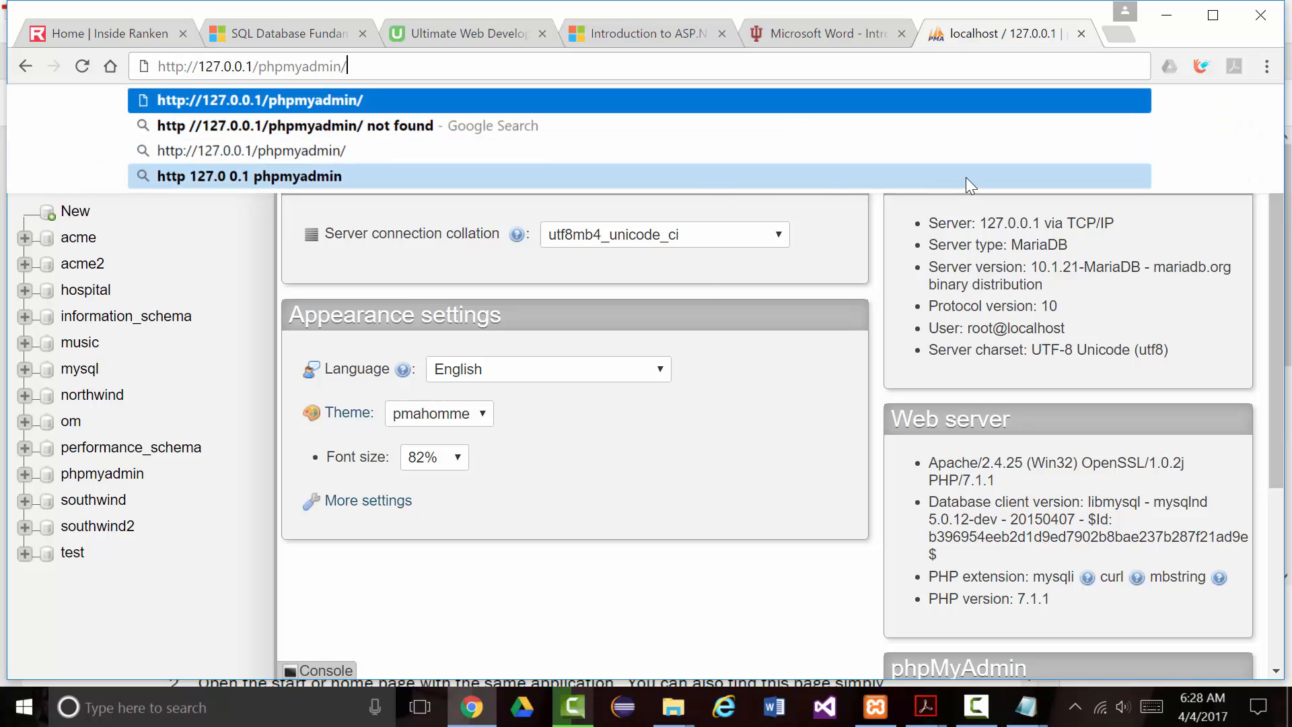
key("Return")
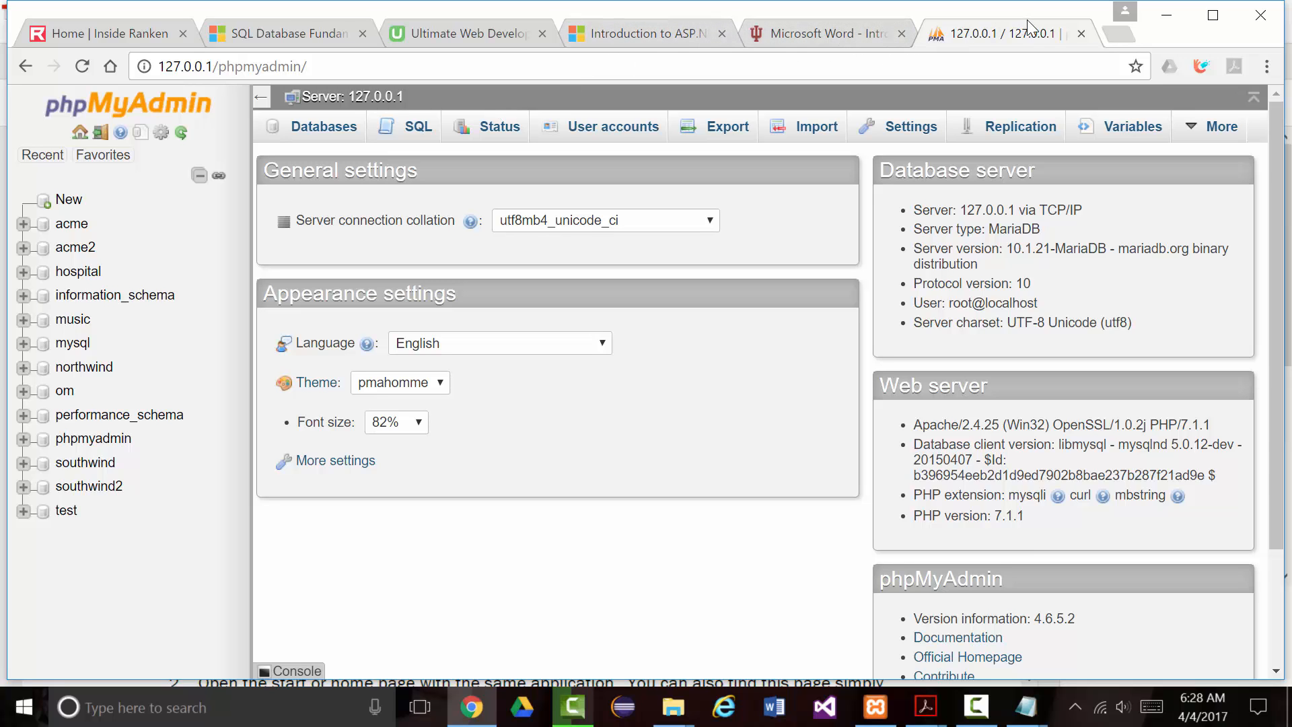
left_click(1083, 35)
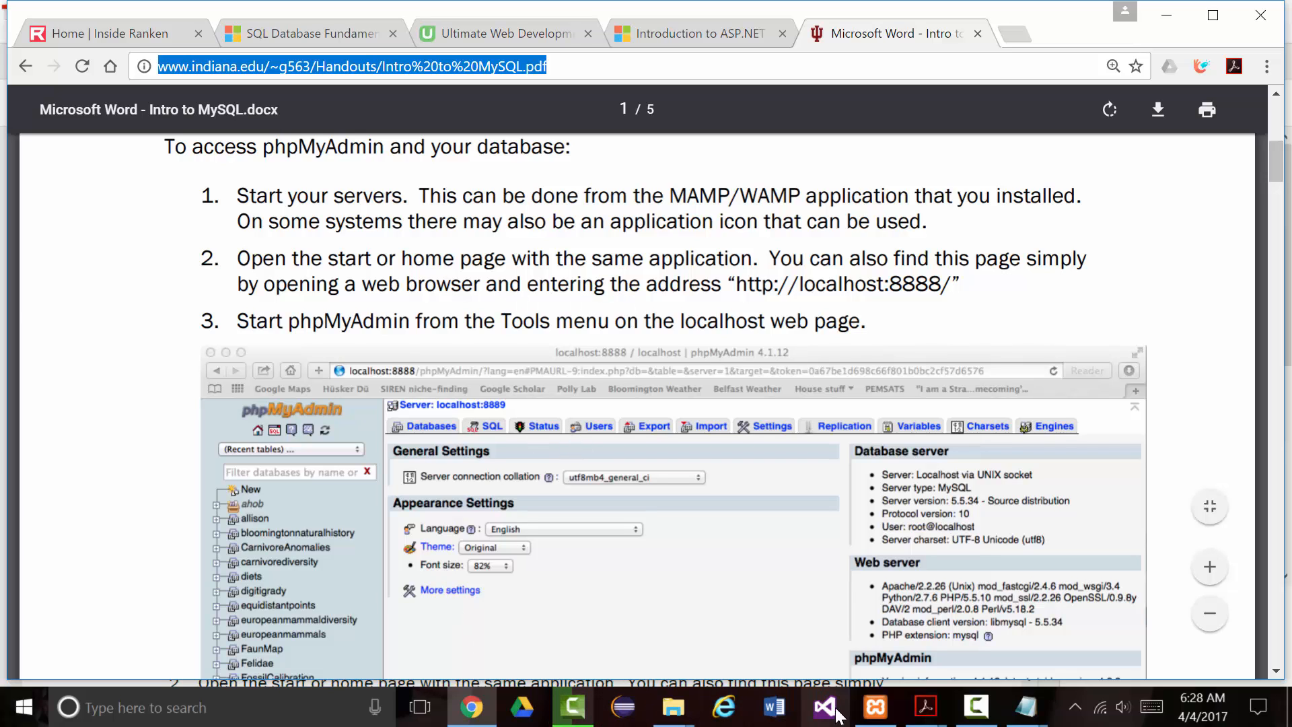
Switch to the XAMPP Control Panel, open phpMyAdmin through the MySQL module's Admin action, then close it and minimize the panel
left_click(875, 708)
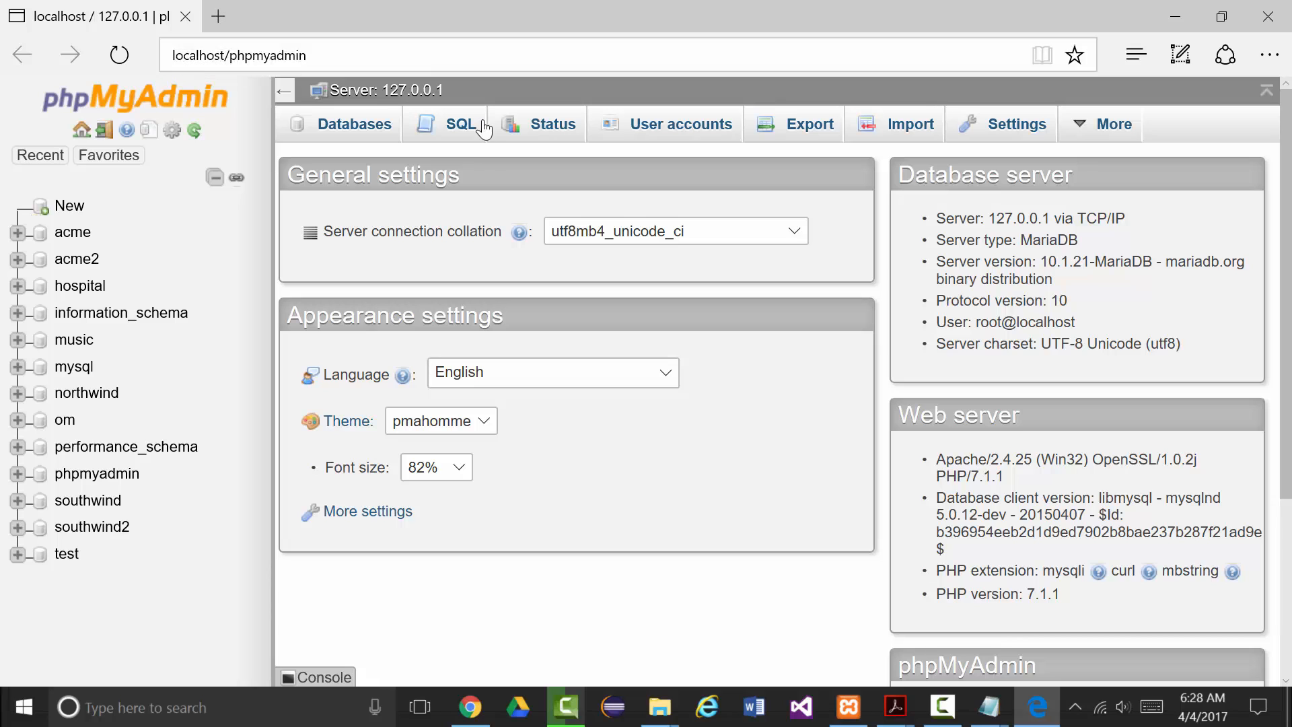
left_click(1266, 16)
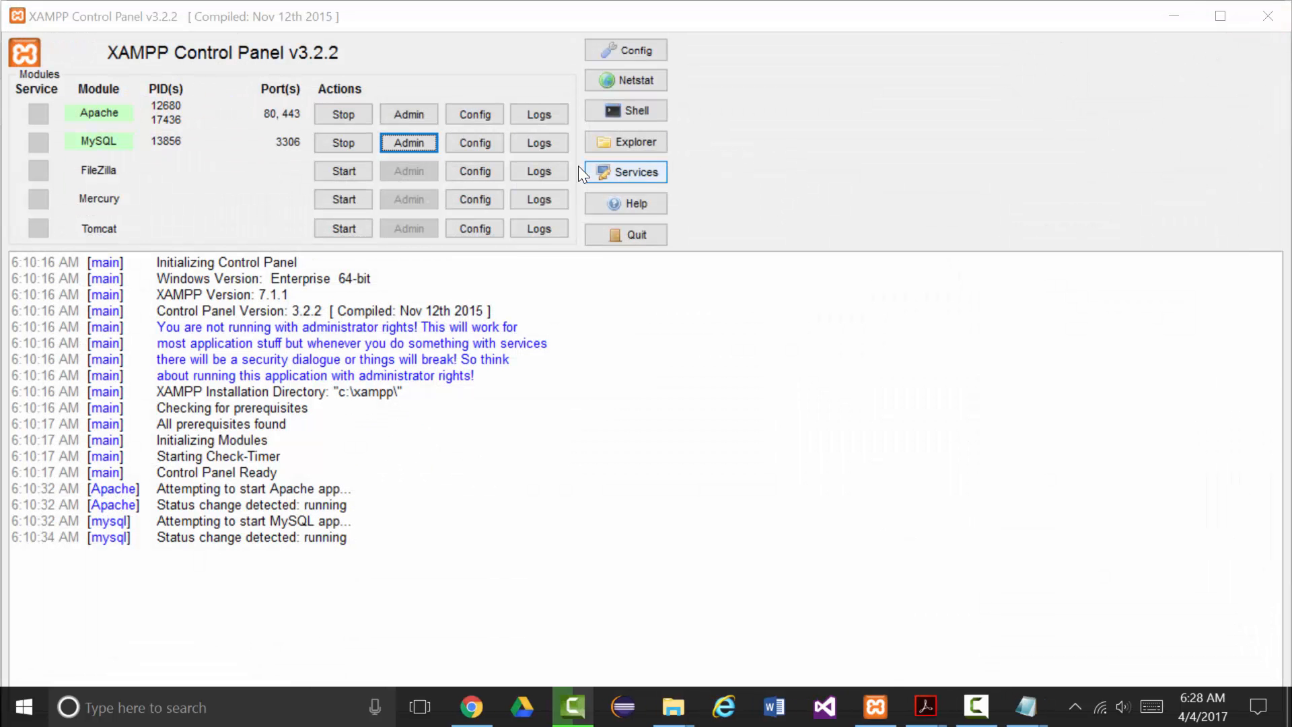
left_click(1178, 17)
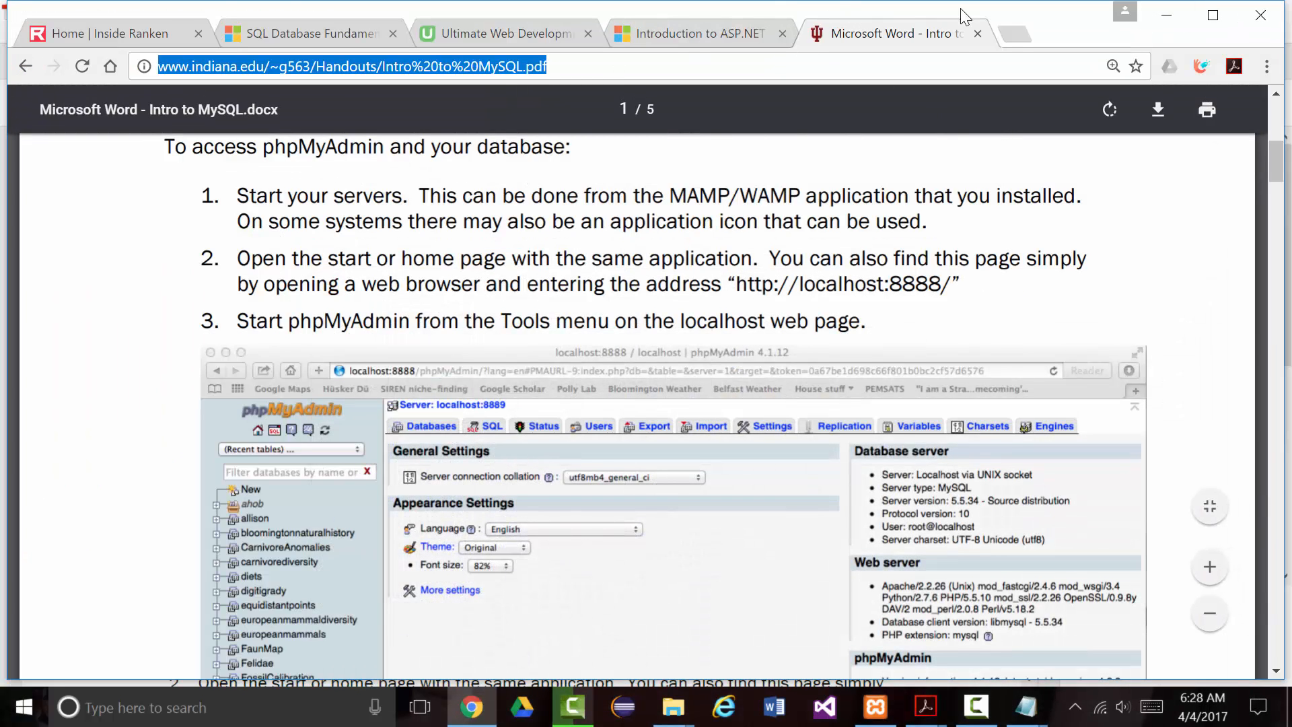
Load localhost/phpmyadmin in a new Chrome tab, then minimize the browser after viewing the page
left_click(1011, 35)
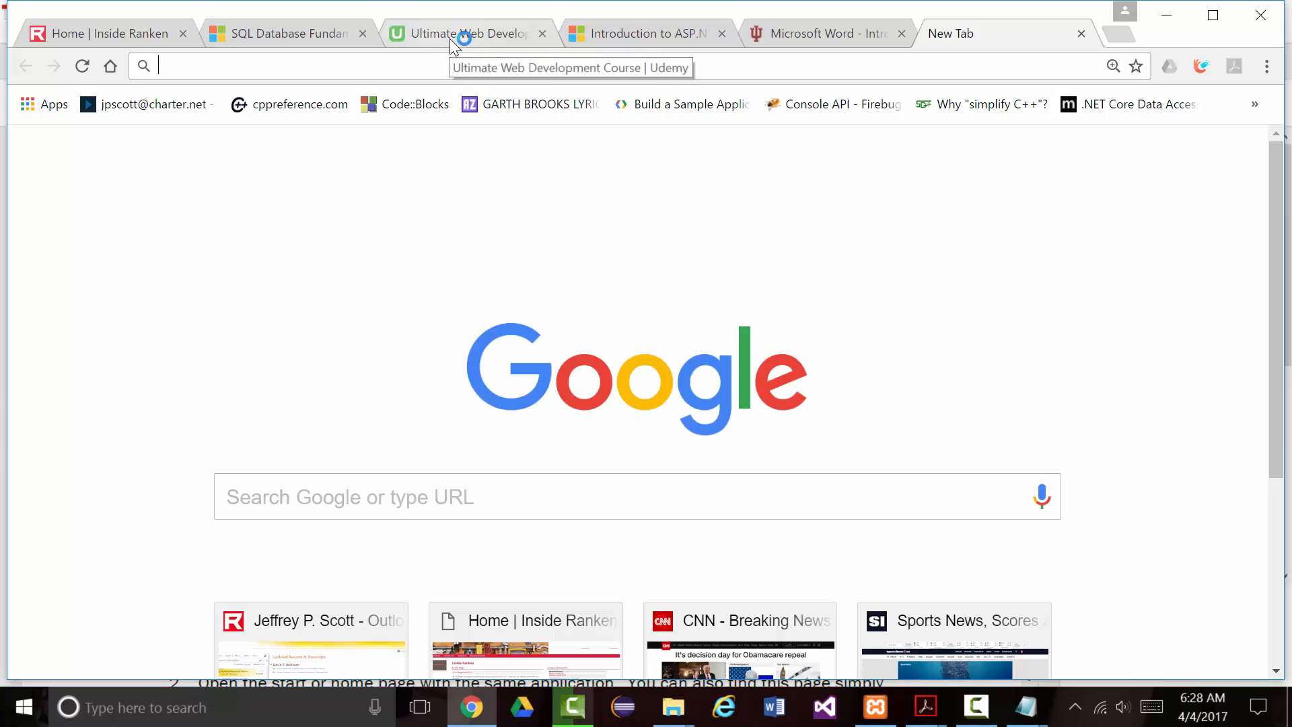
type("local")
key("Right")
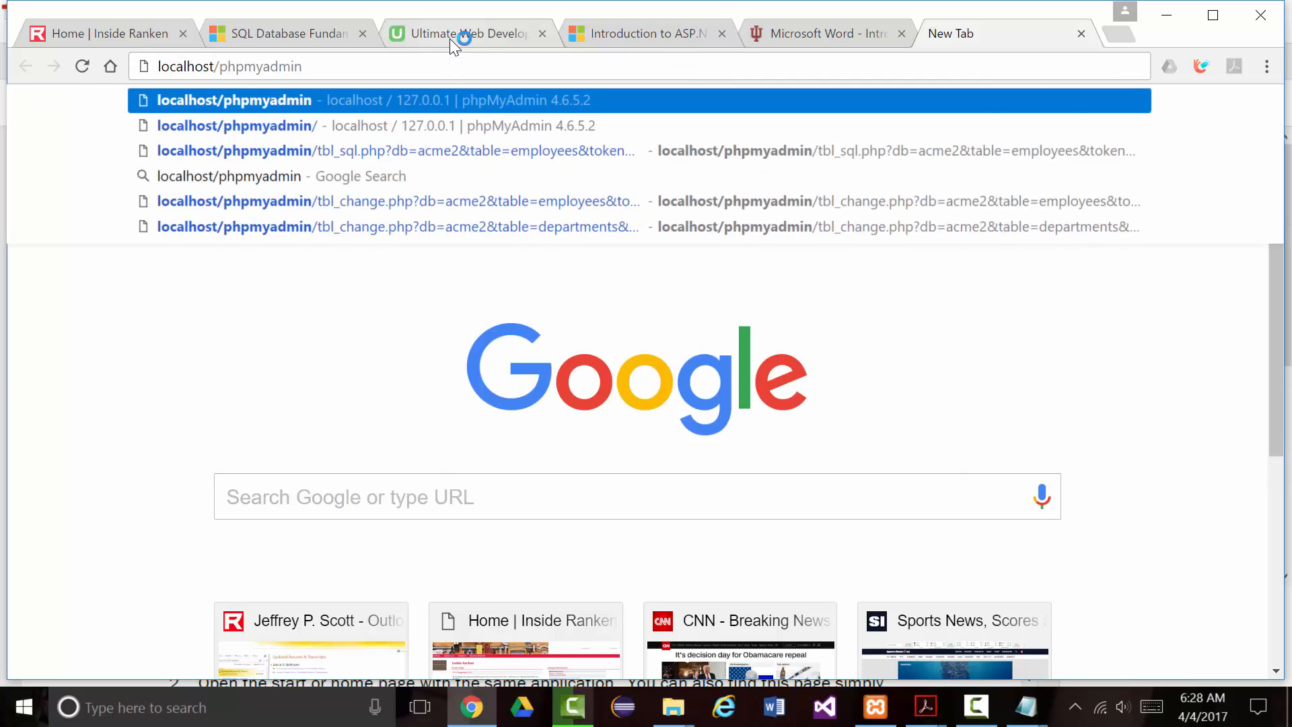
key("Return")
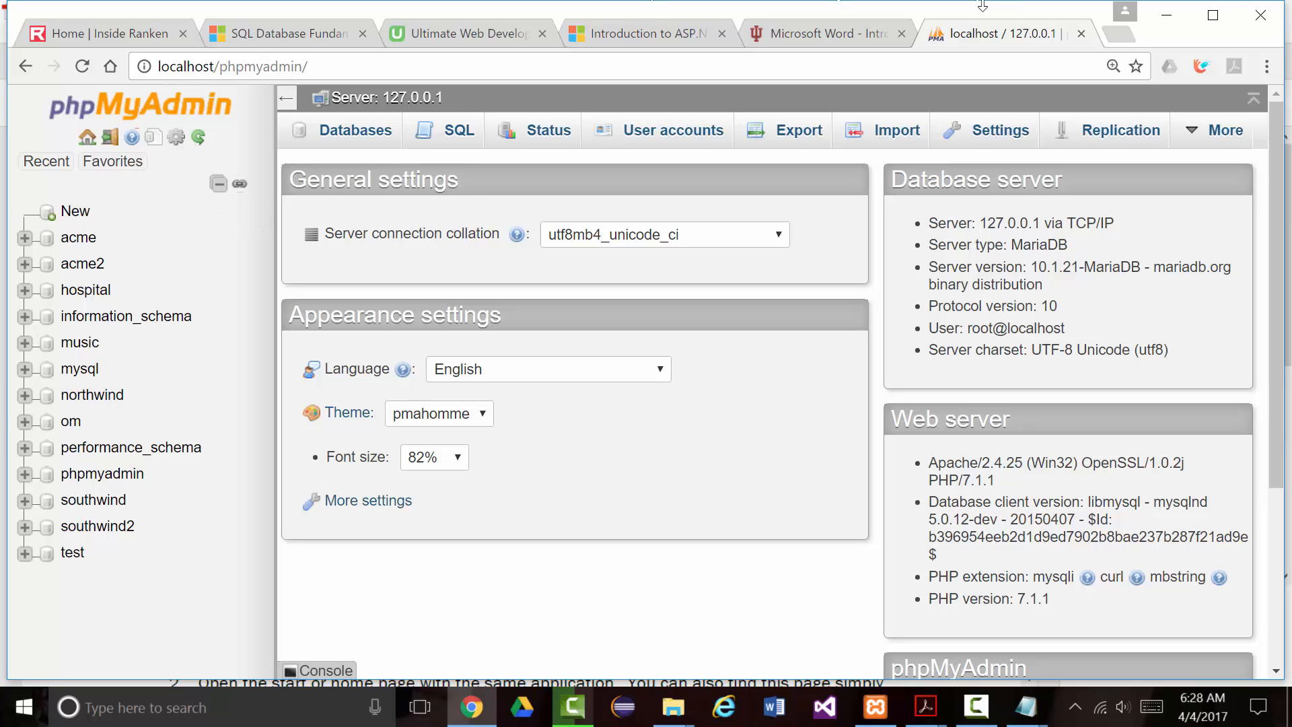
left_click(1167, 15)
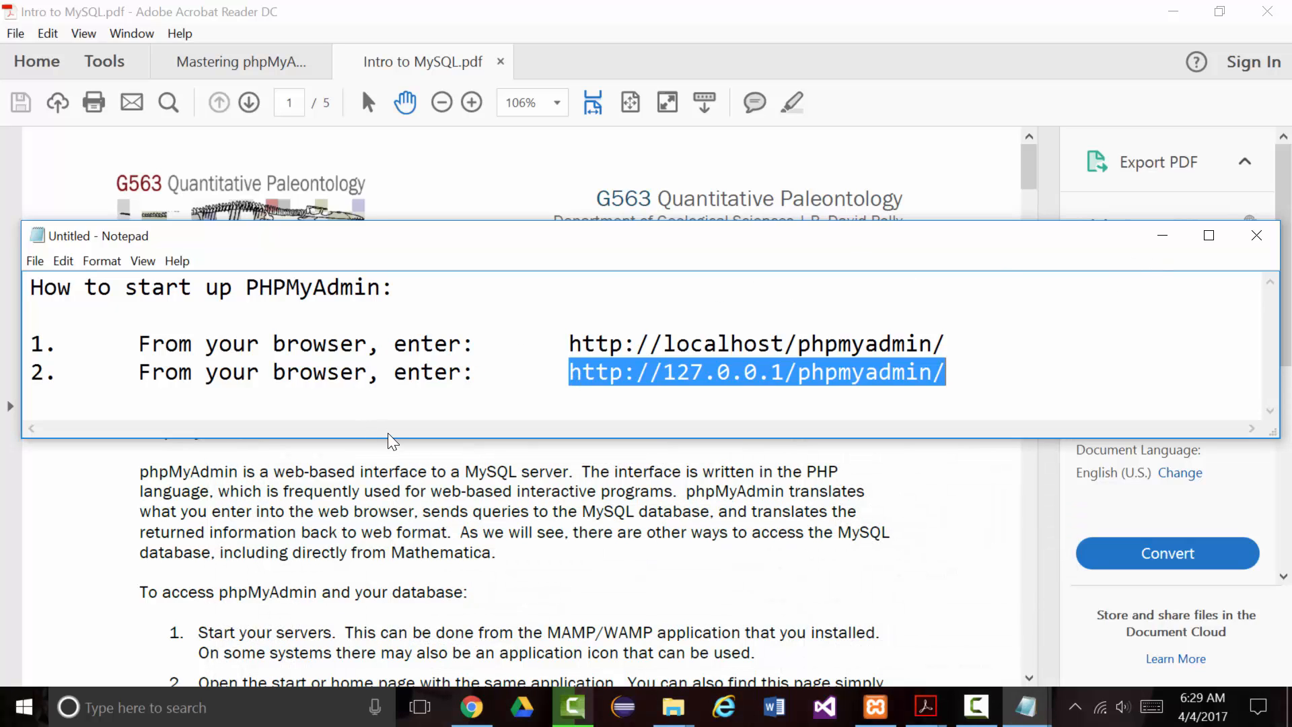
Enlarge the Notepad window downward and add item 3 "From Xampp Control Panel:" to the list
left_click_drag(390, 438, 397, 572)
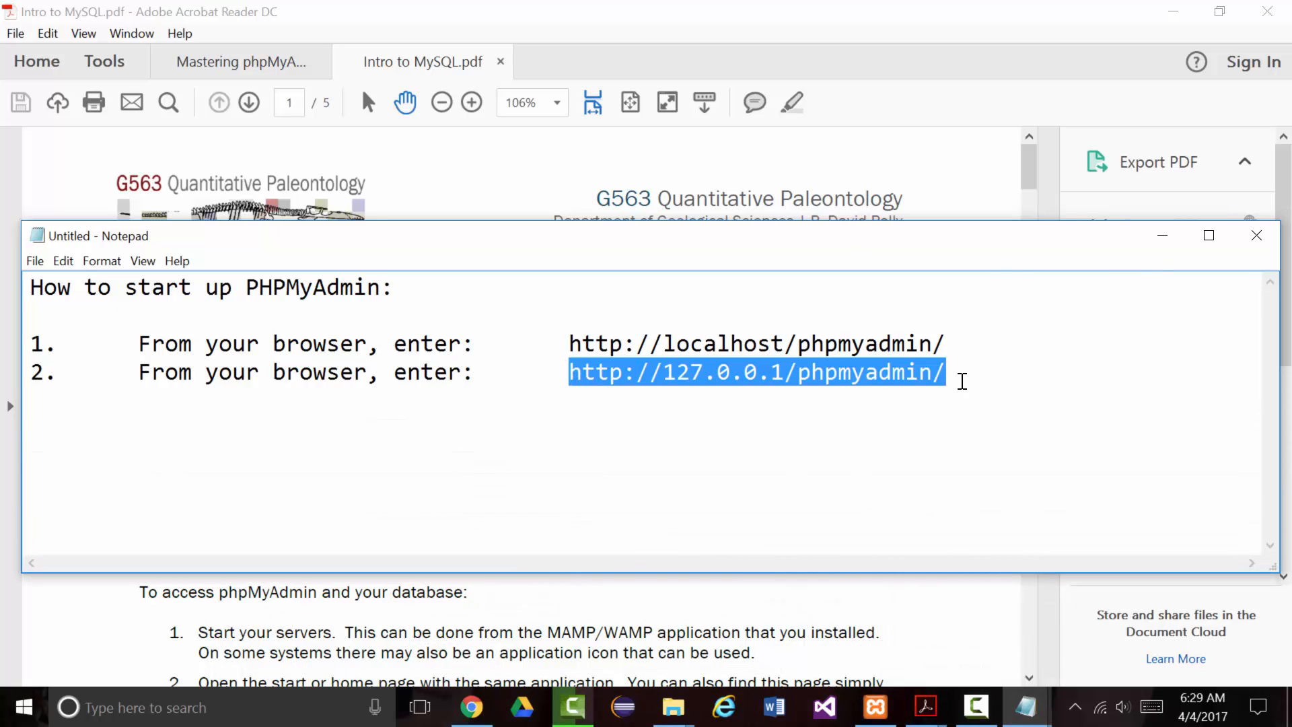
left_click(962, 381)
type("3.")
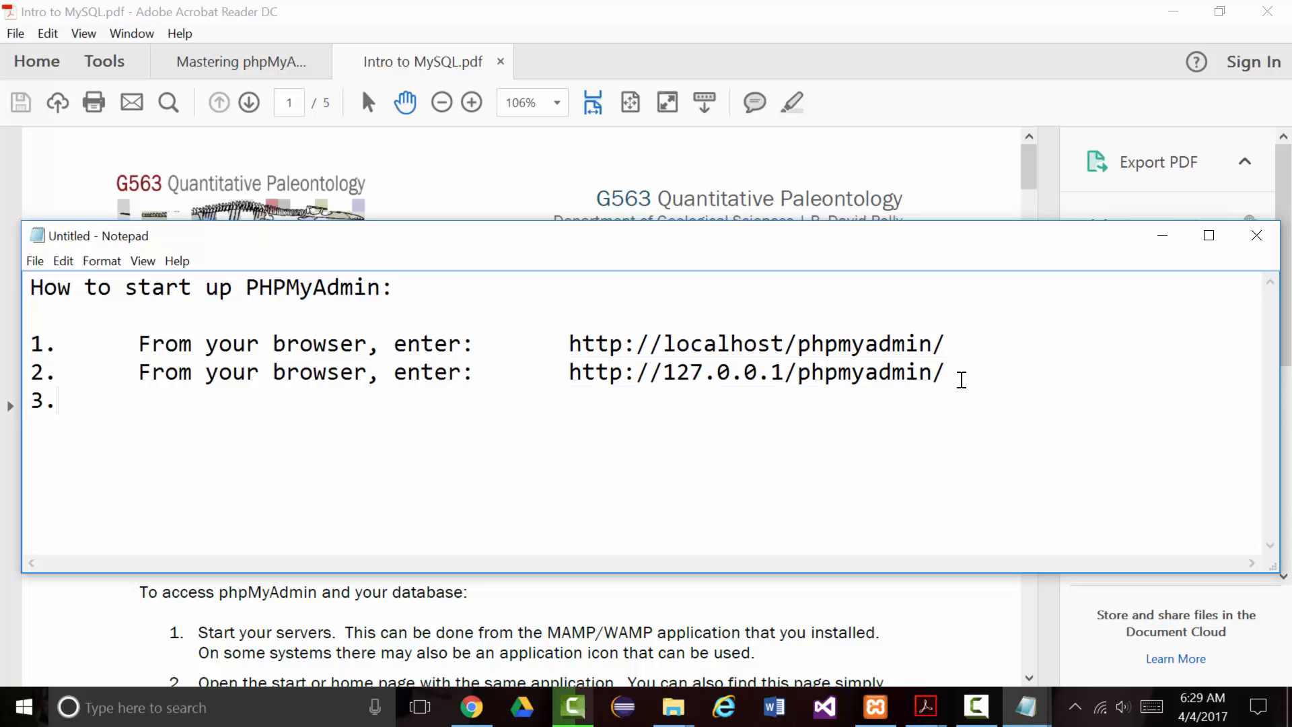
type("From Xampp Control Panel")
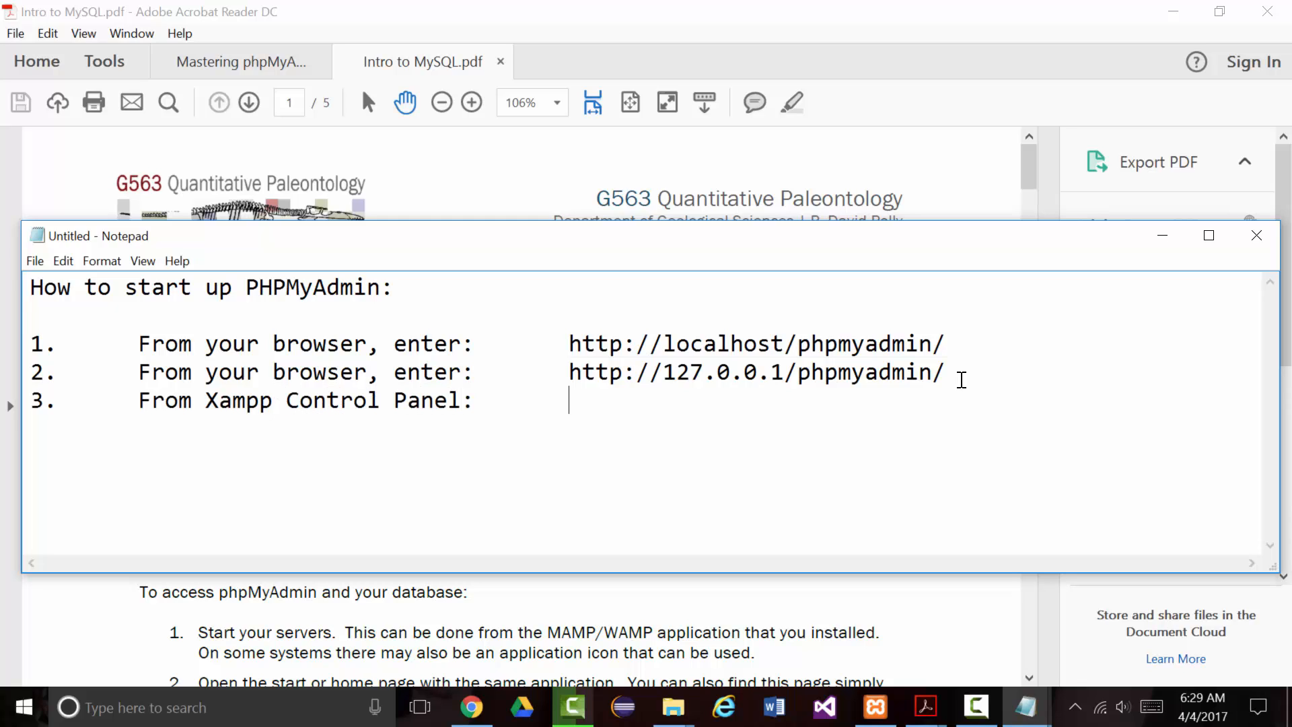
type(":\tChos")
key("BackSpace")
type("ose")
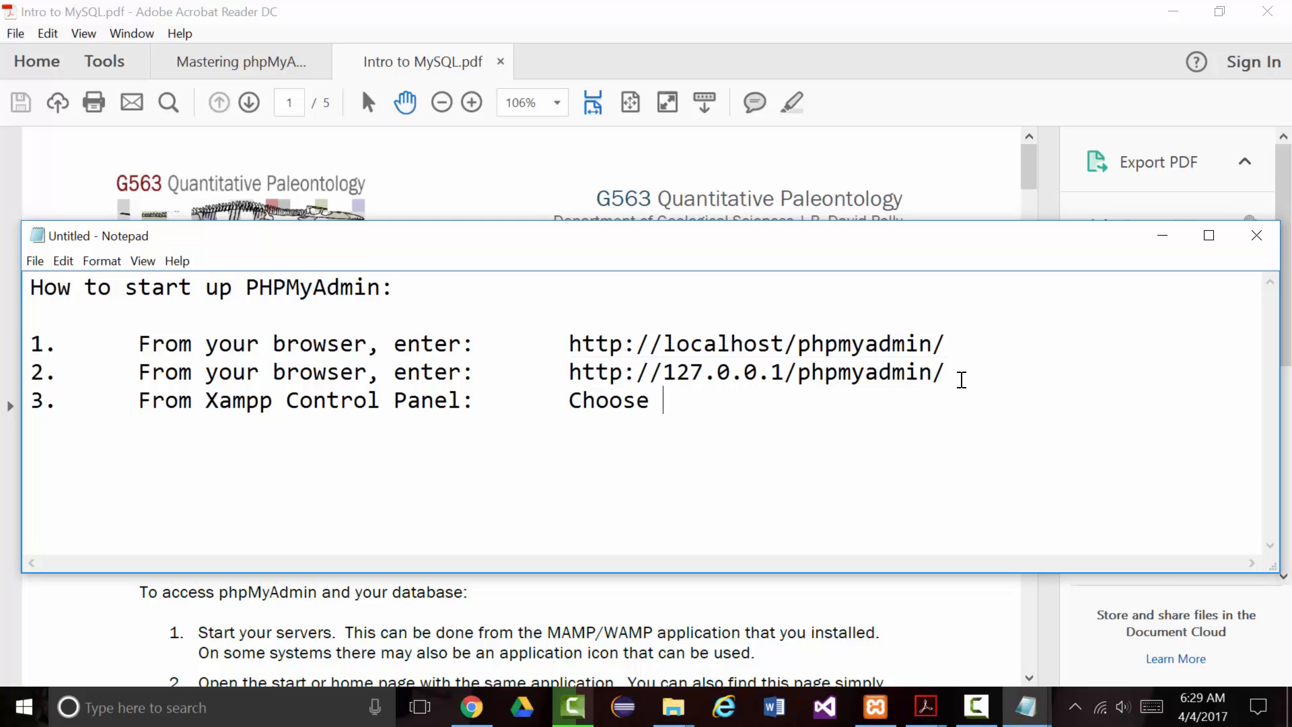
key("BackSpace")
key("BackSpace")
key("BackSpace")
key("BackSpace")
key("BackSpace")
key("BackSpace")
key("BackSpace")
Complete item 3 with the instruction "From the MySQL tab, select admin"
type("From the M")
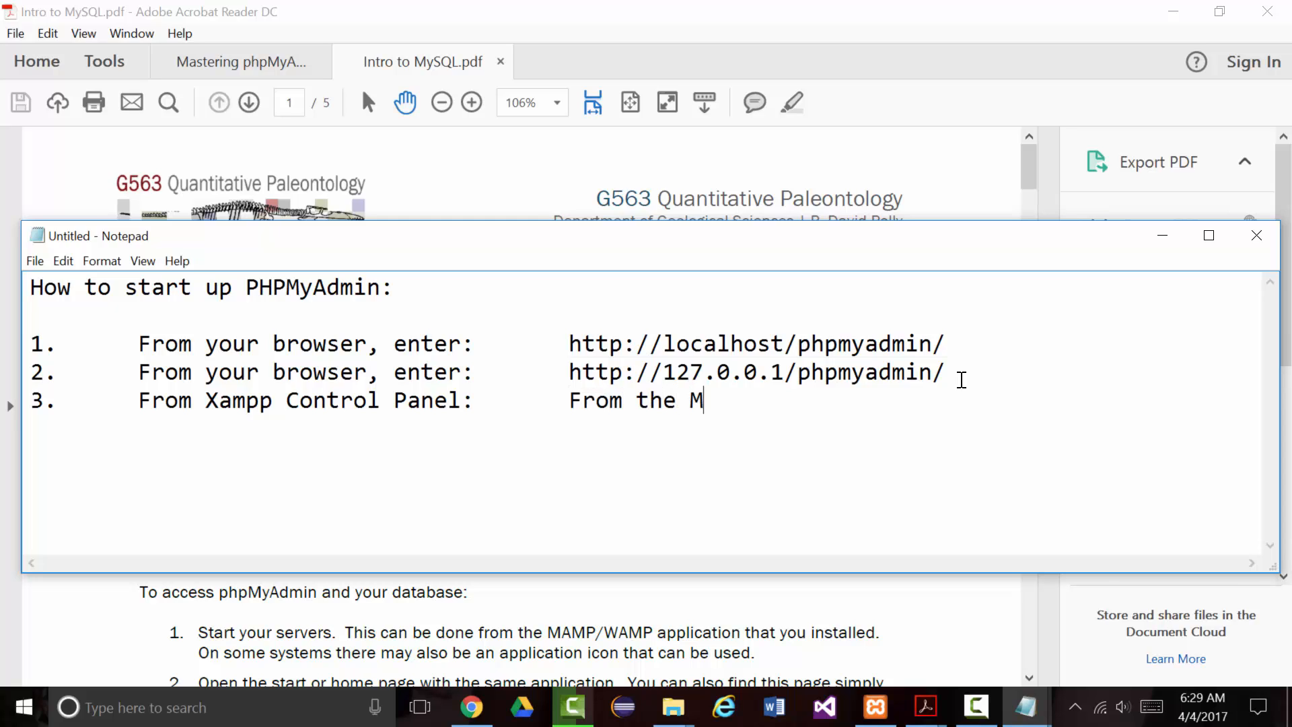
type("ySql")
key("BackSpace")
key("BackSpace")
key("BackSpace")
type("QL tab, ")
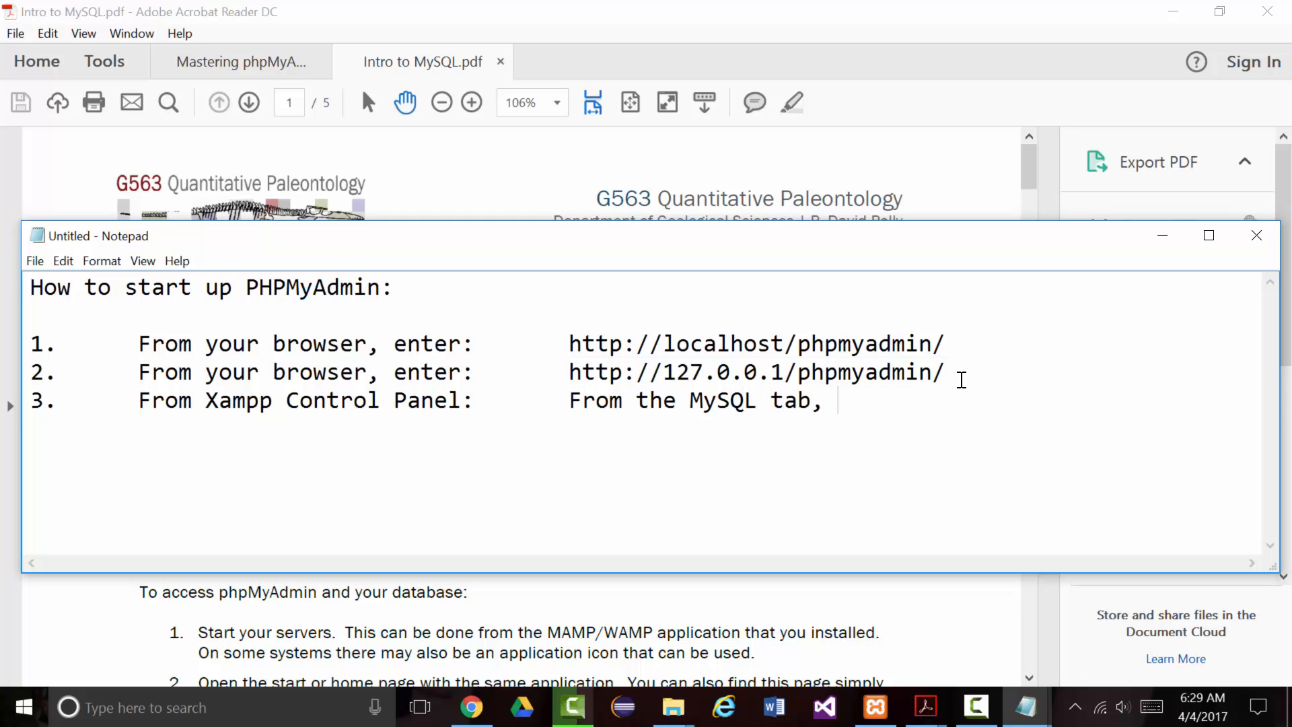
type("select admin")
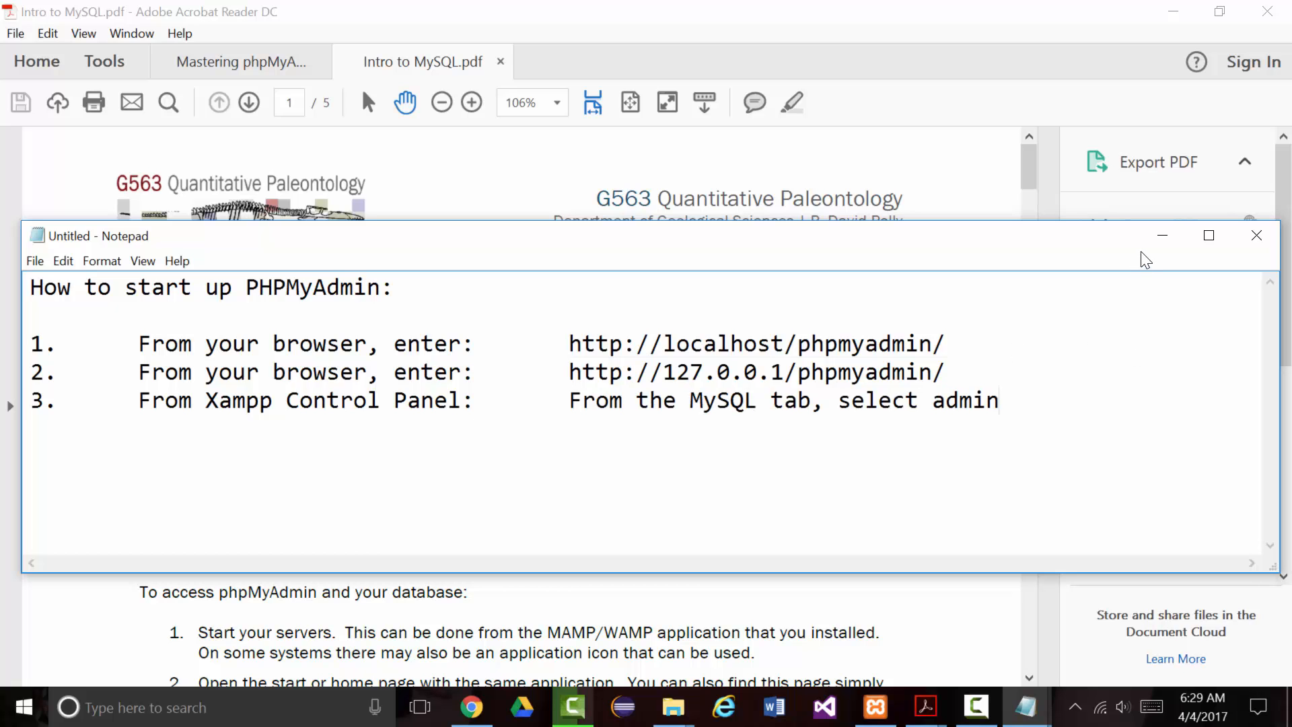
Minimize Notepad and skim Intro to MySQL.pdf for its sections on phpMyAdmin access, data import and SQL query clauses
left_click(1163, 237)
scroll(482, 376, "down", 2)
scroll(175, 511, "down", 2)
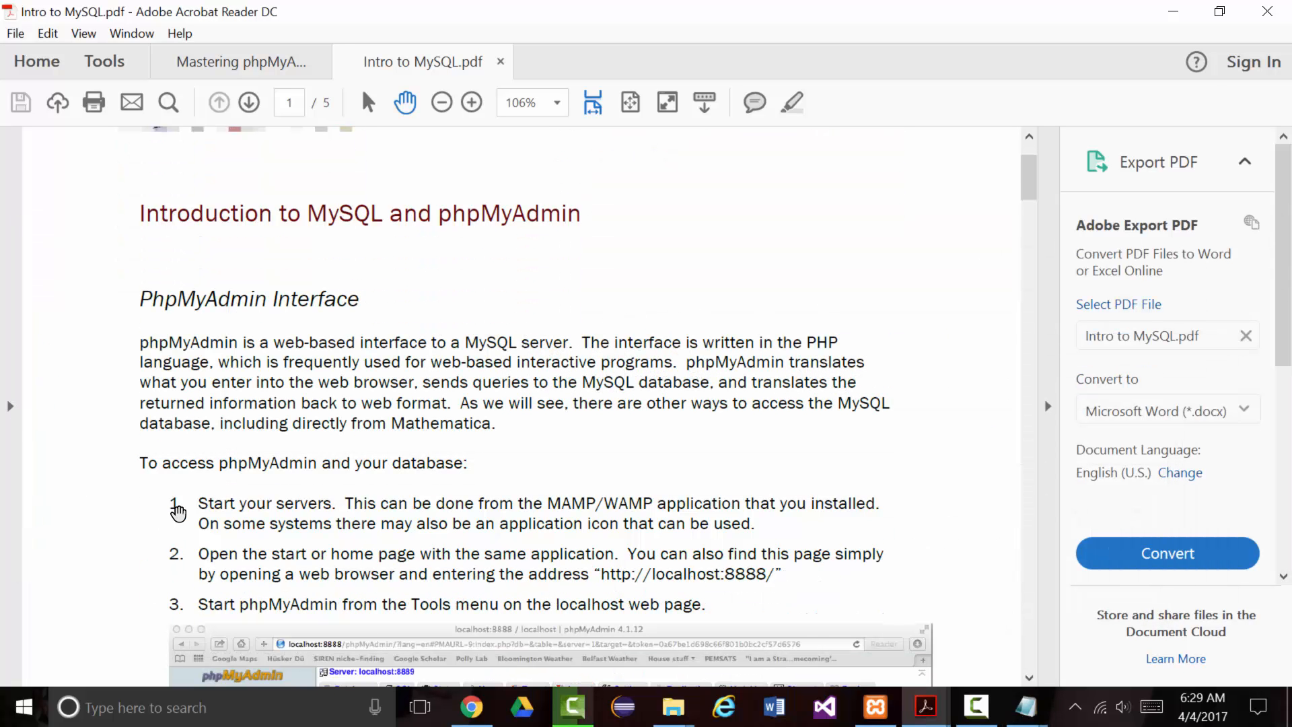
scroll(242, 575, "down", 5)
scroll(410, 458, "down", 18)
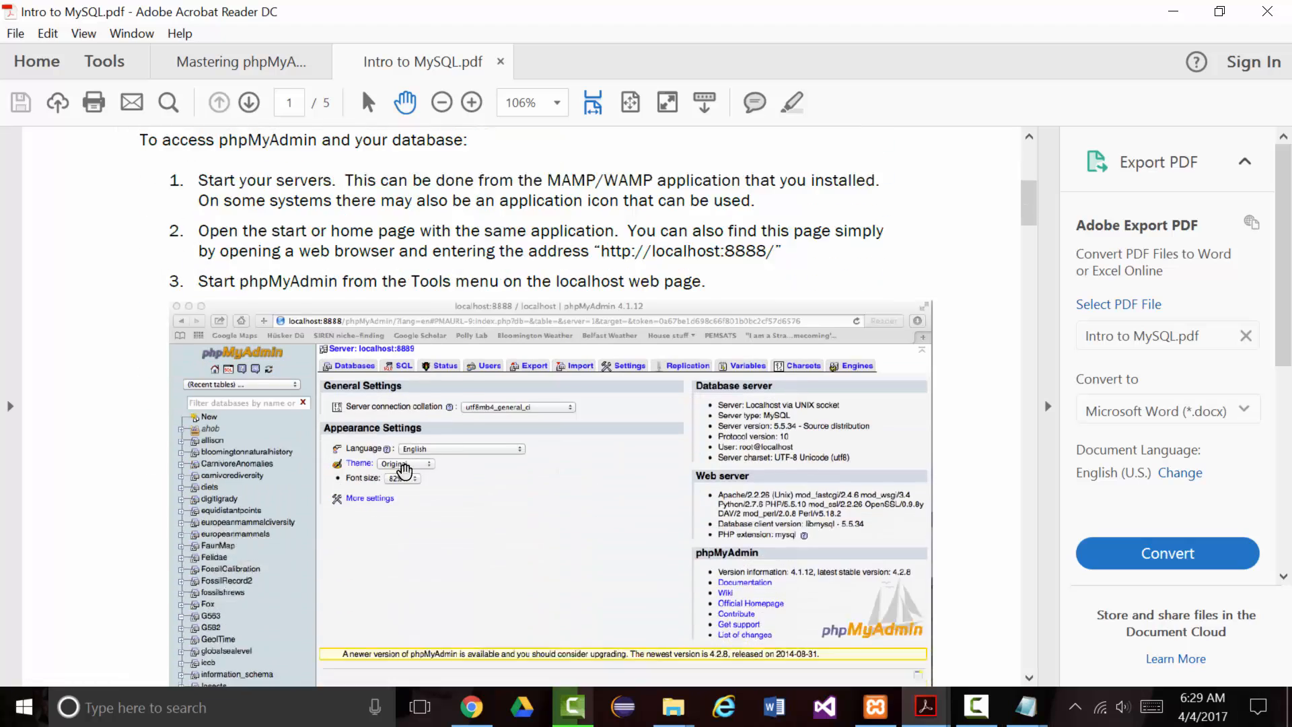
scroll(403, 452, "down", 14)
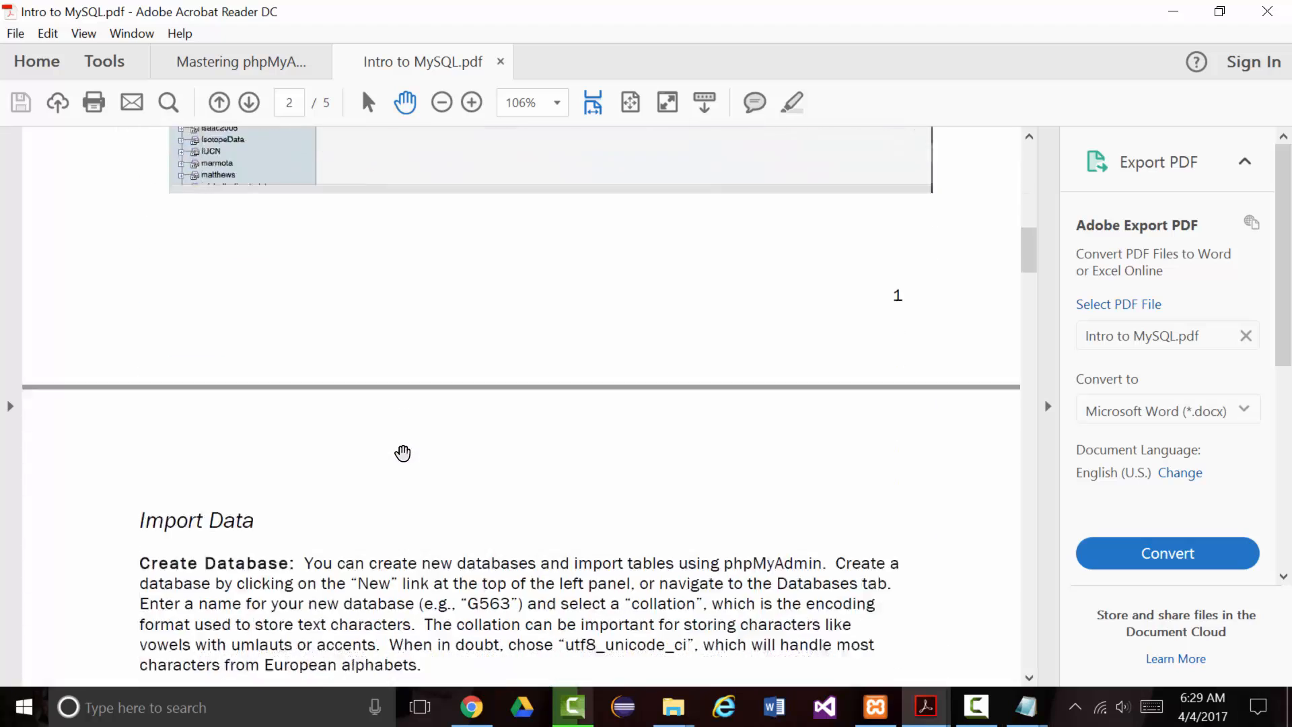
scroll(403, 452, "down", 2)
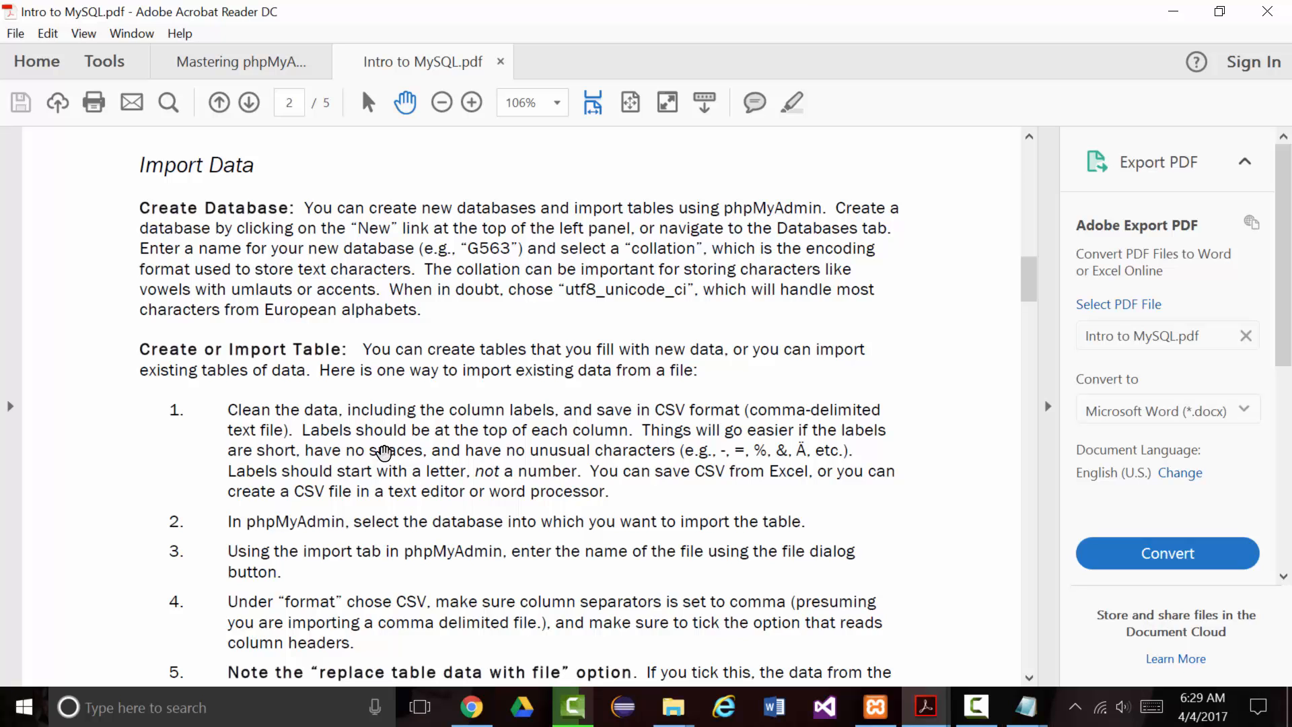
scroll(337, 476, "down", 4)
scroll(335, 471, "down", 11)
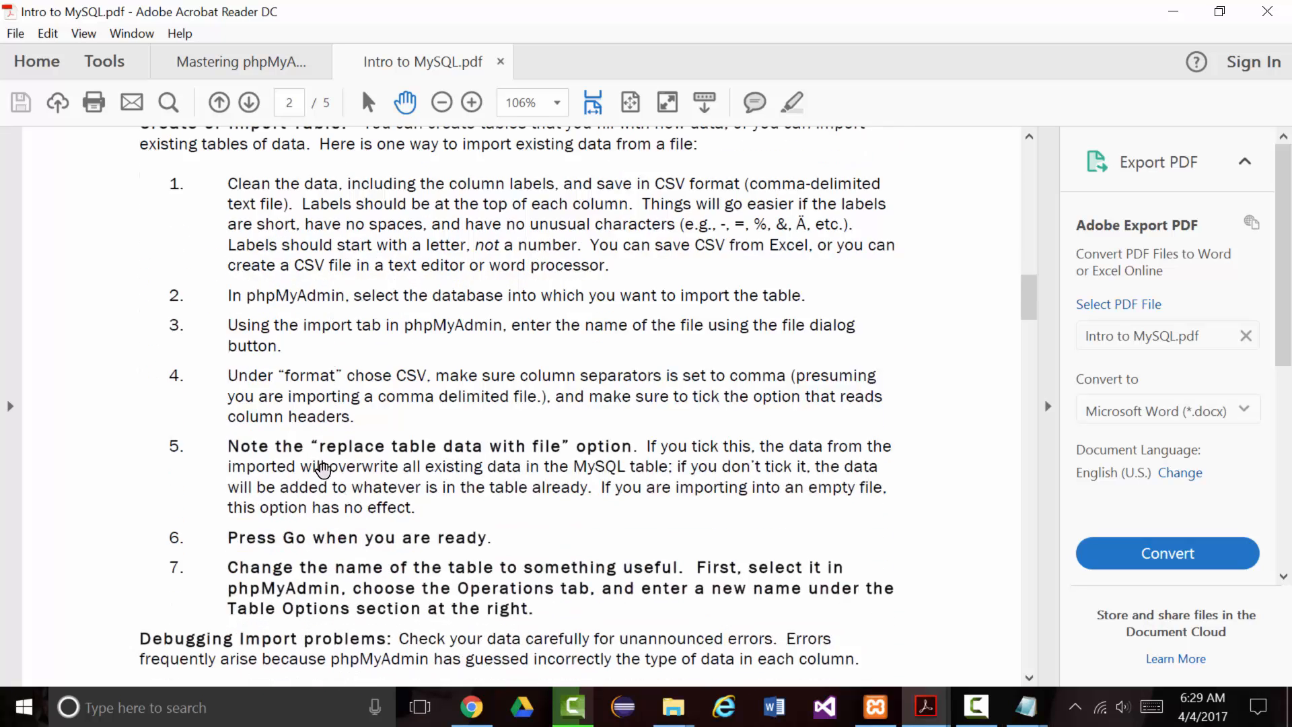
scroll(315, 465, "down", 1)
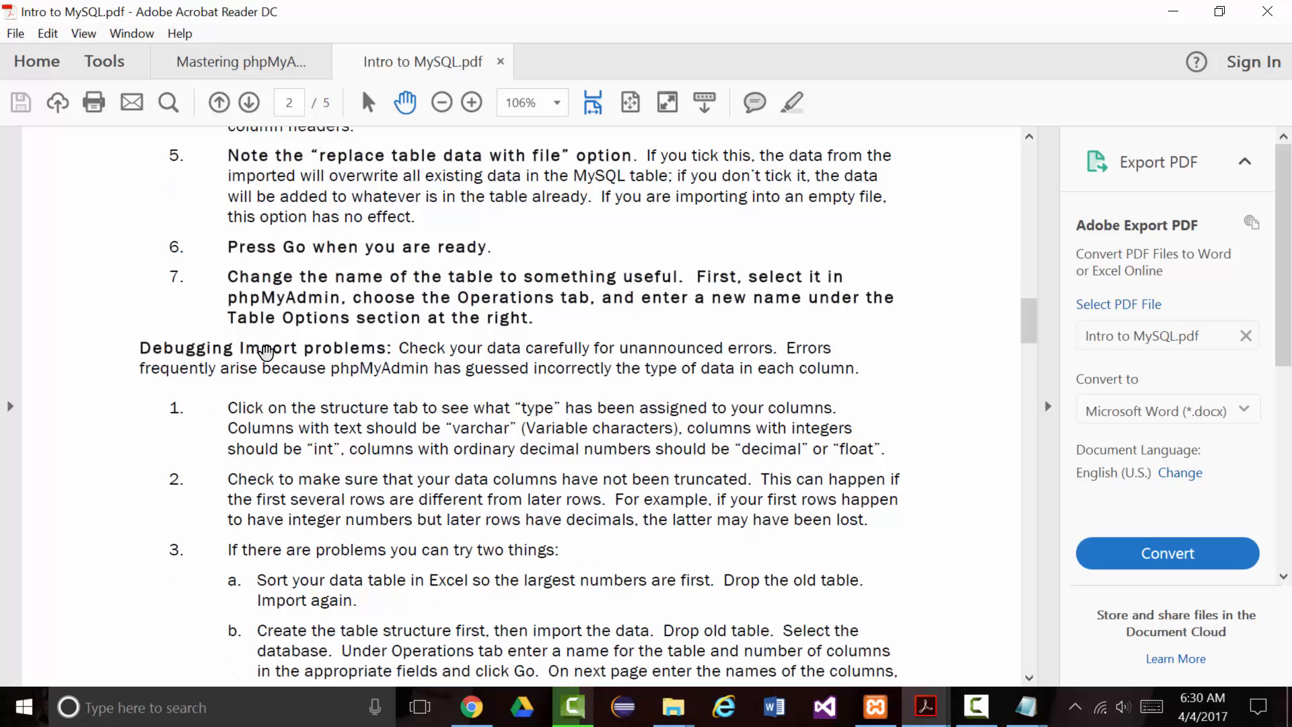
scroll(296, 362, "down", 4)
scroll(291, 357, "down", 15)
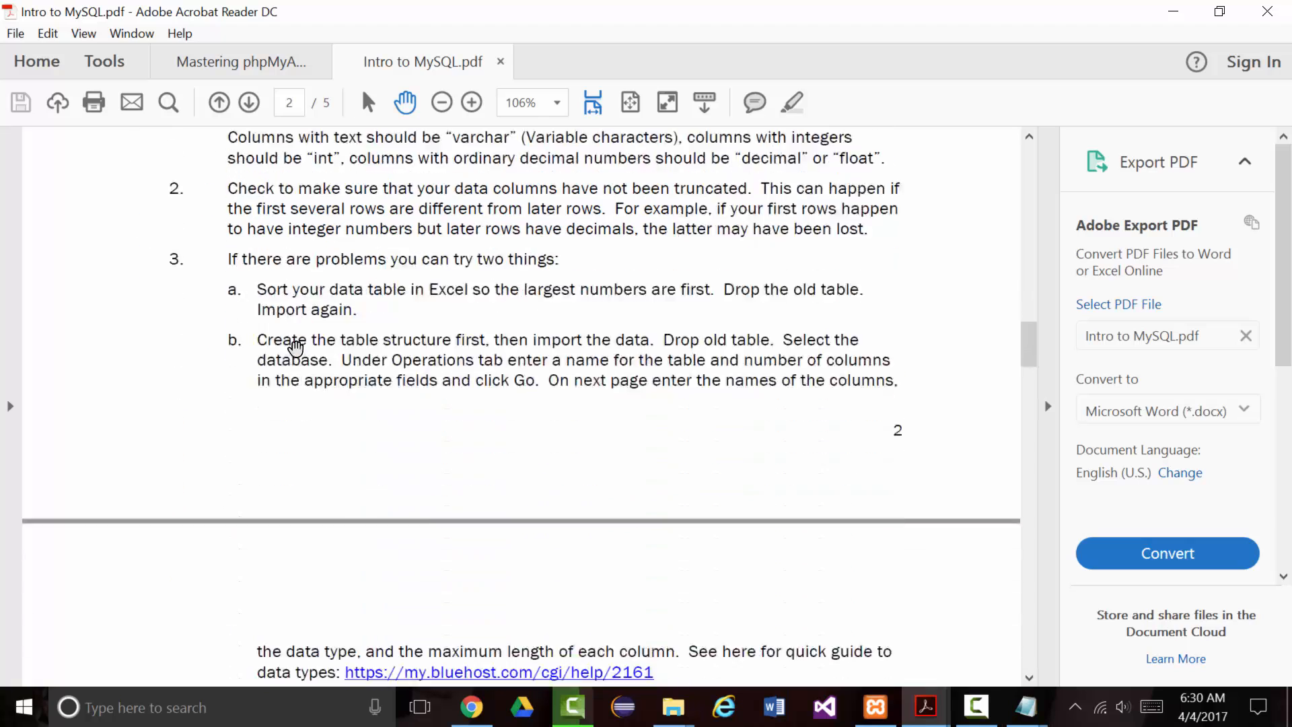
scroll(298, 348, "down", 12)
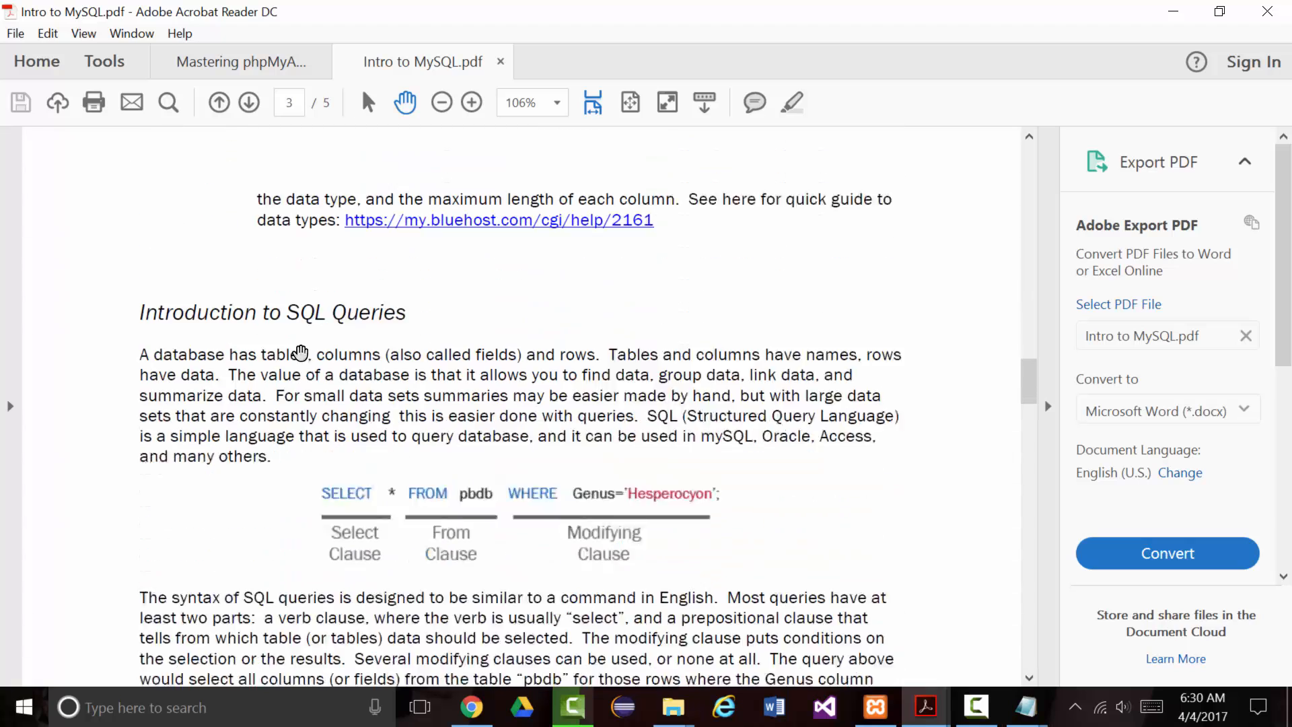
scroll(294, 350, "down", 16)
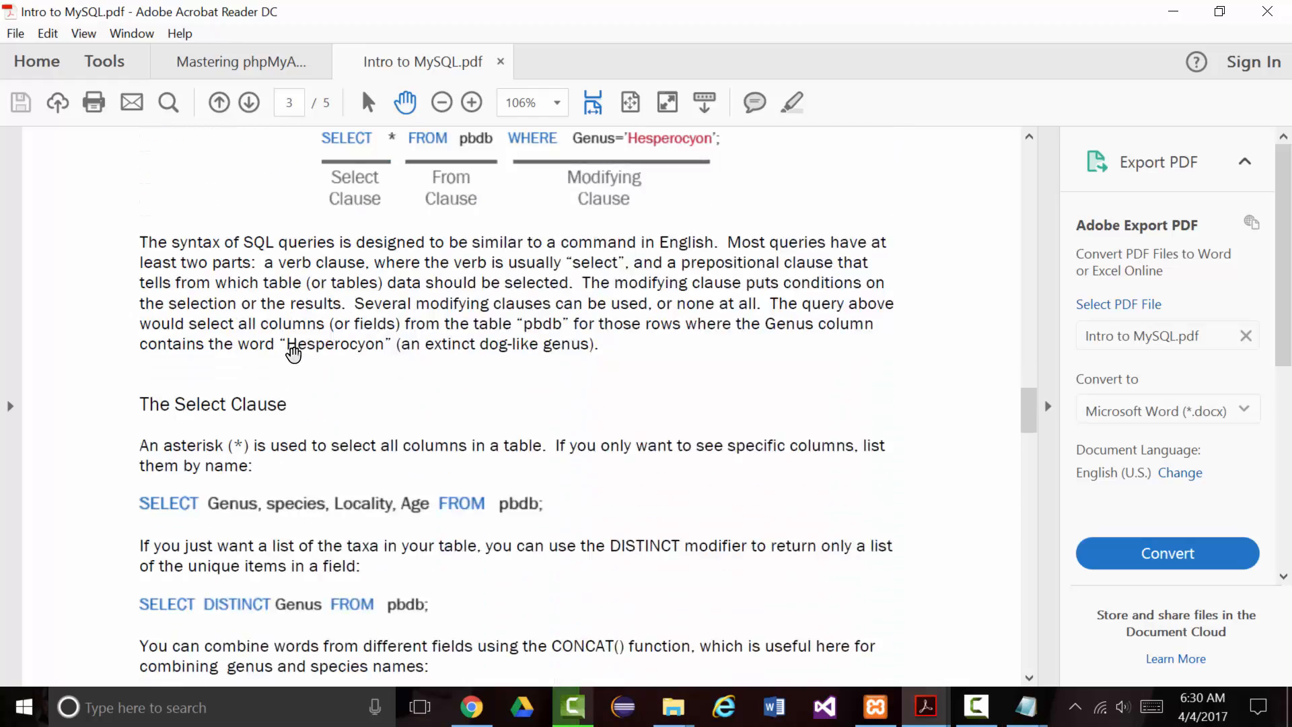
scroll(290, 363, "down", 20)
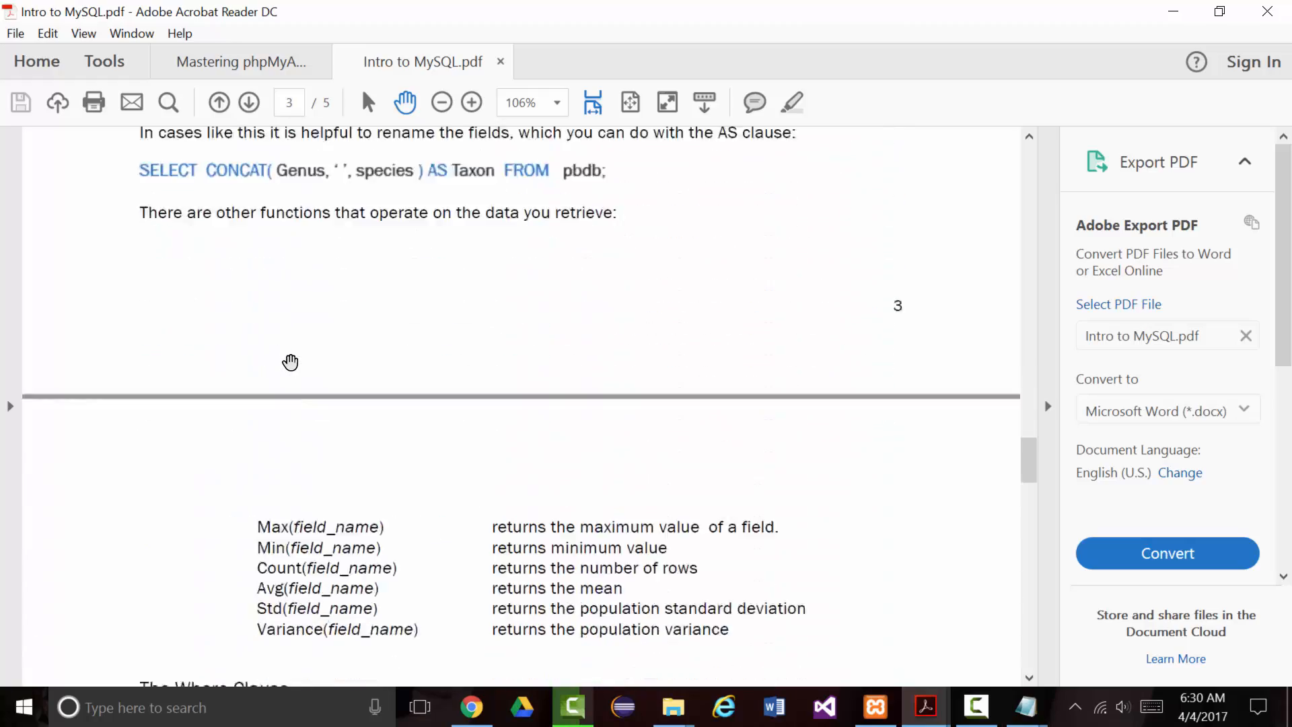
scroll(293, 366, "down", 16)
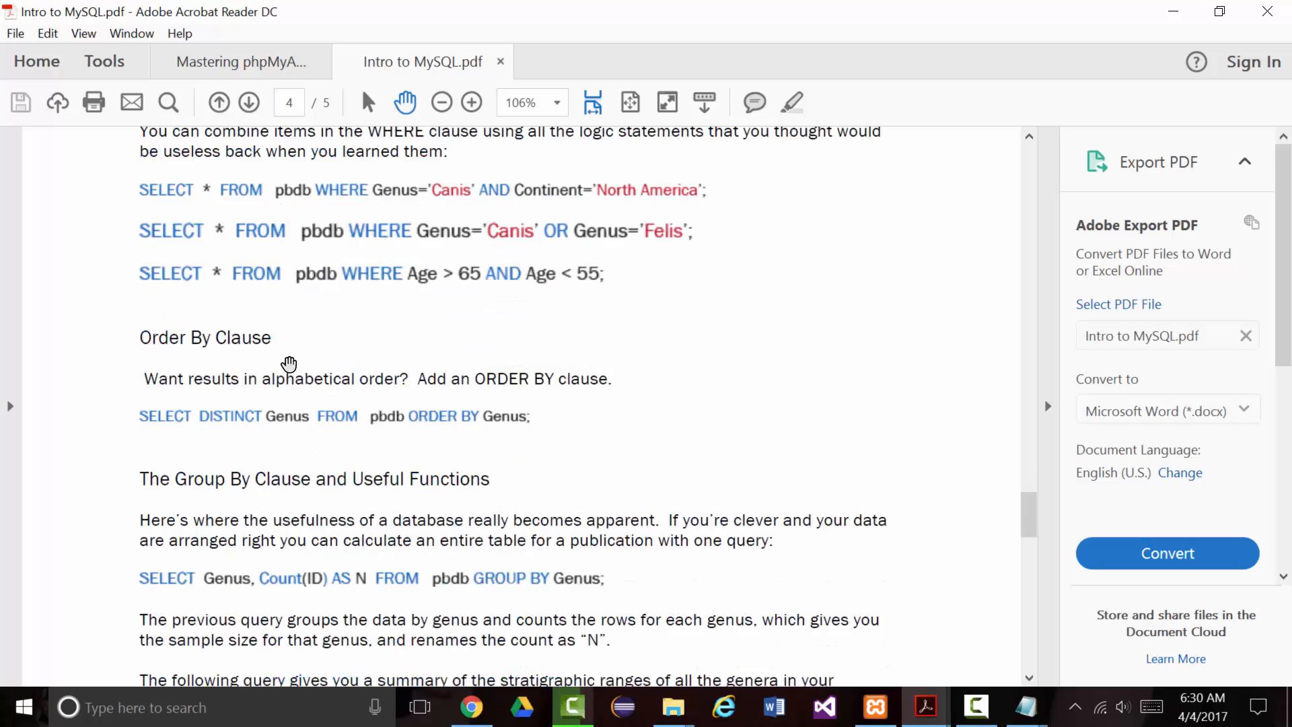
scroll(309, 367, "up", 9)
scroll(274, 363, "up", 20)
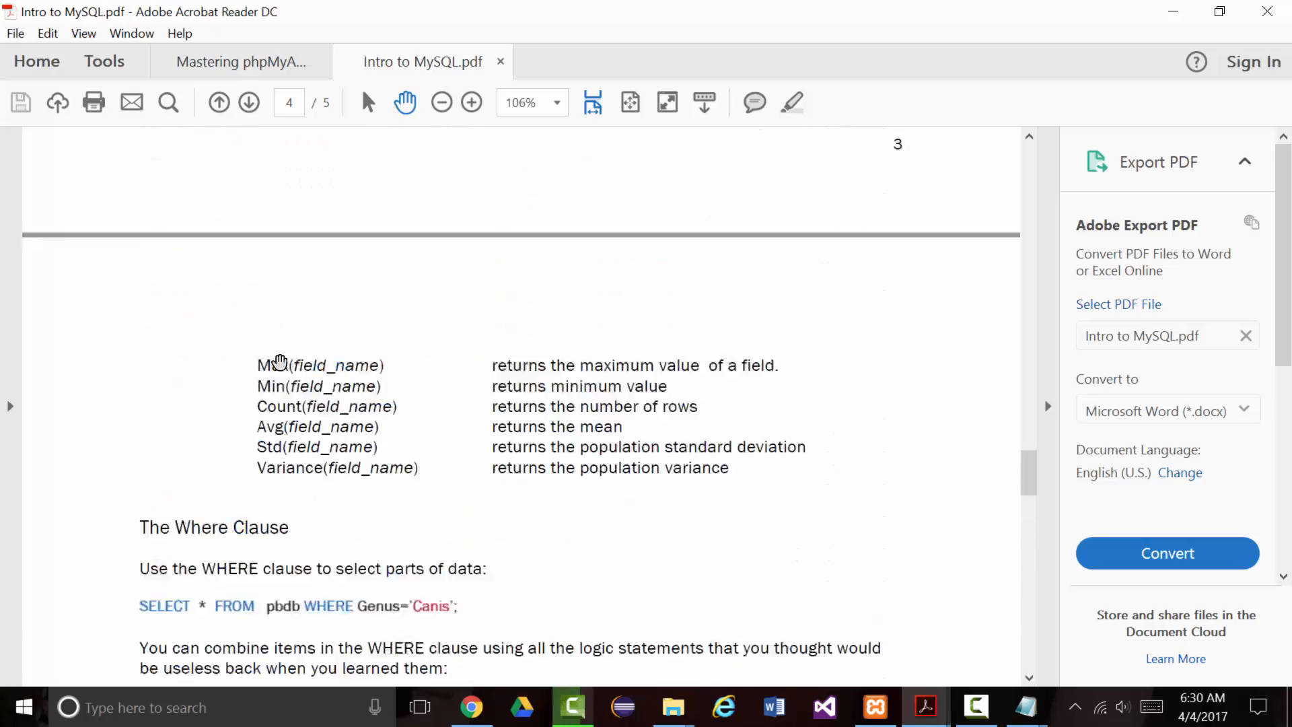
scroll(223, 377, "up", 20)
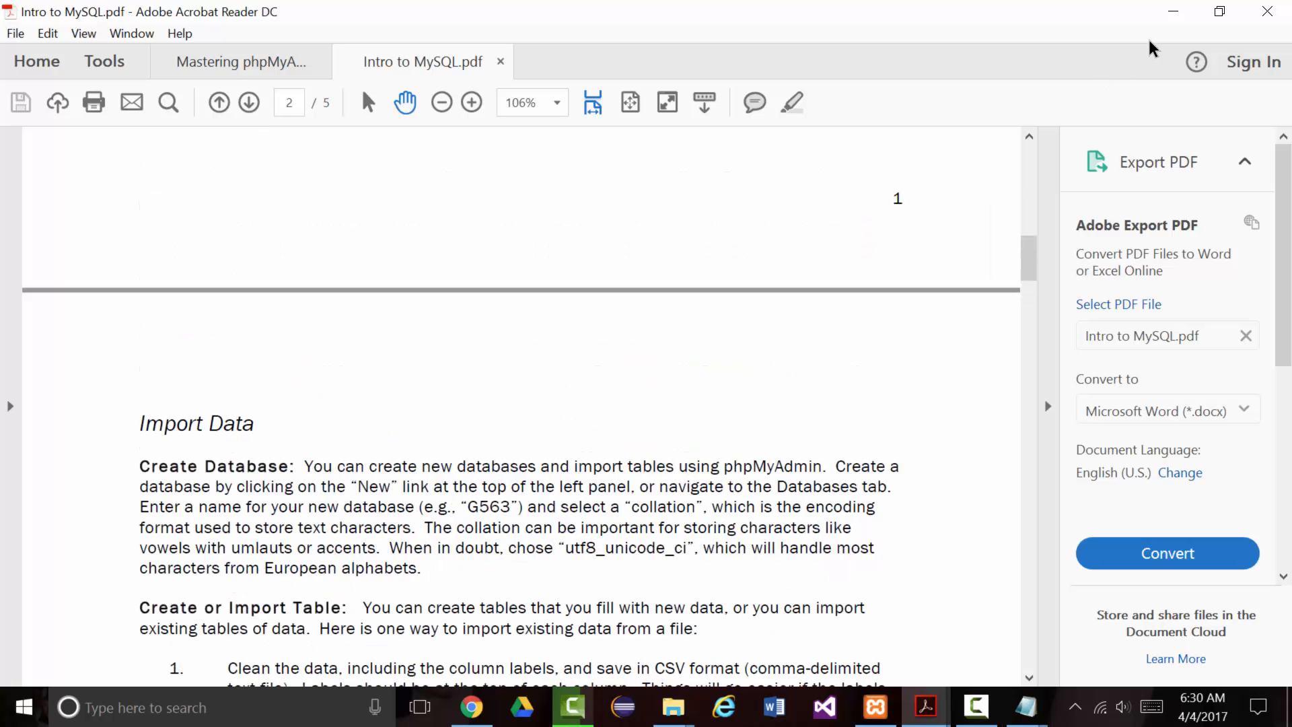
Switch from the PDF to phpMyAdmin in Chrome, open the server's Databases page and review the existing databases
left_click(1172, 12)
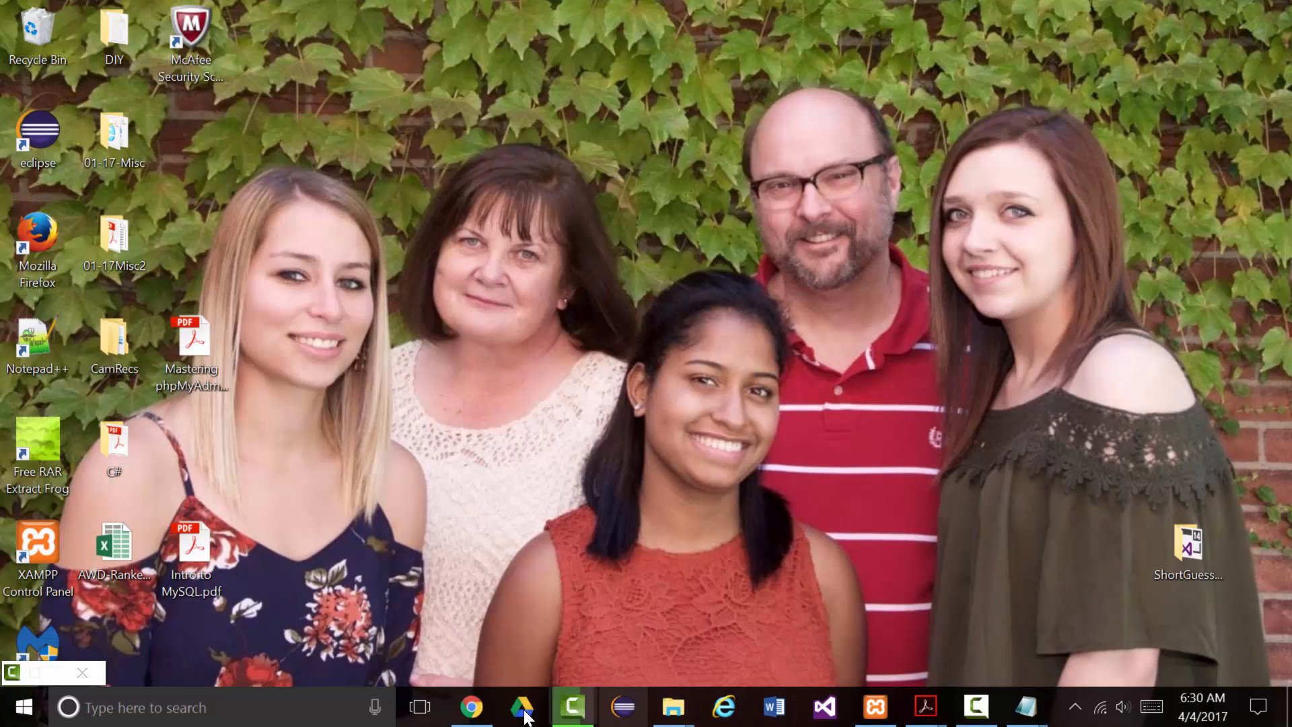
left_click(471, 707)
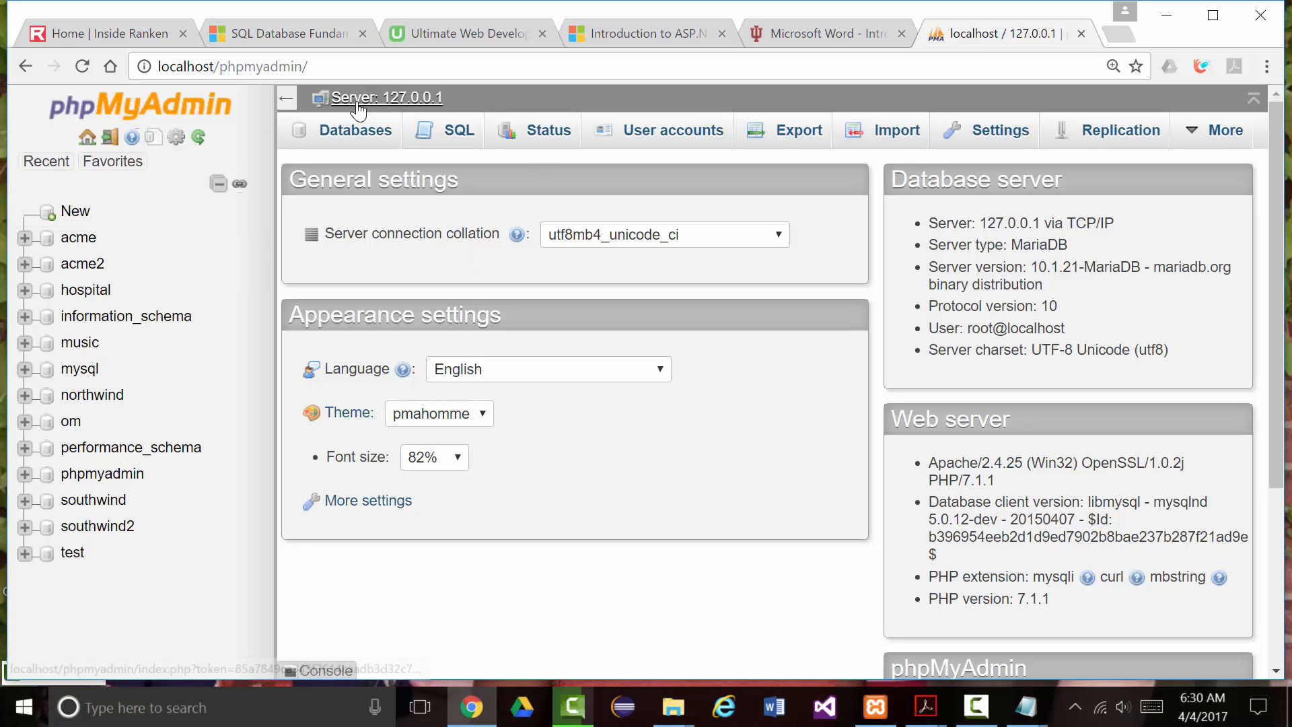
left_click(349, 138)
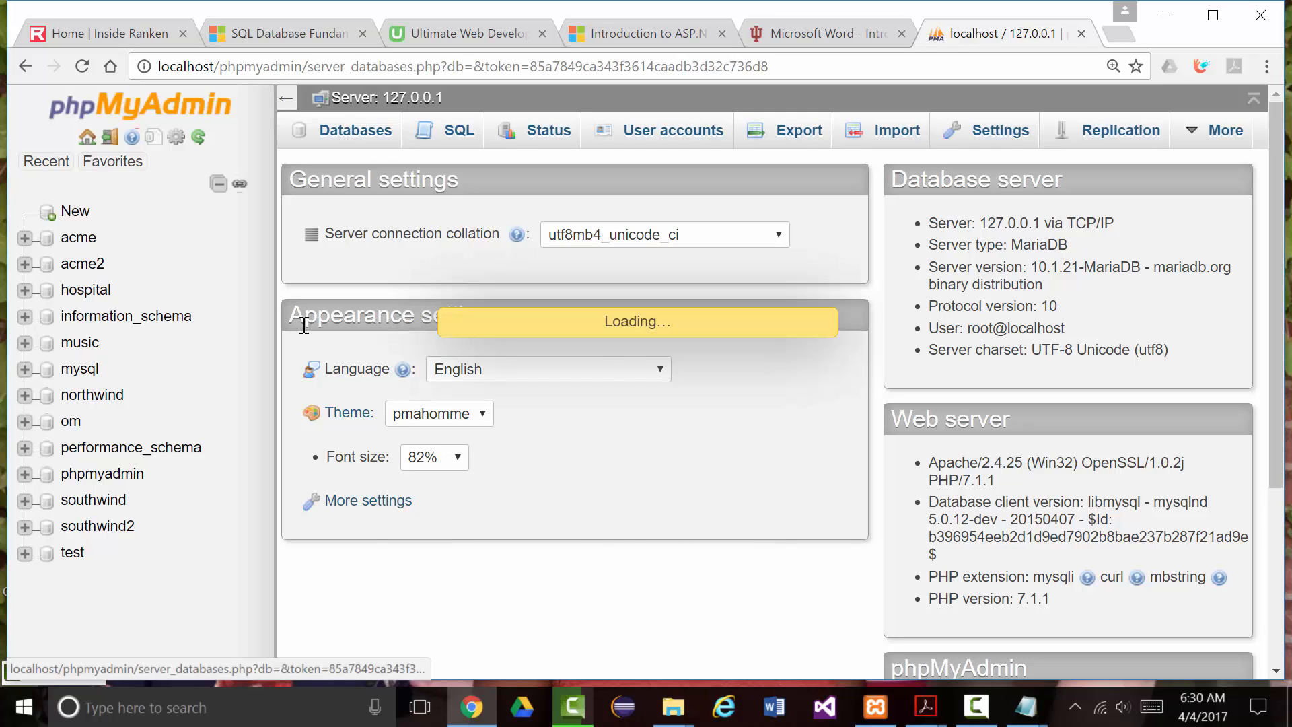
scroll(539, 337, "down", 5)
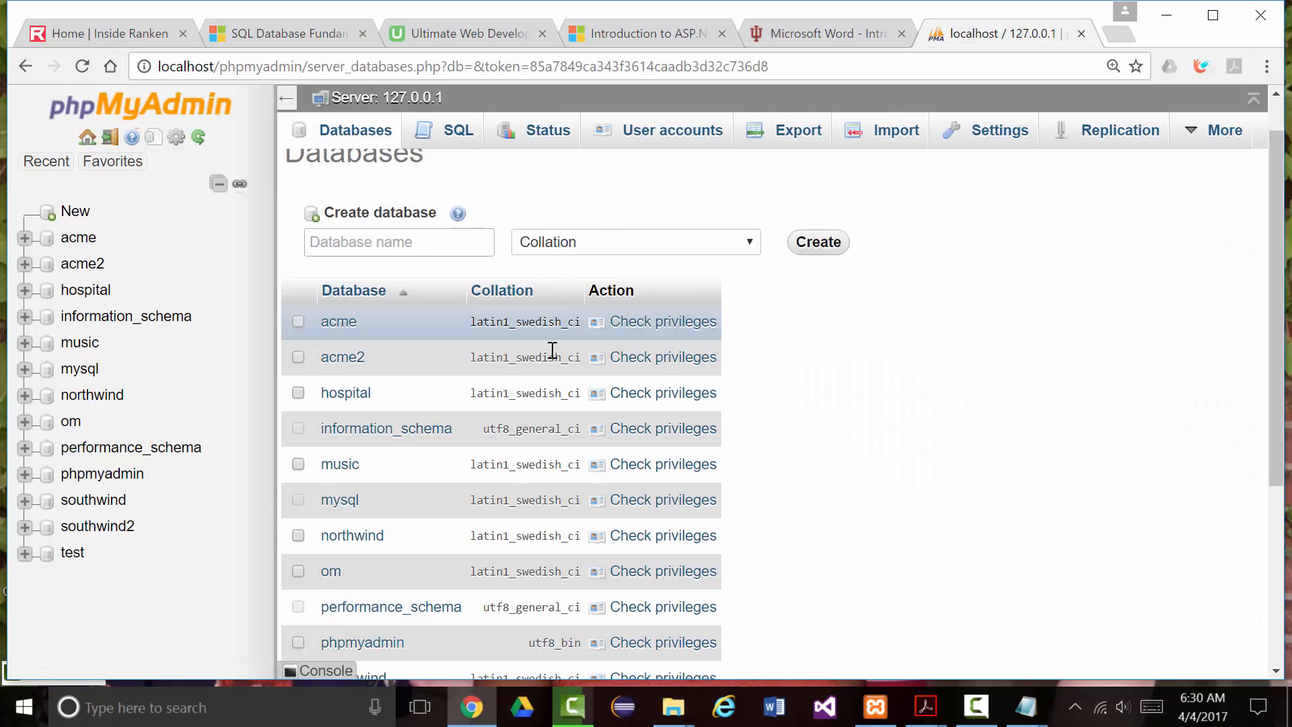
scroll(439, 349, "up", 5)
scroll(425, 332, "down", 5)
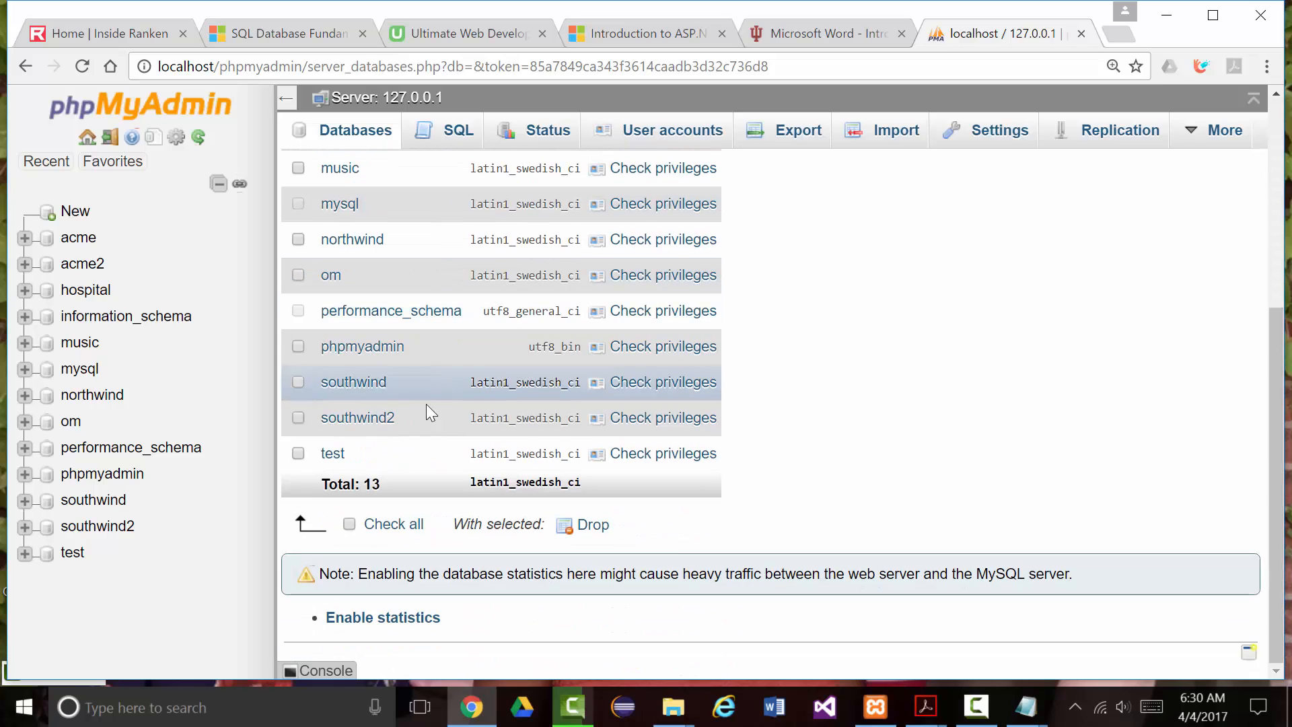
scroll(445, 453, "up", 5)
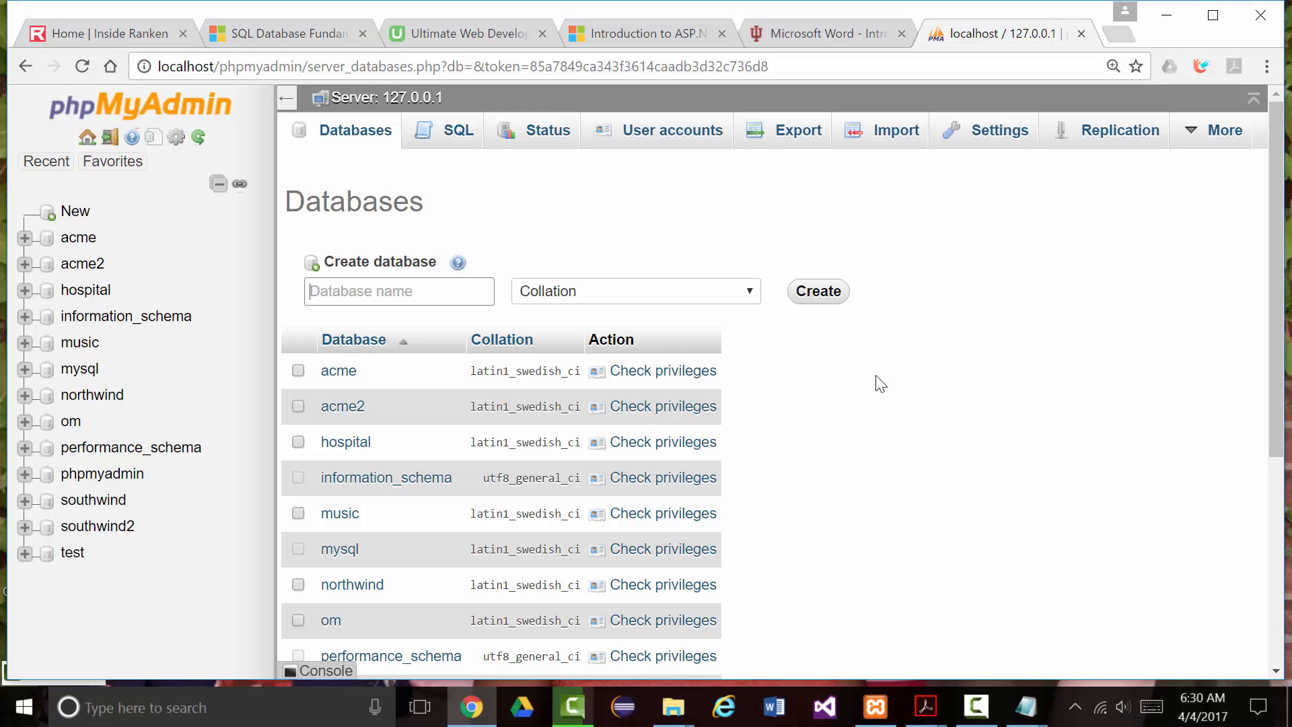
Create a database named students, leaving the collation unselected after viewing the available options
type("st")
type("udents")
left_click(753, 293)
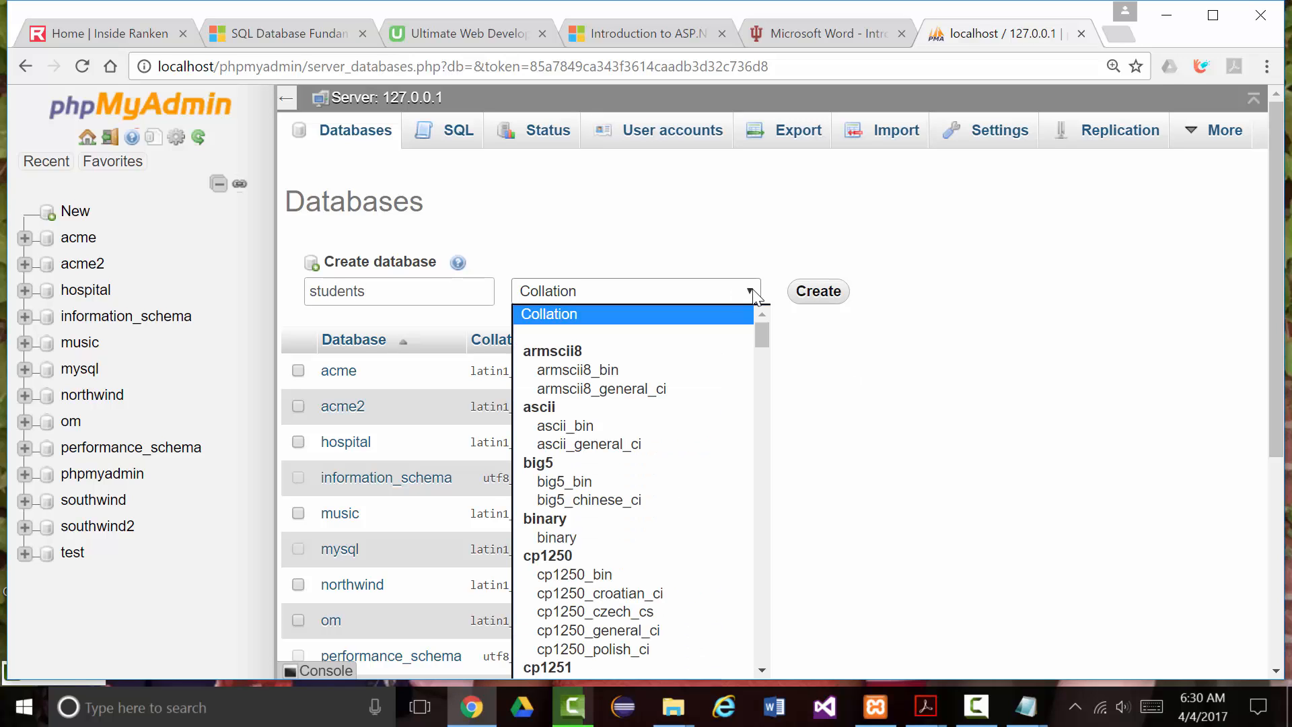
left_click(755, 297)
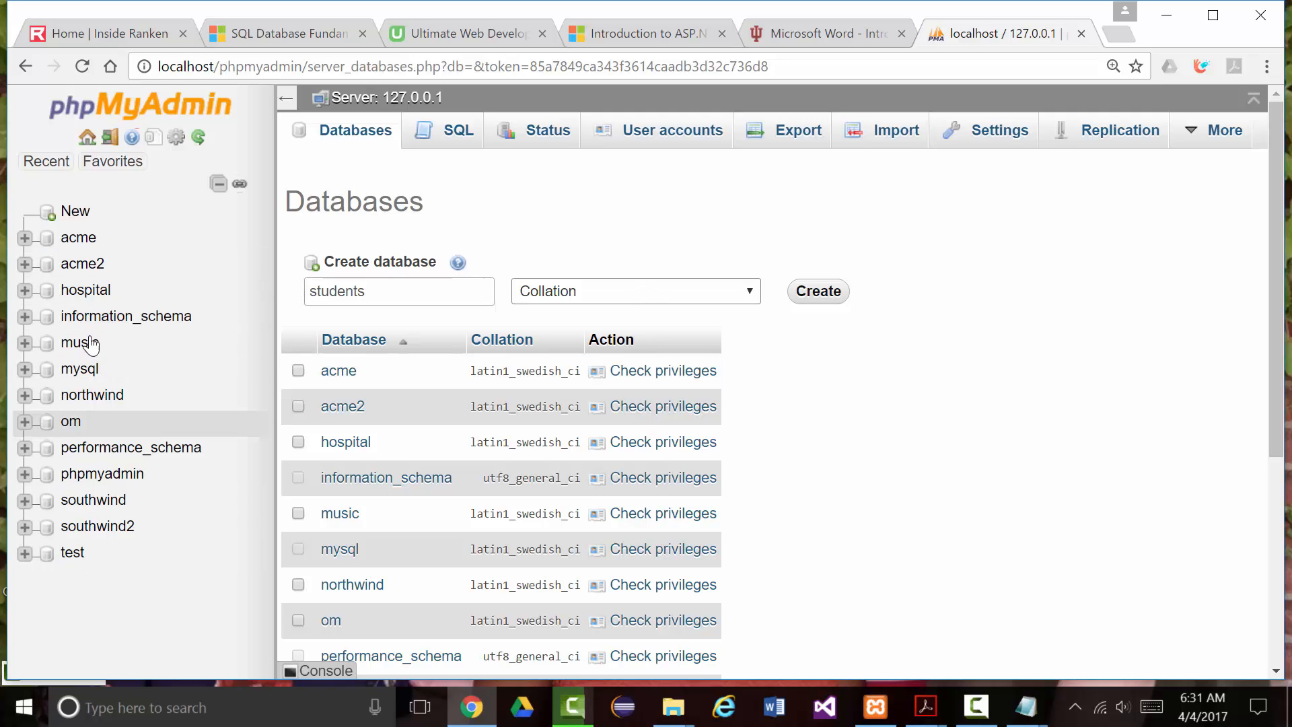
left_click(819, 291)
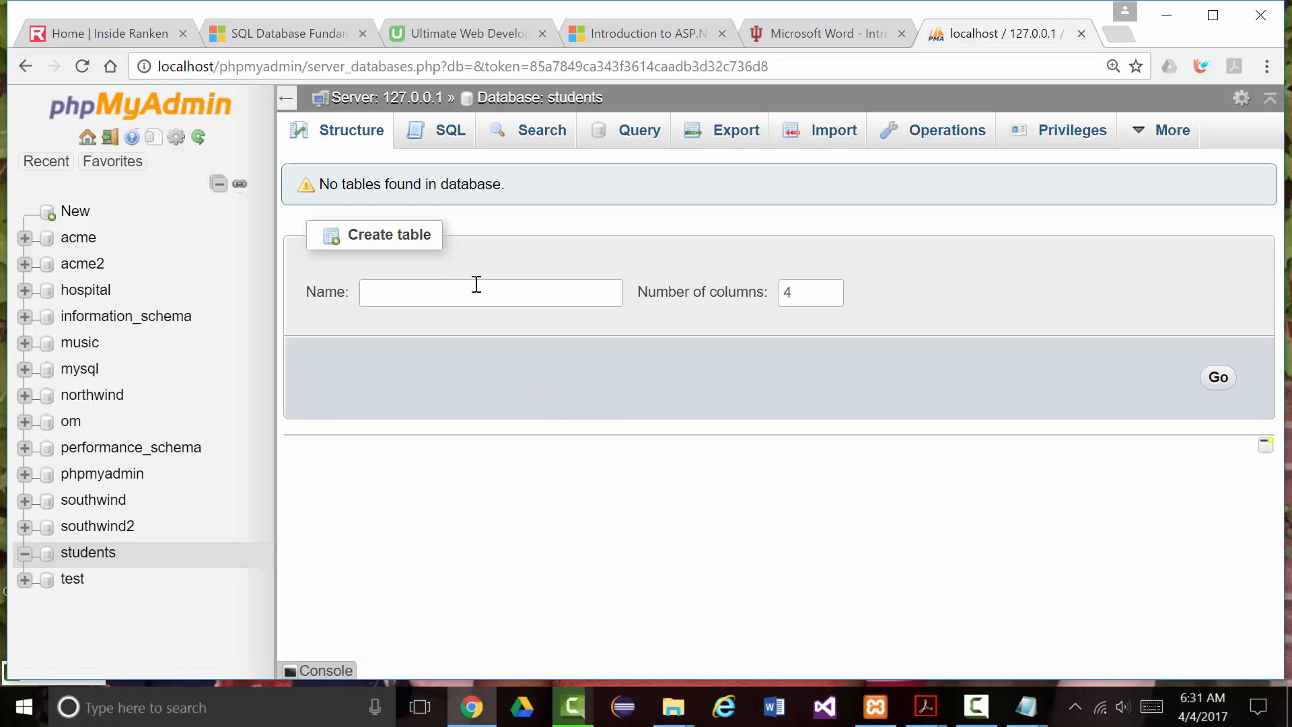
Start a new table named awd with 5 columns in the students database
left_click(444, 300)
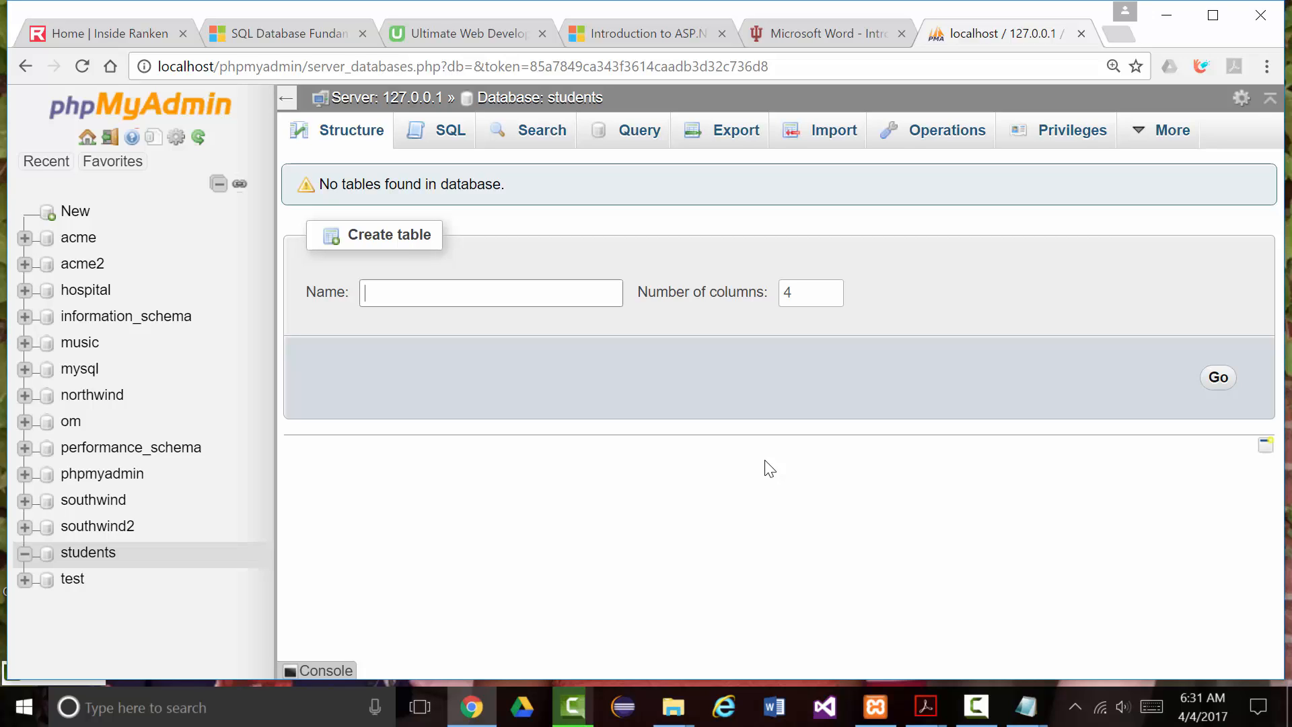
type("awd")
key("Tab")
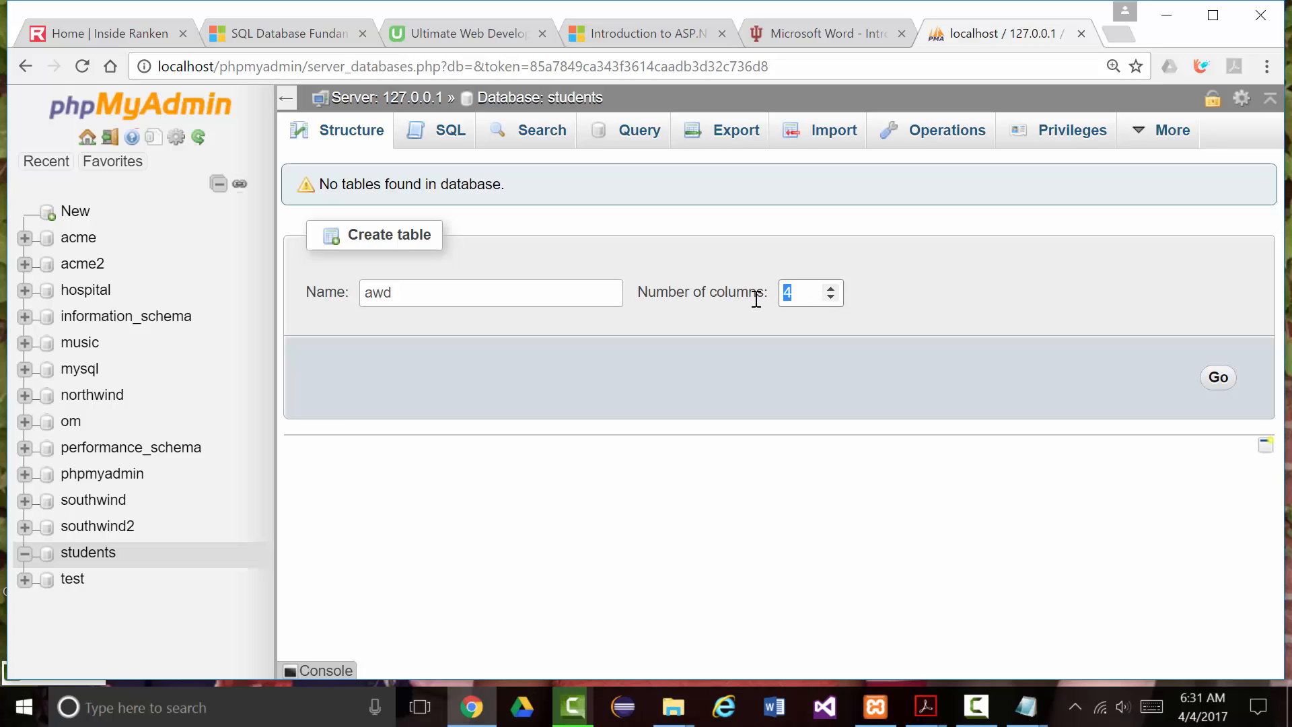
type("5")
left_click(1217, 378)
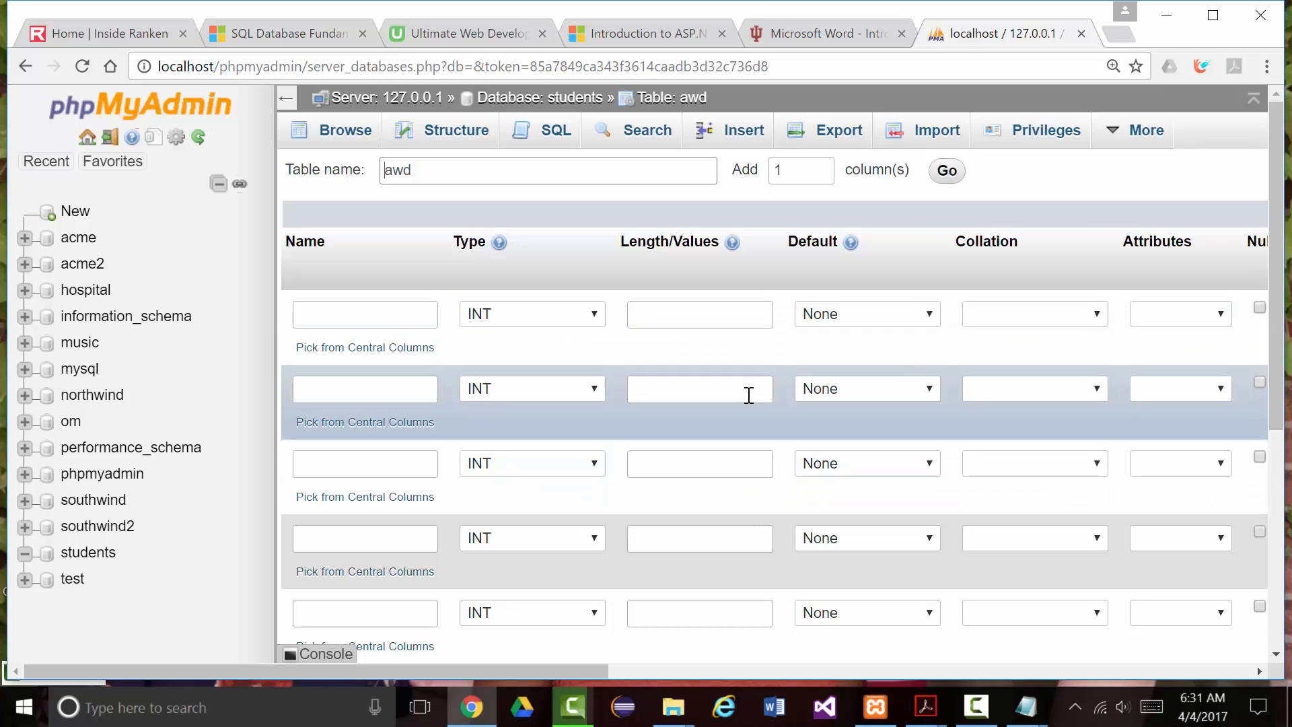
Define the first column as id with a PRIMARY index of size 11 and enable auto-increment
left_click(337, 318)
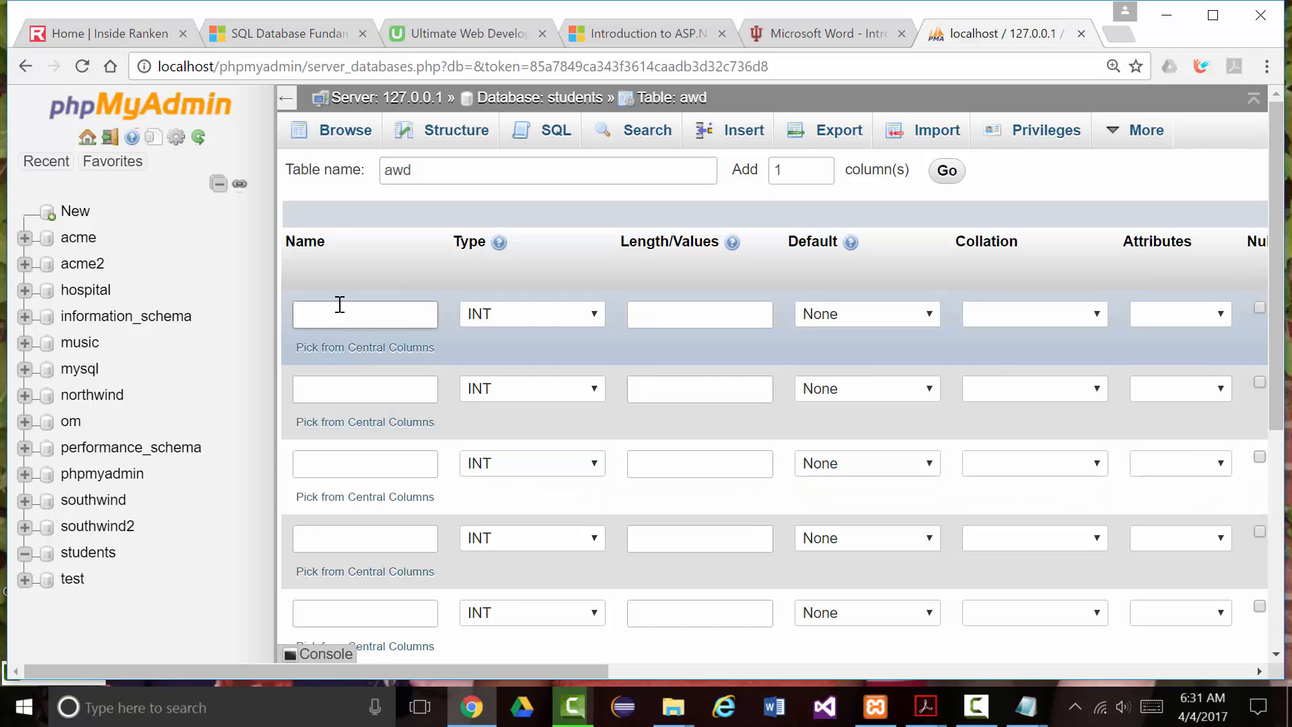
type("id")
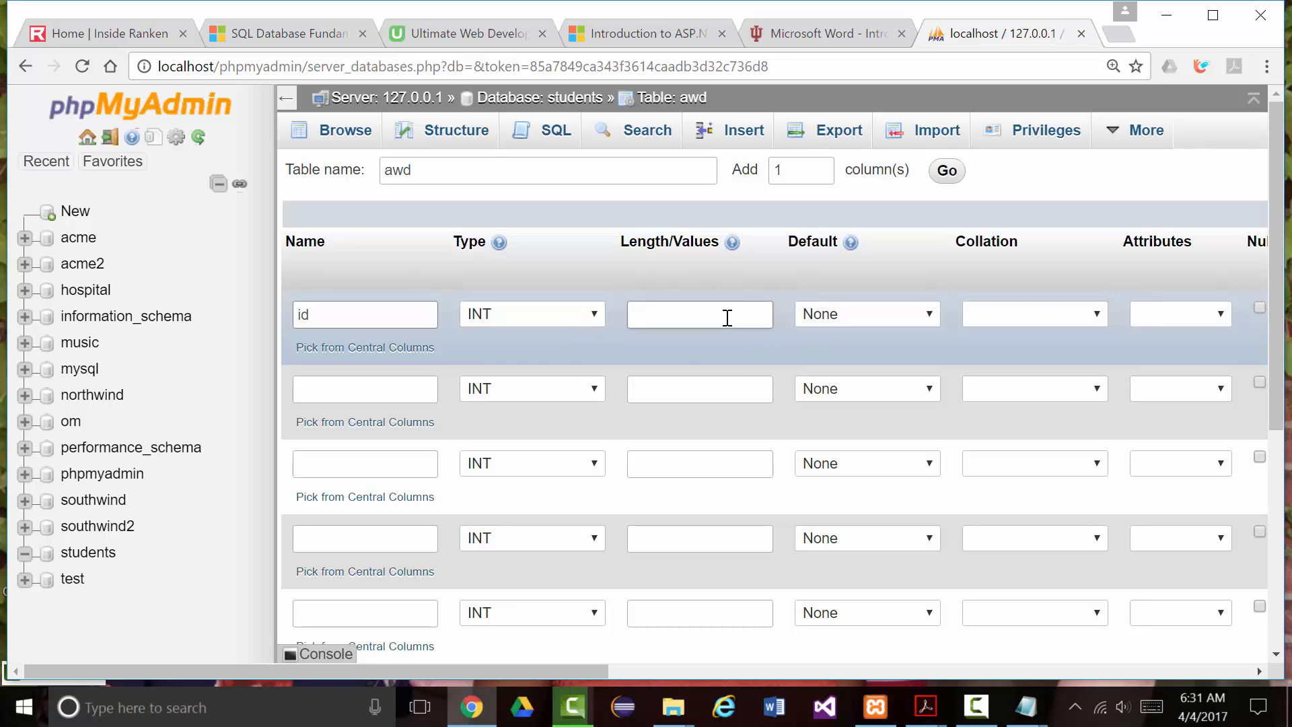
left_click_drag(535, 666, 772, 648)
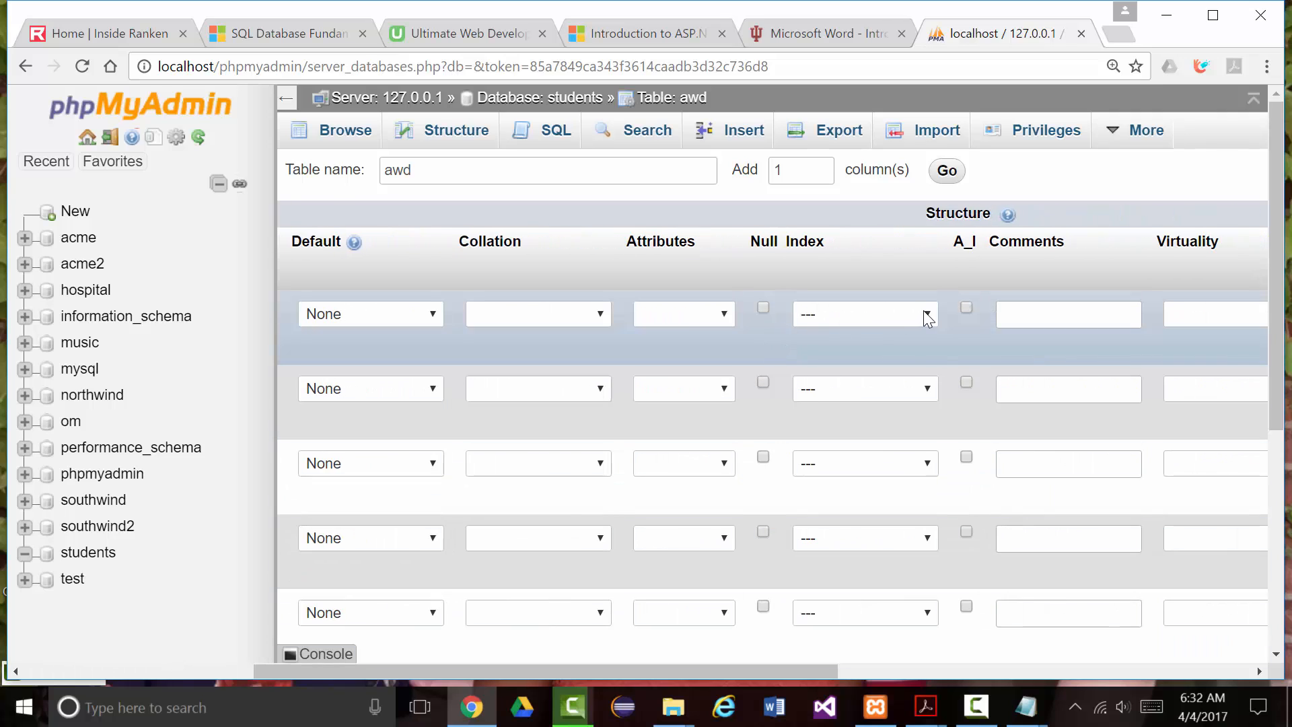
left_click(924, 314)
left_click(866, 355)
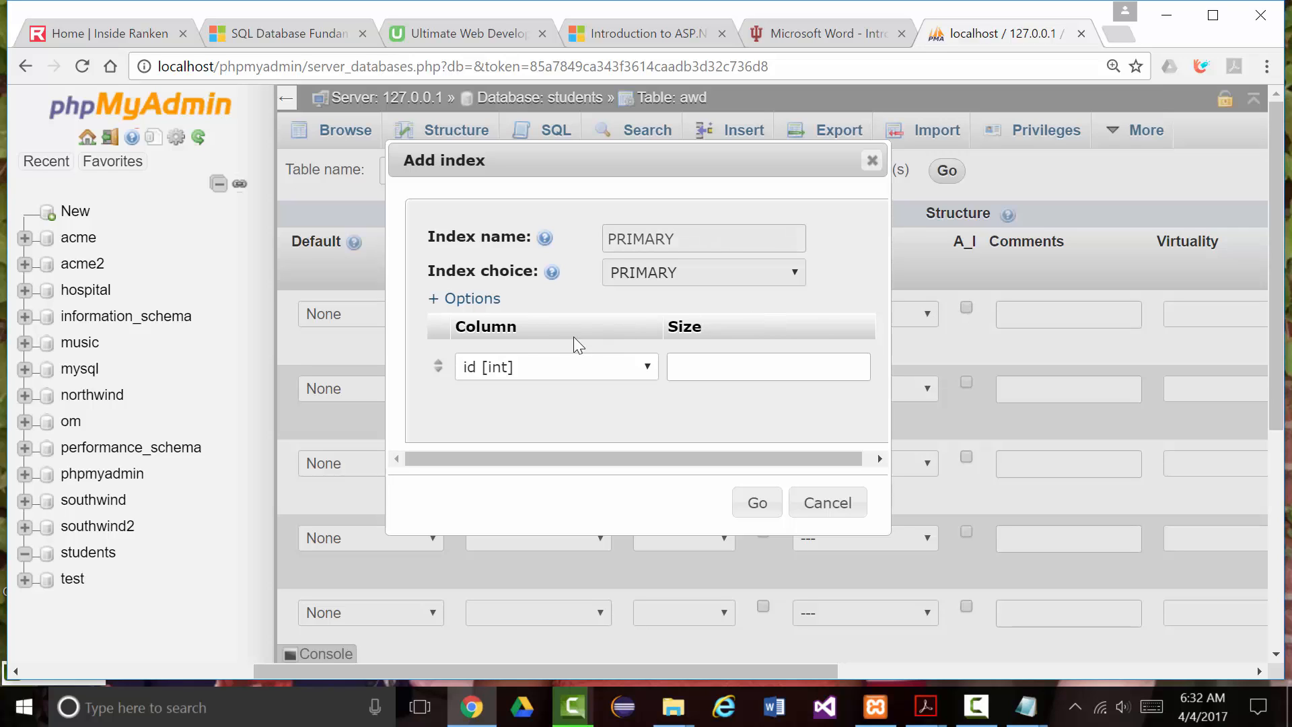
left_click(684, 367)
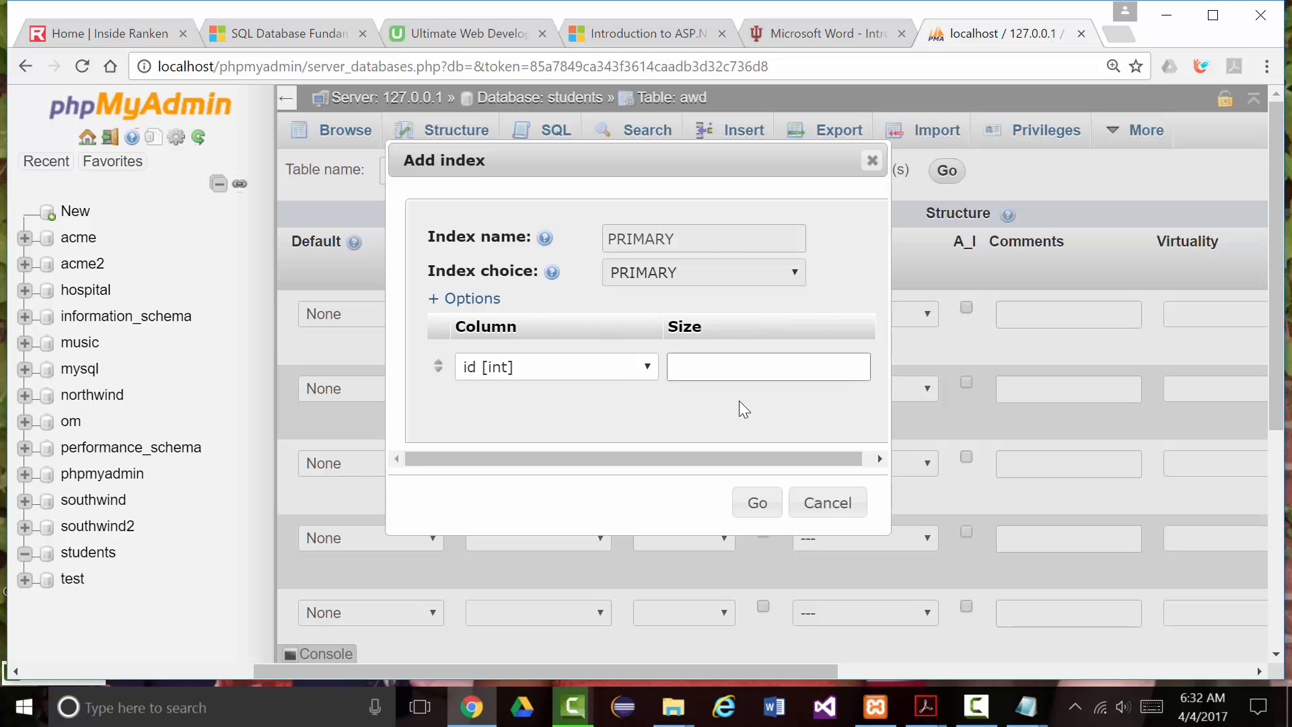
type("11")
left_click(758, 509)
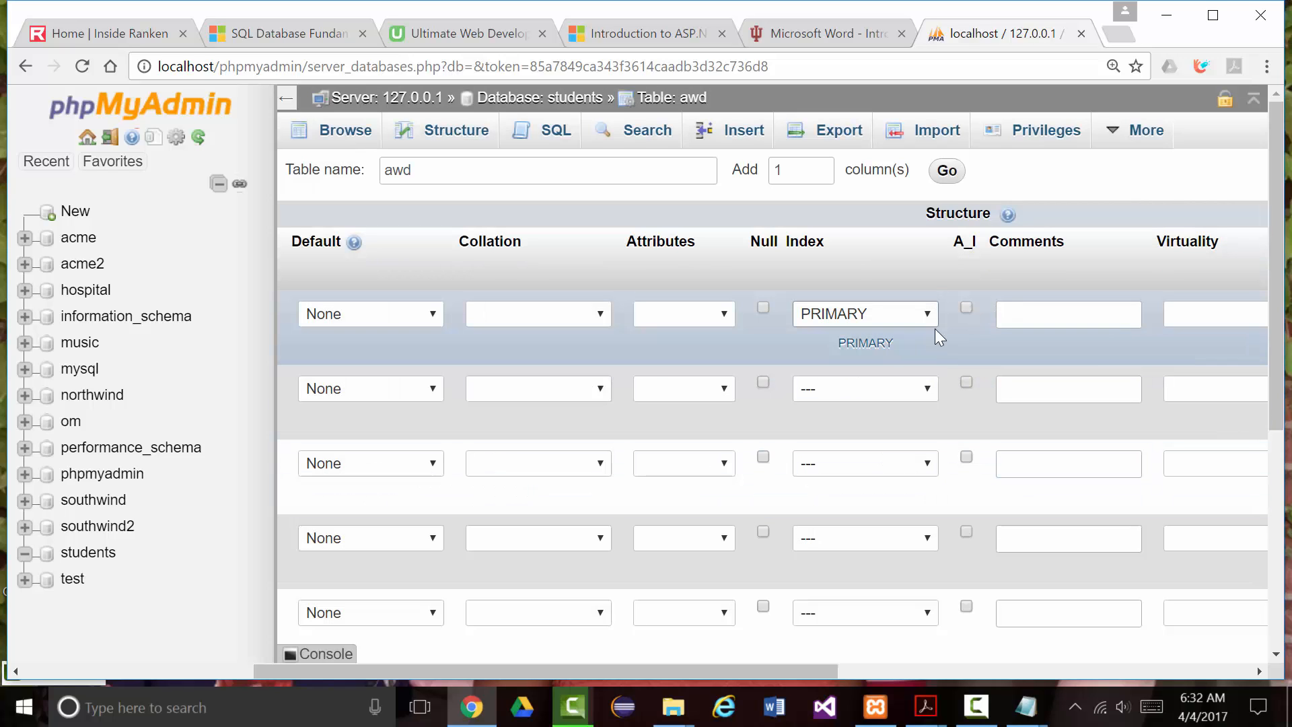
left_click(966, 307)
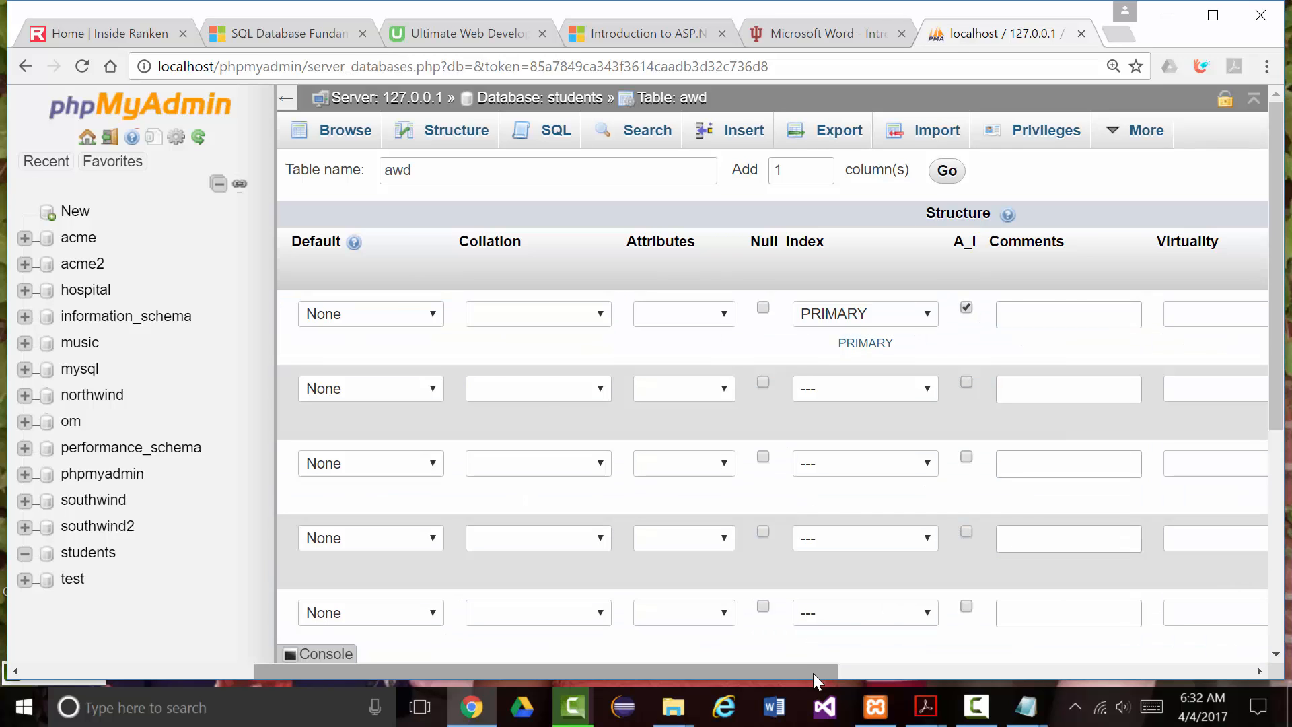
Define the second column as firstName with type VARCHAR and length 30
left_click_drag(813, 673, 546, 648)
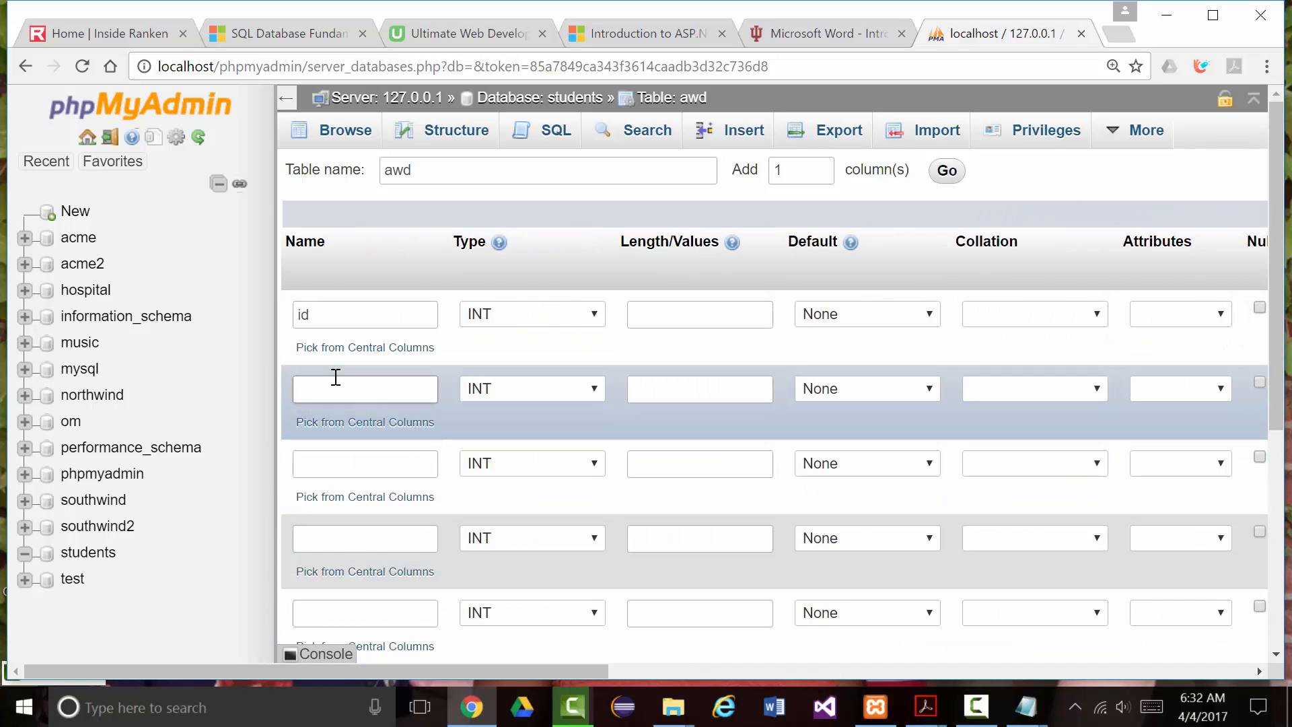
left_click(331, 388)
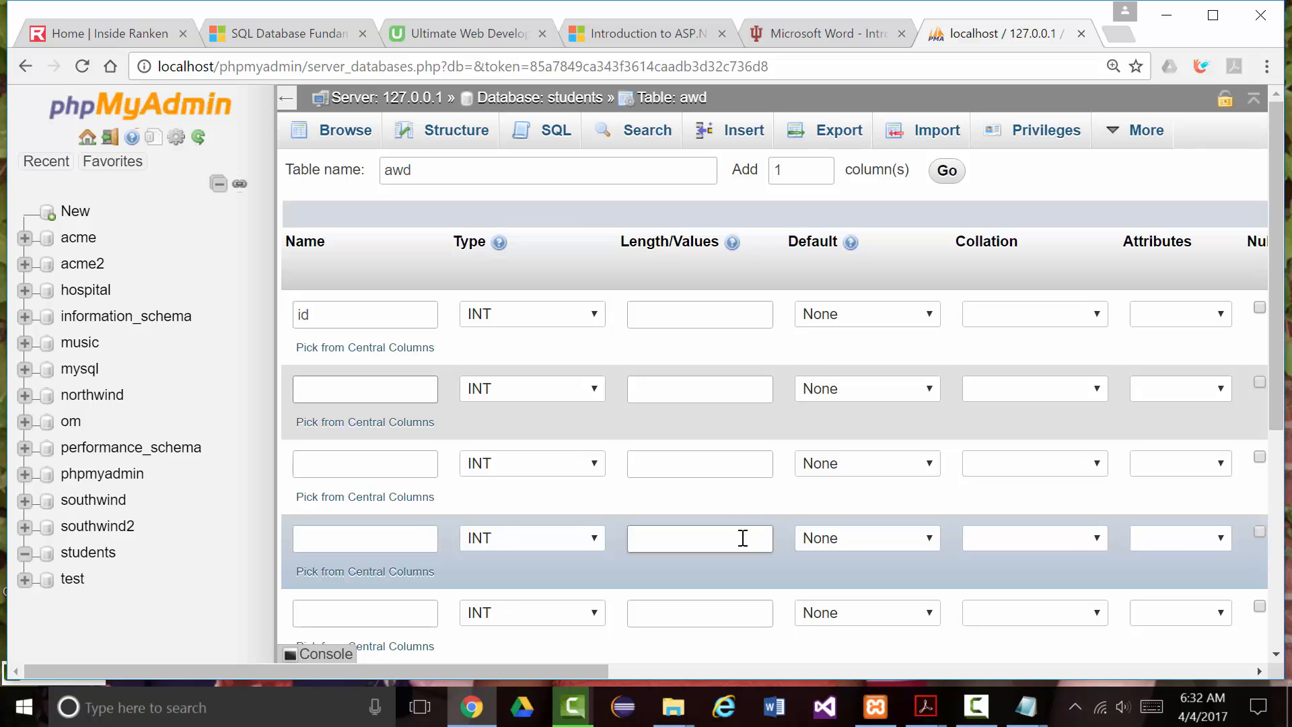
type("f")
key("ctrl+minus")
type("irstName")
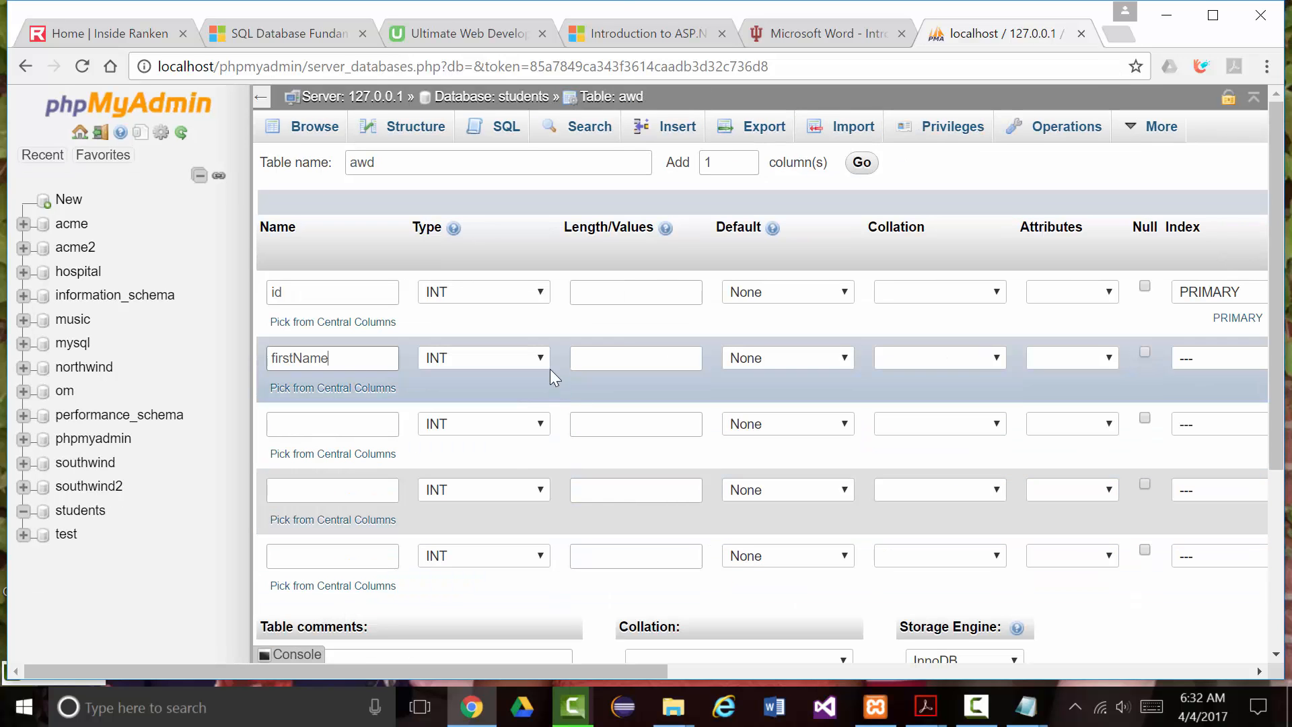
left_click(540, 358)
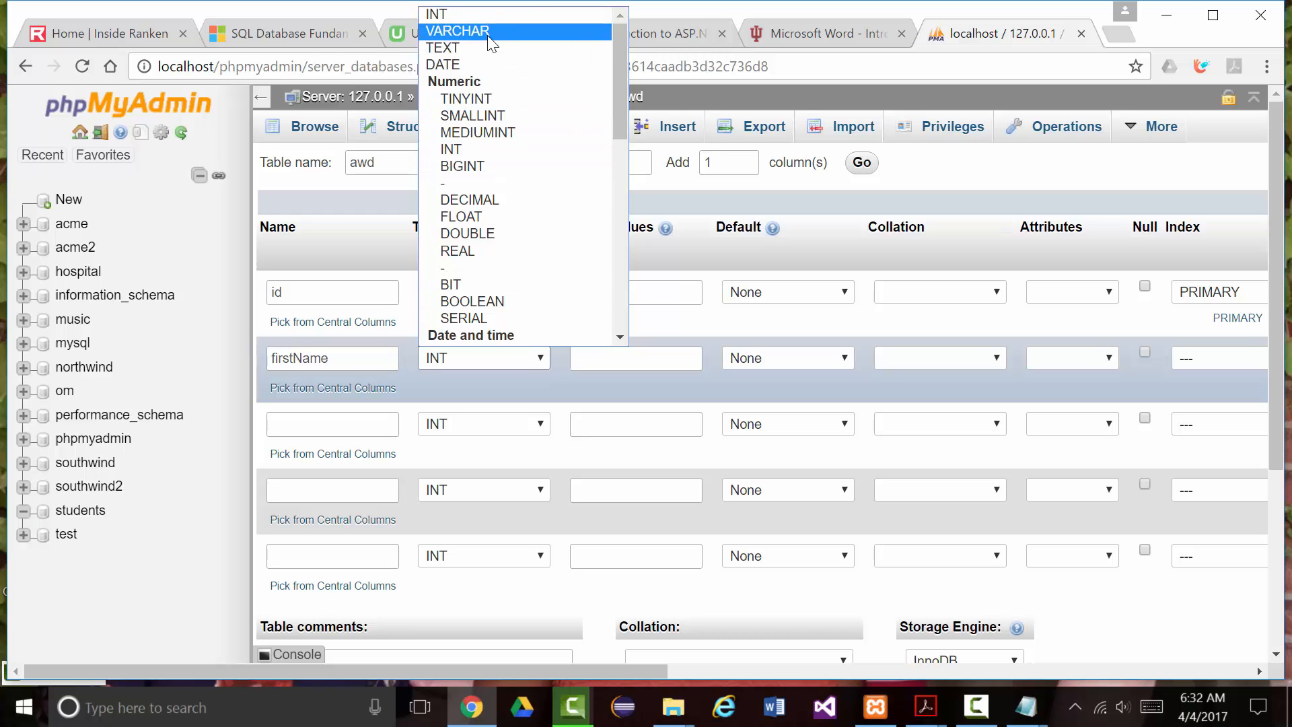
left_click(552, 31)
left_click(613, 359)
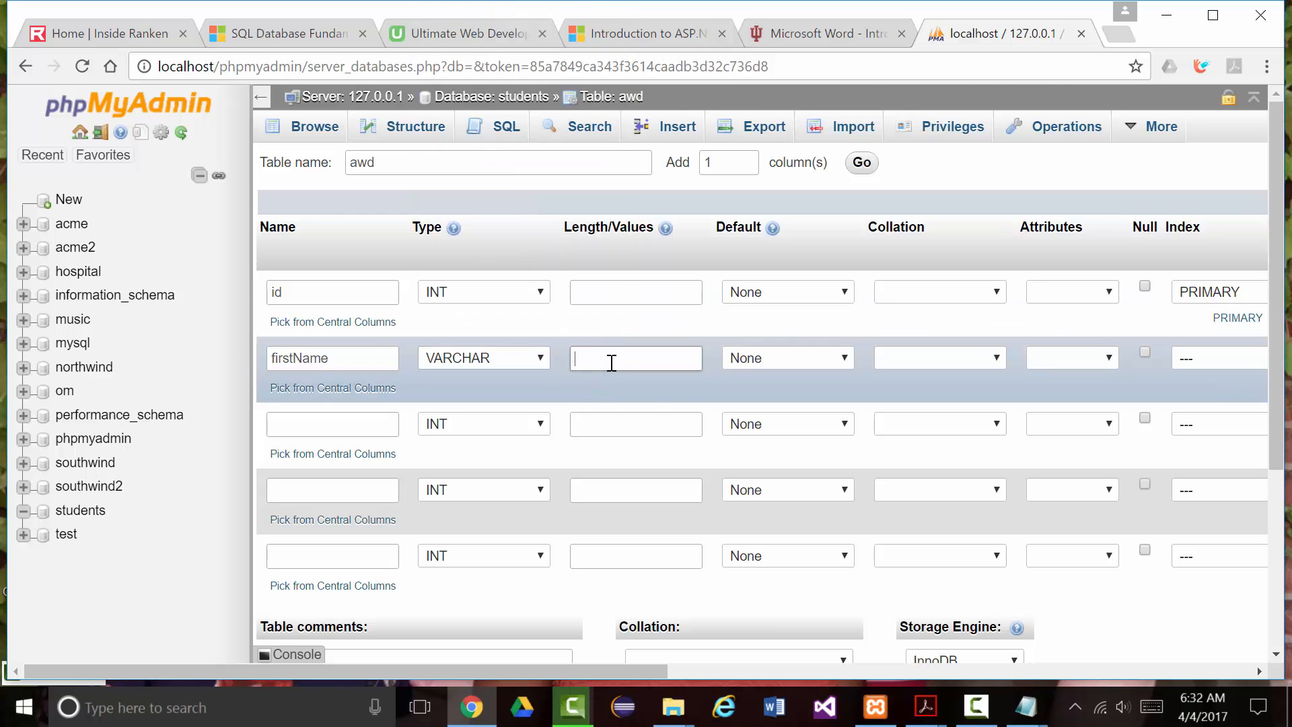
type("30")
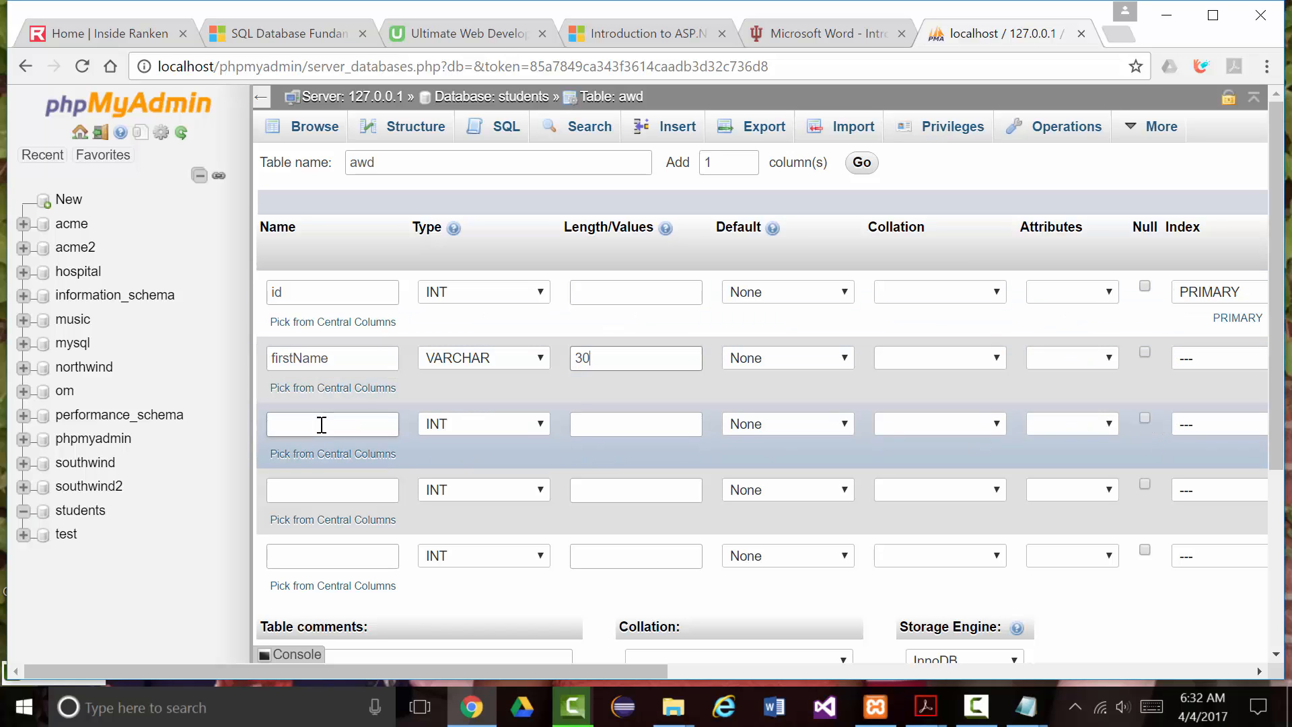
Define the third column as lastName with type VARCHAR and length 30
left_click(312, 428)
type("lastName")
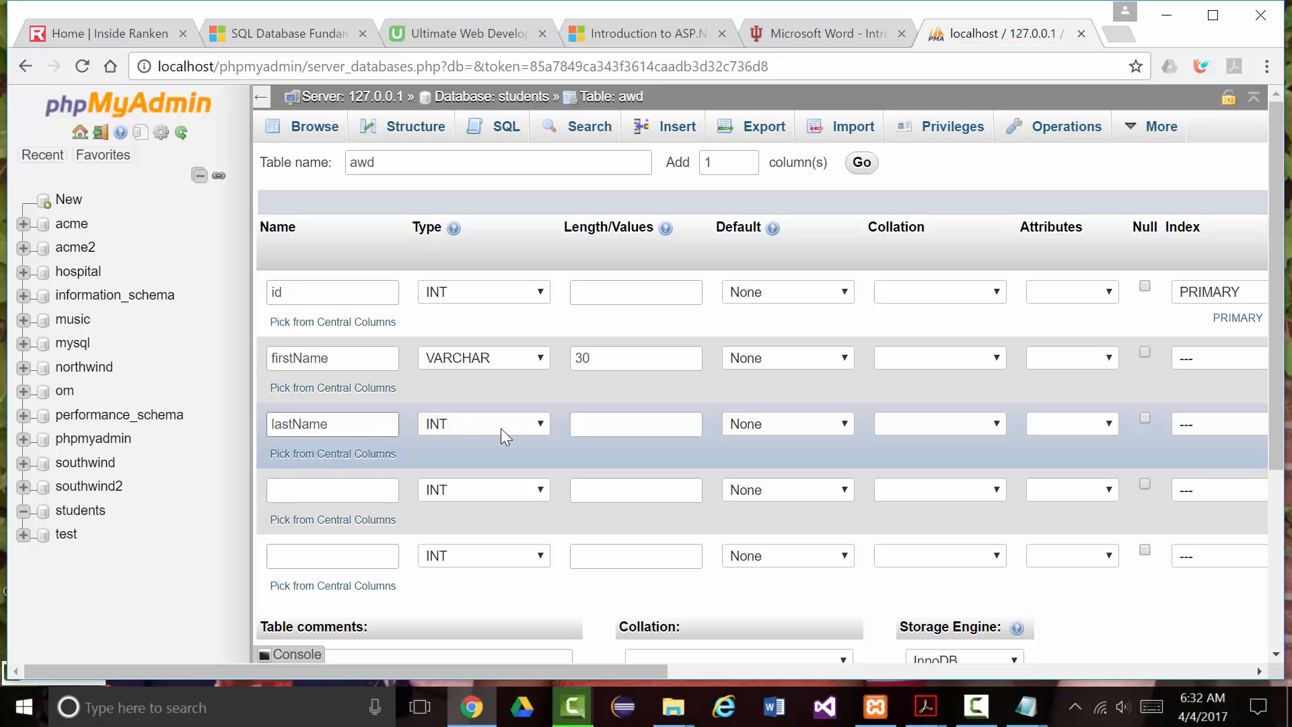
left_click(546, 426)
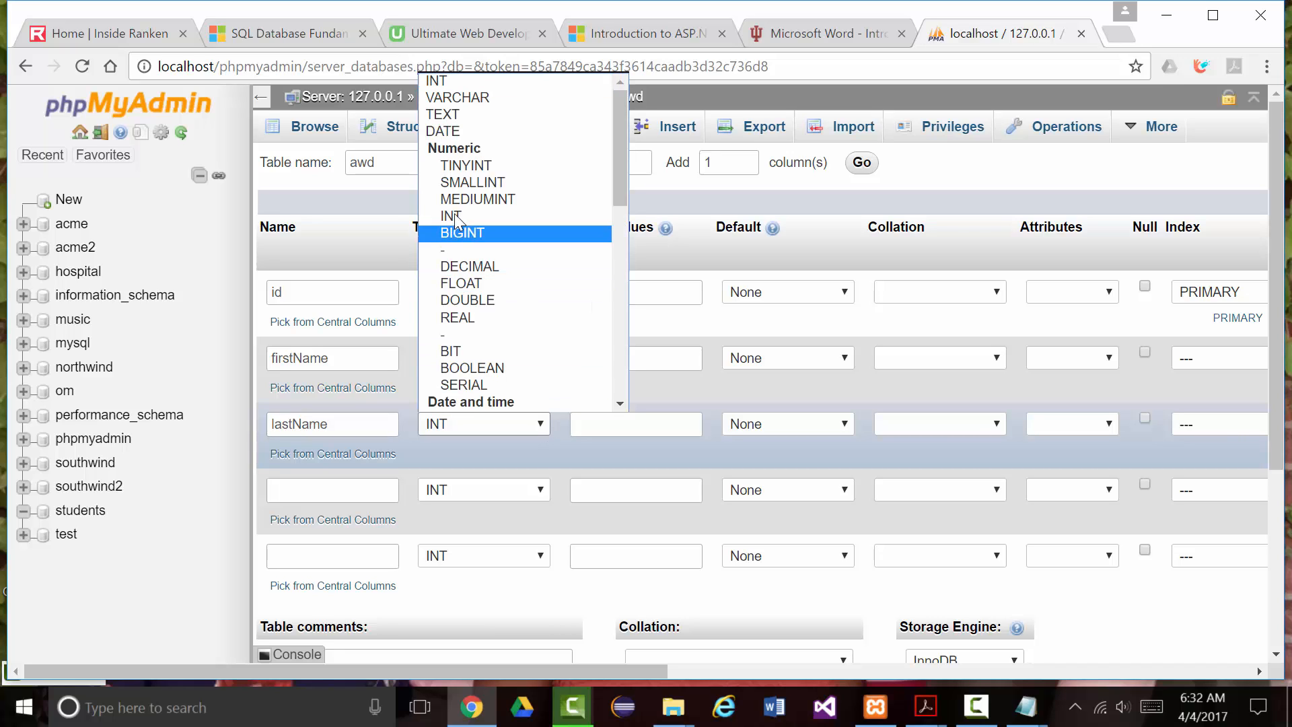
left_click(445, 98)
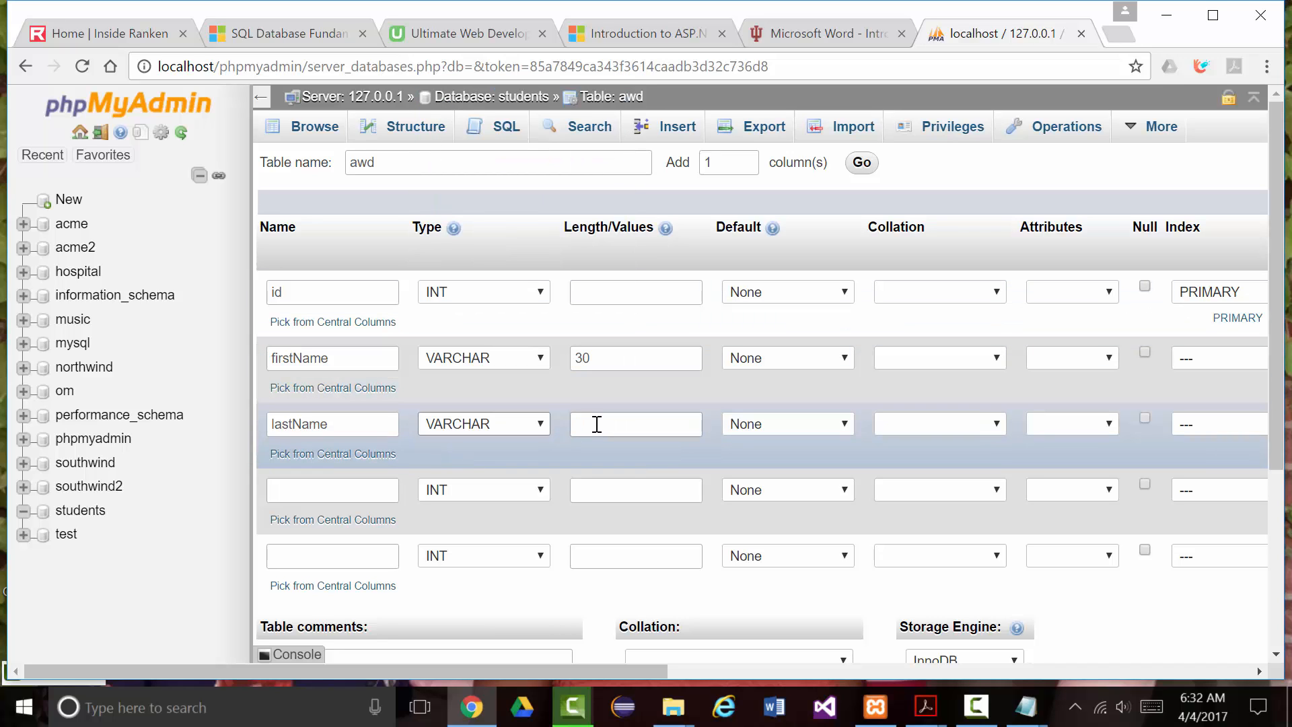
left_click(601, 423)
type("30")
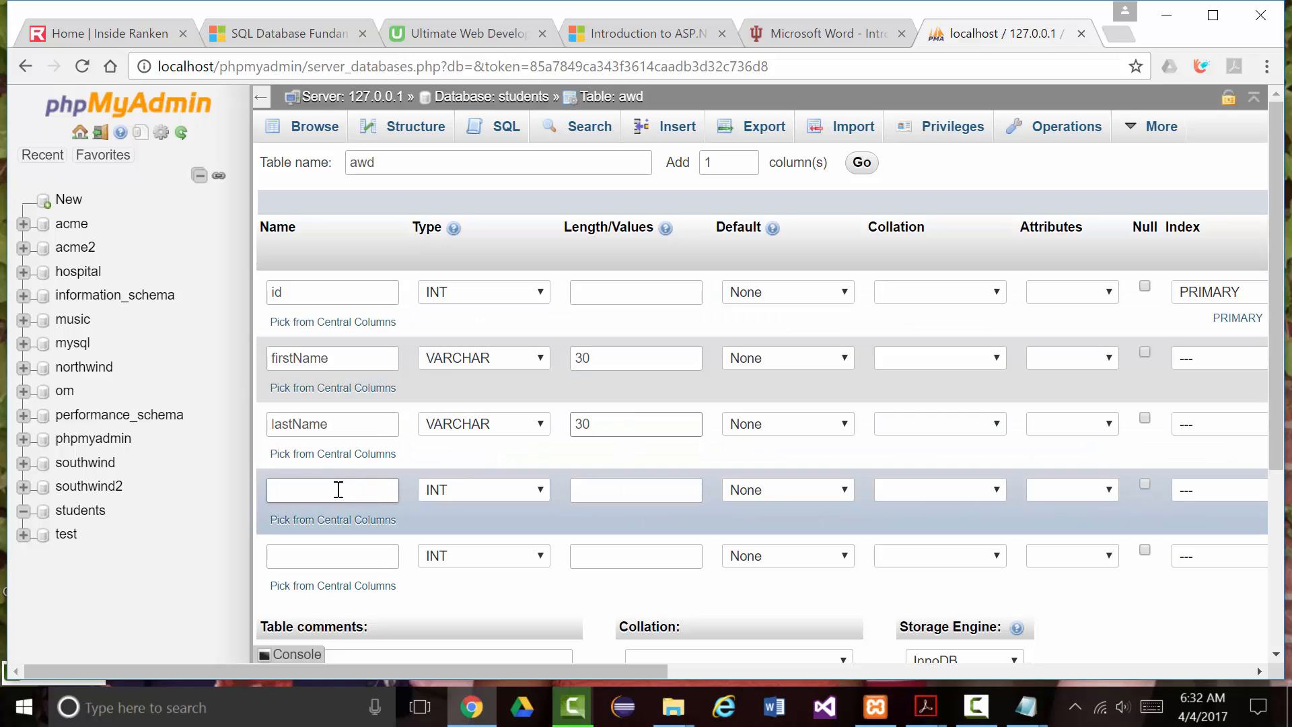
Define the fourth column as birthDate with type DATE and allow null values
left_click(331, 488)
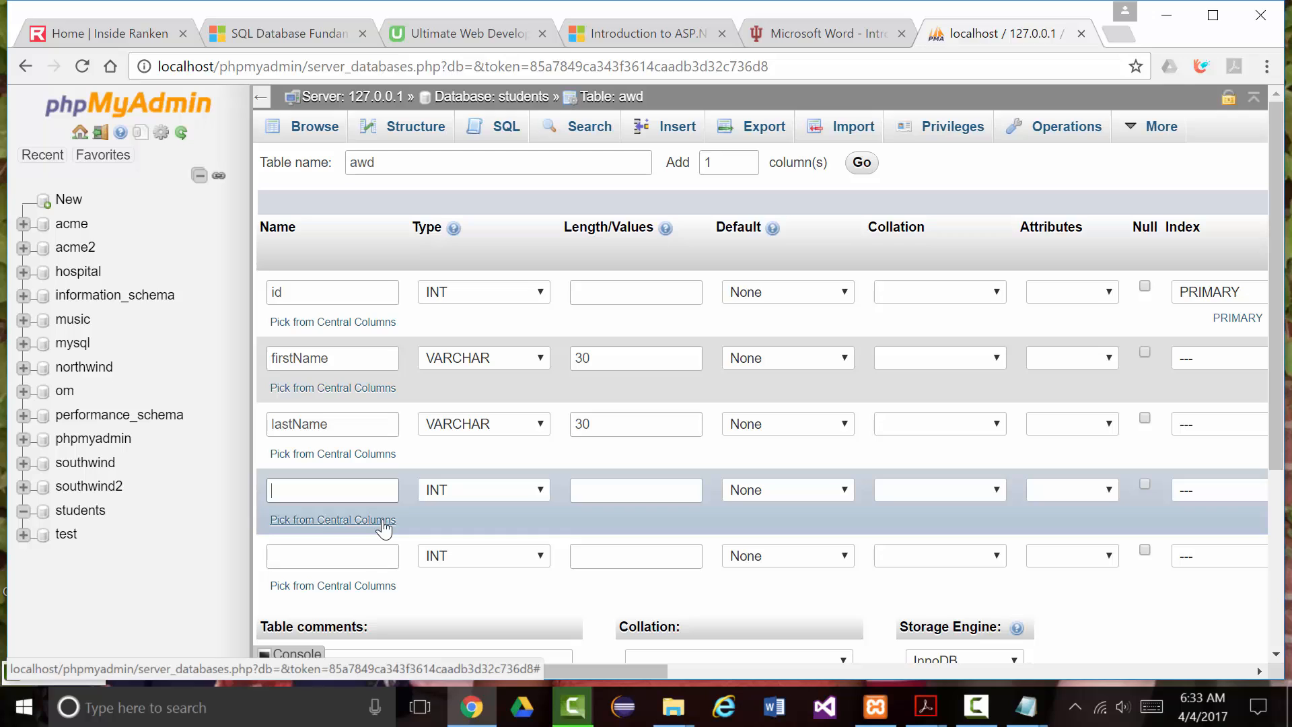
type("birthDate")
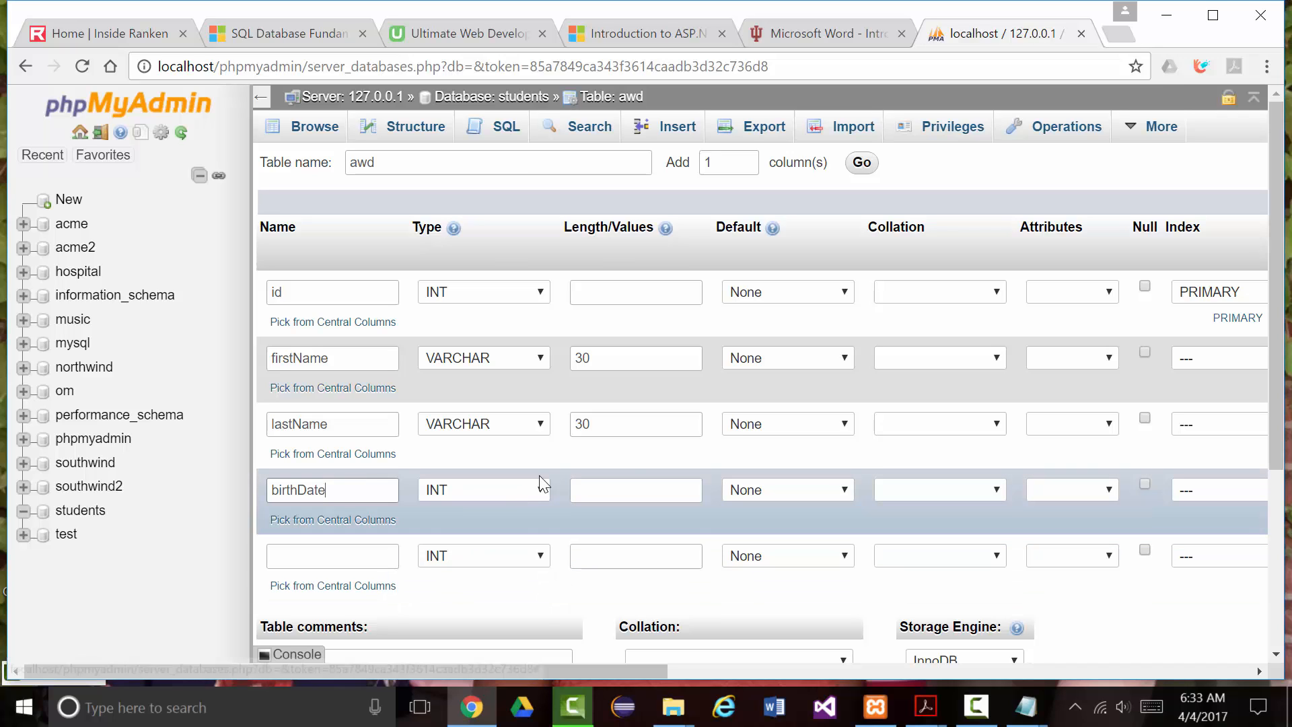
left_click(539, 487)
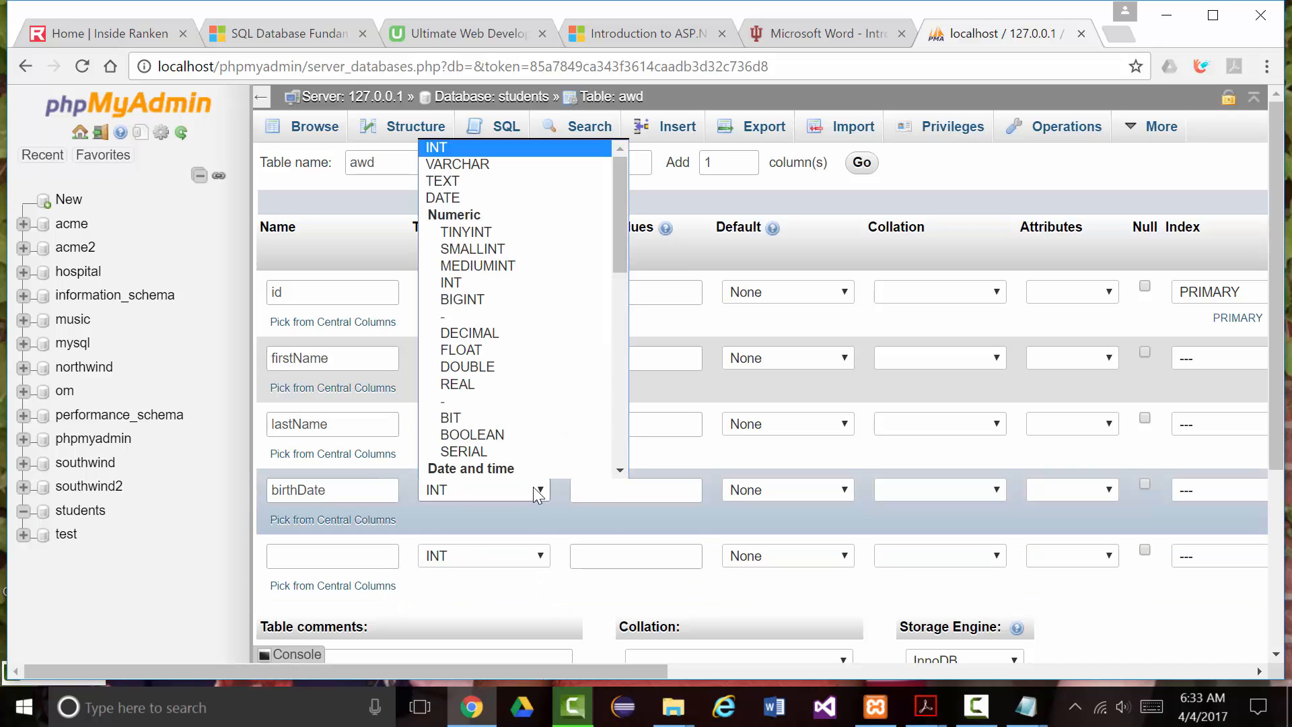
left_click(454, 202)
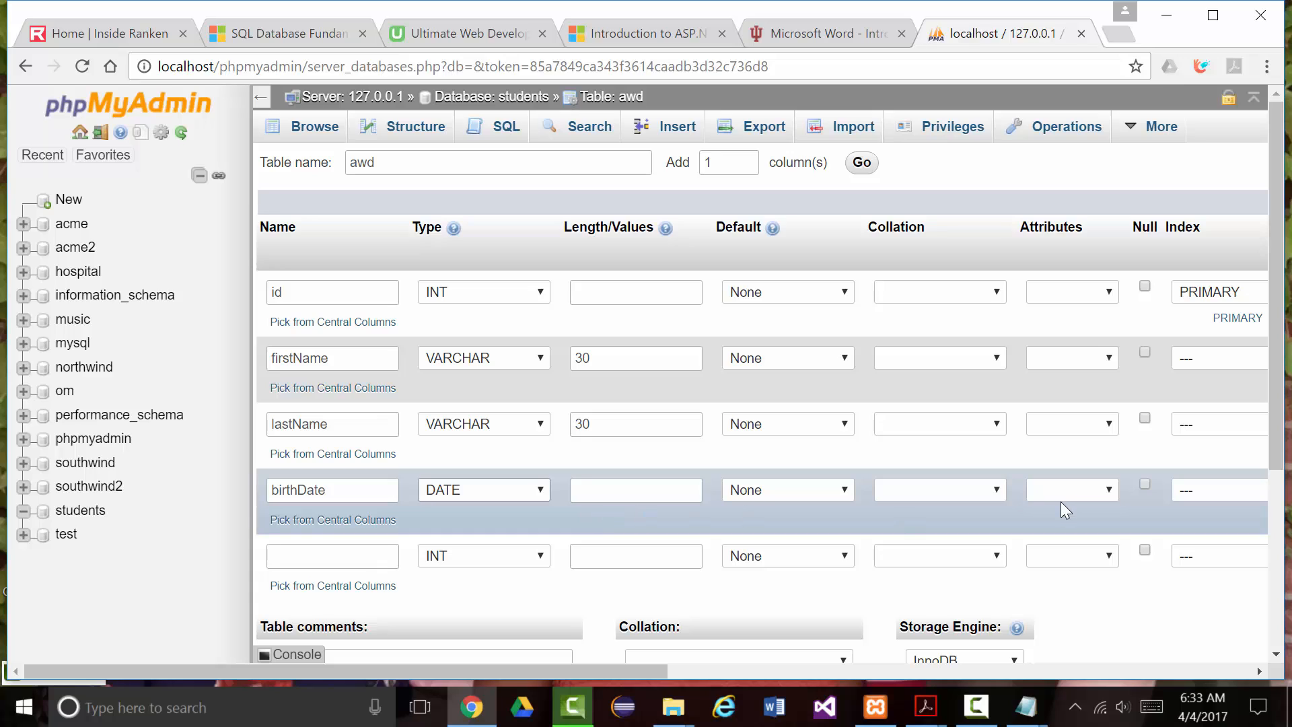
left_click(1146, 484)
Name the fifth column gpa and set its type to DECIMAL
left_click(293, 552)
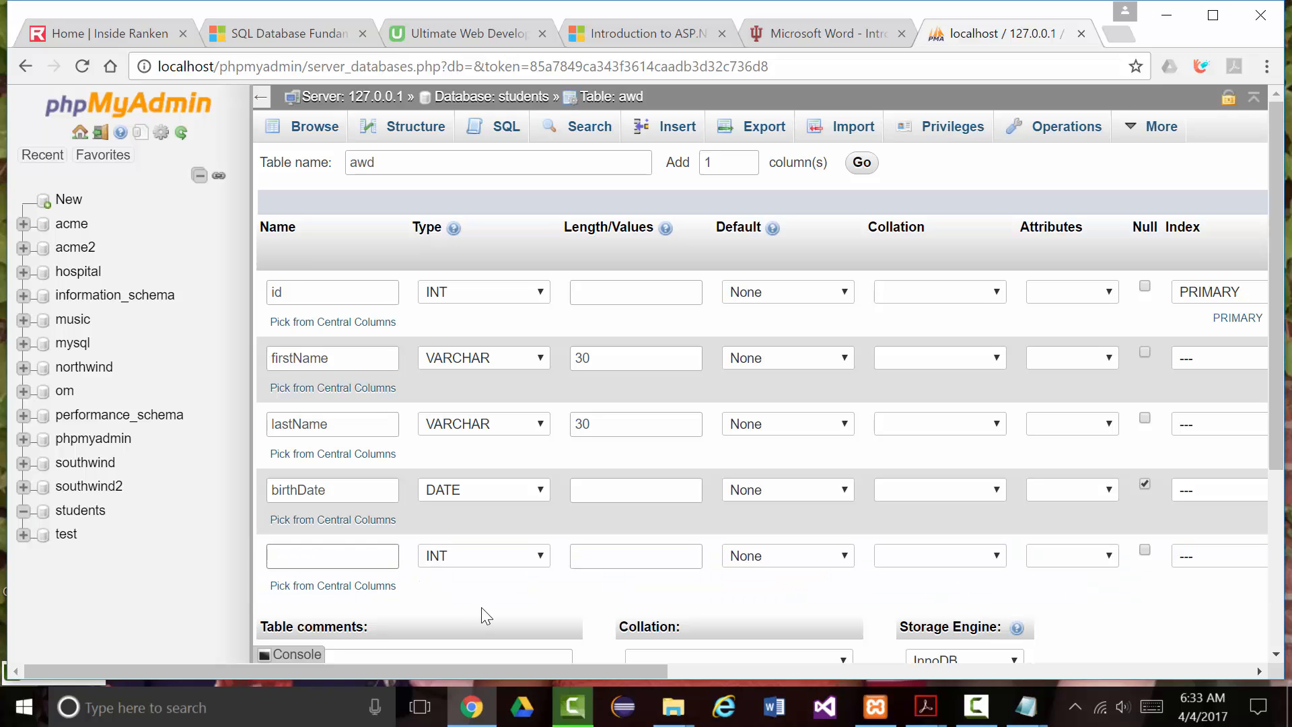
type("gpa")
left_click(540, 553)
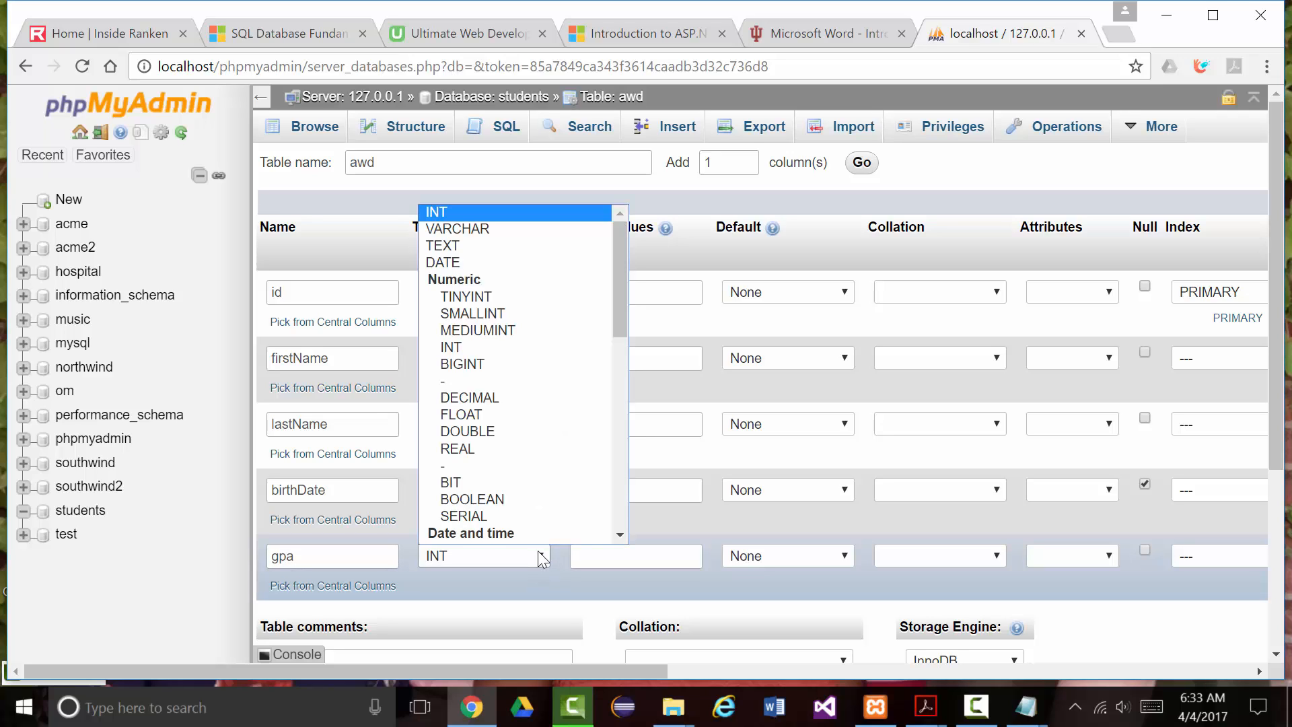
left_click(482, 397)
left_click(588, 555)
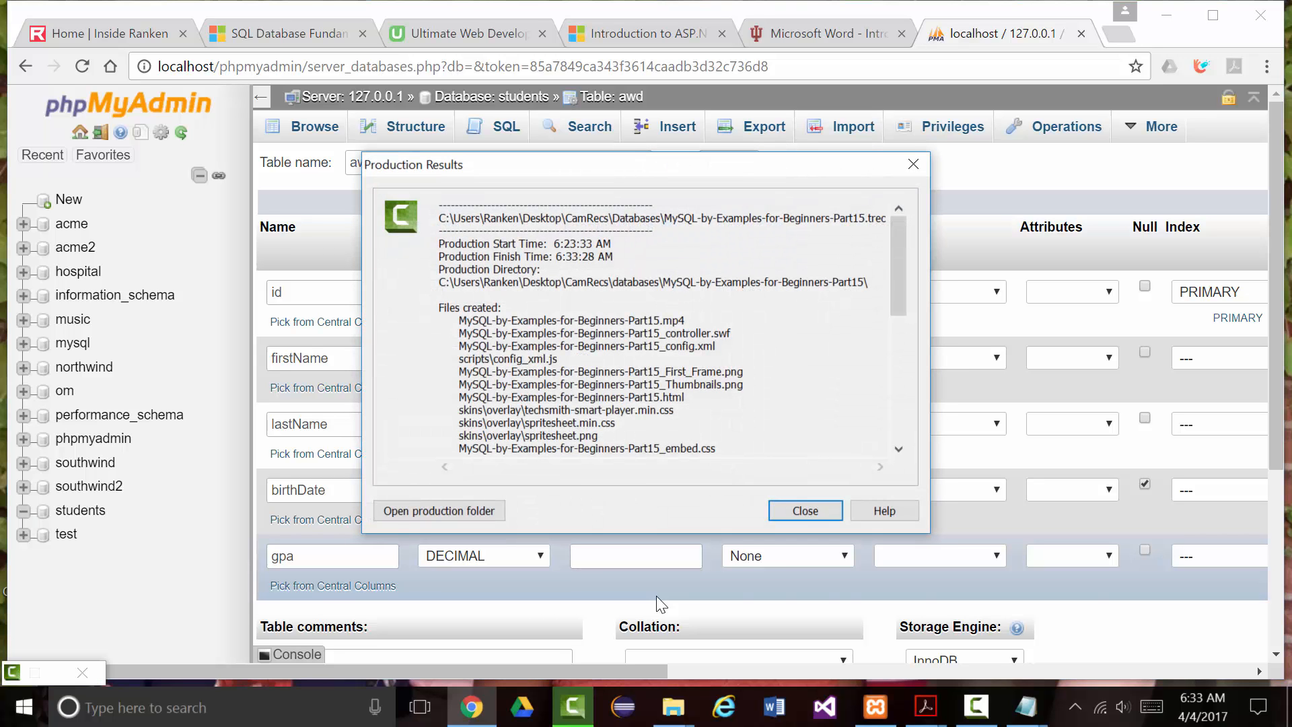
Dismiss the Production Results report and delete the recording from the Camtasia Studio timeline
left_click(806, 510)
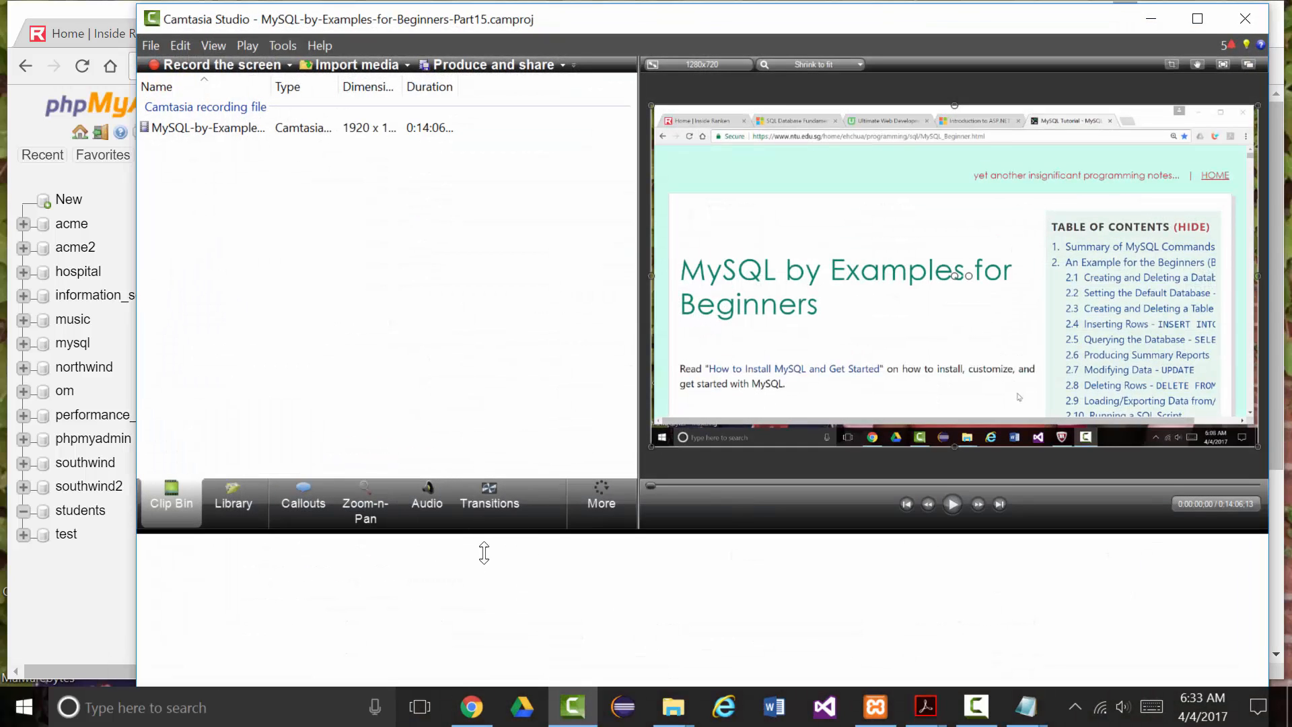
left_click_drag(484, 553, 498, 629)
right_click(502, 676)
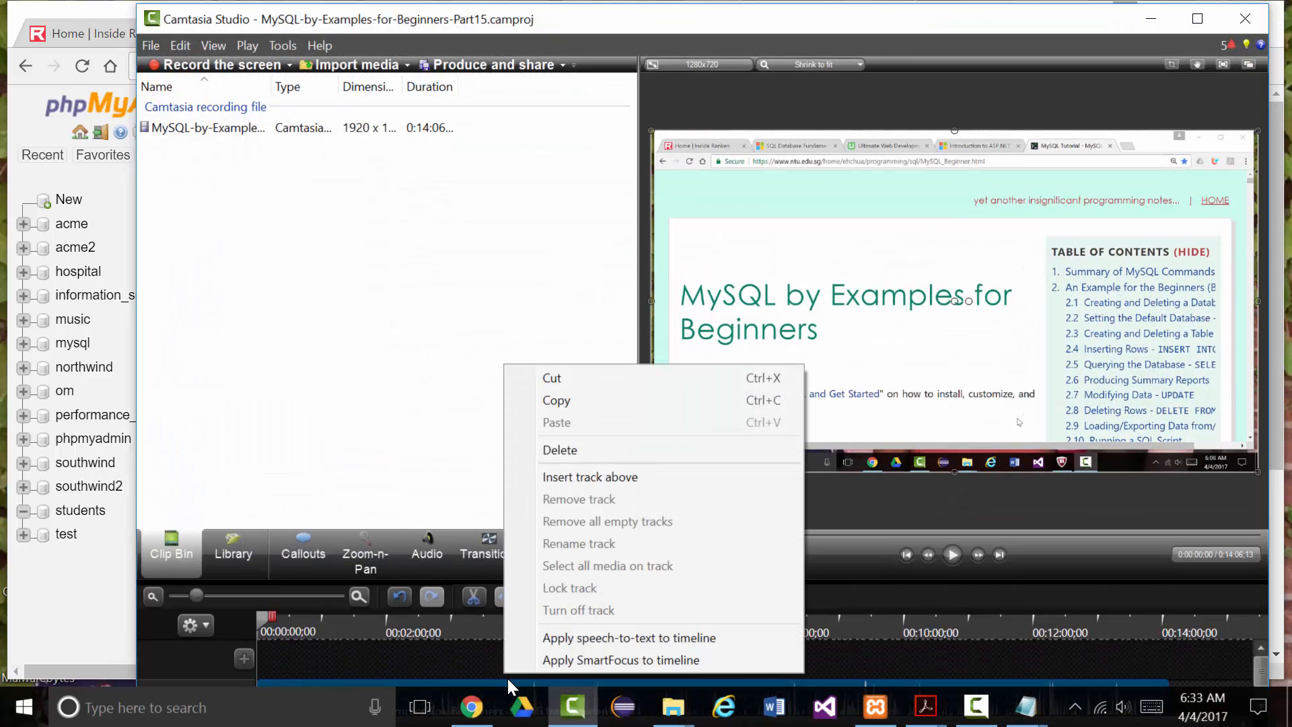
left_click(519, 447)
Remove the MySQL-by-Examples recording from the Clip Bin and minimize Camtasia Studio to return to phpMyAdmin
right_click(210, 126)
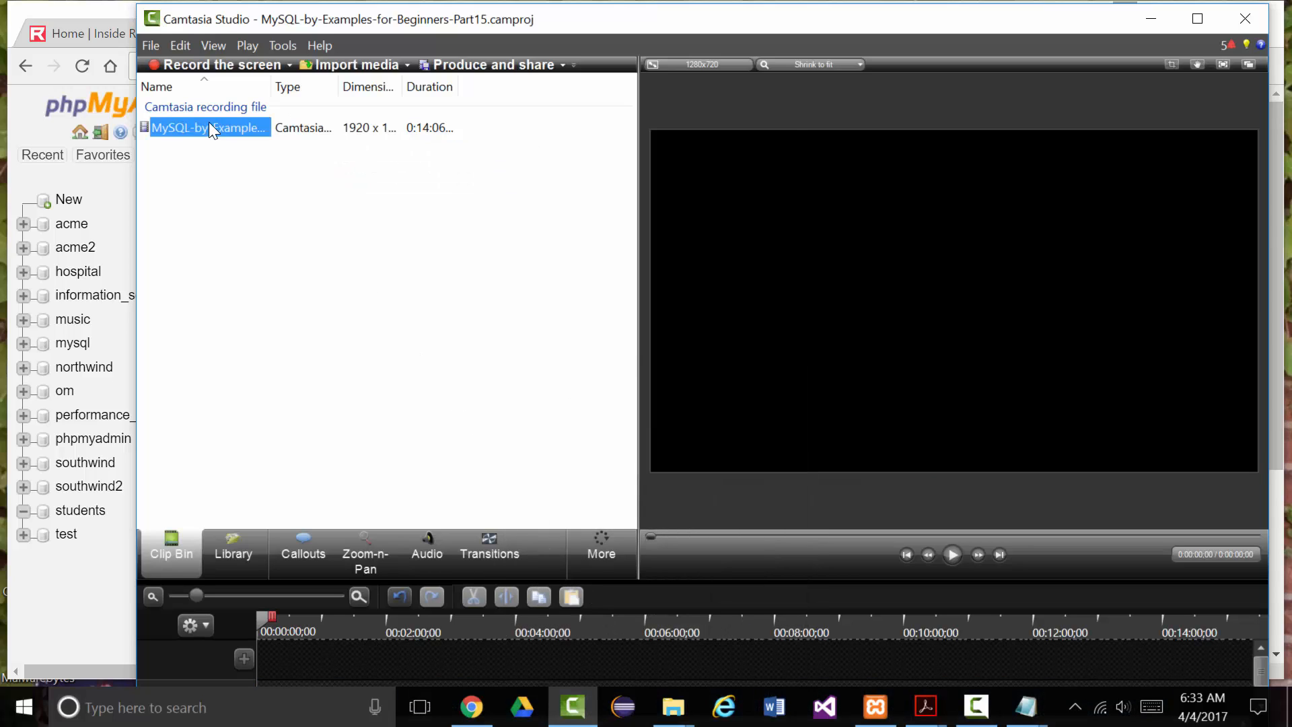
left_click(323, 179)
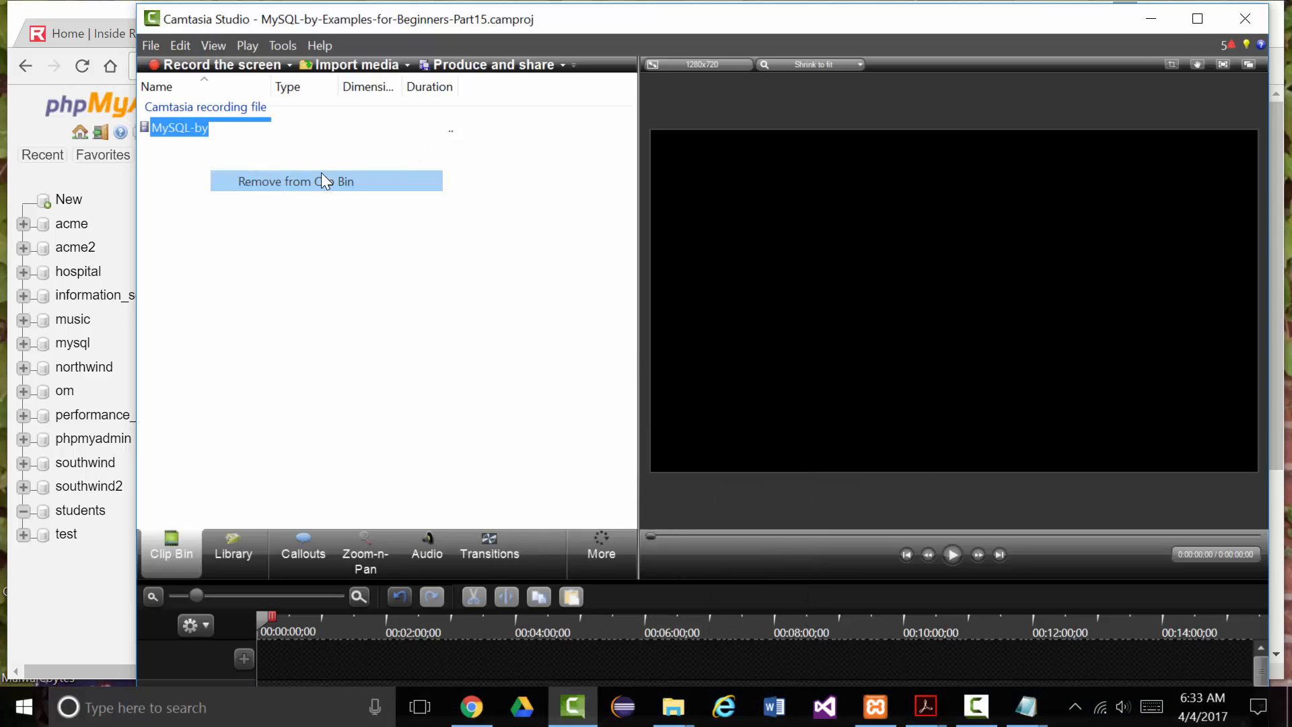
left_click(1152, 21)
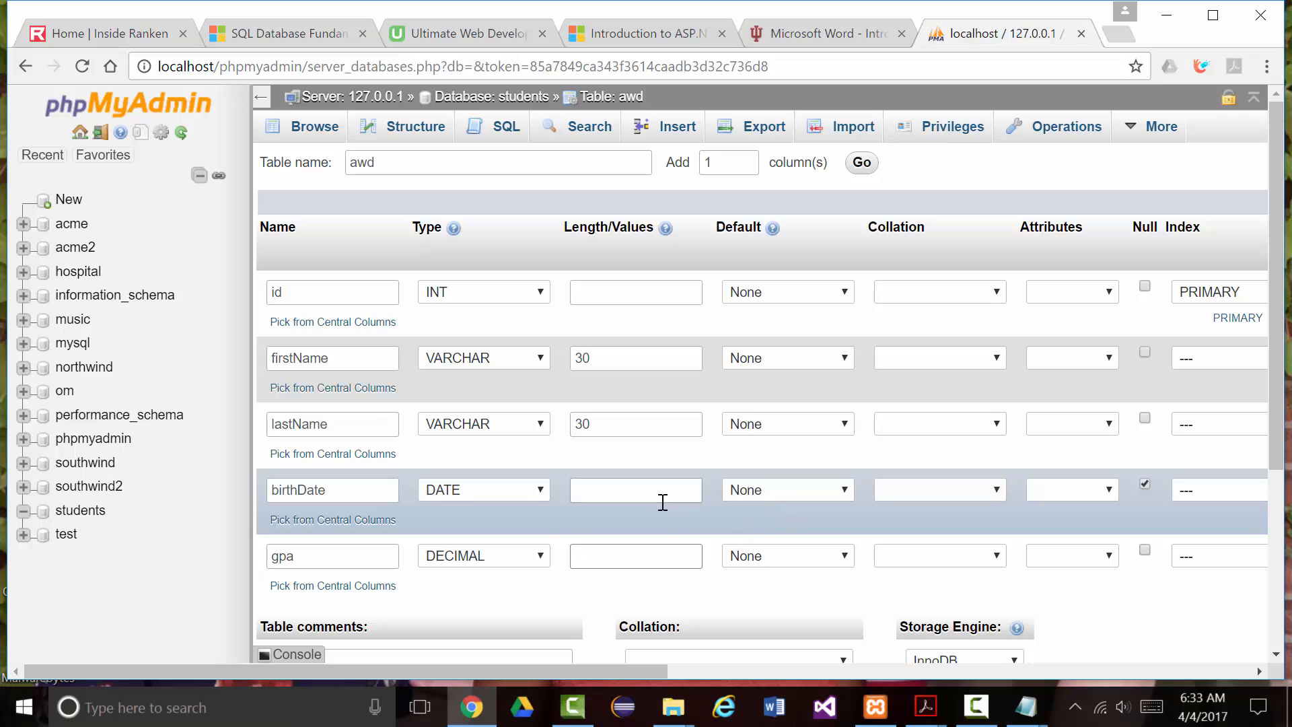
Set the gpa column's length to 3,2
scroll(663, 502, "down", 3)
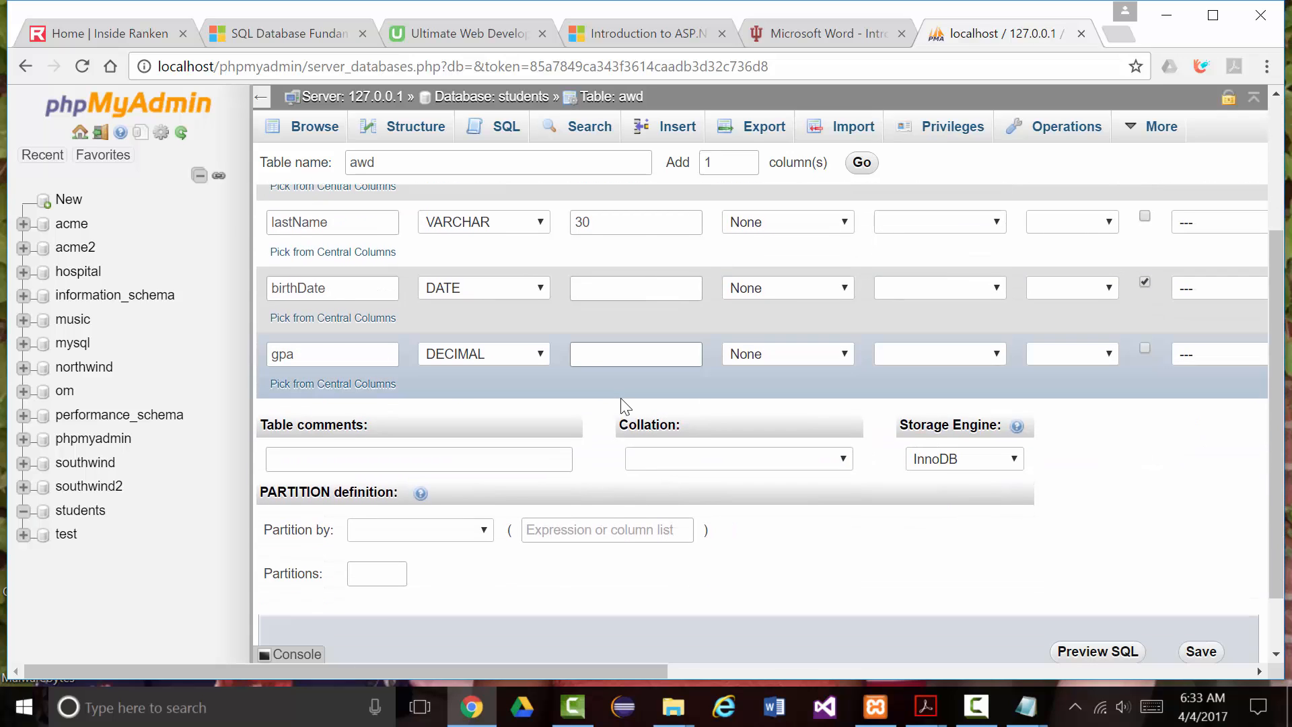
type("3,2")
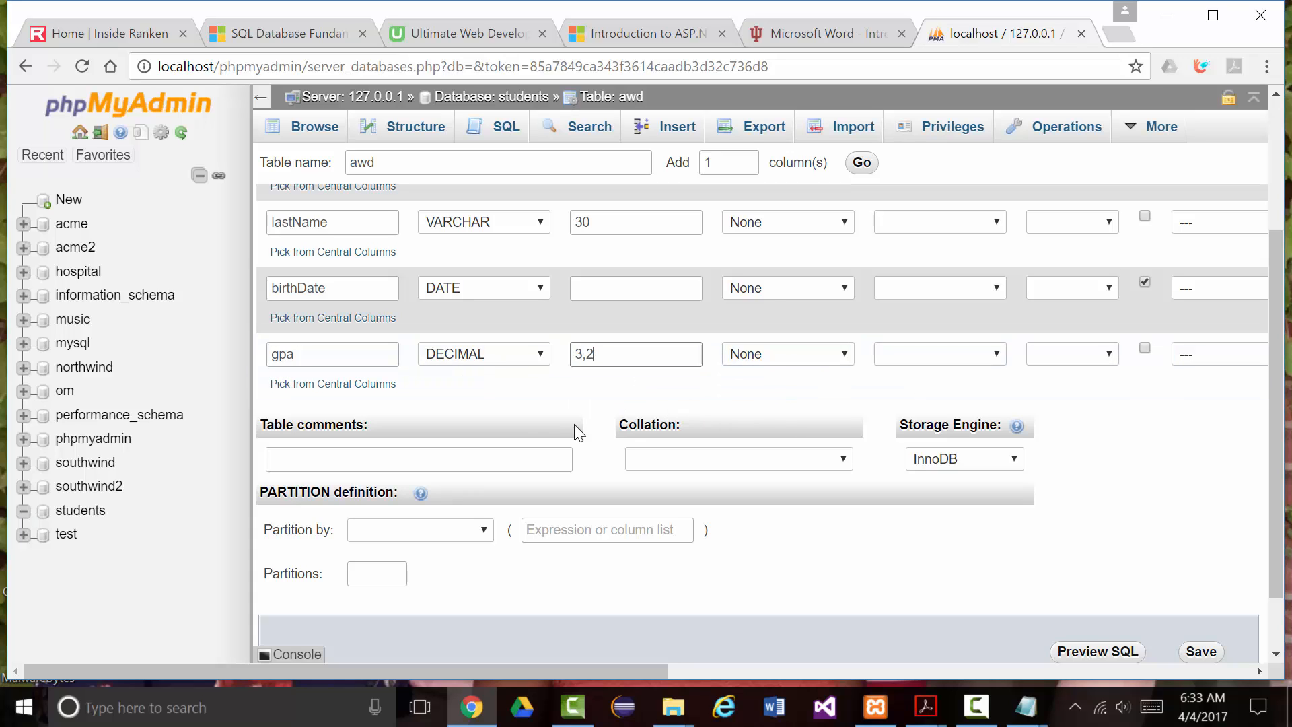
scroll(674, 404, "down", 2)
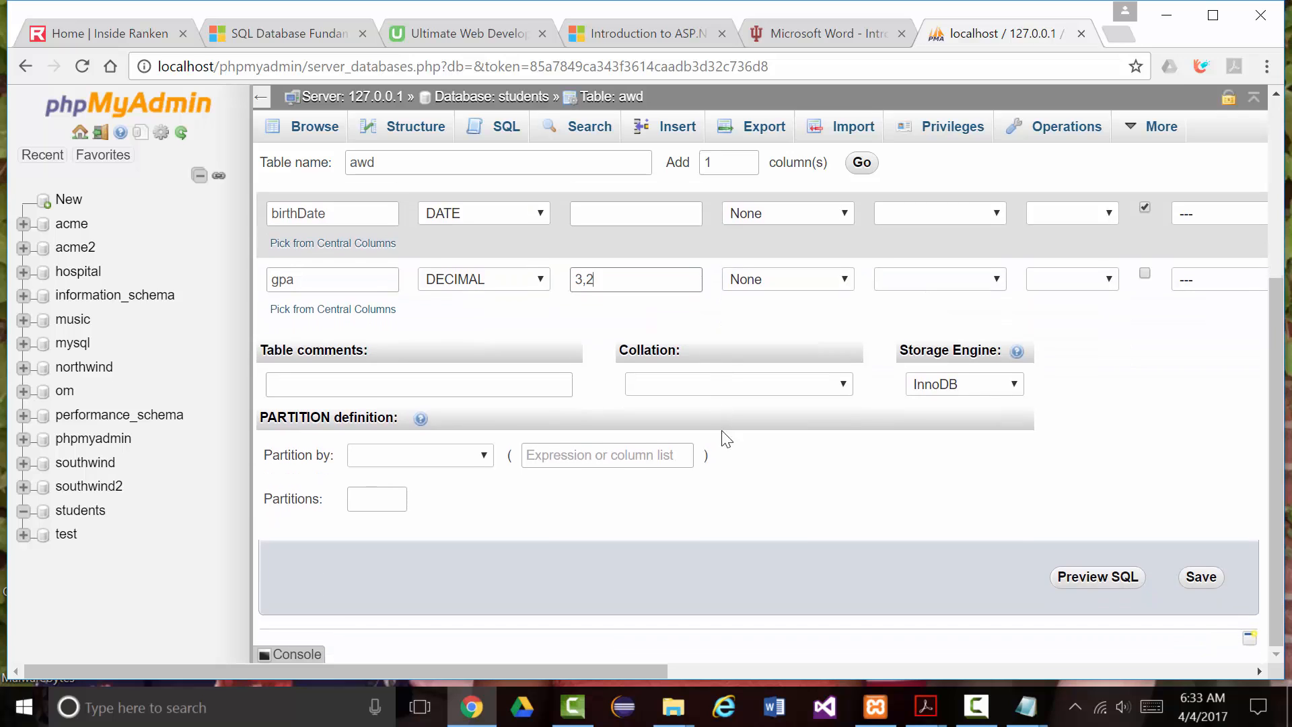
Try to save the awd table, re-enter the gpa column's length as 3 2, and try saving again
left_click(1202, 579)
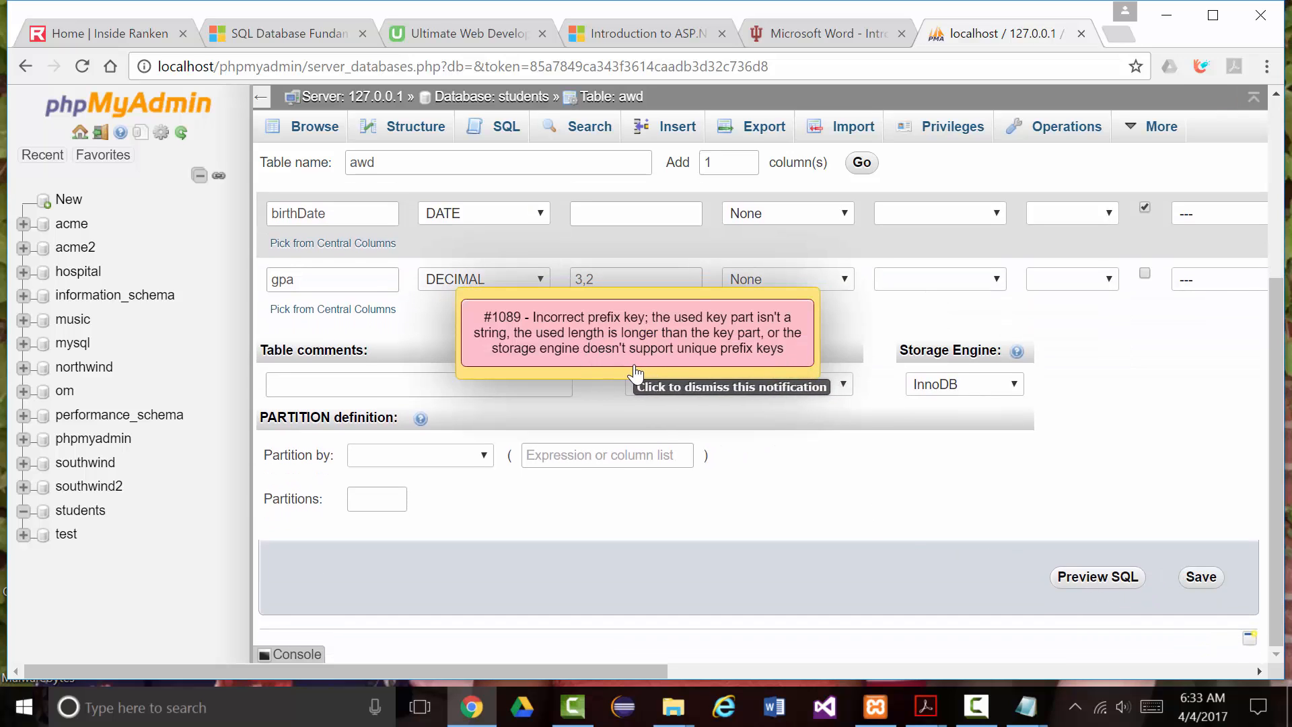
left_click_drag(626, 276, 576, 277)
key("Right")
key("BackSpace")
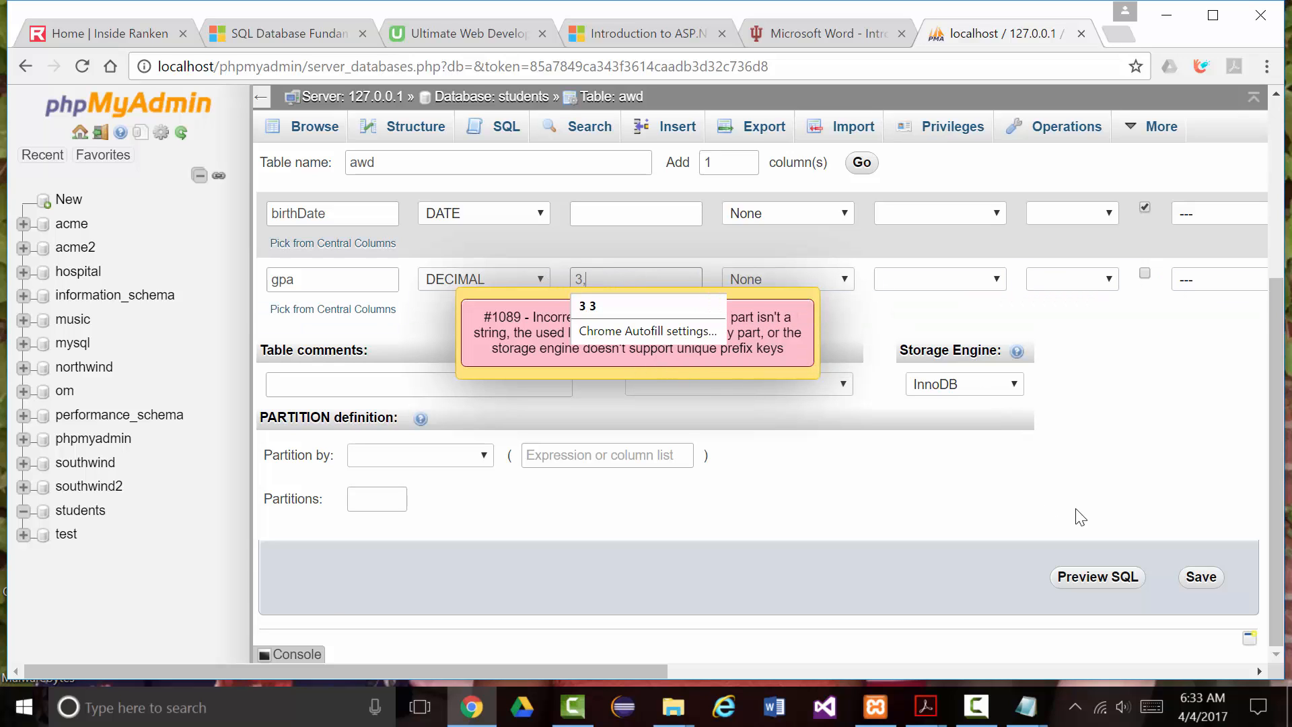
left_click(668, 394)
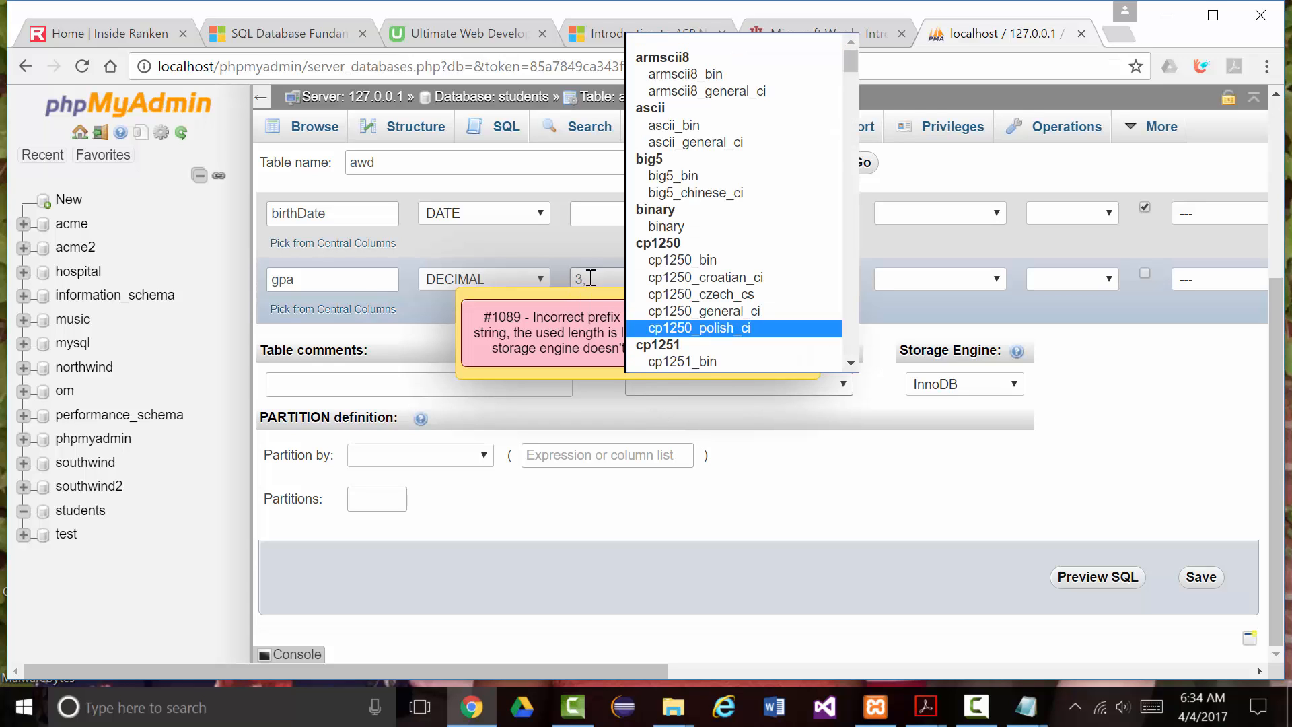
left_click_drag(590, 277, 567, 279)
type("3")
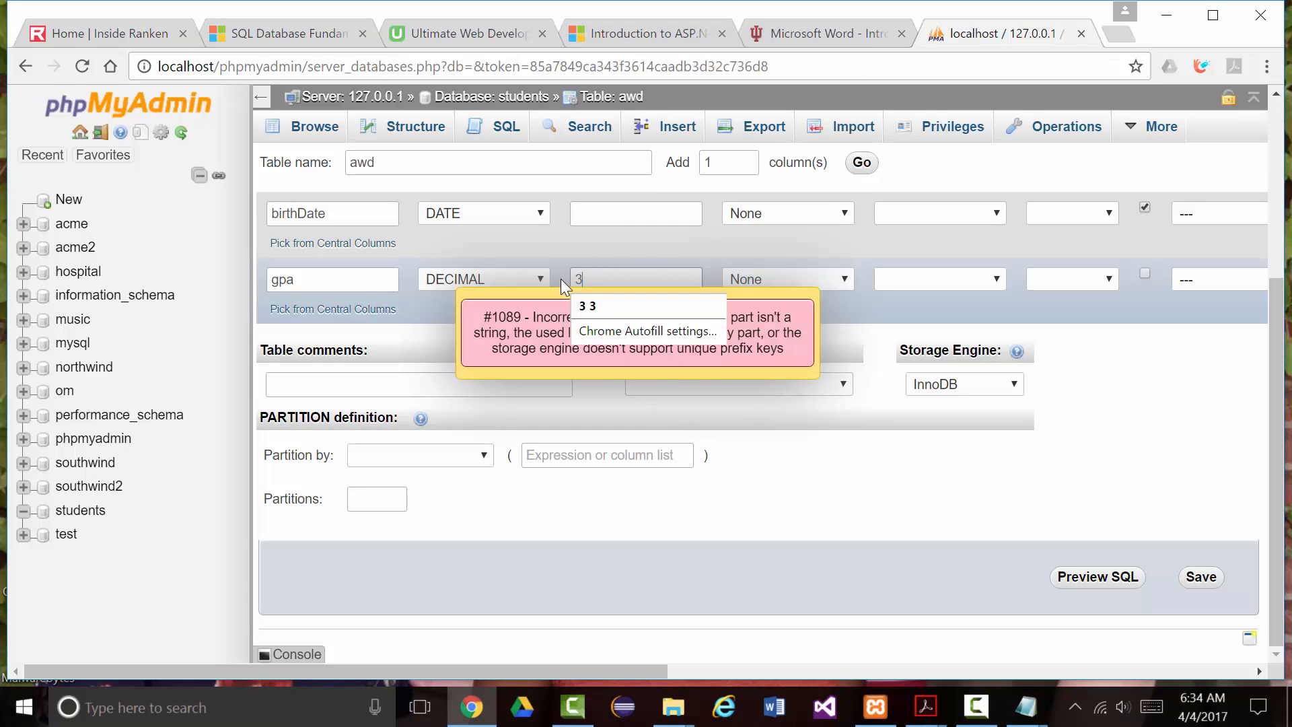
type(",2")
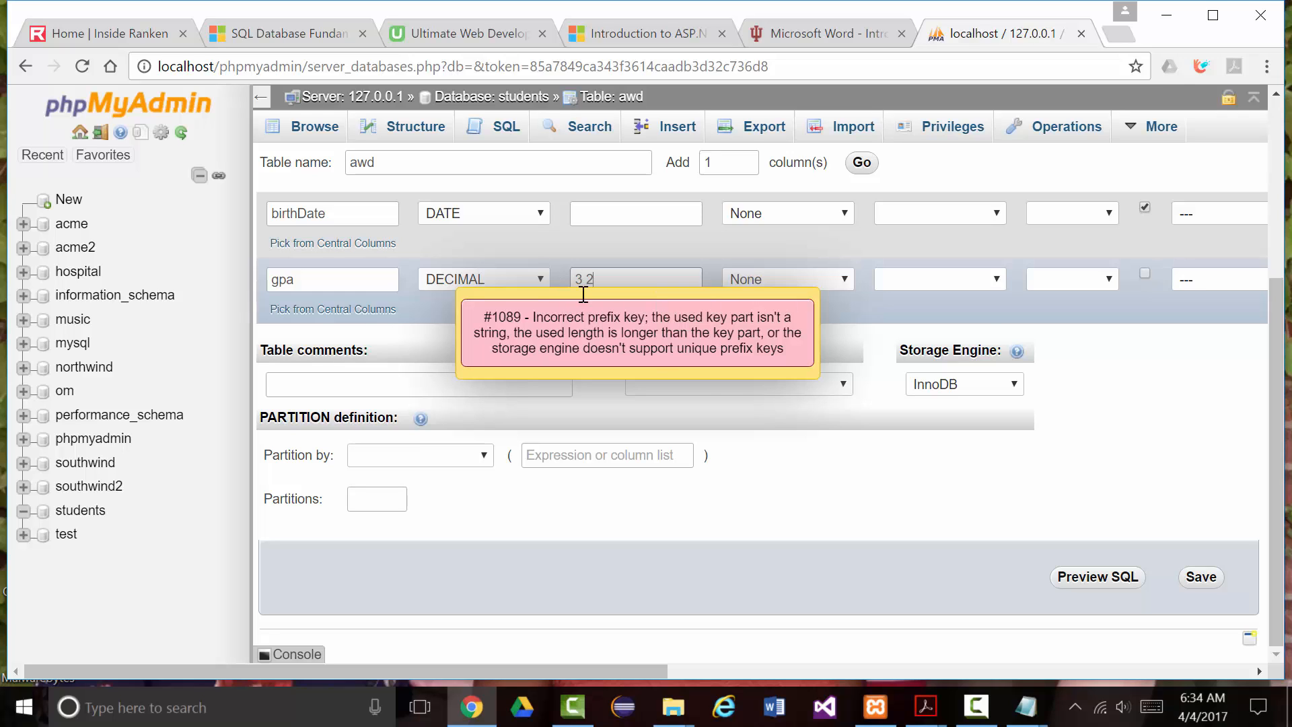
left_click(1195, 580)
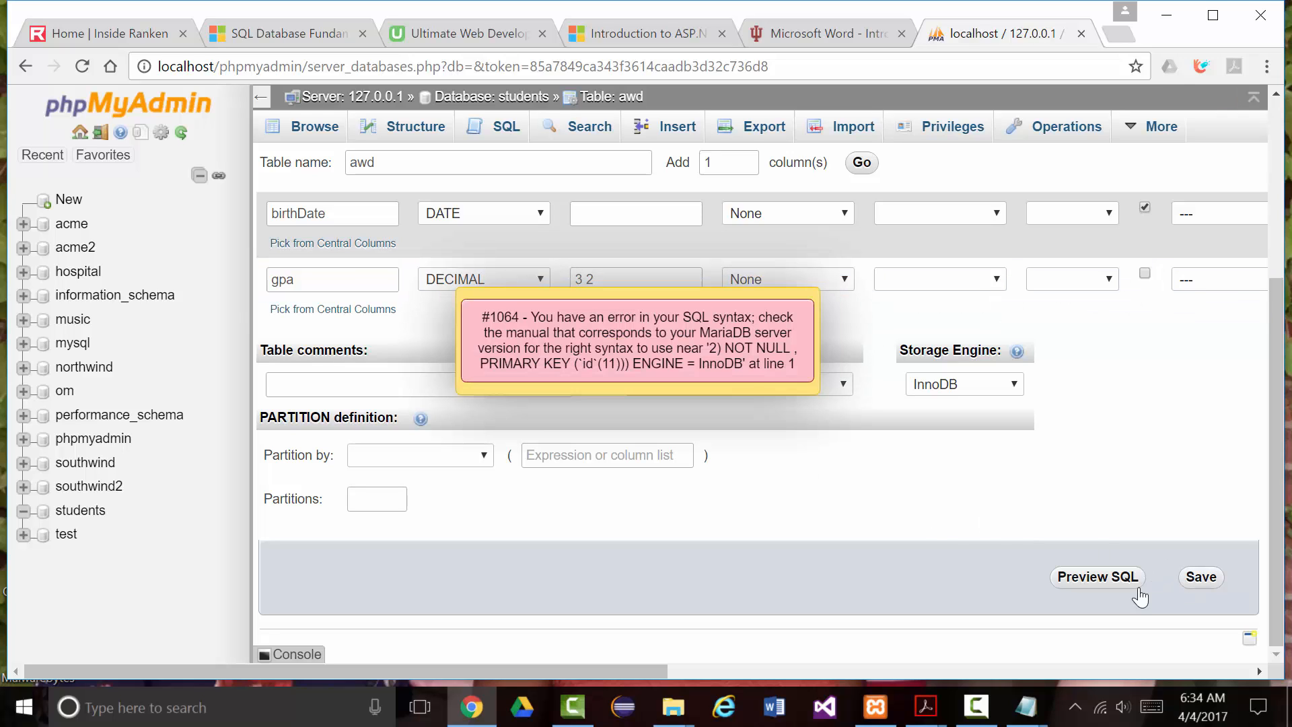
Change the gpa column's type to DOUBLE, clear its length, and try to save the table
left_click_drag(593, 279, 553, 280)
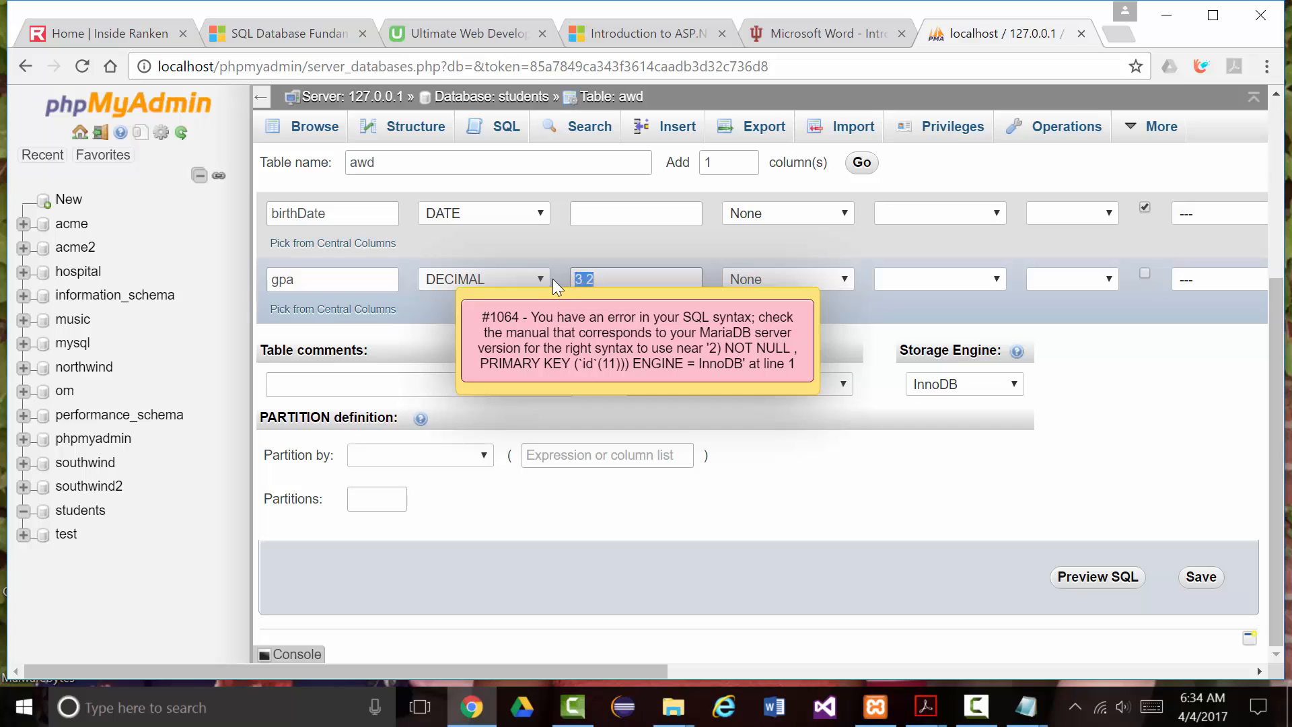
left_click(537, 277)
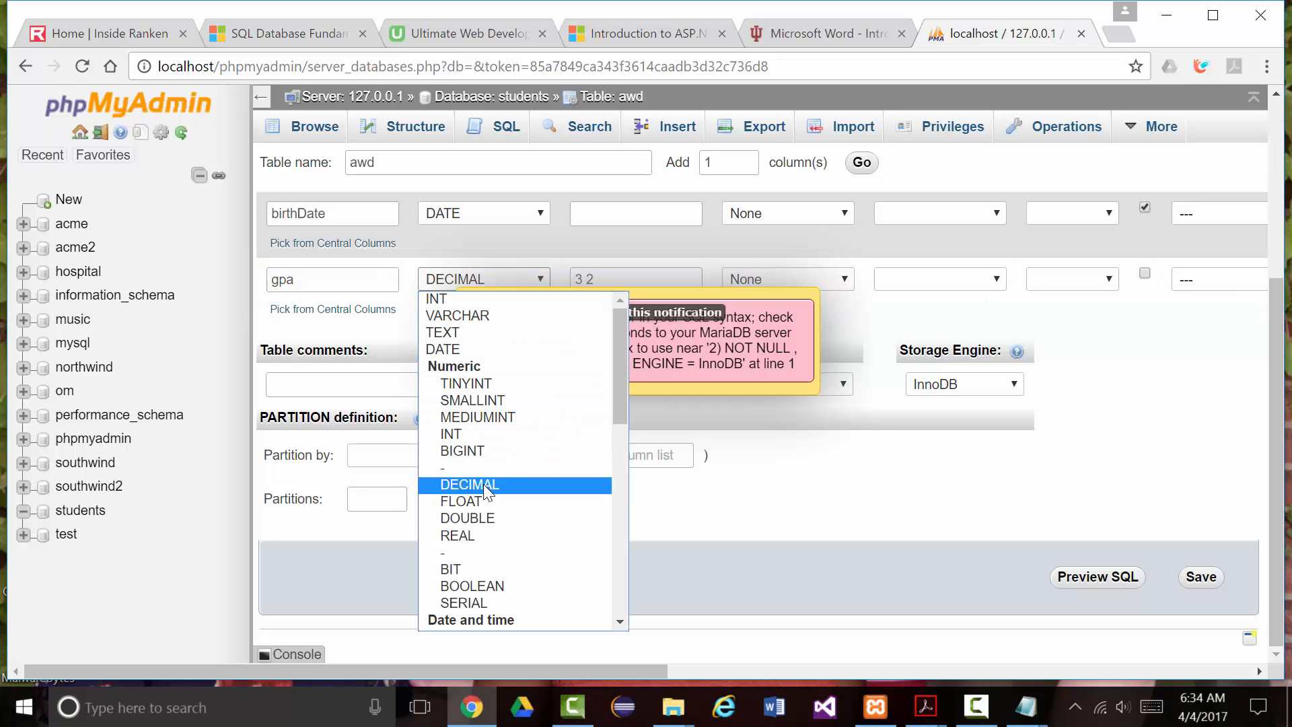
left_click(466, 517)
left_click_drag(596, 278, 583, 277)
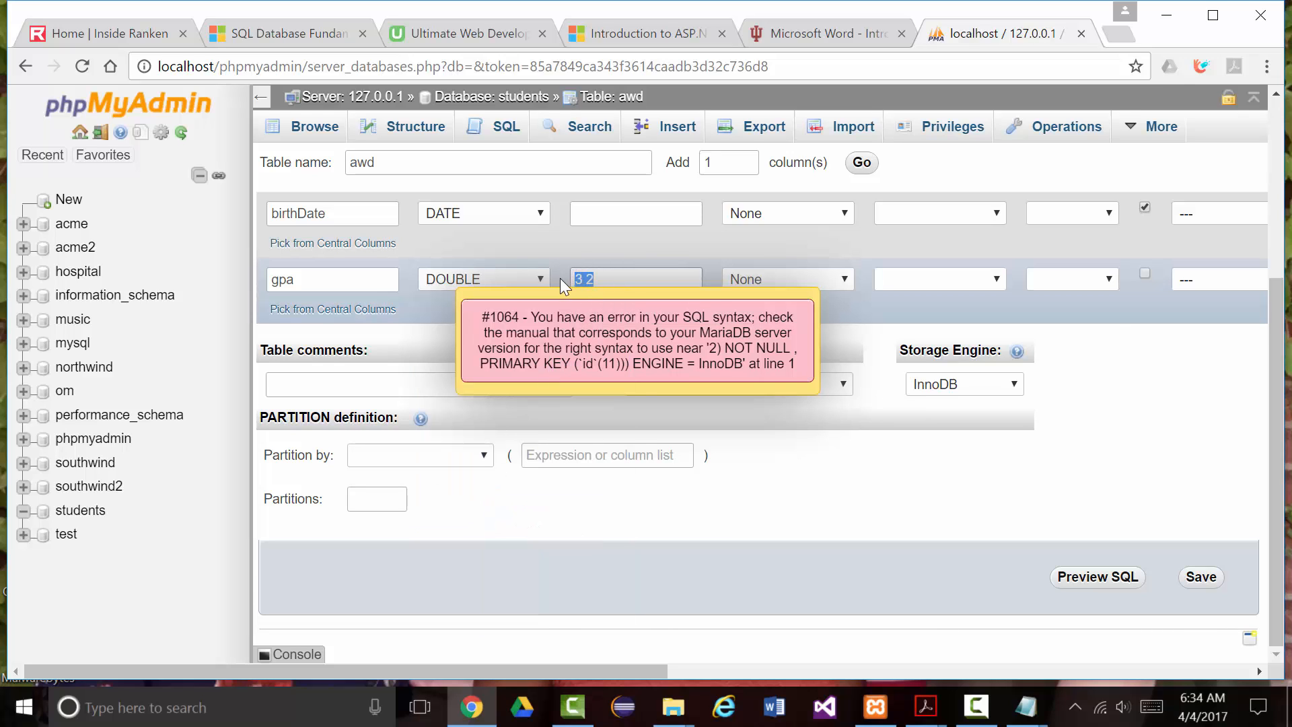
key("BackSpace")
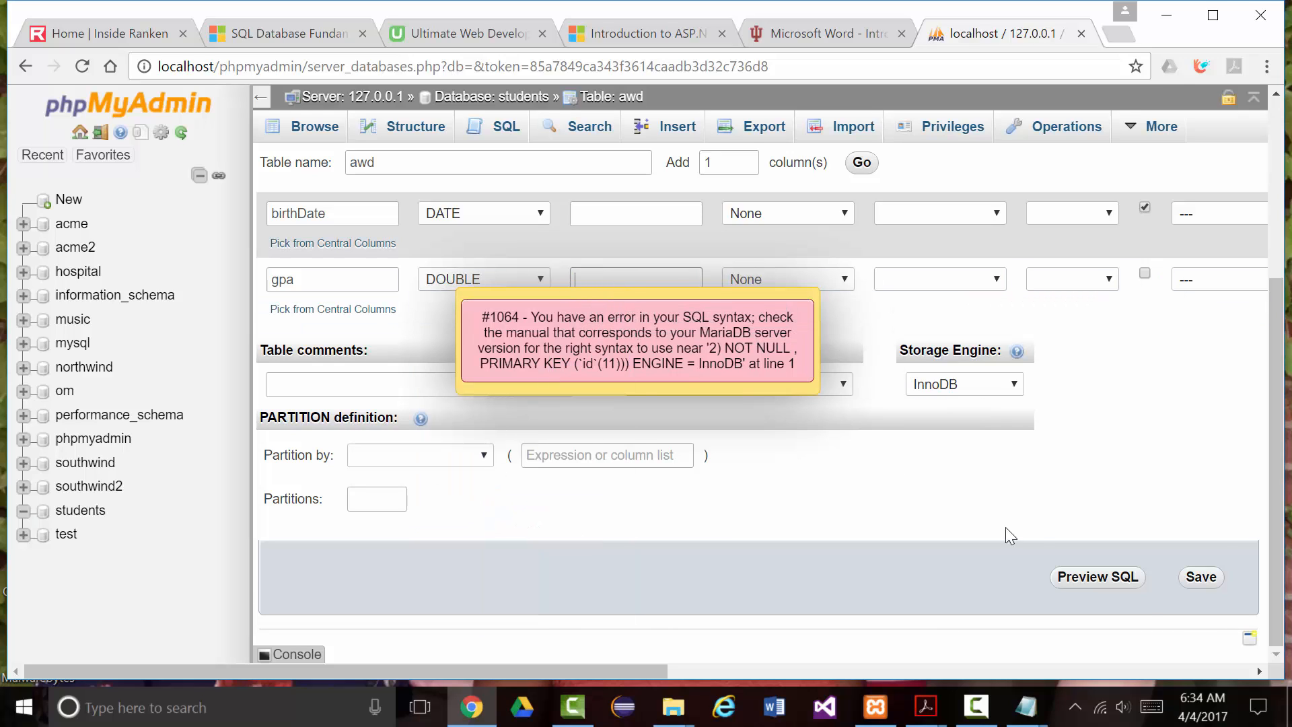
left_click(1190, 581)
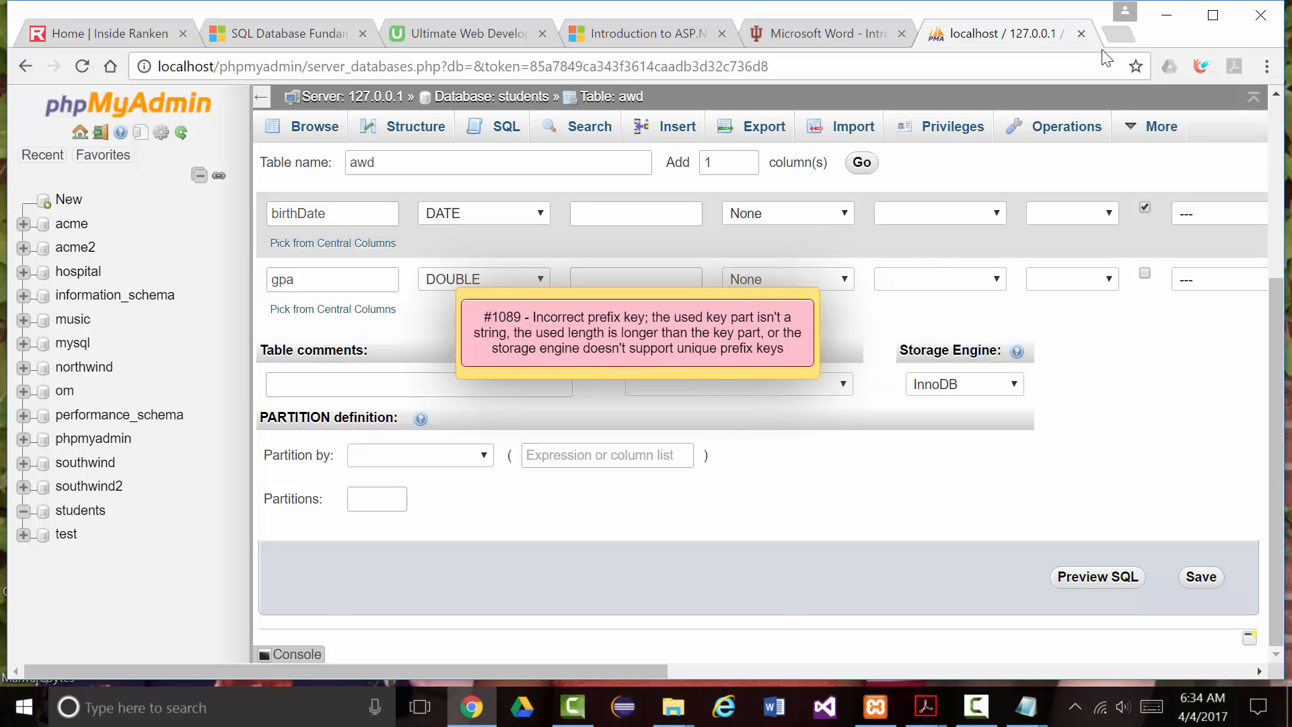
Search Google in a new browser tab for mysql error 1089
left_click(1120, 34)
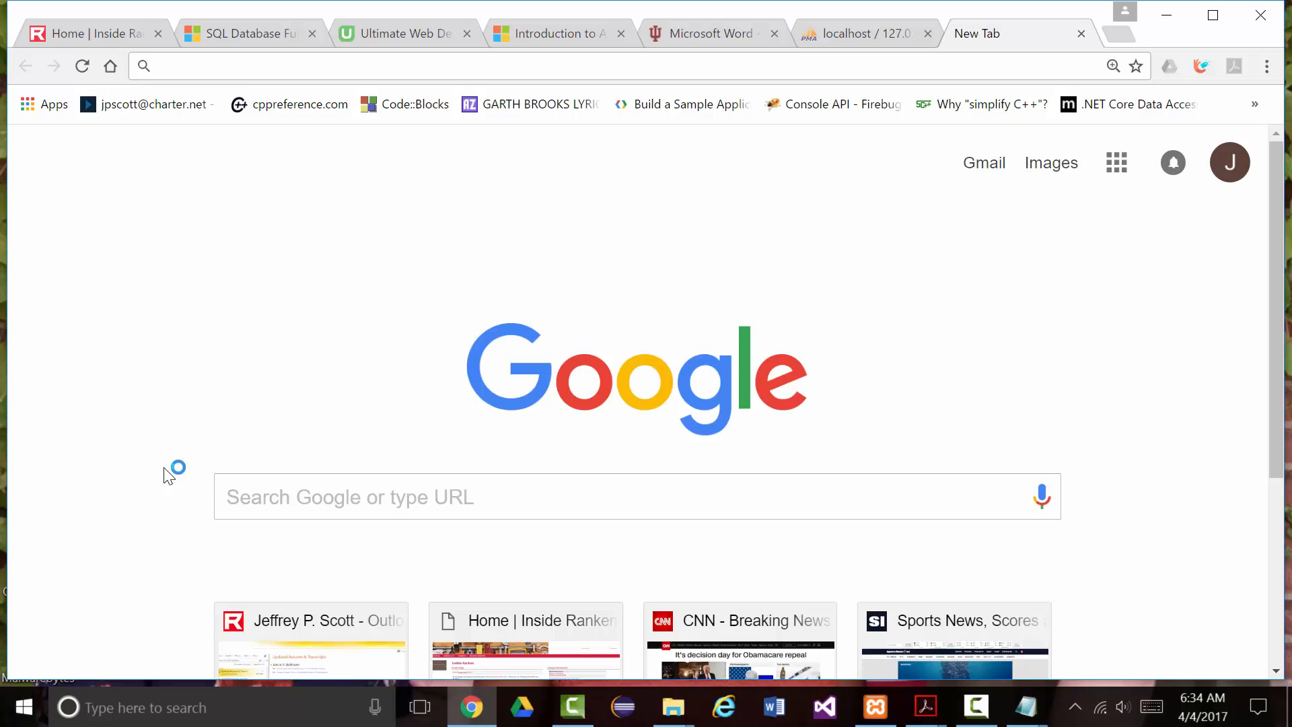
type("sma")
key("BackSpace")
key("BackSpace")
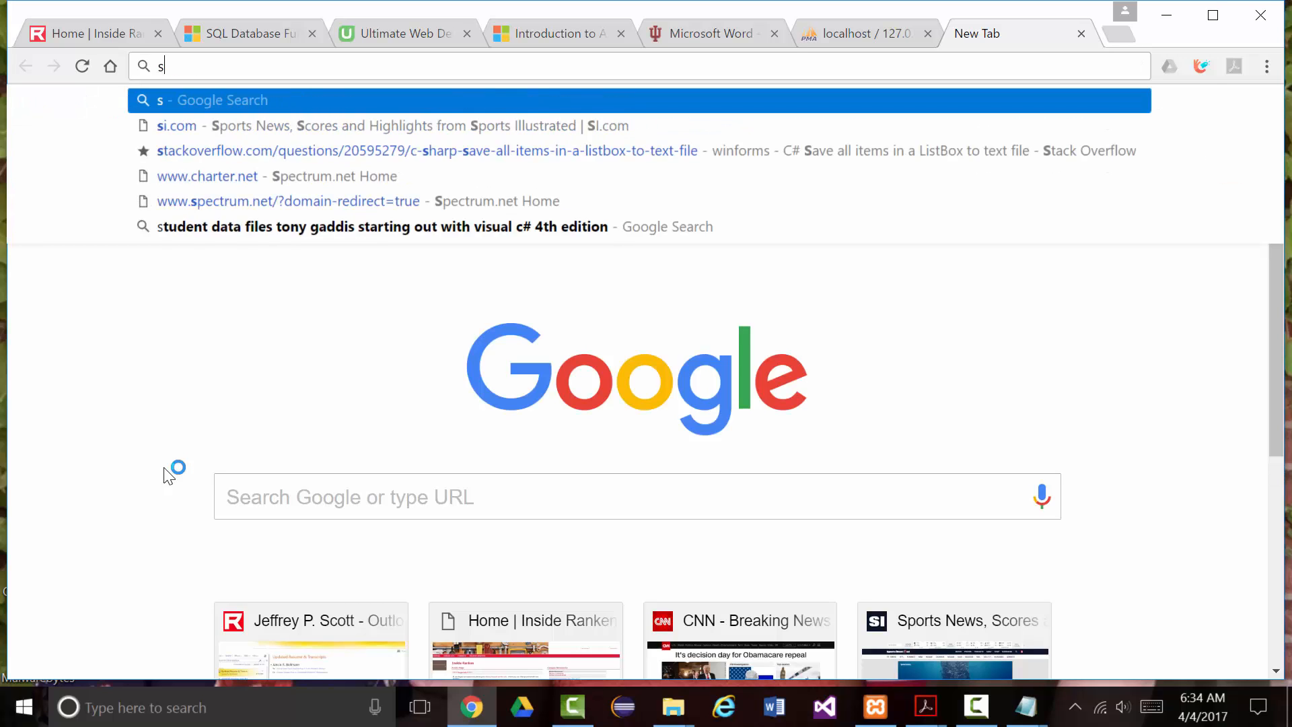
type("mysql error ")
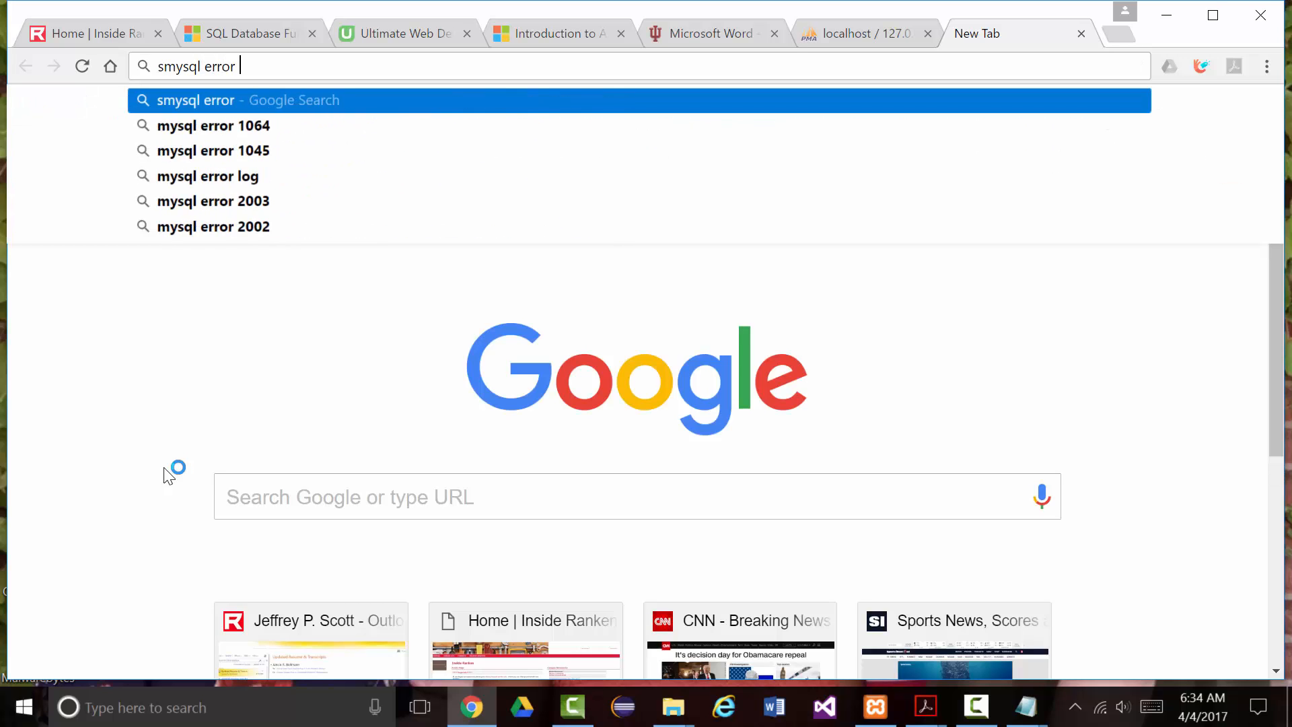
type("1089")
key("Return")
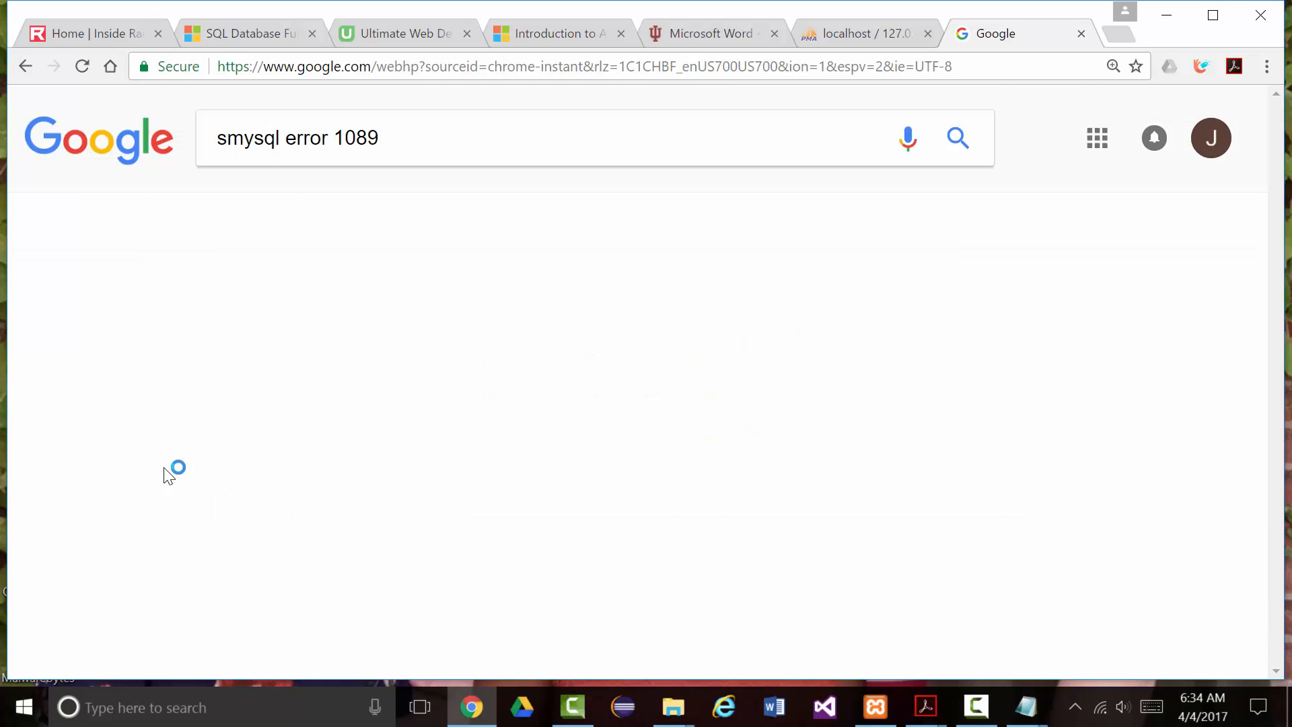
left_click_drag(228, 139, 216, 139)
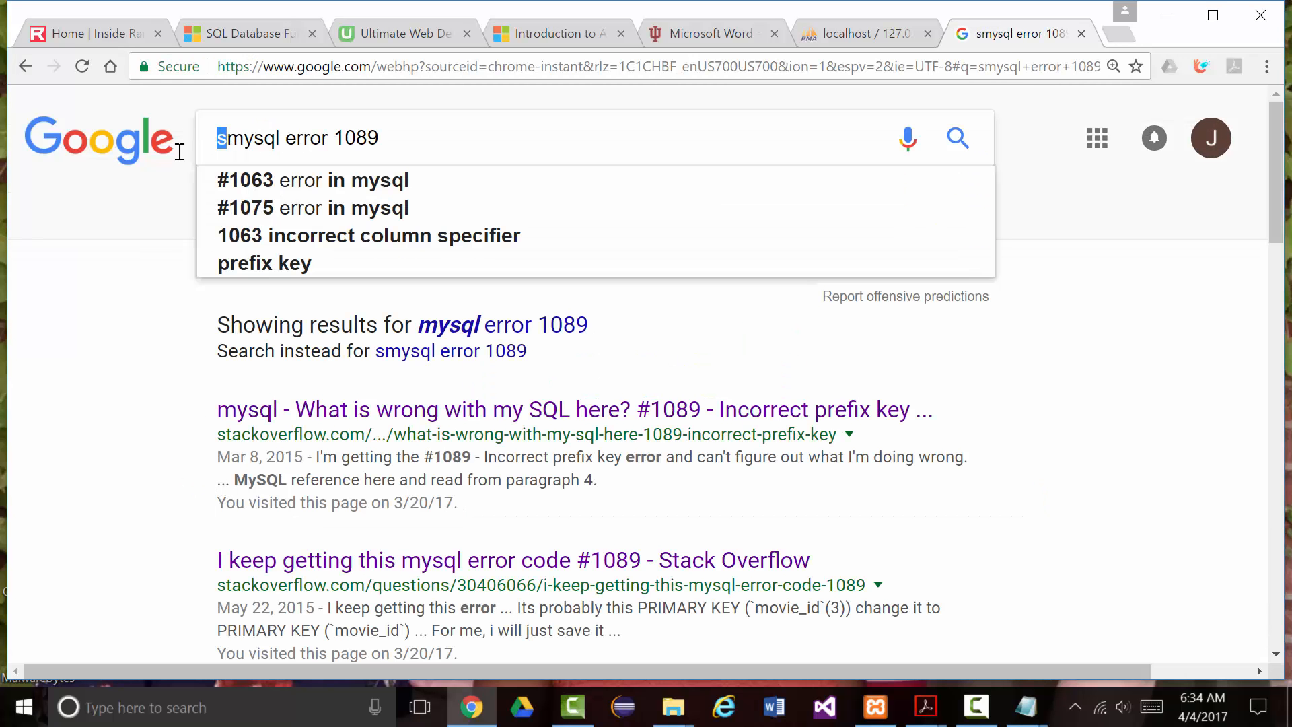
key("BackSpace")
key("Return")
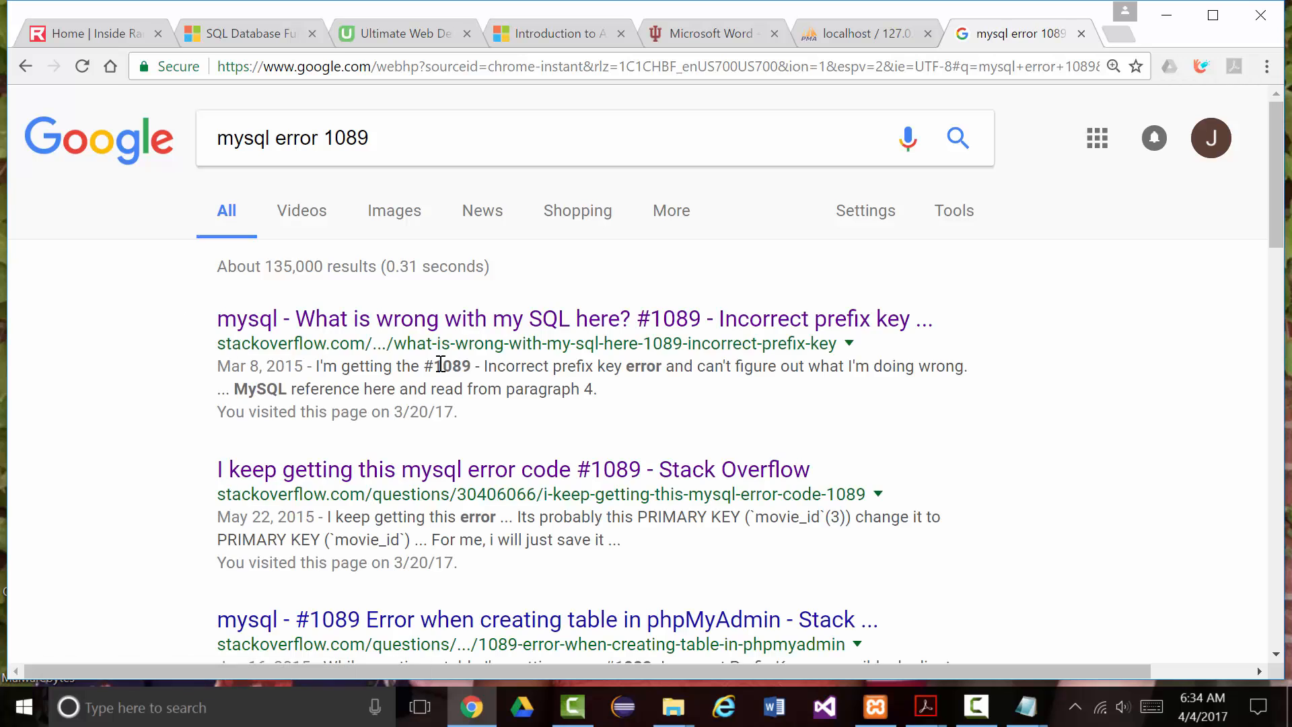
Open the Stack Overflow question about #1089 - Incorrect prefix key and read its comments and top answer
left_click(453, 323)
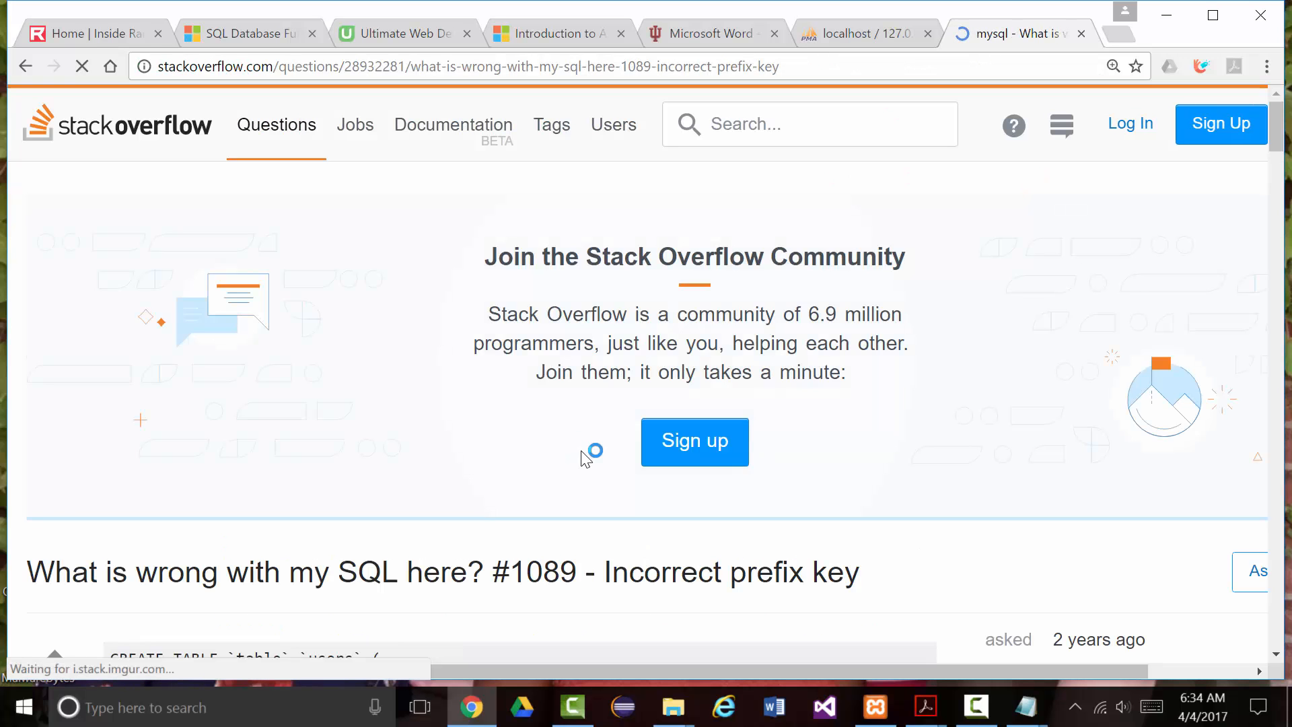
scroll(537, 466, "down", 5)
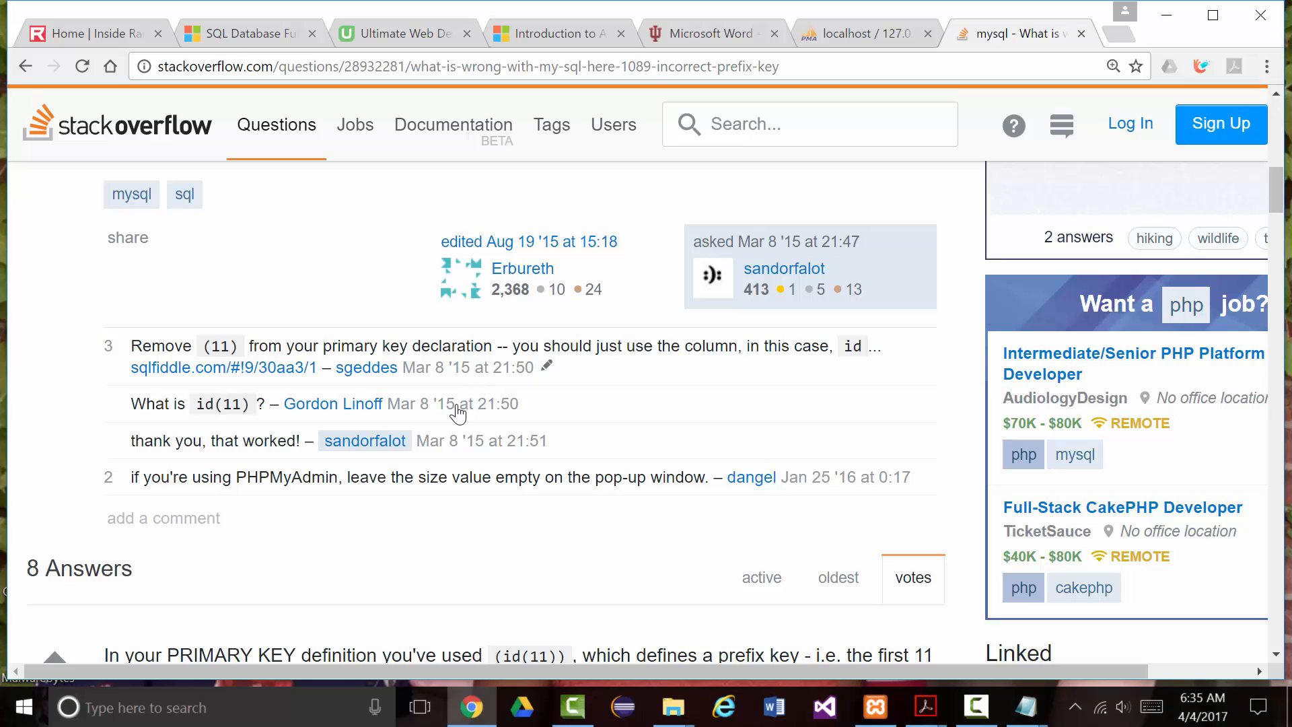
scroll(464, 471, "down", 3)
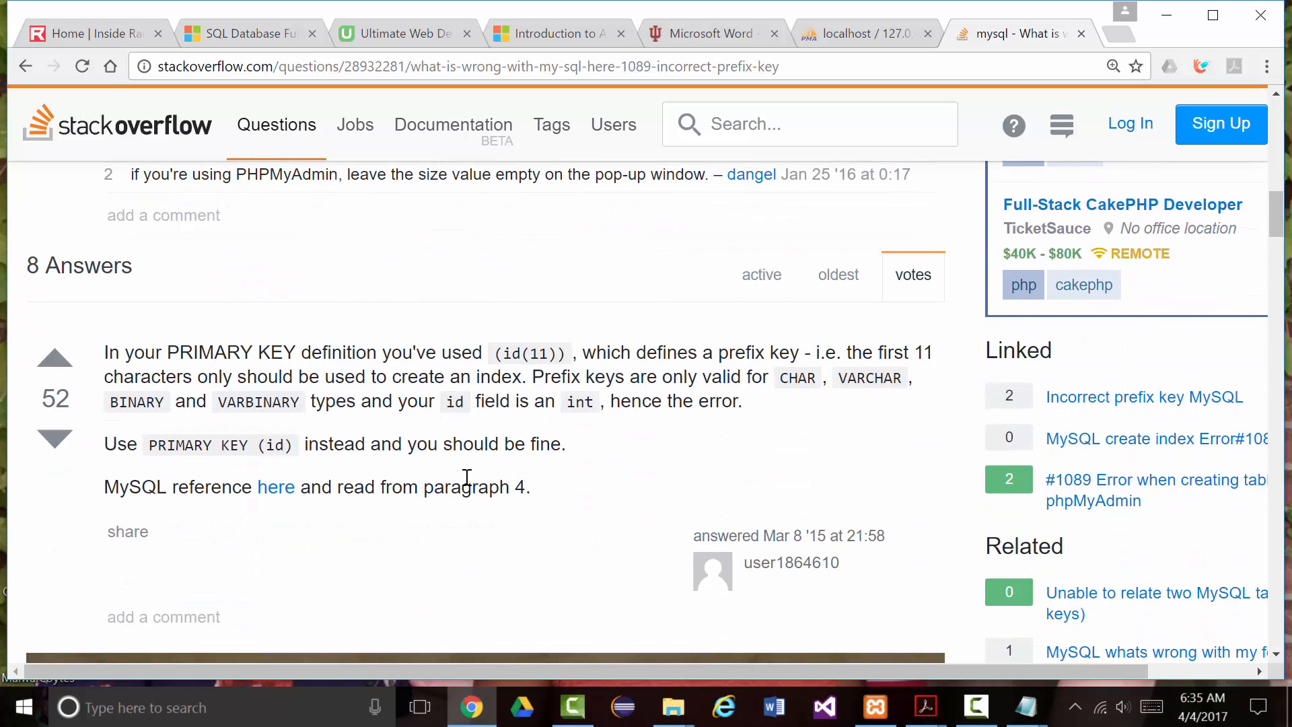
scroll(468, 478, "down", 1)
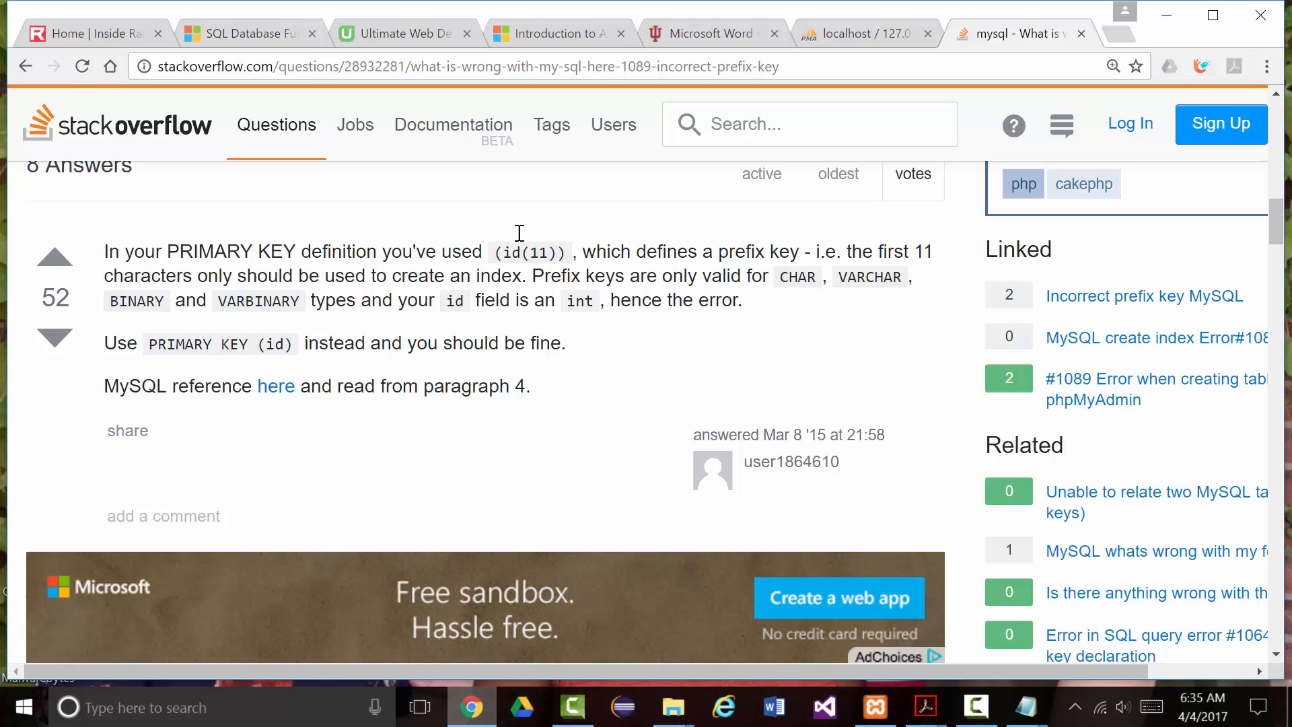
Return to the awd table definition in phpMyAdmin and reselect INT as the id column's type
left_click(862, 33)
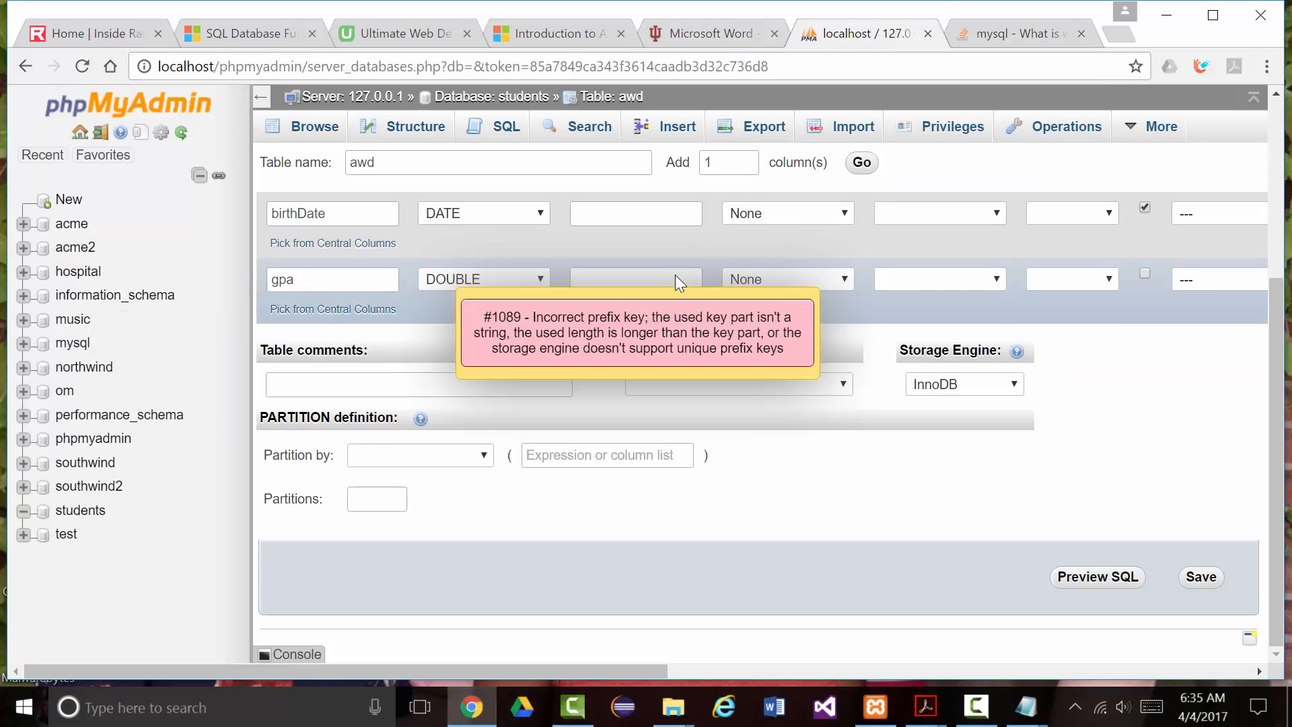
scroll(502, 284, "up", 4)
left_click(389, 292)
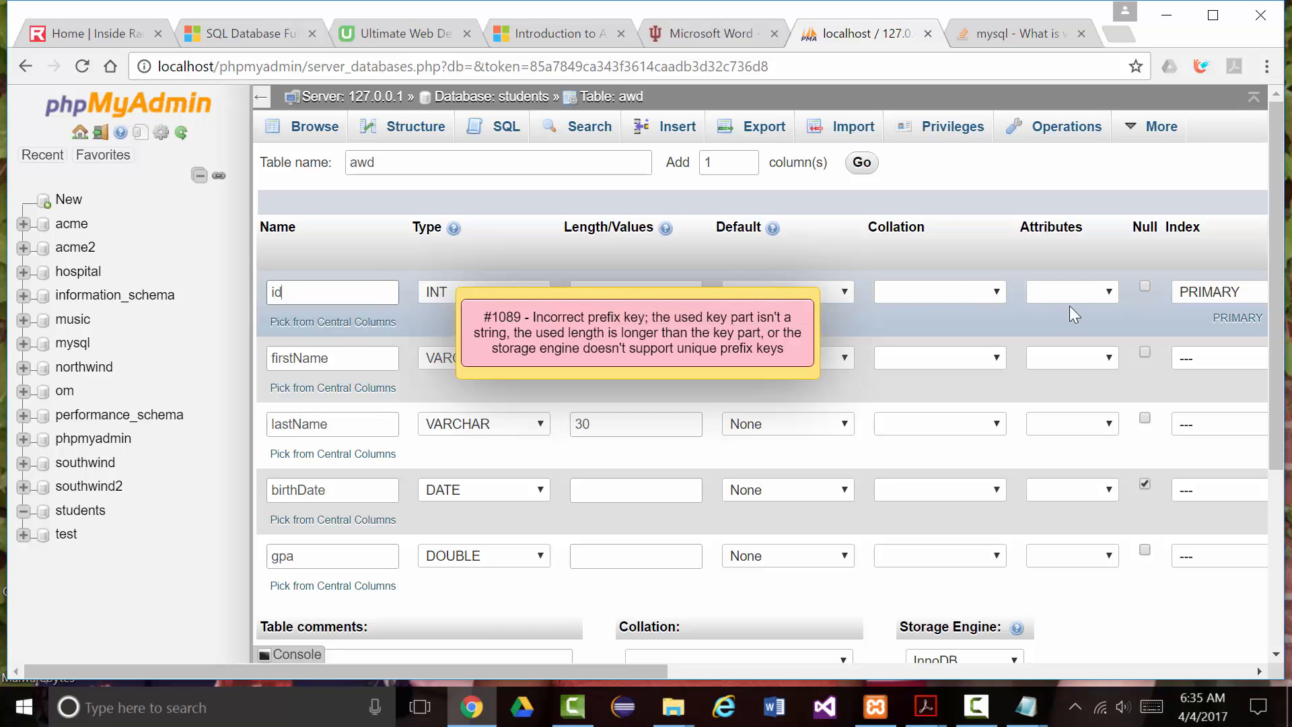
left_click_drag(644, 662, 622, 572)
left_click(451, 289)
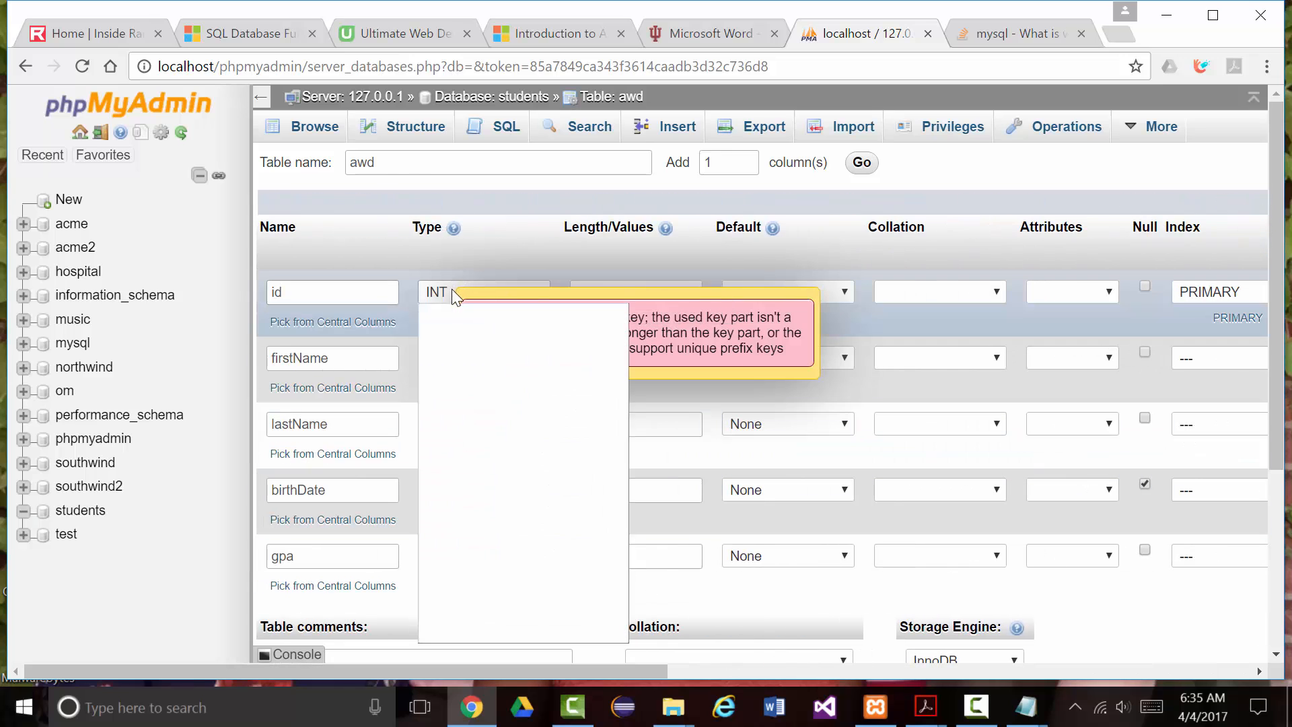
left_click(441, 312)
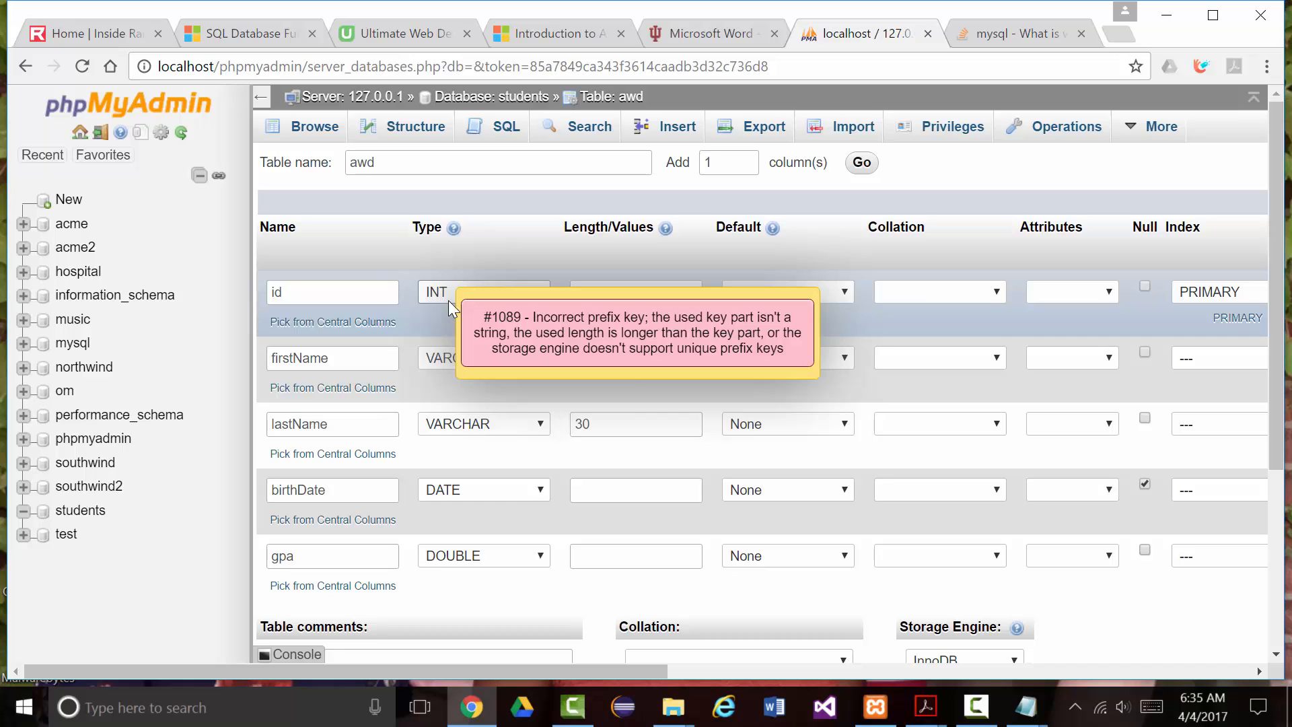
left_click(447, 290)
left_click(446, 325)
left_click(439, 293)
left_click(446, 309)
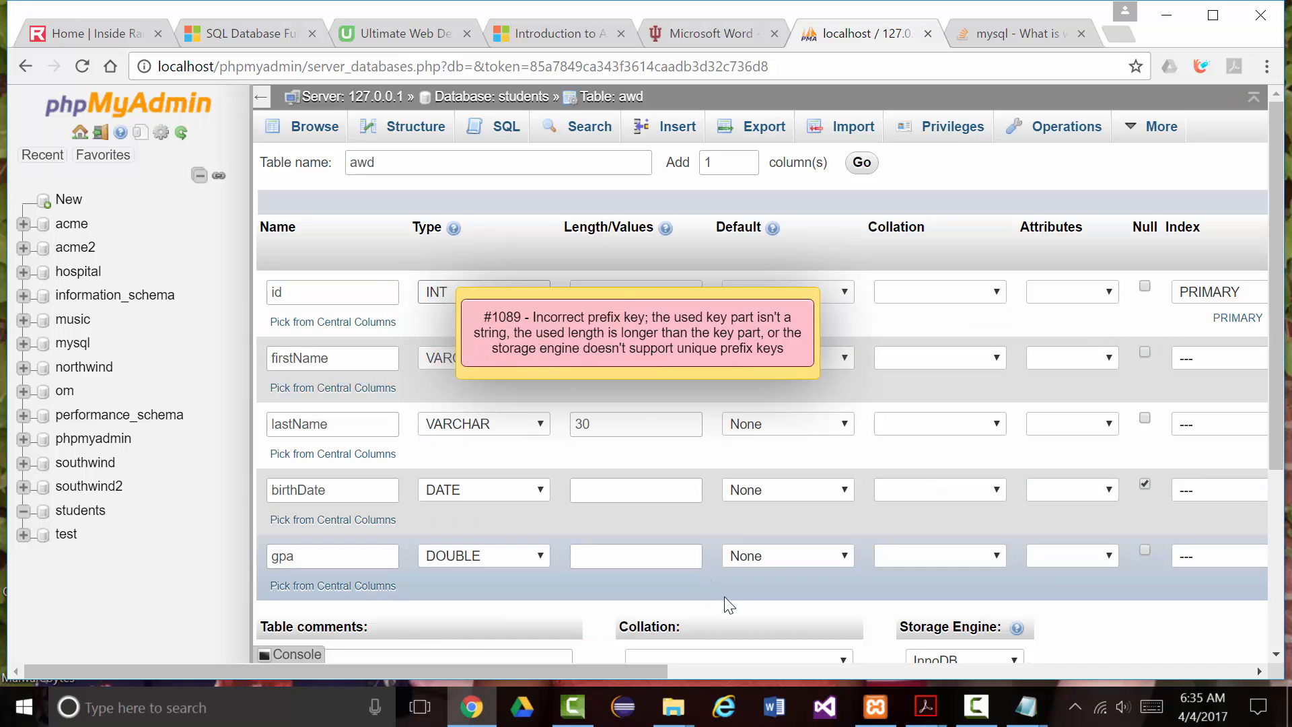
Review the awd column definitions and dismiss the incorrect prefix key notification covering them
scroll(947, 614, "down", 4)
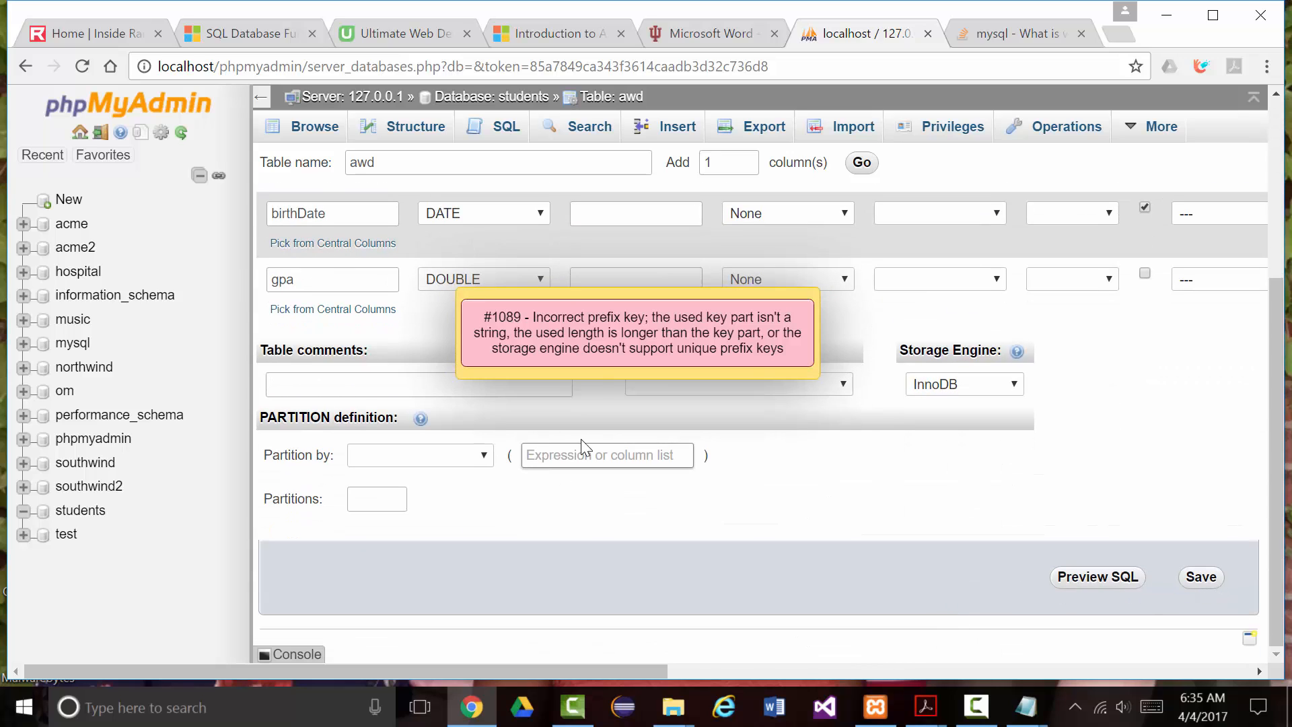
scroll(539, 404, "up", 3)
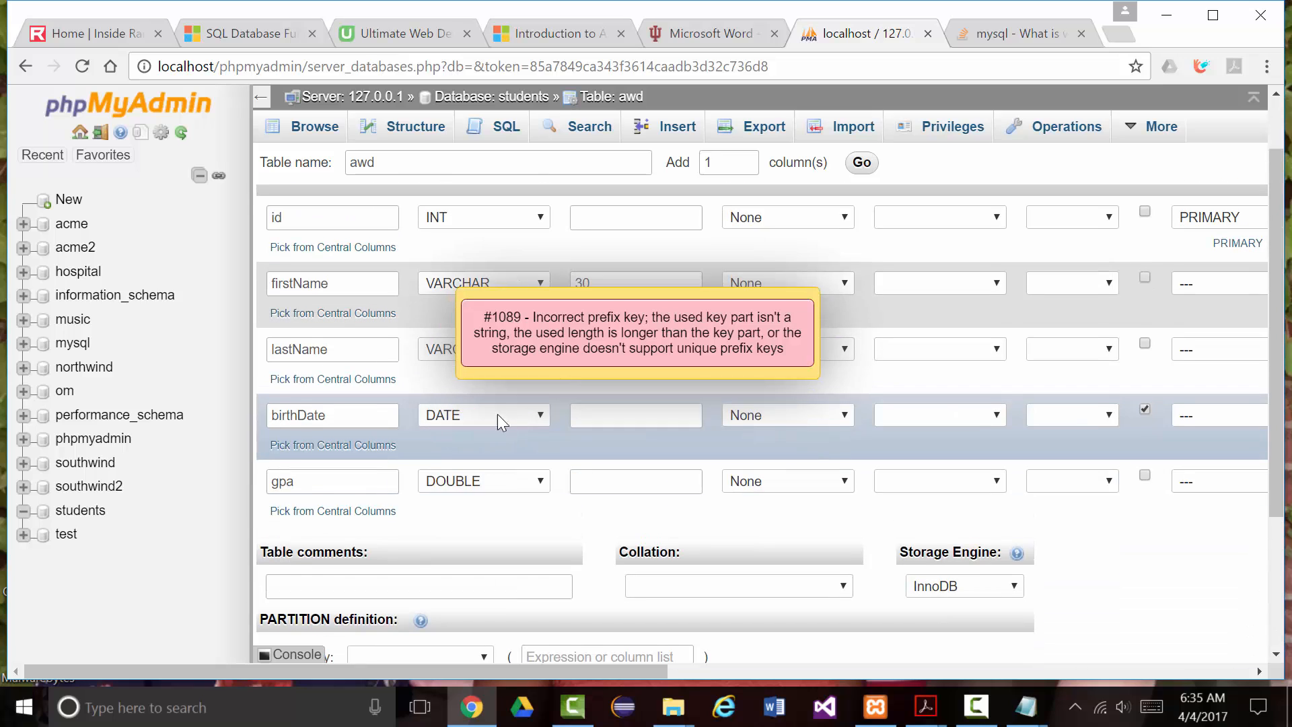
scroll(488, 416, "up", 1)
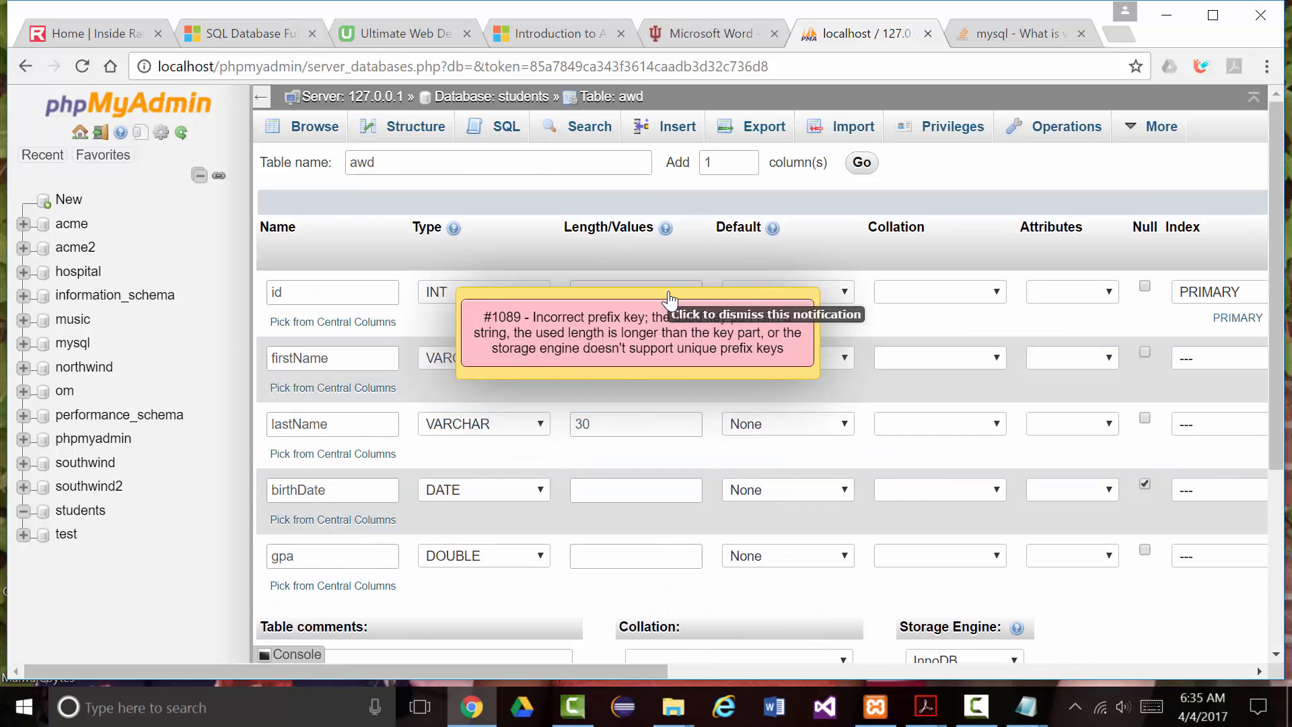
left_click(662, 326)
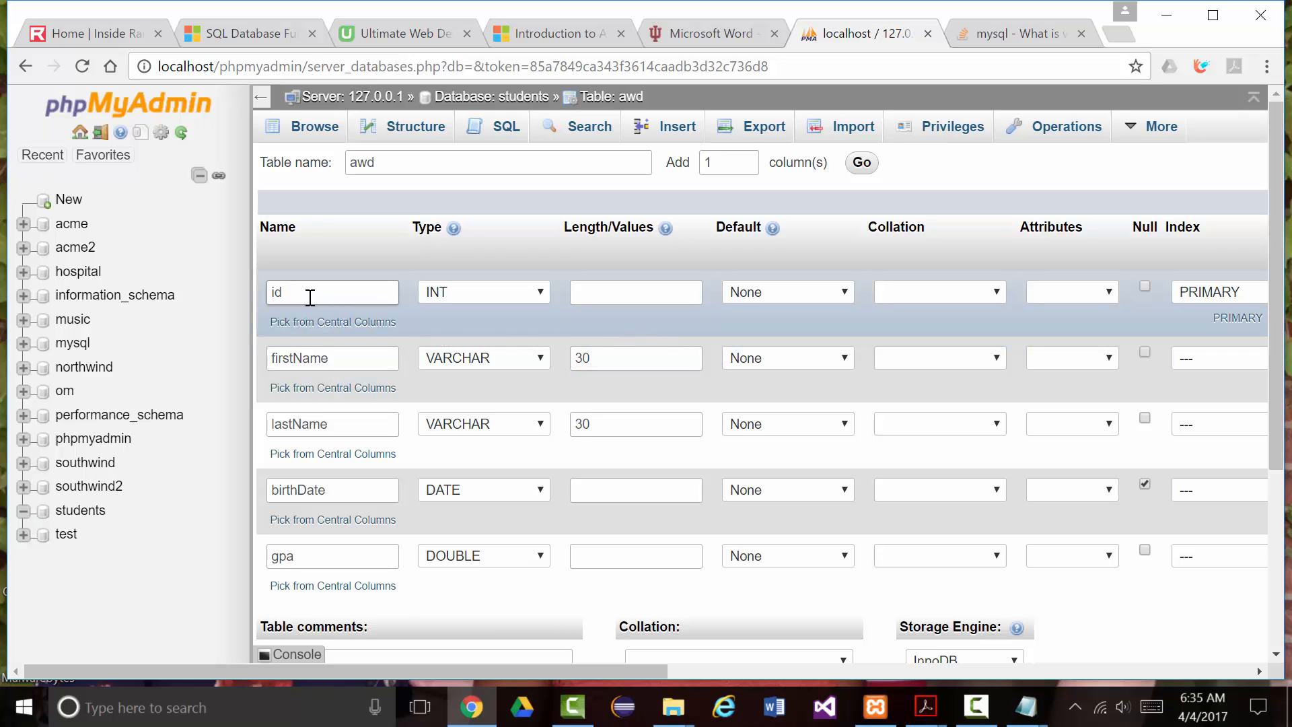
Set the id column's type to INT from the Numeric group of data types
left_click_drag(299, 294, 266, 294)
left_click(540, 292)
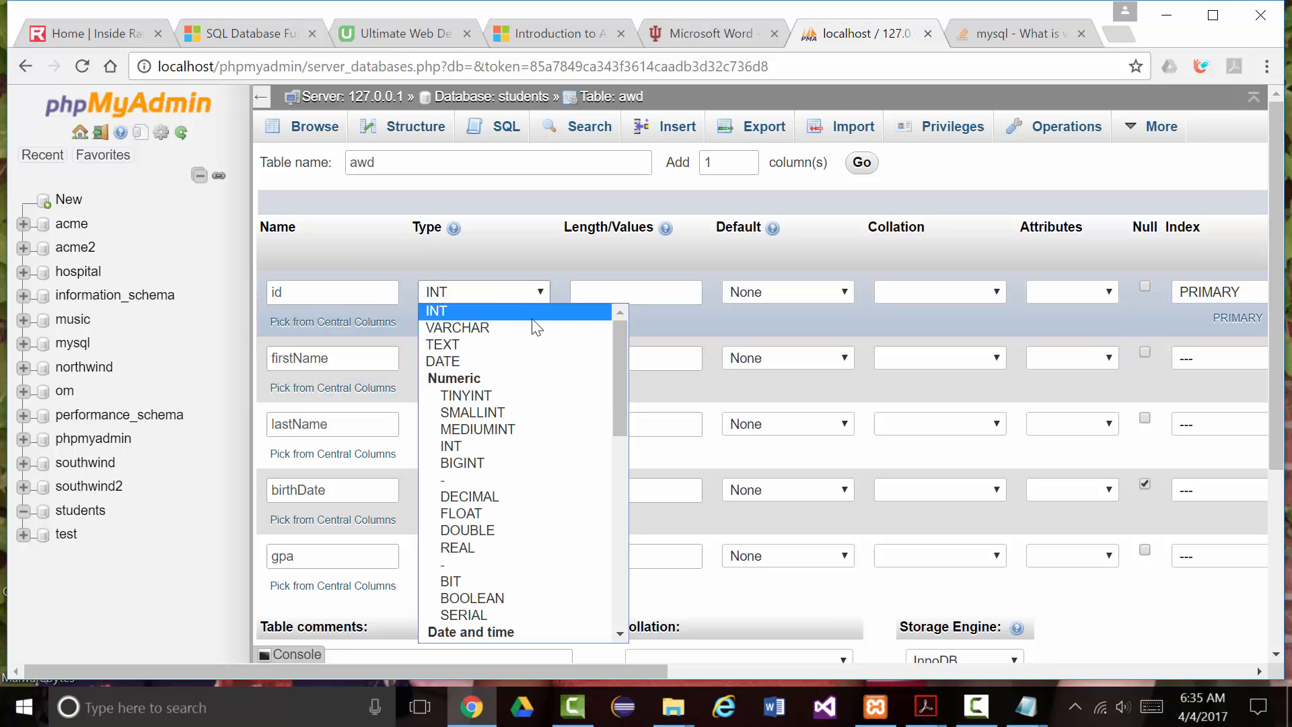
left_click(463, 446)
Check the column definitions, including the length values of the birthDate and gpa columns
scroll(873, 543, "down", 3)
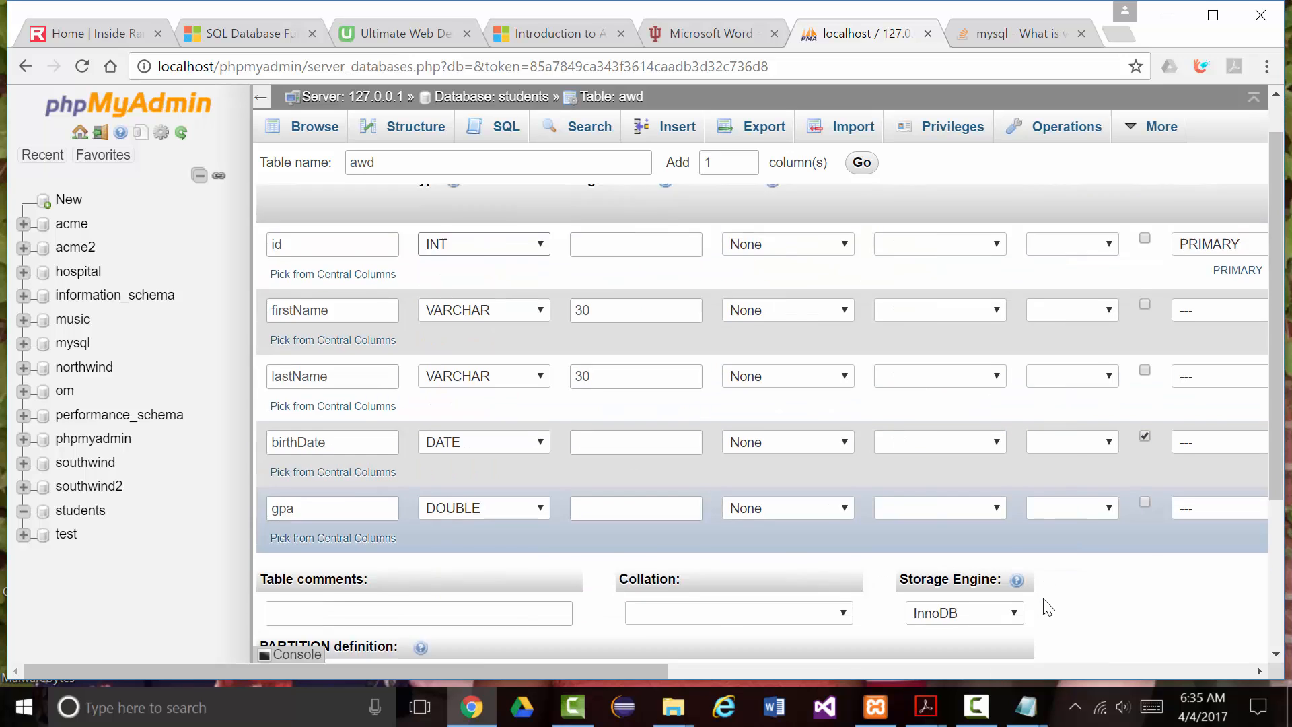
scroll(679, 482, "up", 1)
scroll(679, 481, "up", 2)
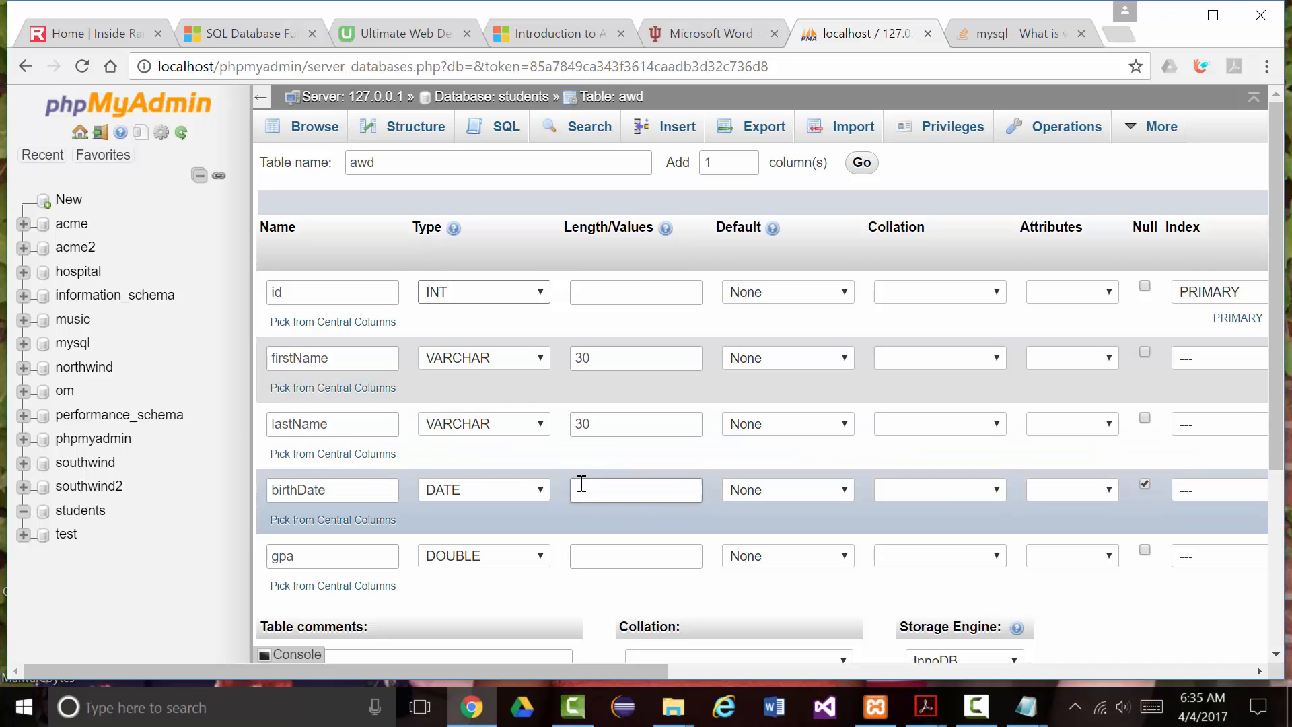
scroll(580, 483, "down", 2)
left_click(576, 390)
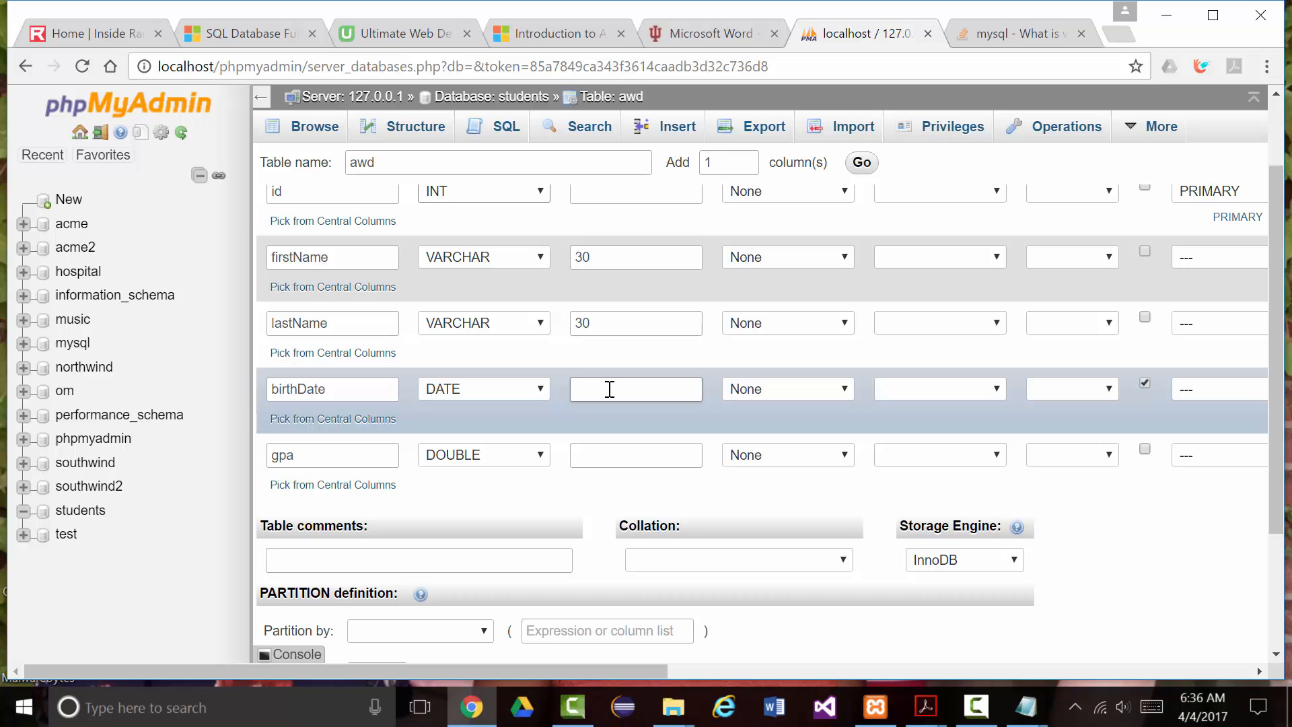
left_click(630, 455)
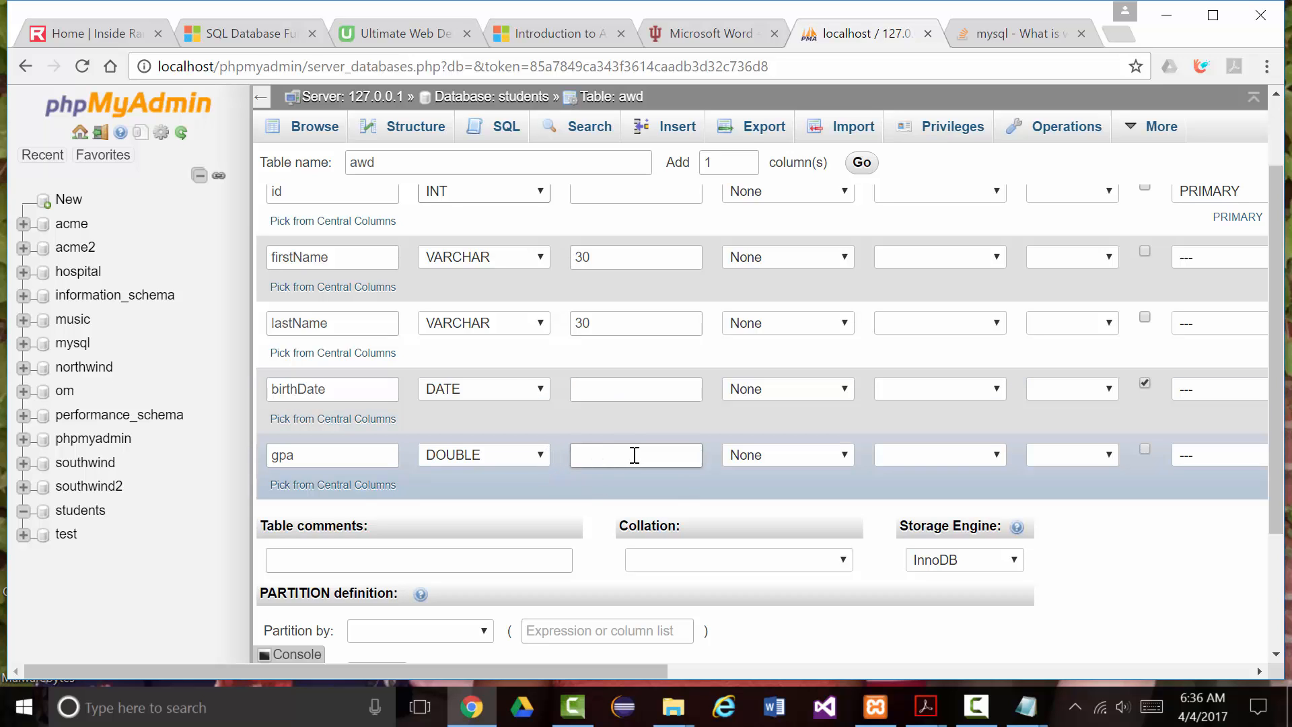
Preview the SQL of the awd table definition and copy the whole CREATE TABLE statement
scroll(639, 456, "down", 2)
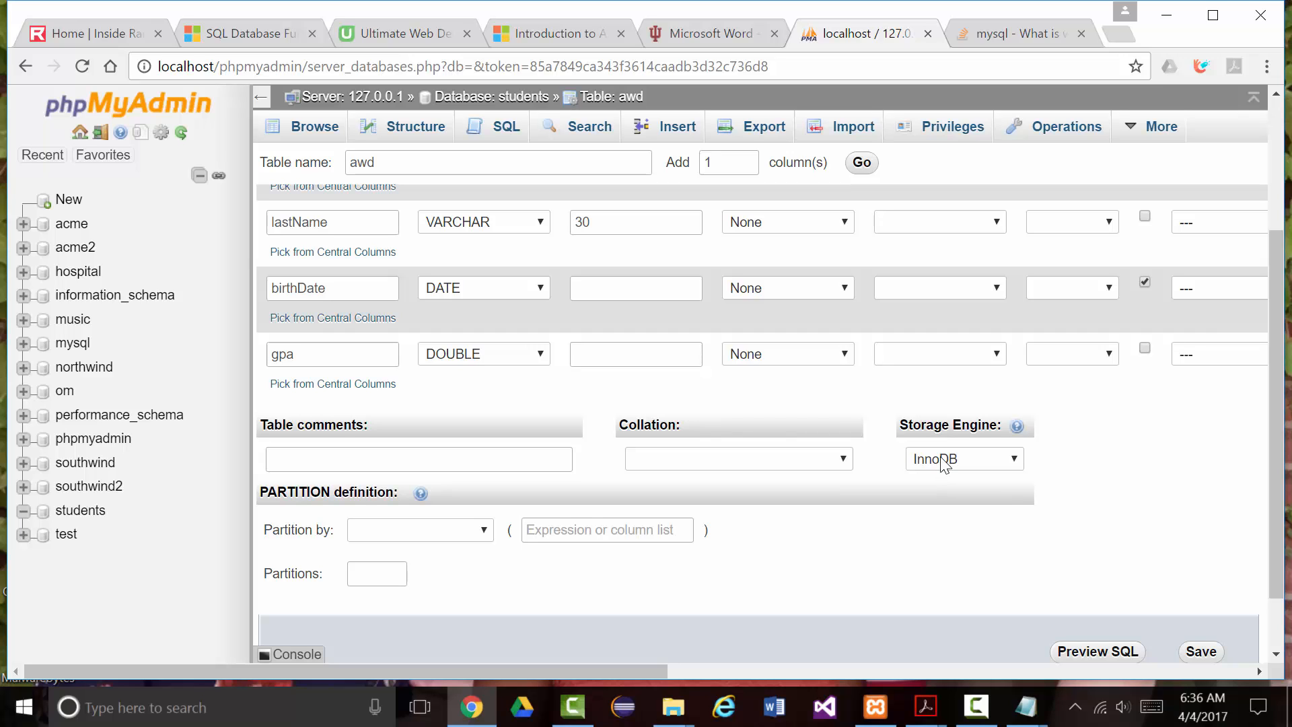
scroll(955, 465, "down", 1)
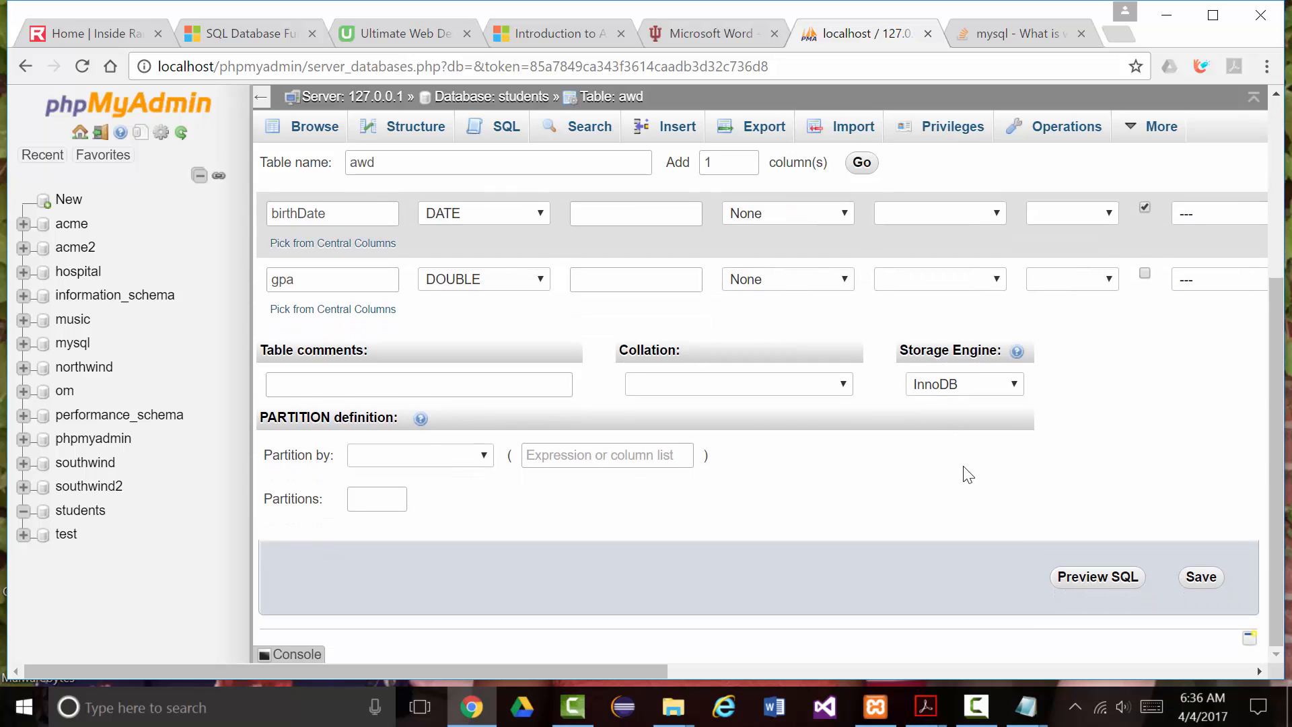
left_click(1103, 583)
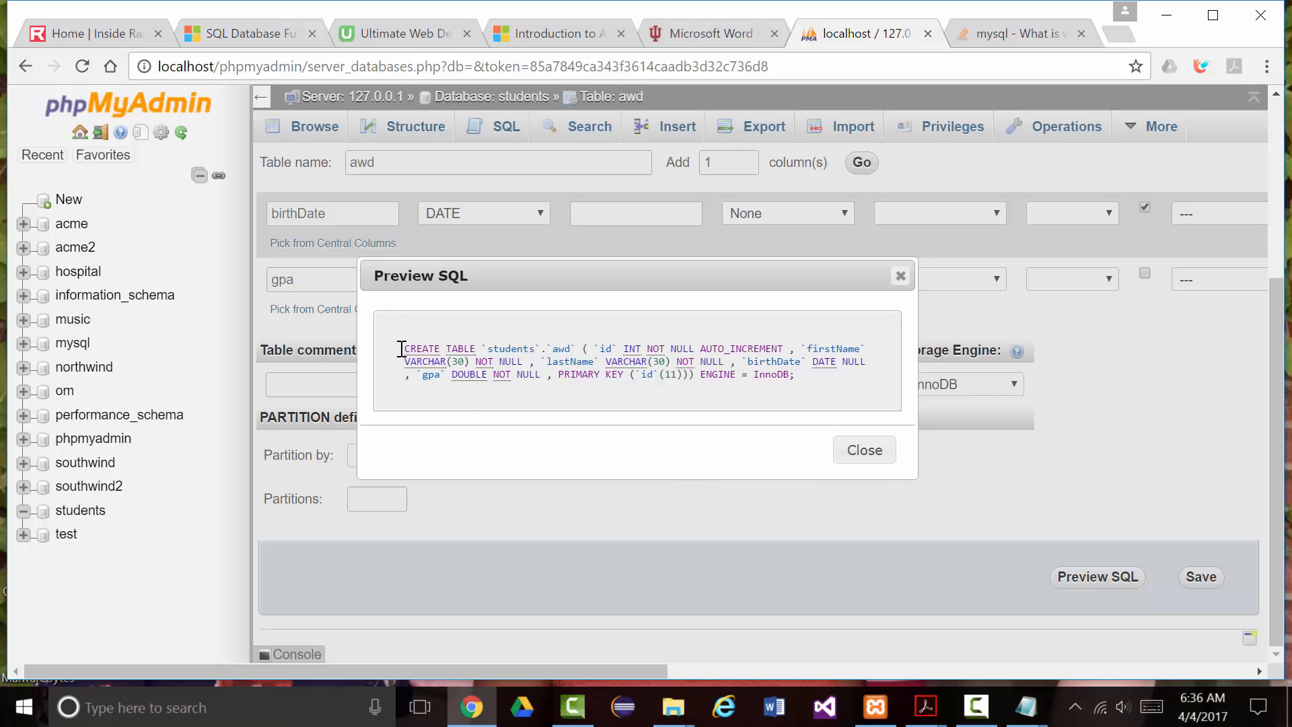
left_click_drag(401, 347, 803, 382)
right_click(613, 367)
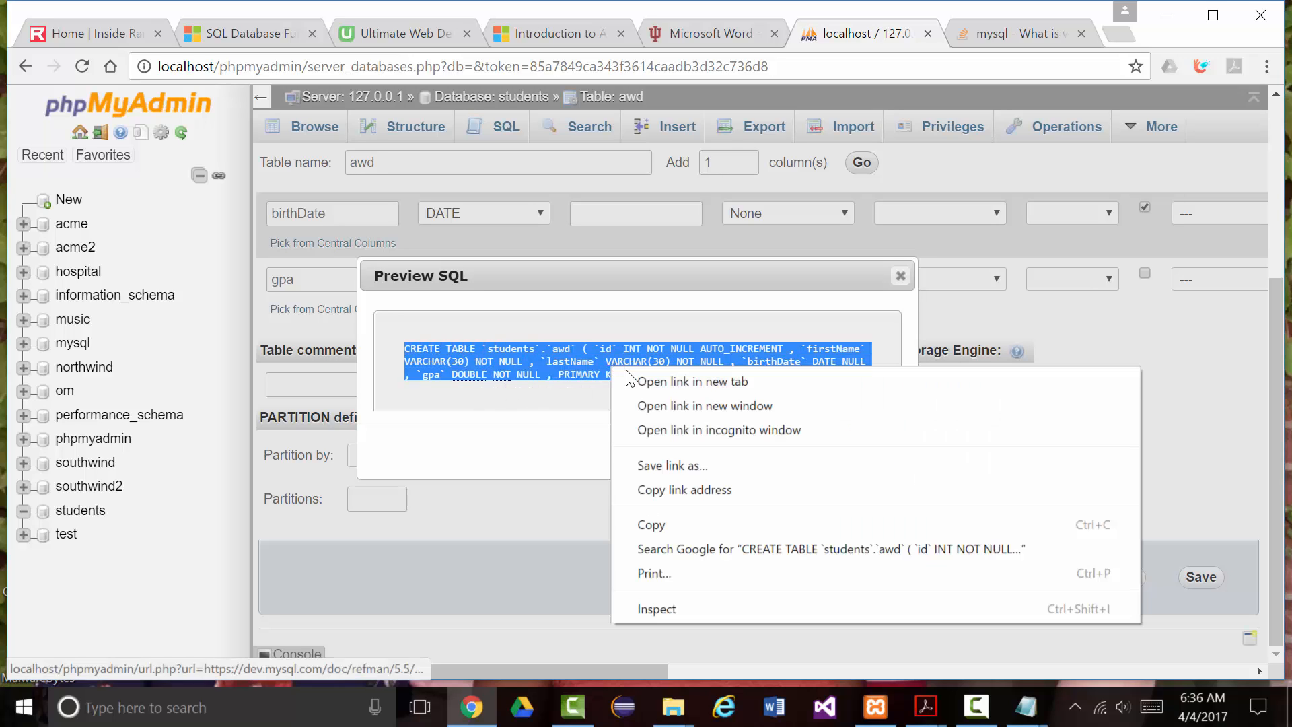
left_click(661, 525)
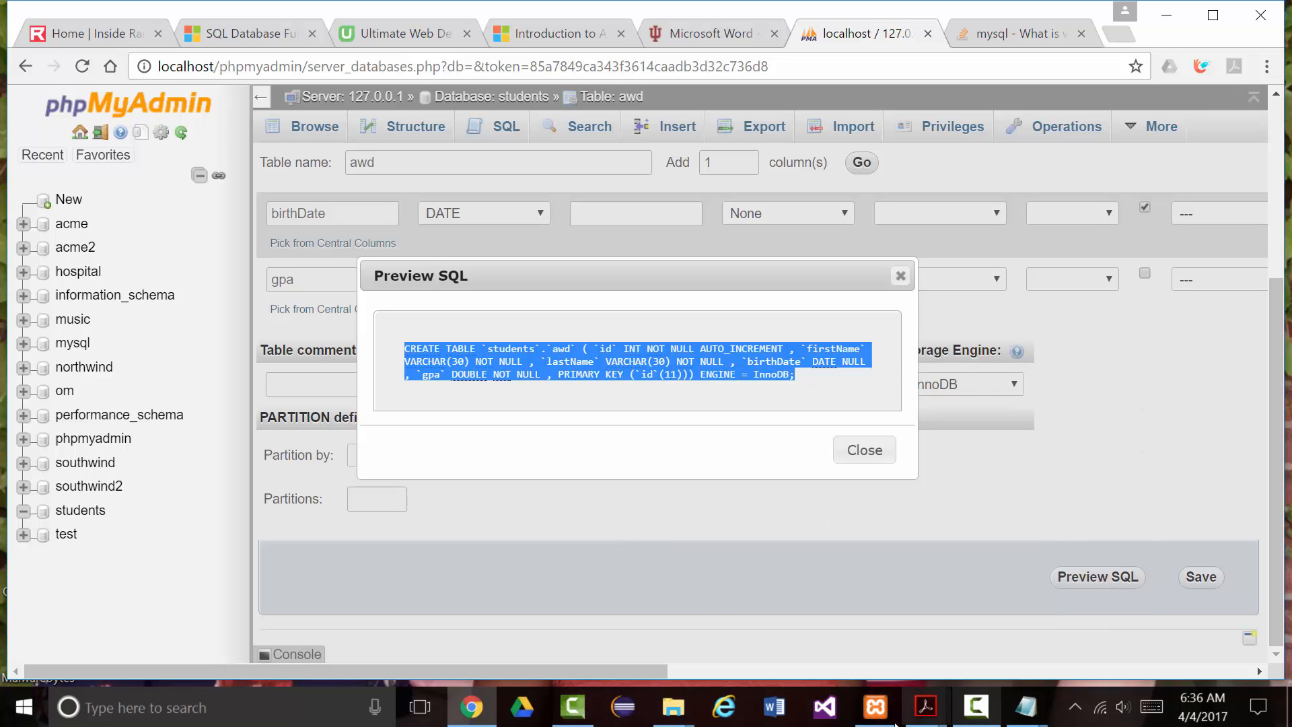
Switch to Notepad++ and paste the copied CREATE TABLE statement into a new document
mouse_move(496, 711)
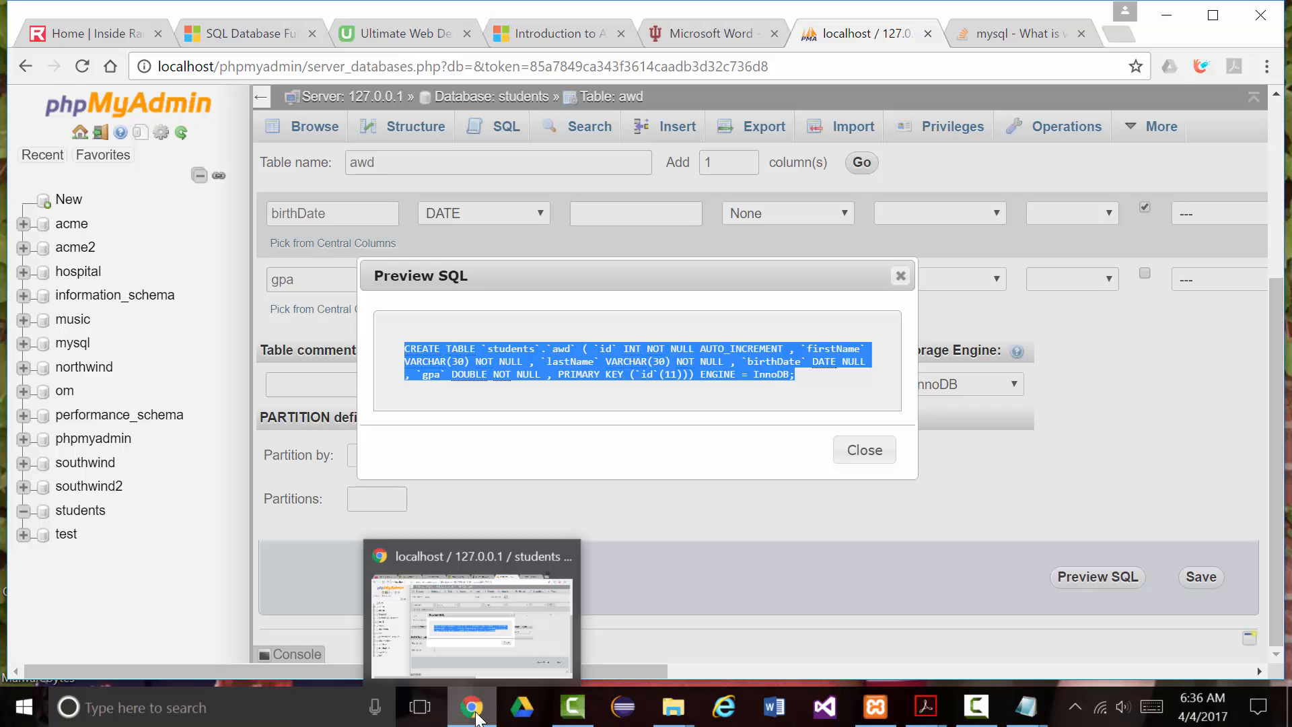
left_click(24, 706)
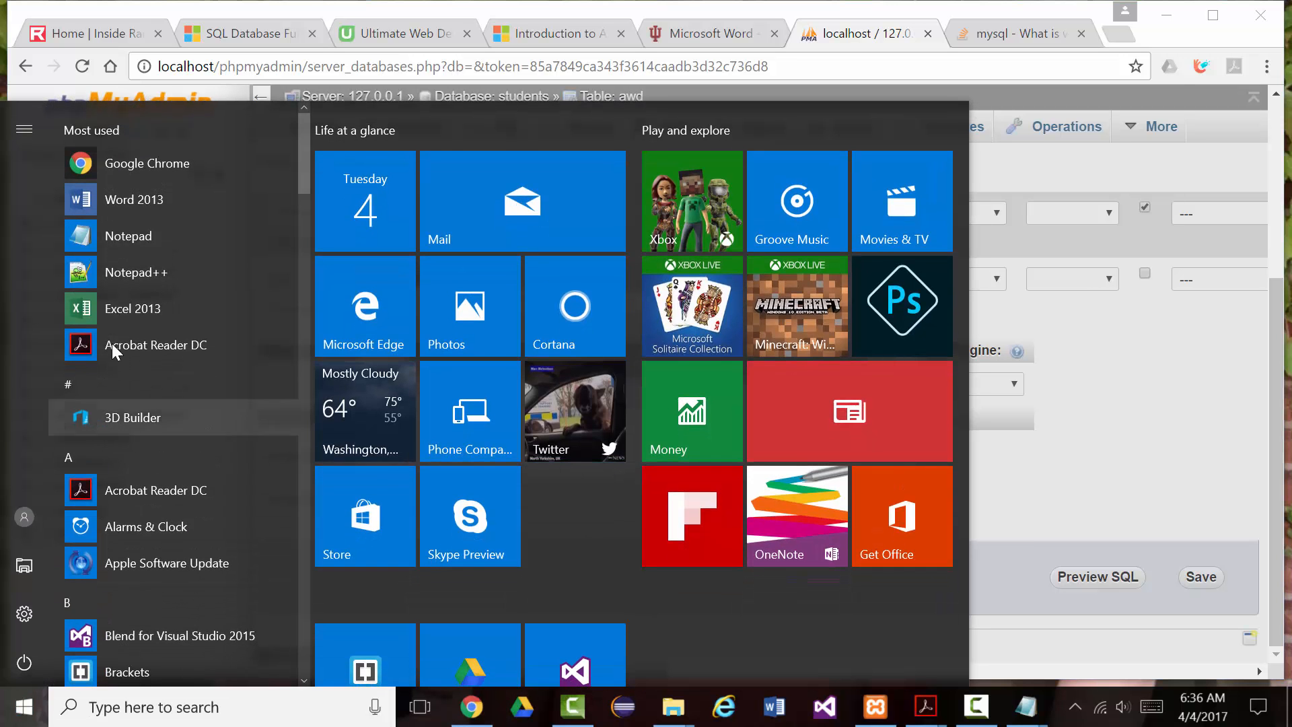
key("Escape")
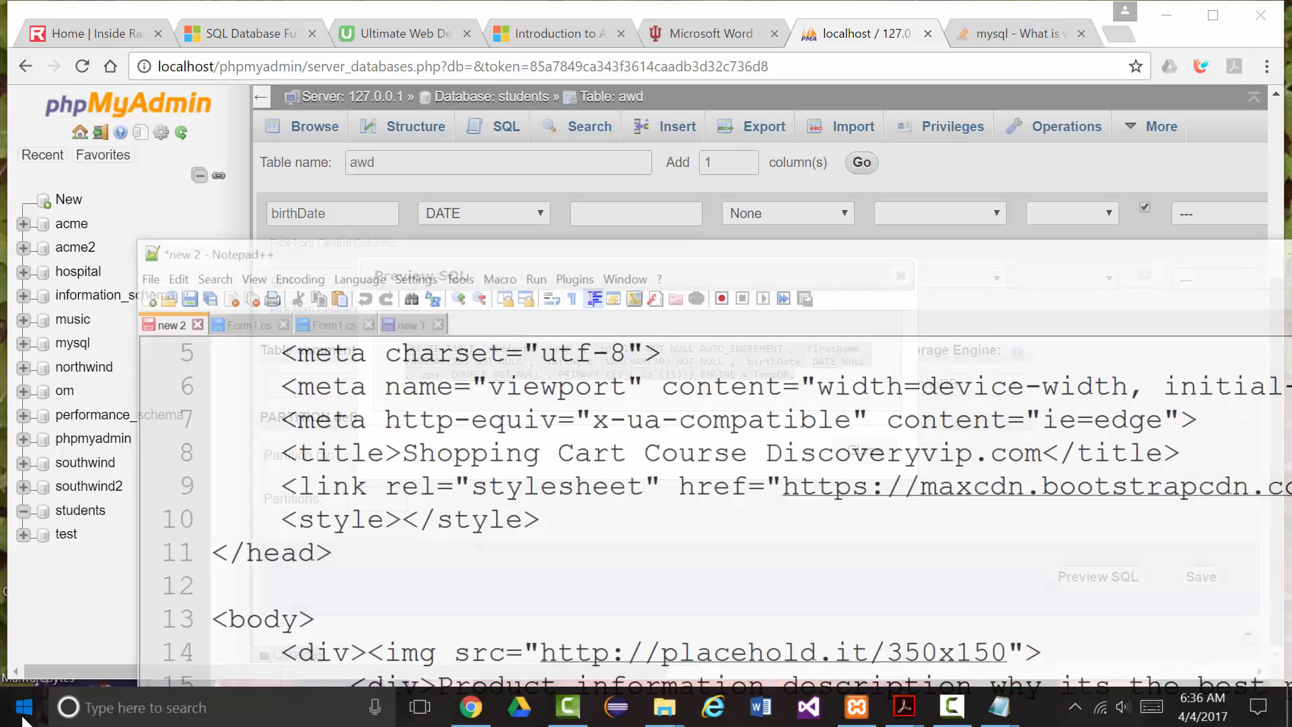
left_click(24, 707)
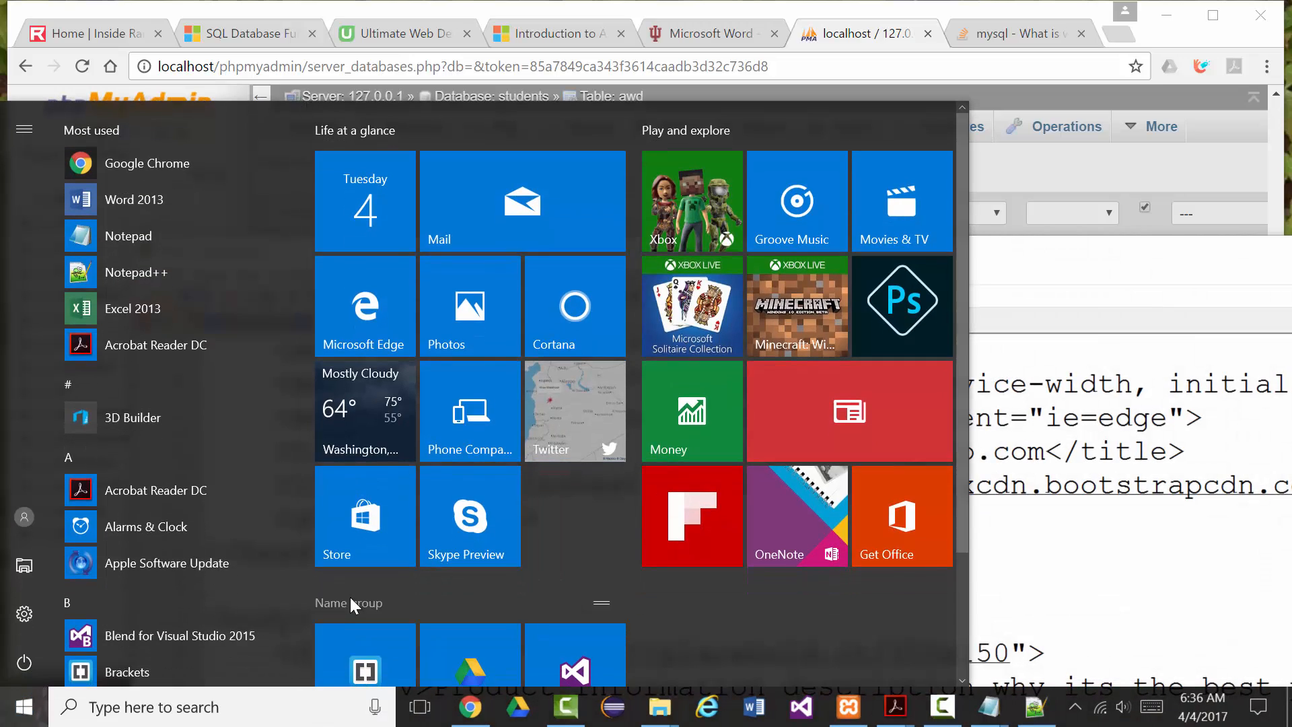
left_click(983, 269)
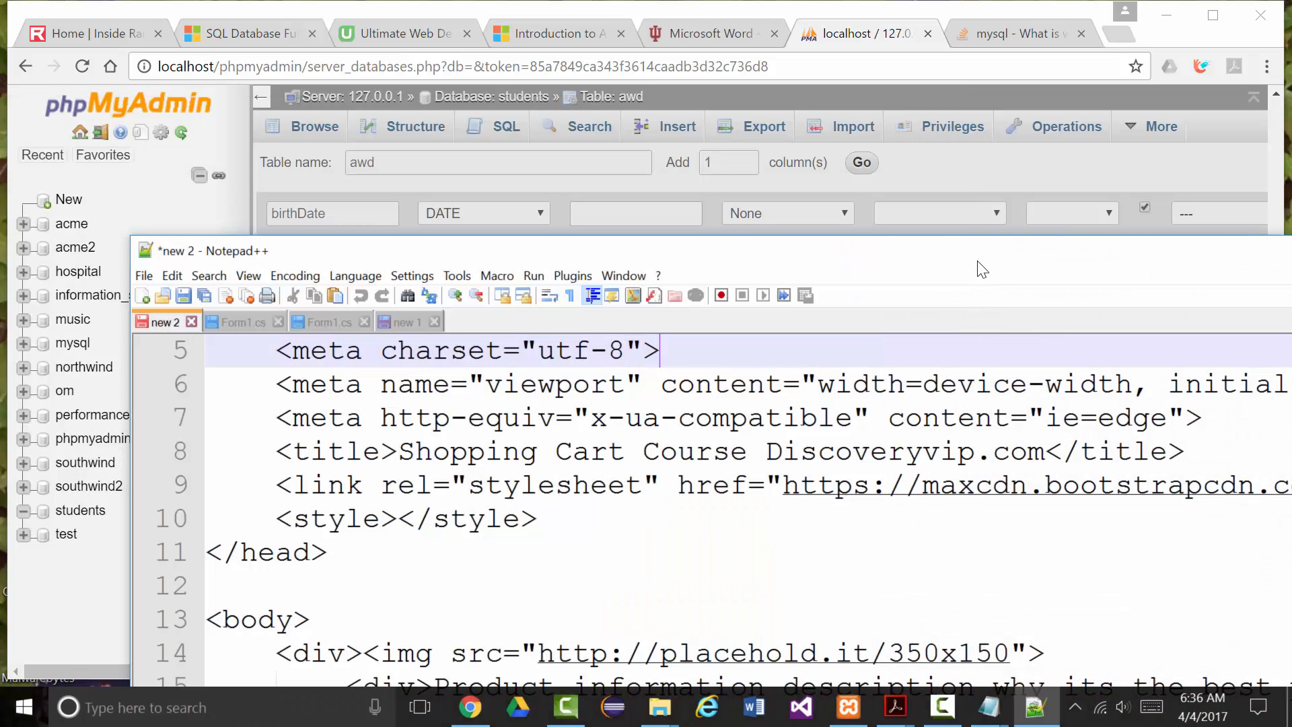
left_click_drag(983, 269, 843, 47)
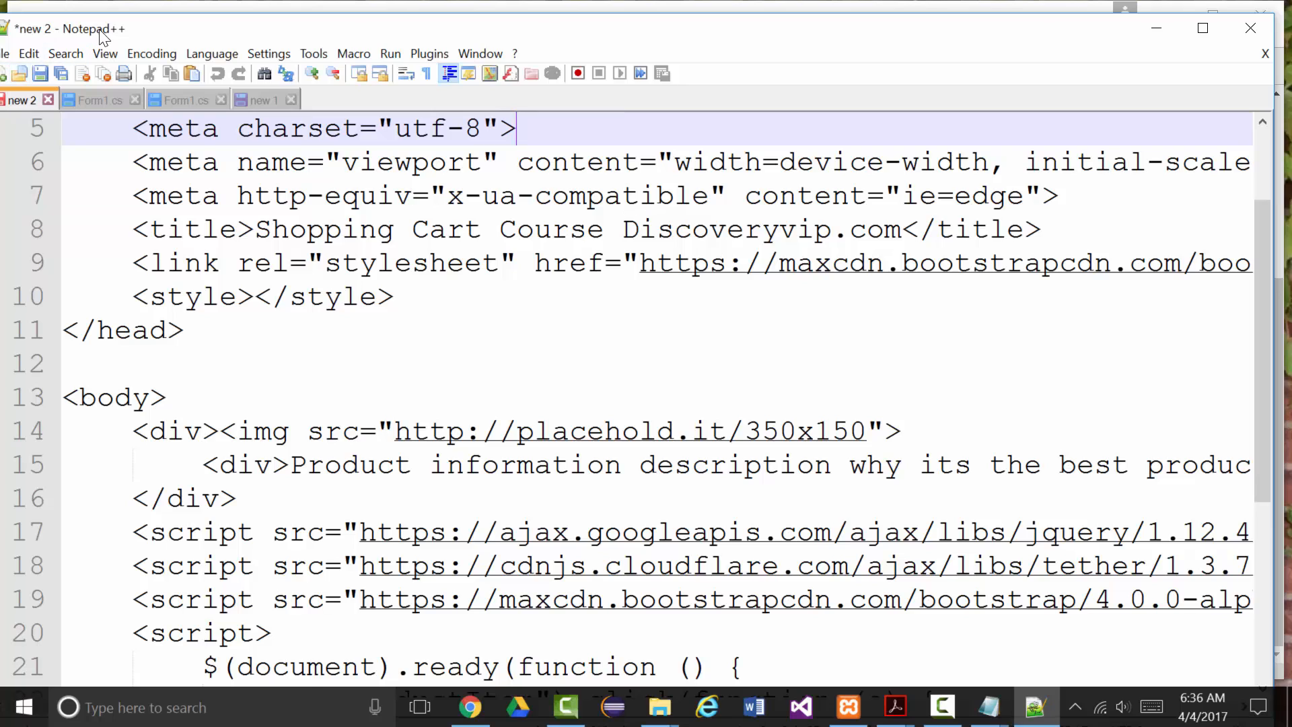
left_click_drag(101, 37, 204, 37)
left_click(101, 73)
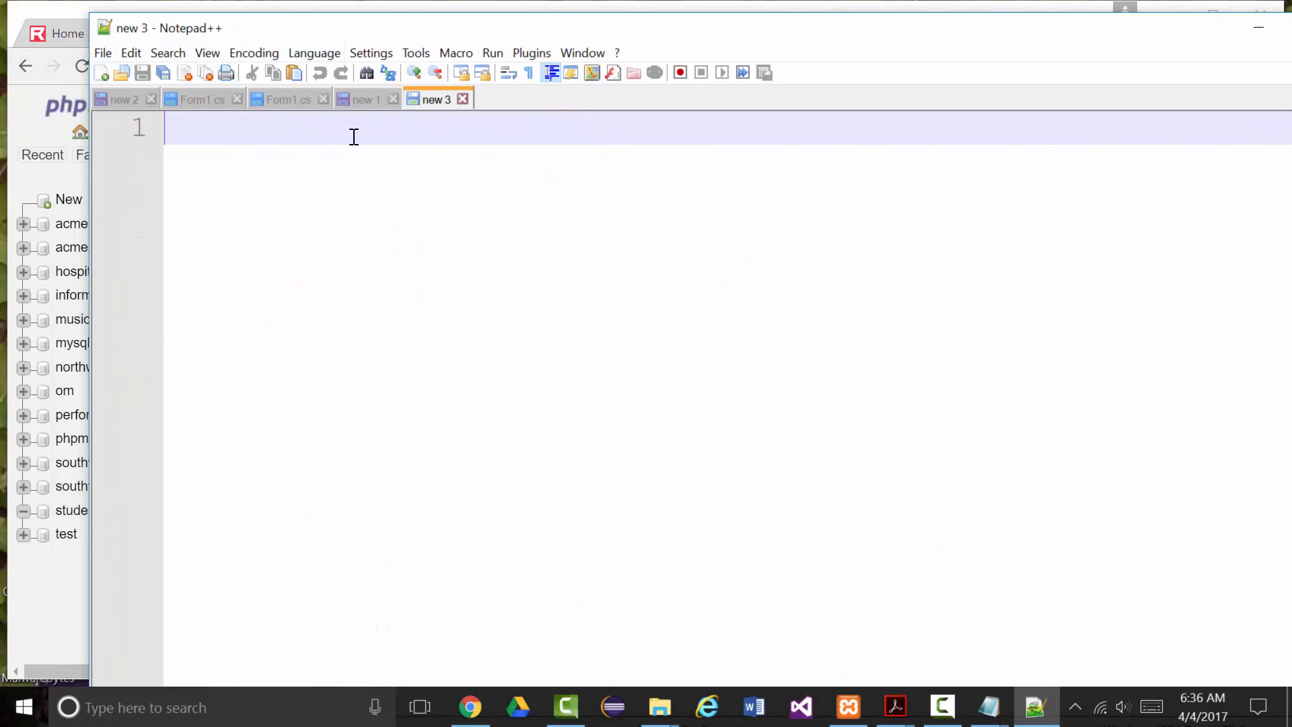
key("ctrl+v")
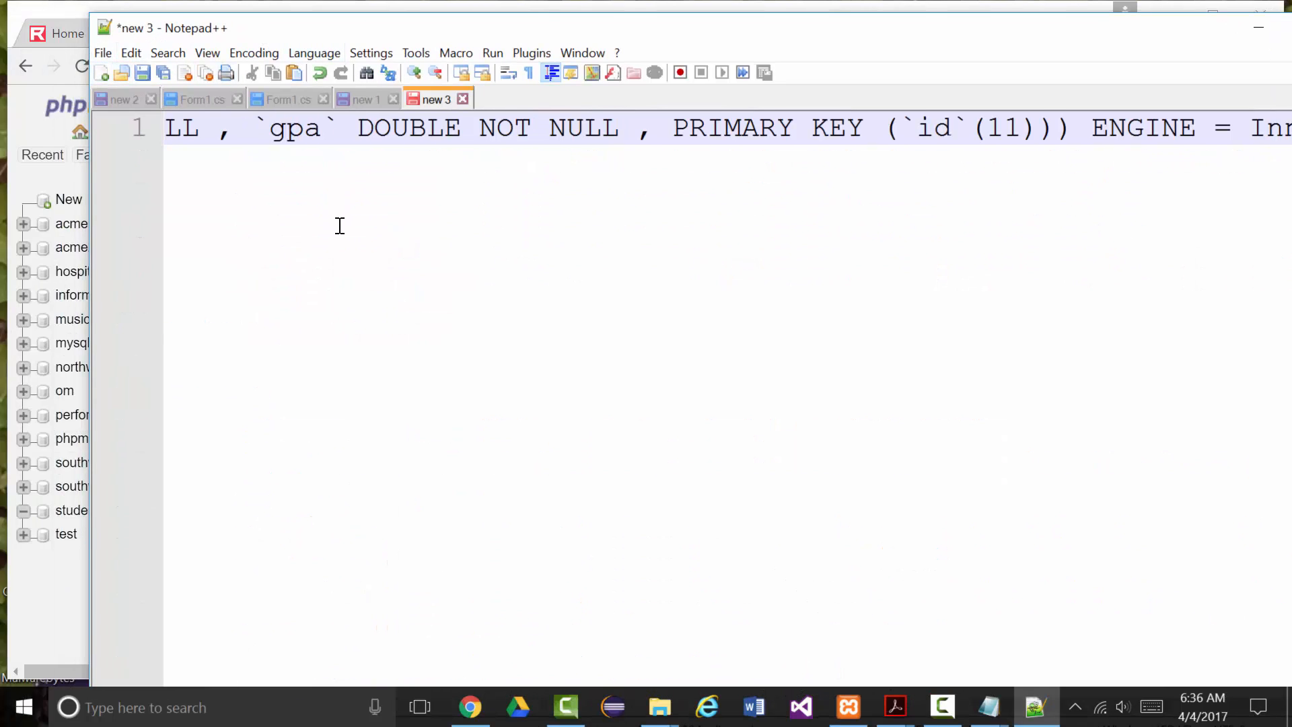
Split the statement after the table name and the opening parenthesis, and indent the id column definition on its own line
key("Home")
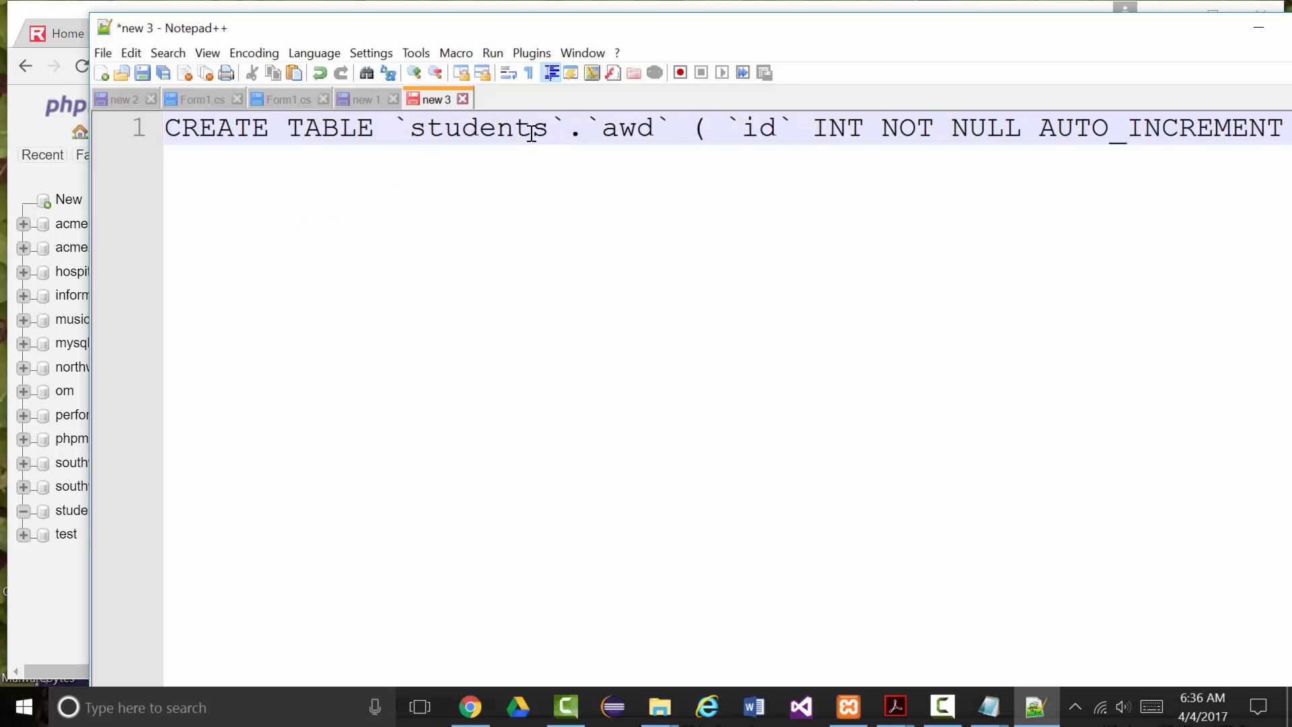
left_click(685, 129)
key("Return")
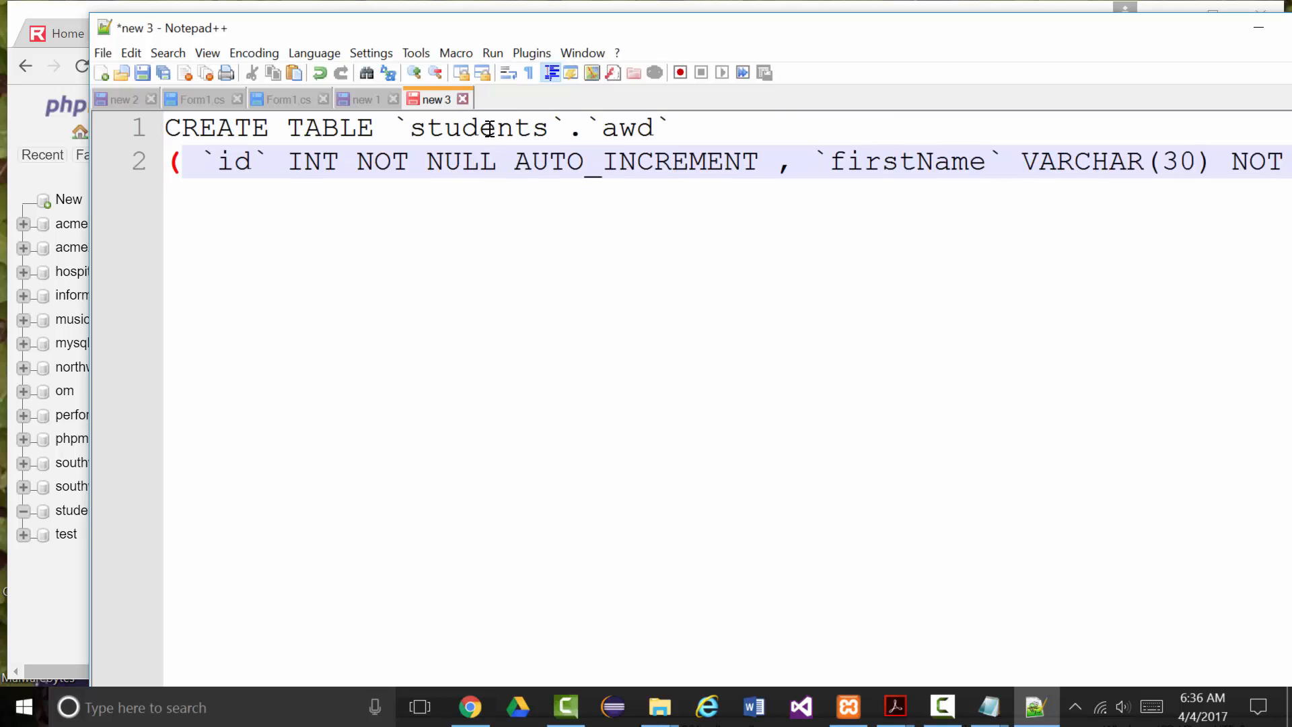
left_click(210, 162)
key("Return")
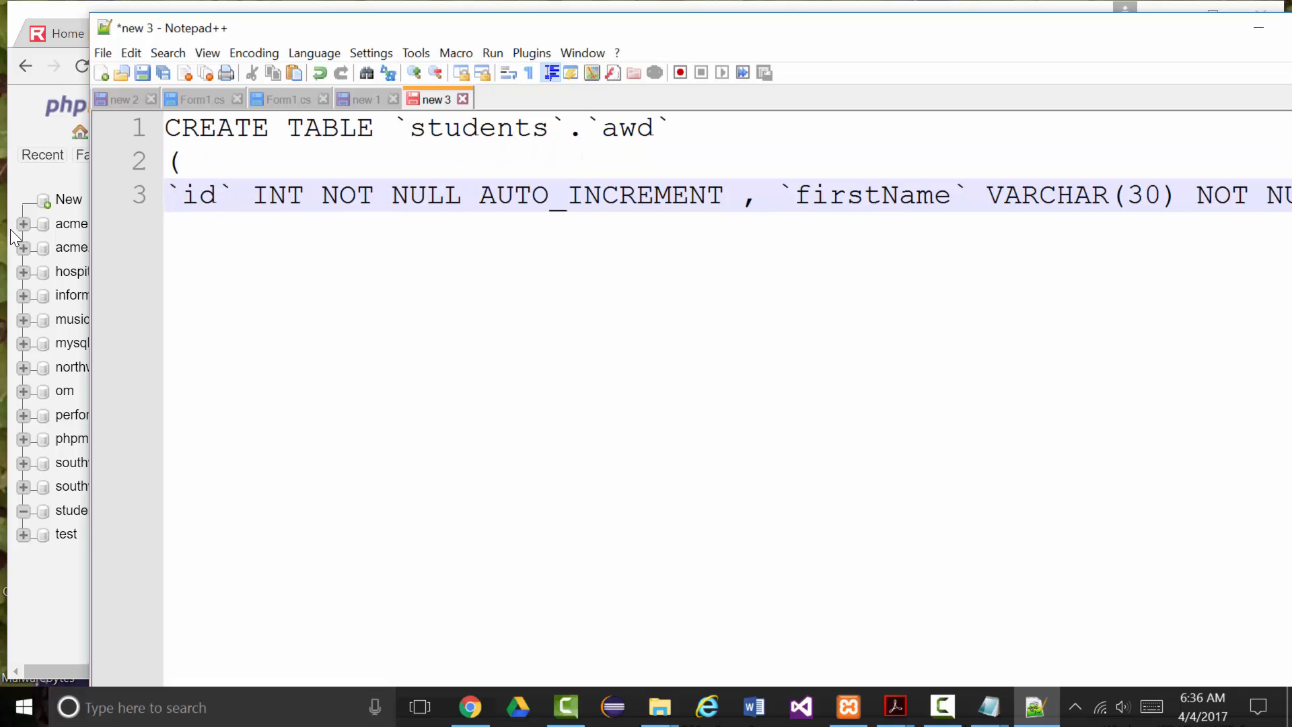
key("Tab")
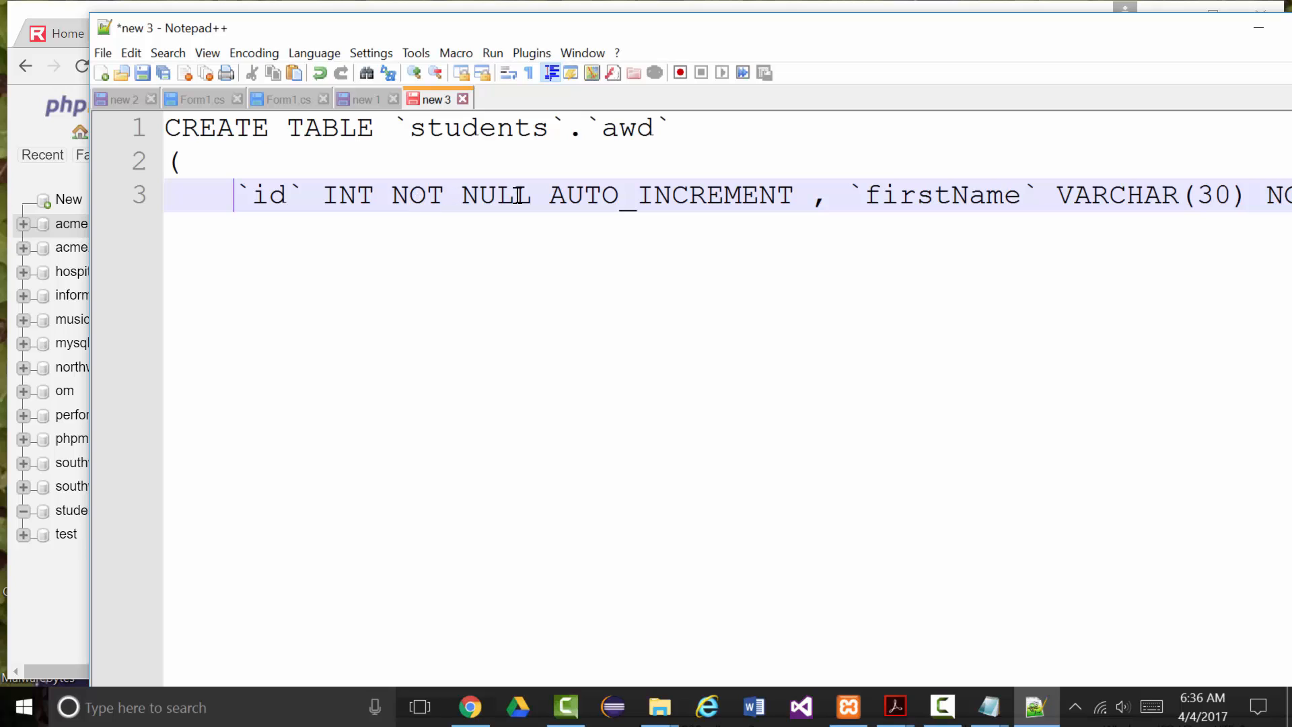
Place firstName, lastName, birthDate, gpa and PRIMARY KEY each on a separate line, aligning the data types of lastName and gpa
left_click(851, 193)
key("Return")
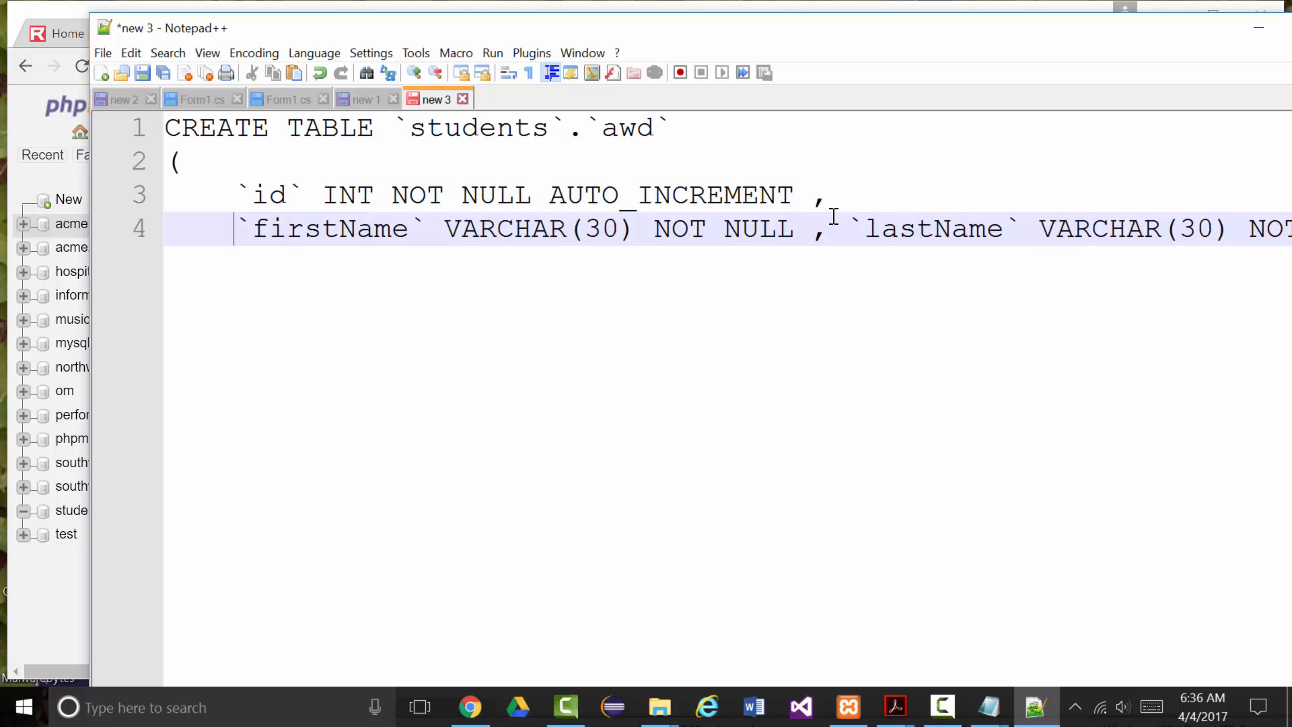
left_click(851, 227)
key("Return")
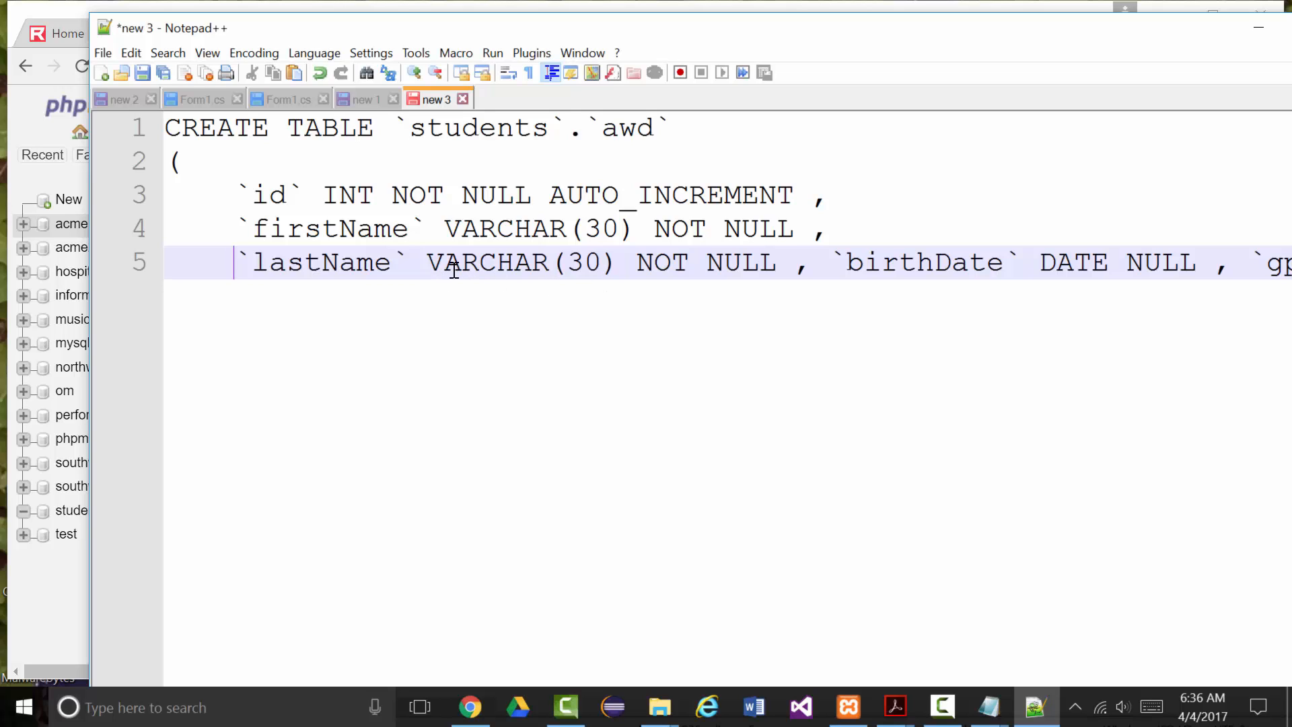
left_click(420, 263)
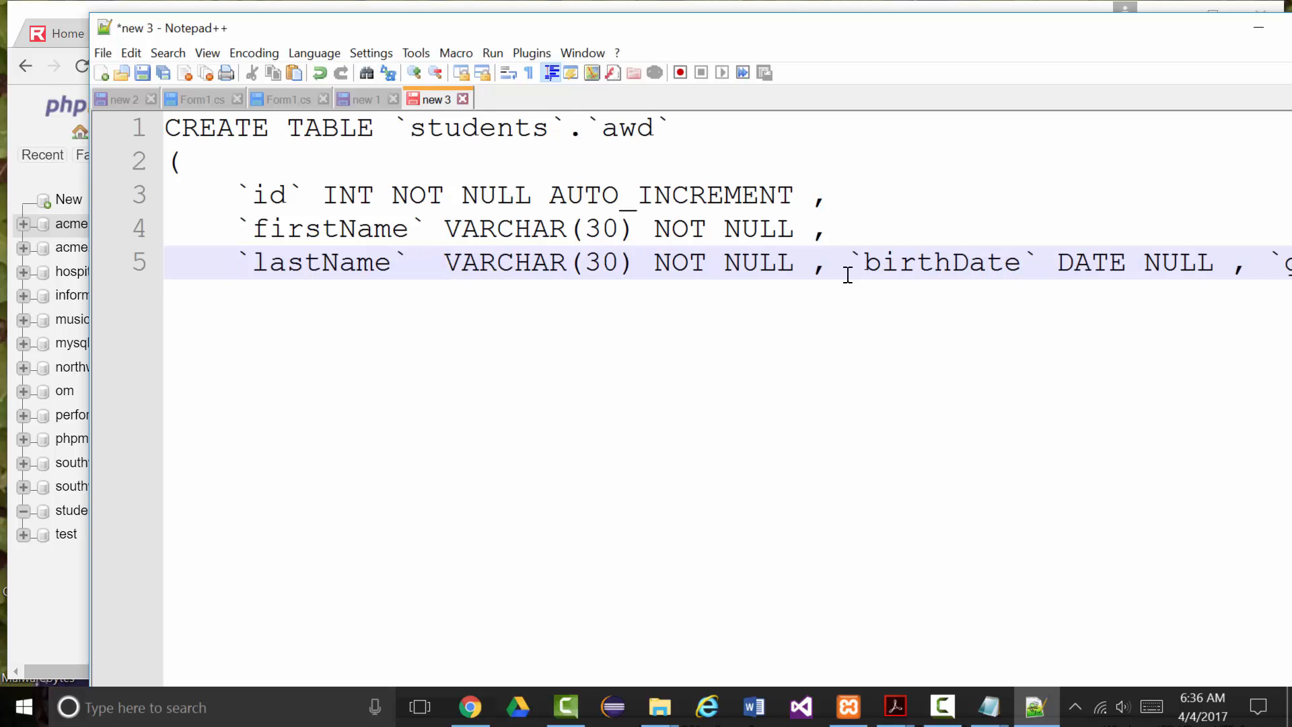
key("Return")
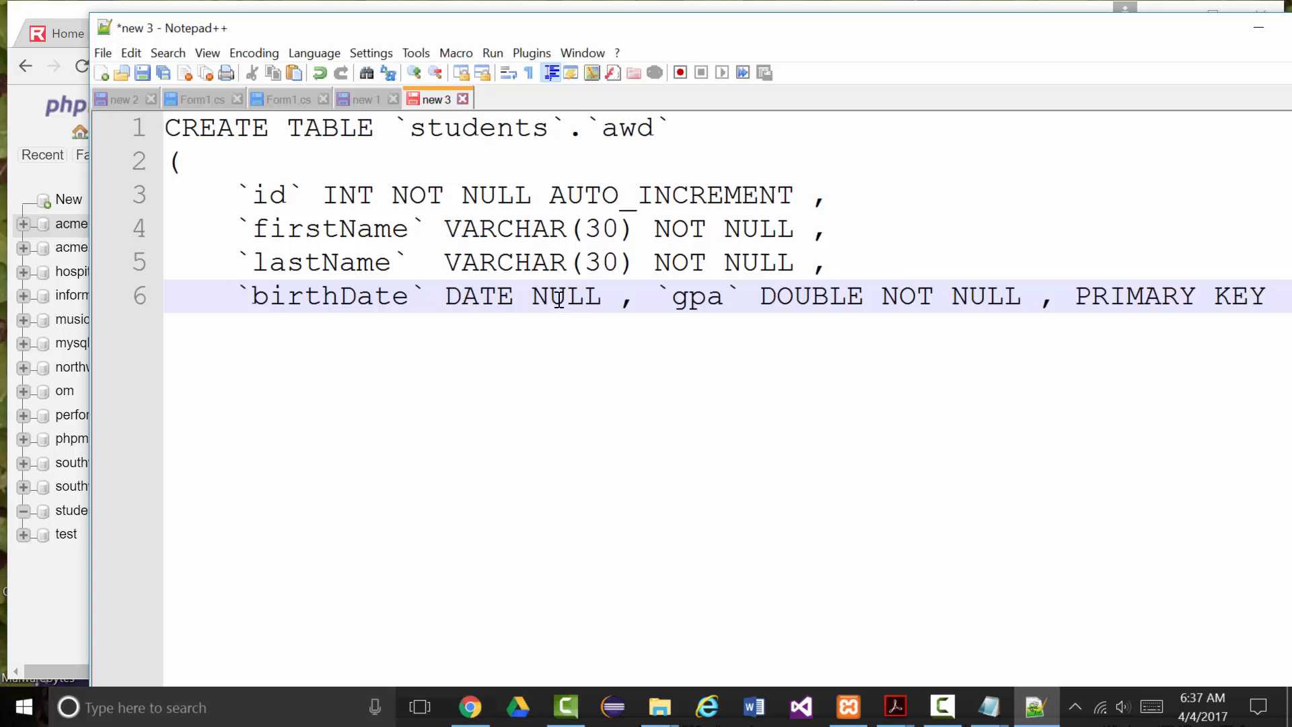
double_click(647, 298)
key("Return")
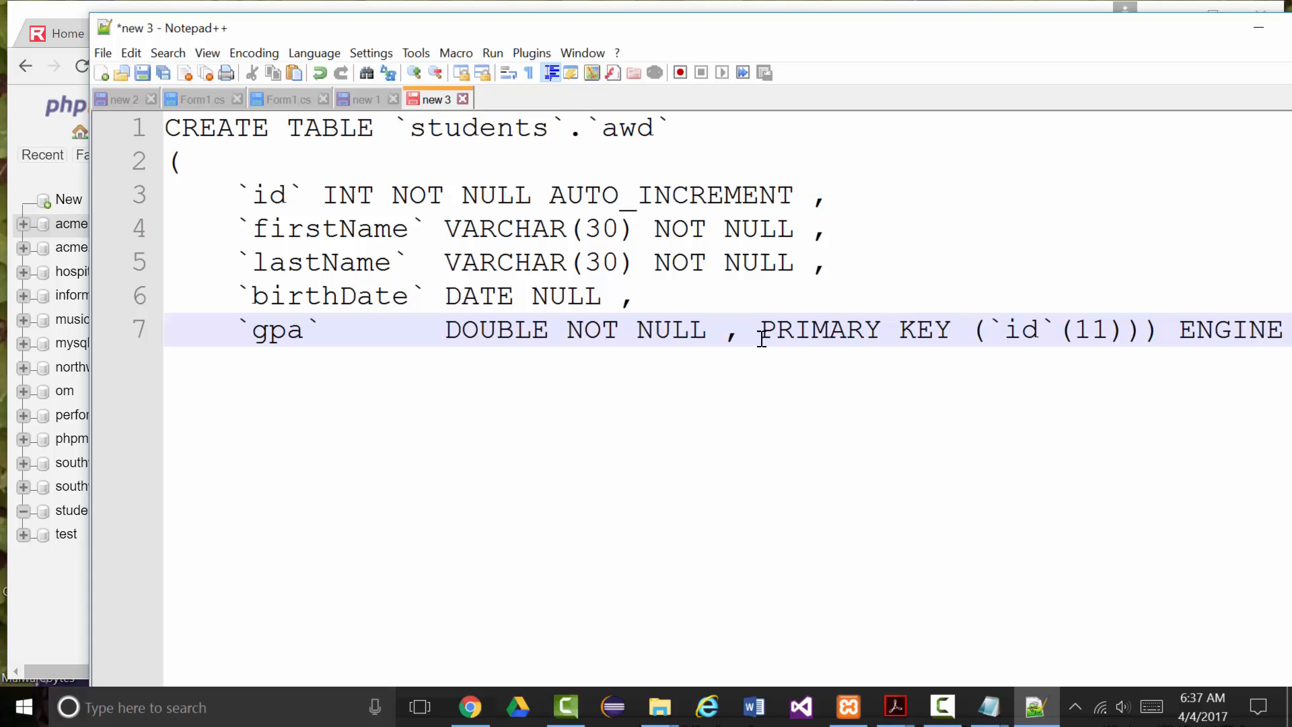
key("Return")
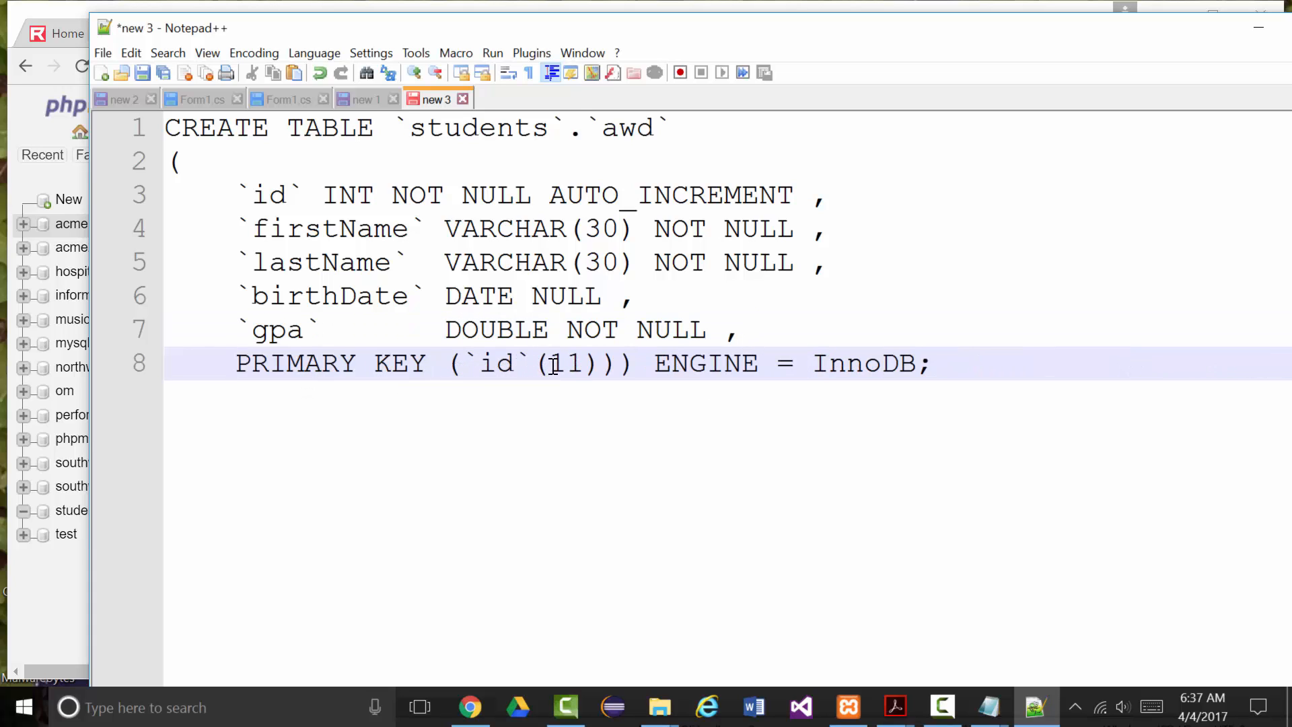
Remove (11) from the primary key's id and put the closing parenthesis with ENGINE = InnoDB on its own unindented line
left_click_drag(532, 365, 597, 364)
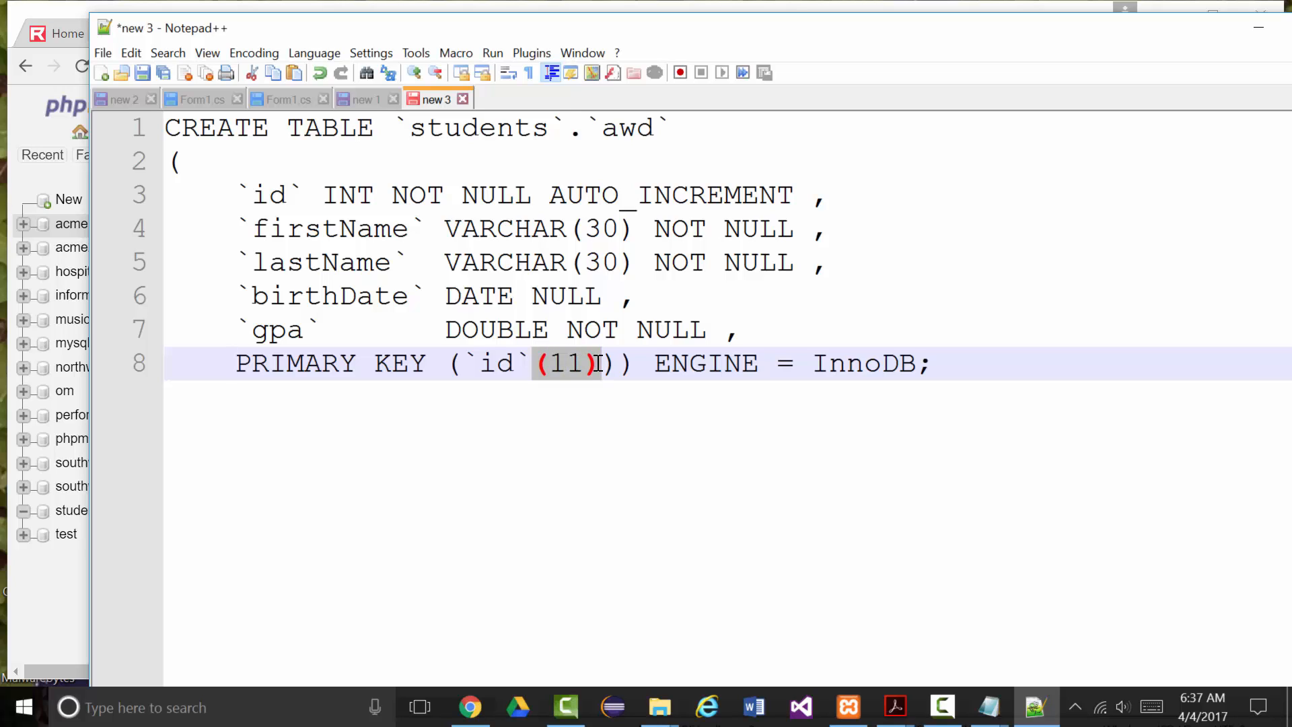
key("Delete")
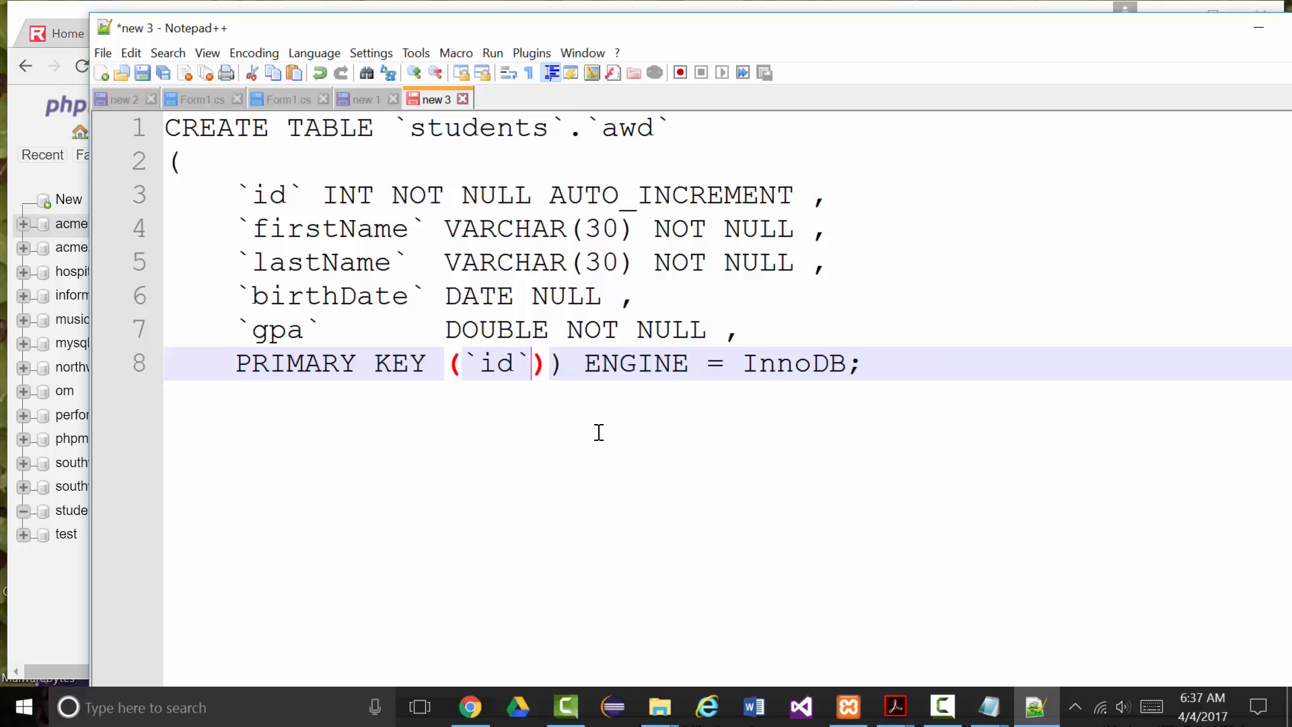
left_click(584, 364)
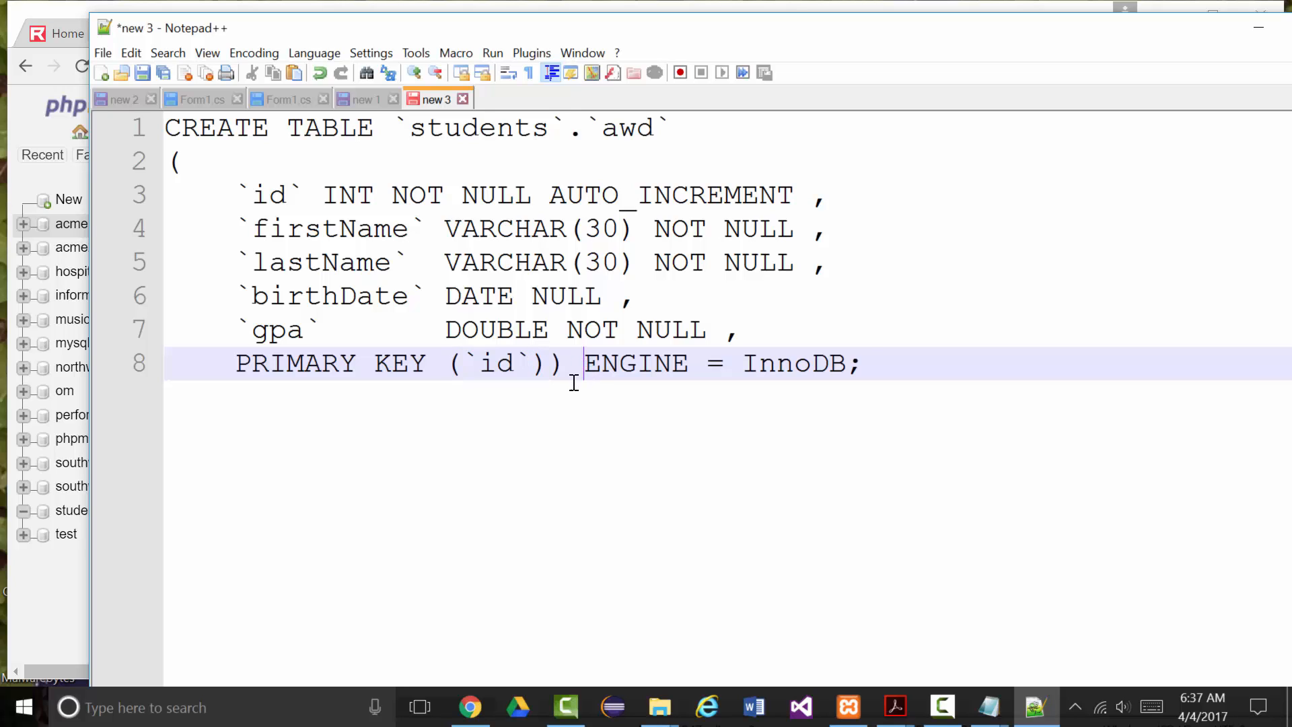
left_click(549, 372)
key("Return")
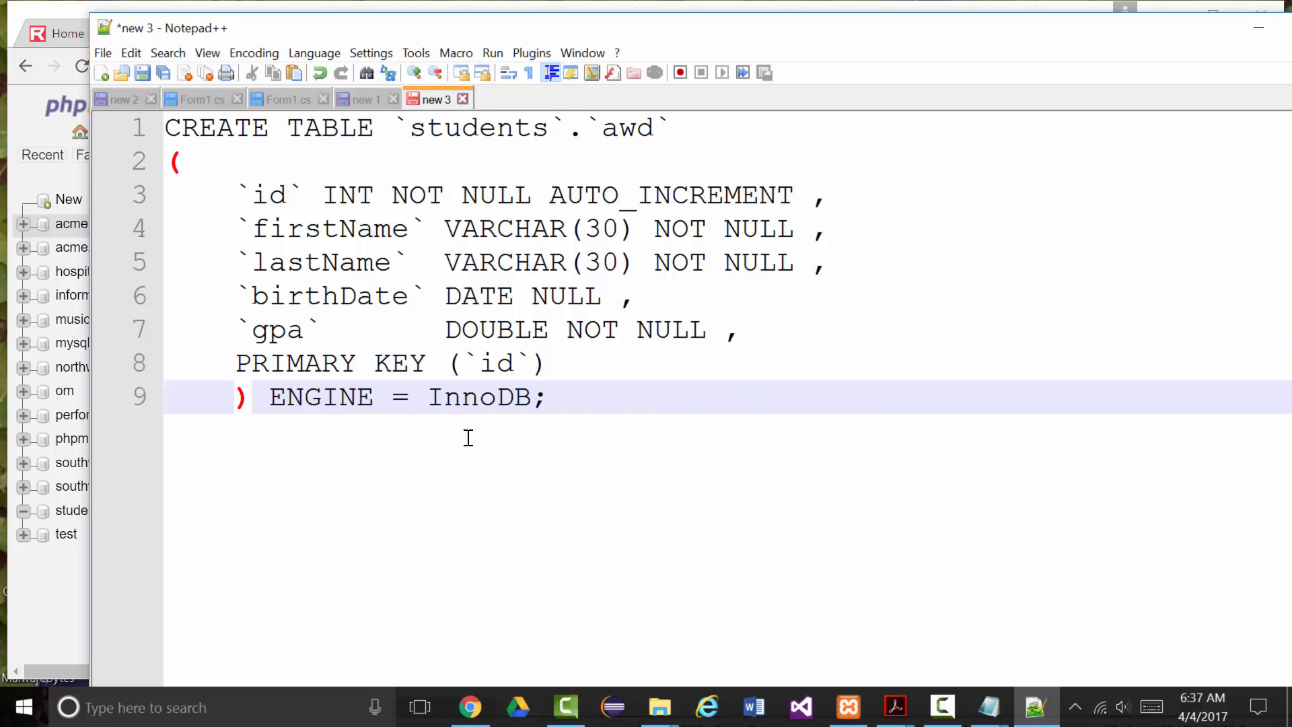
key("BackSpace")
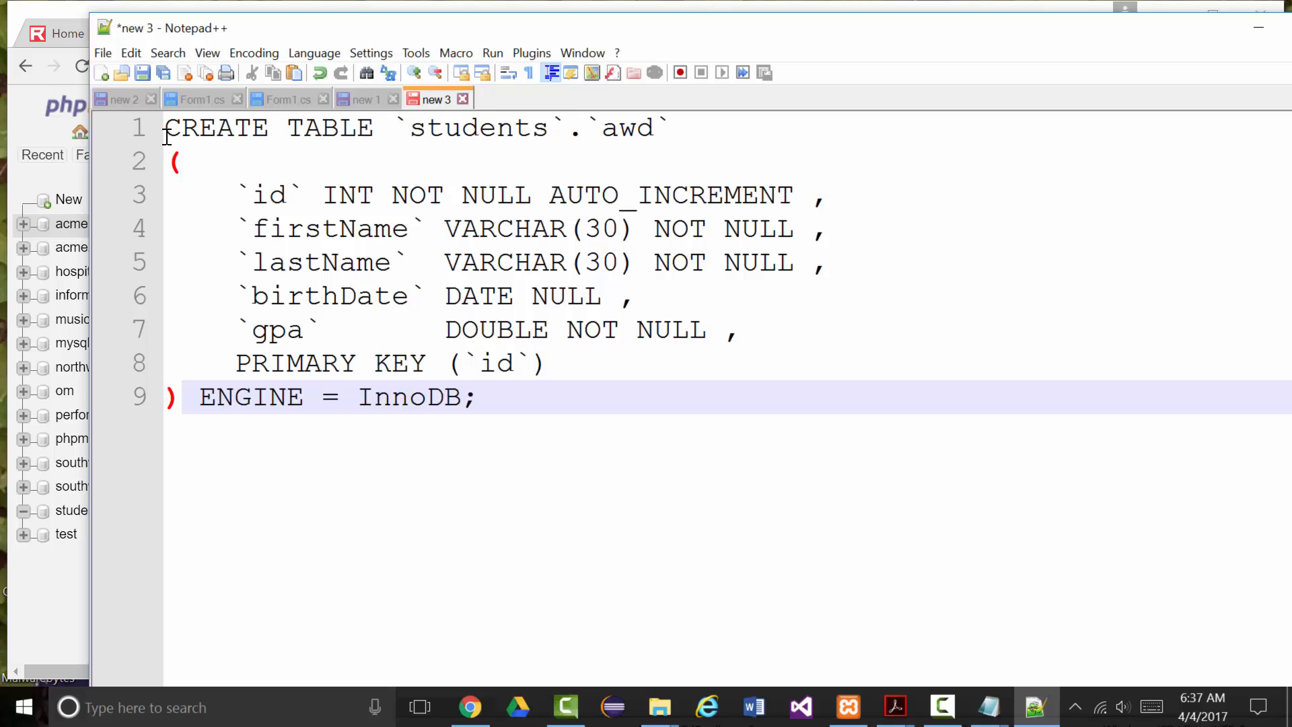
Copy the entire corrected CREATE TABLE statement, switch back to phpMyAdmin in Chrome and close the SQL preview
left_click_drag(166, 138, 567, 442)
key("ctrl+c")
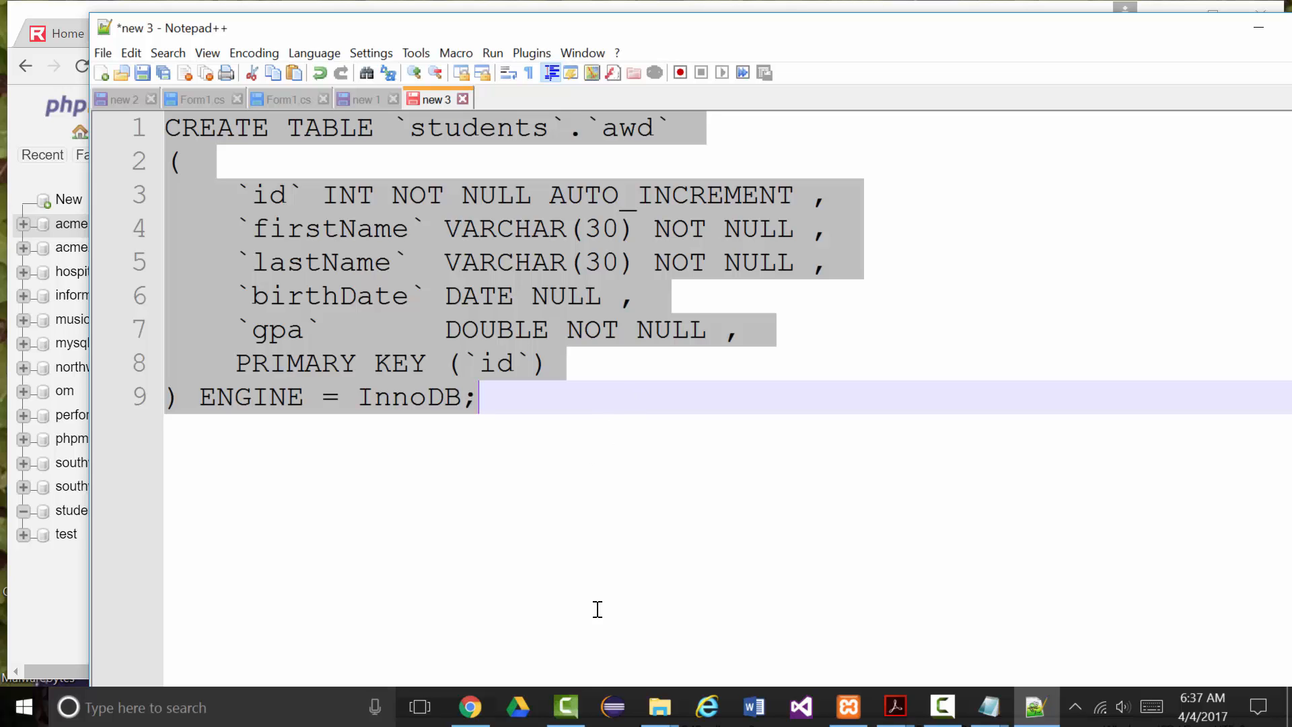
left_click(470, 707)
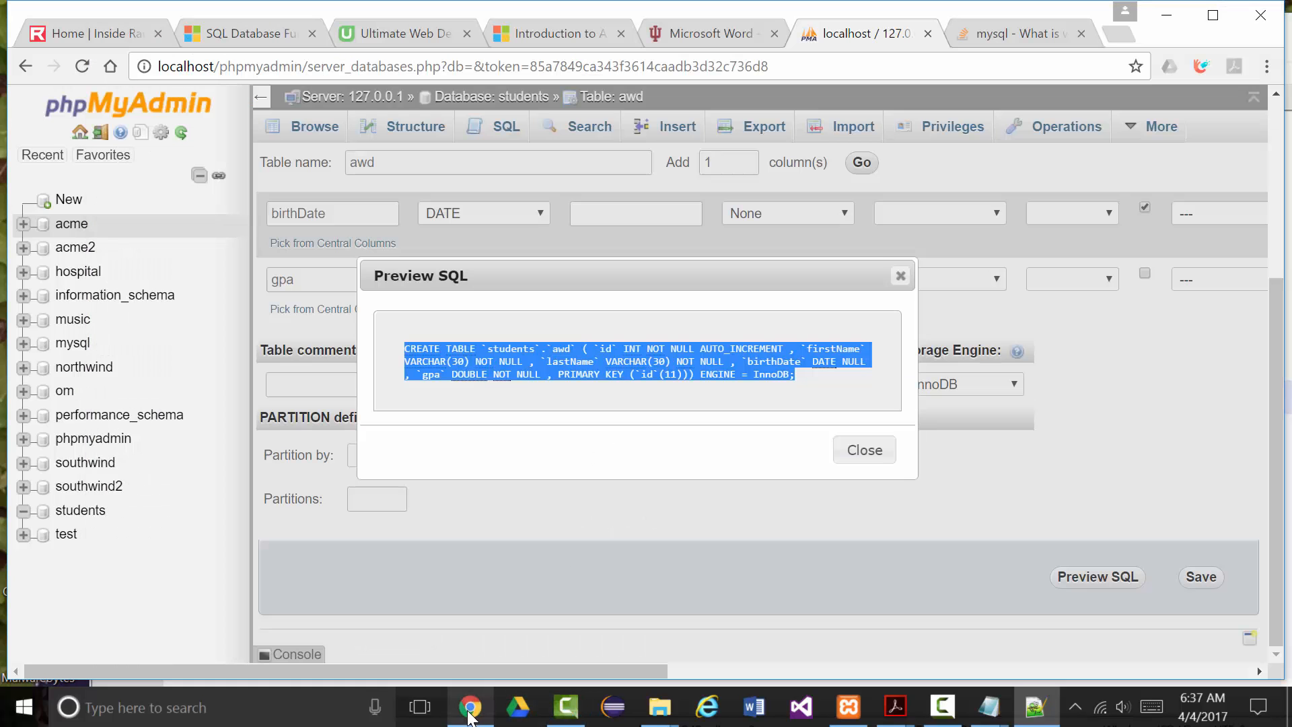
left_click(867, 451)
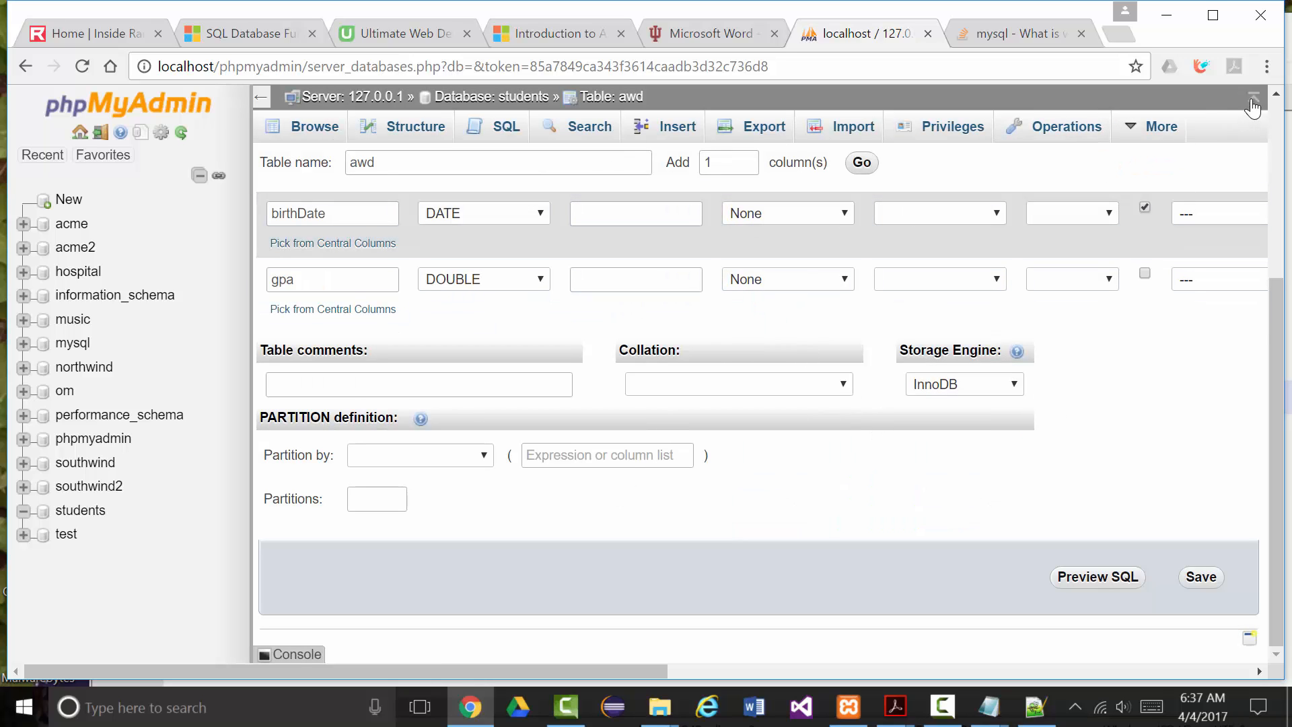
Collapse the database navigation tree and leave the awd table definition, going back to the phpMyAdmin server home page
left_click(1256, 102)
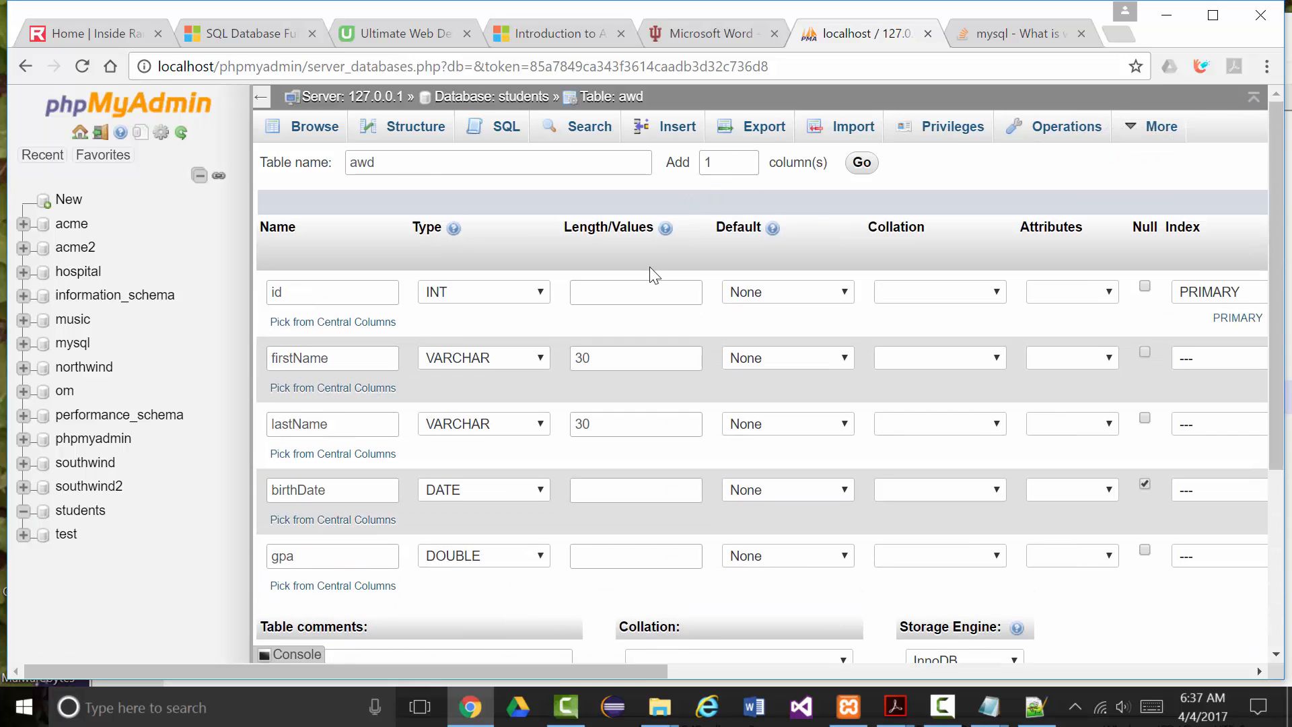
scroll(652, 274, "down", 3)
scroll(392, 252, "up", 2)
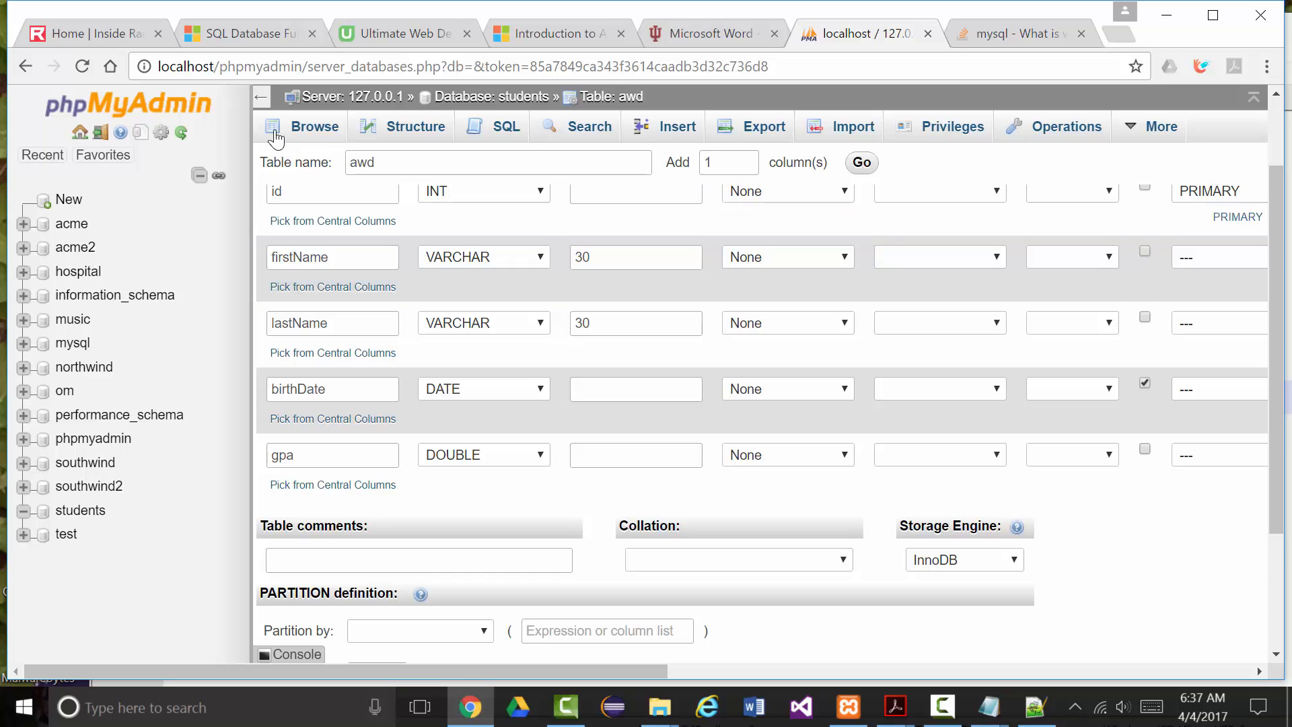
left_click(261, 97)
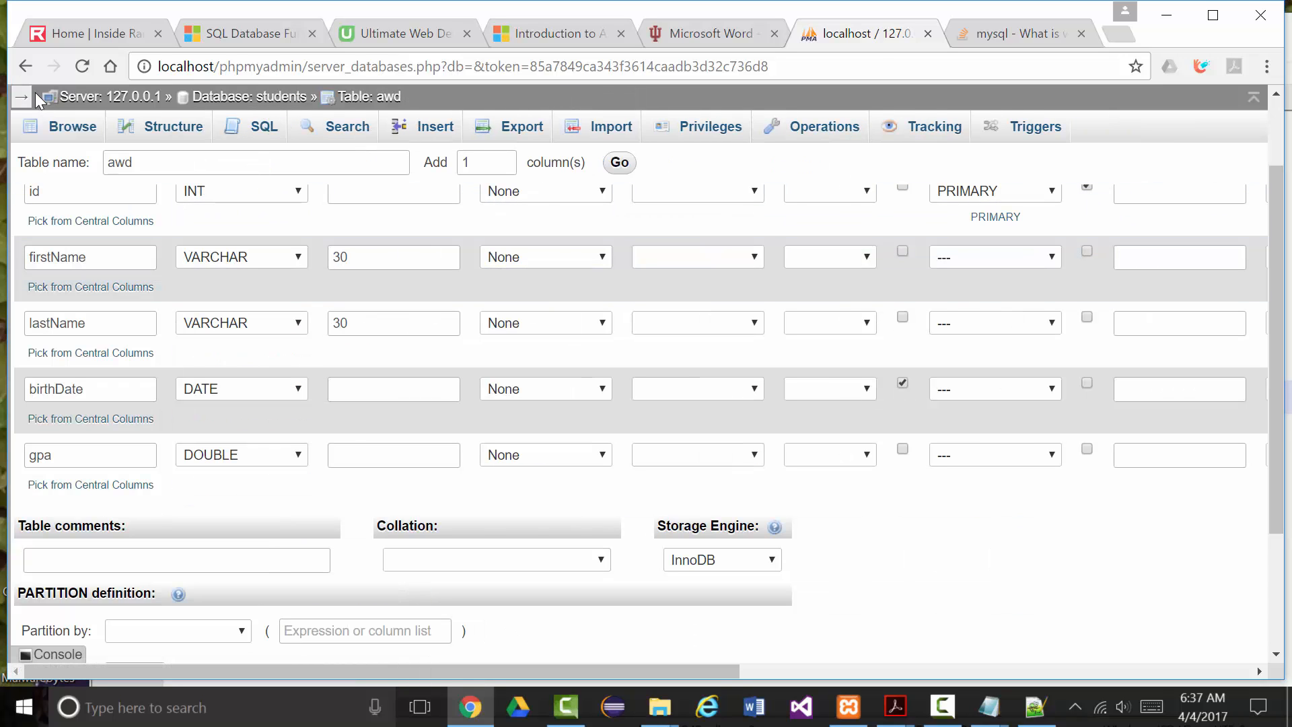
left_click(31, 63)
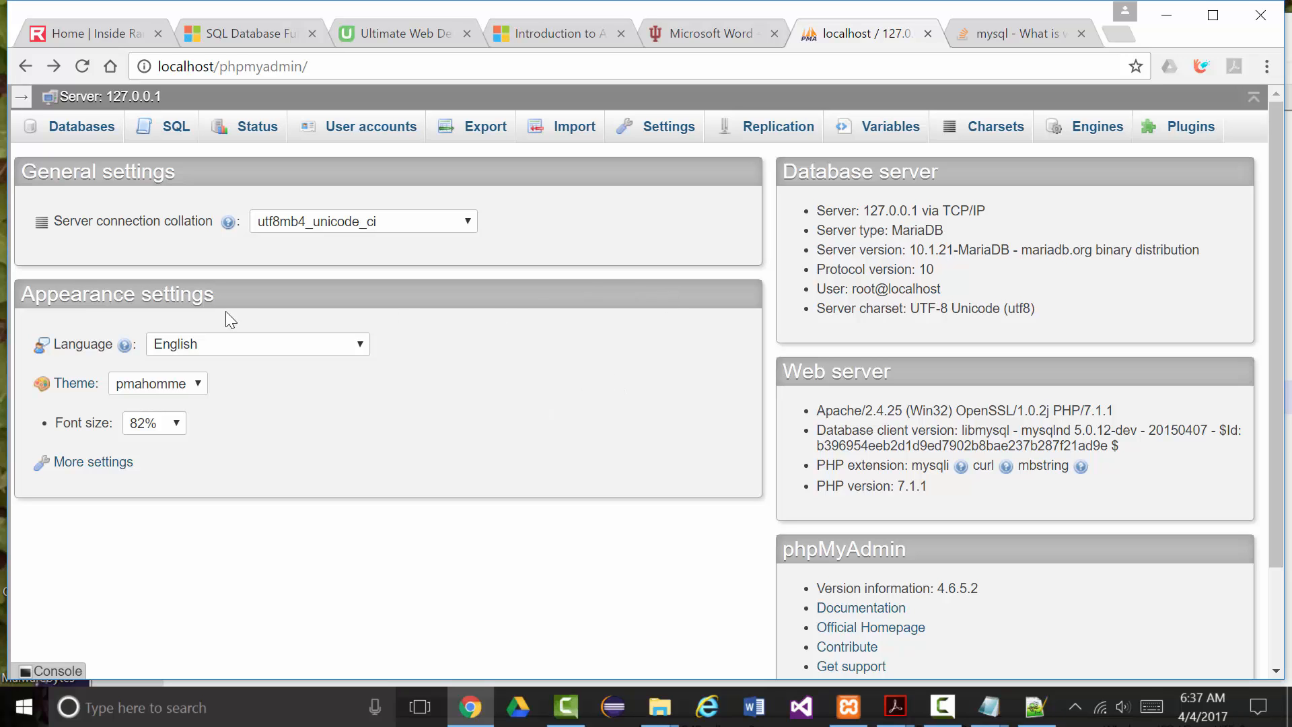
Open the students database and run the copied CREATE TABLE statement for awd as an SQL query
left_click(82, 130)
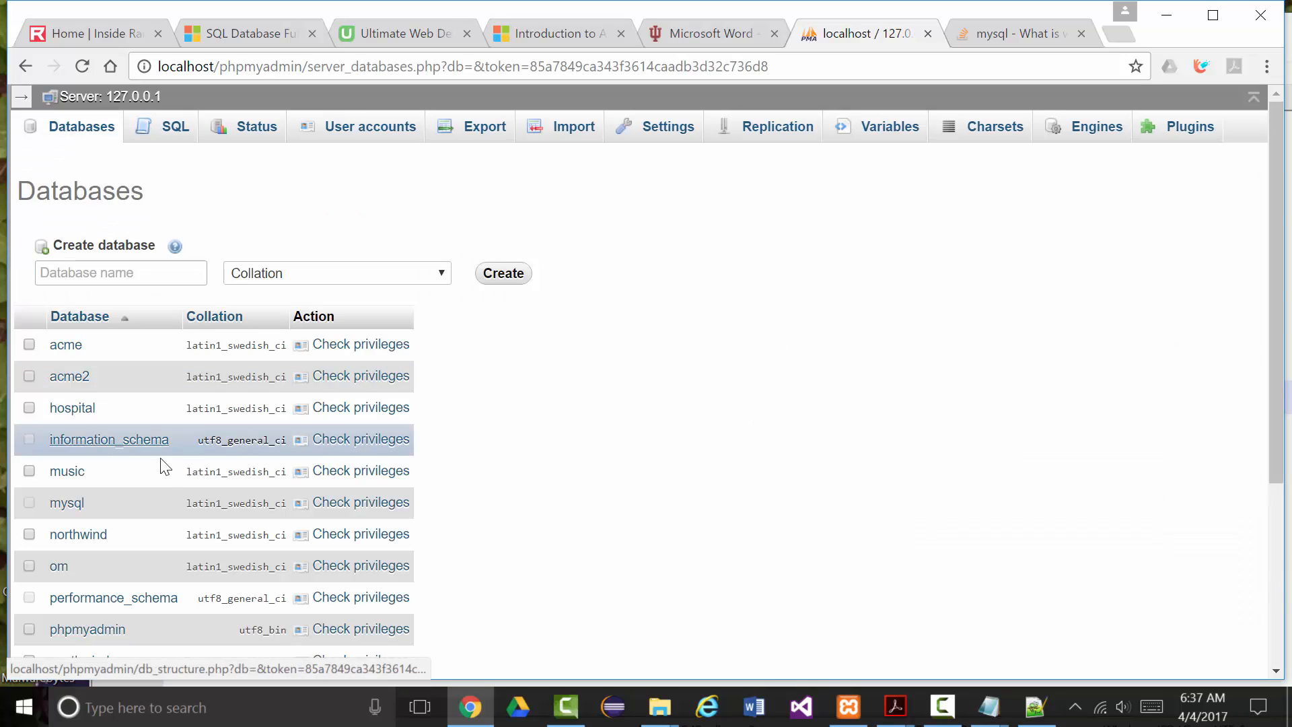
scroll(225, 482, "down", 4)
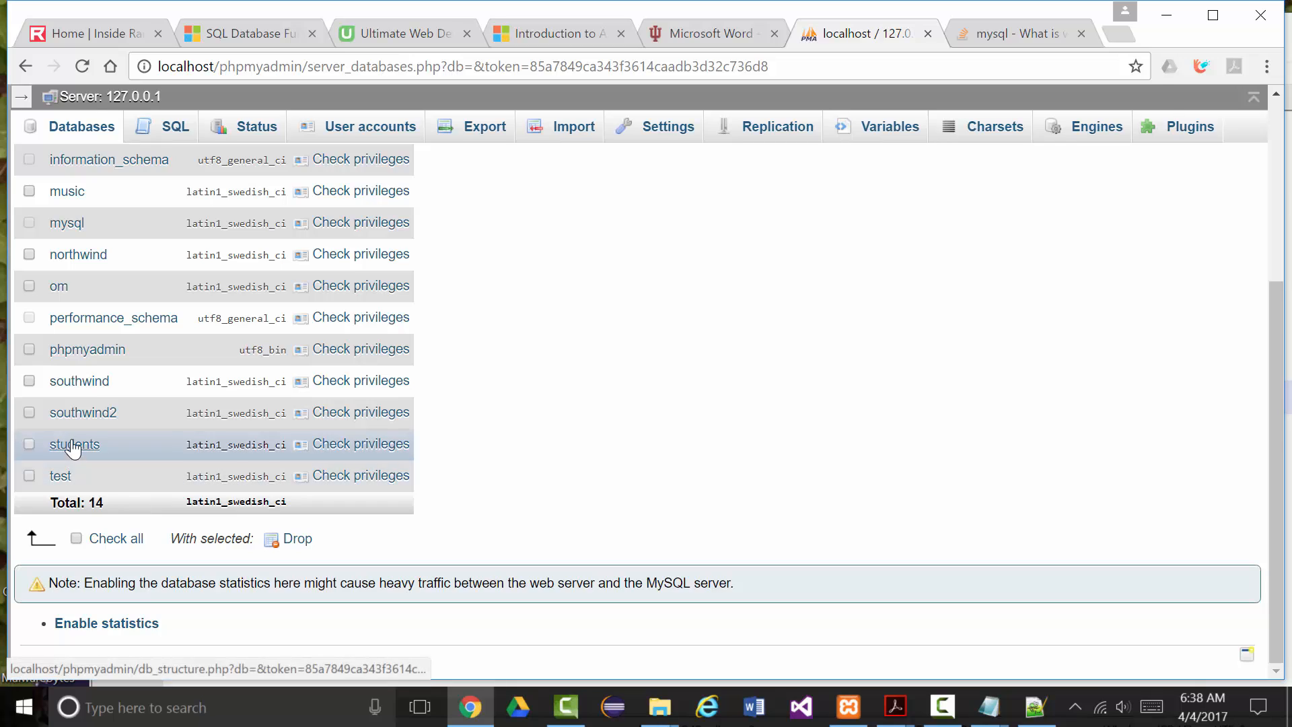
left_click(68, 444)
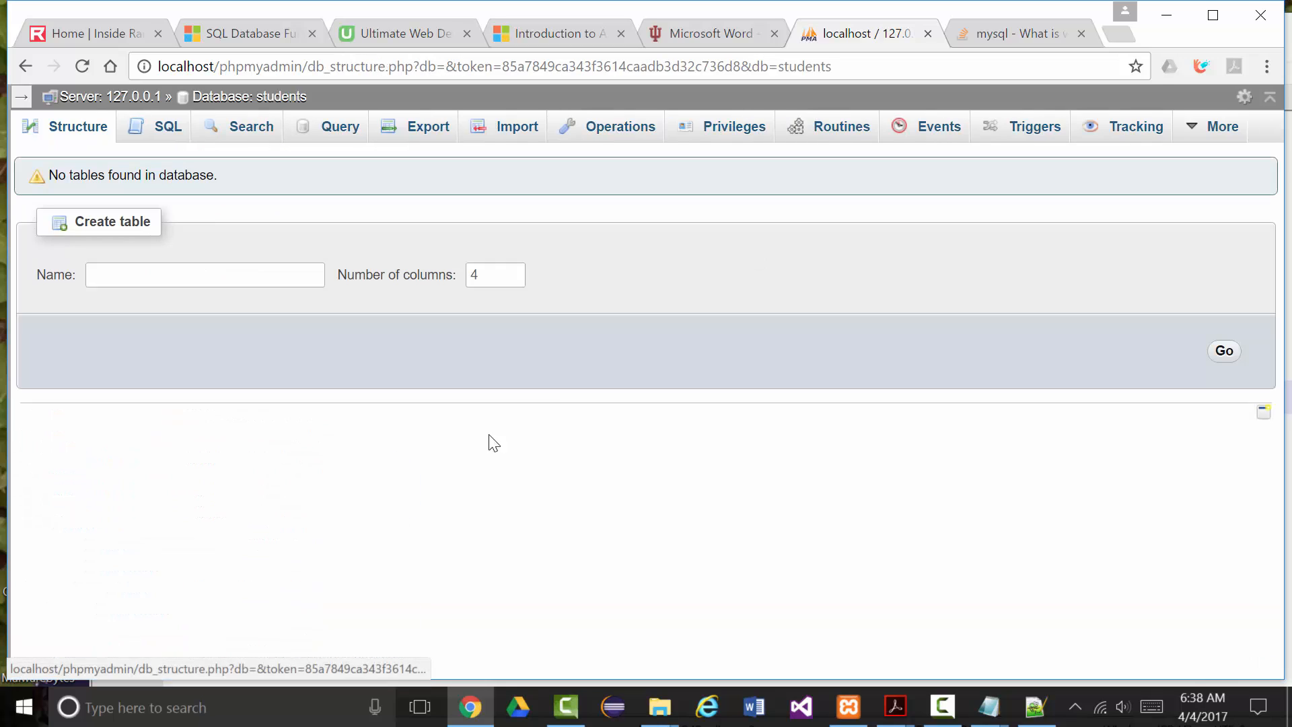
left_click(161, 139)
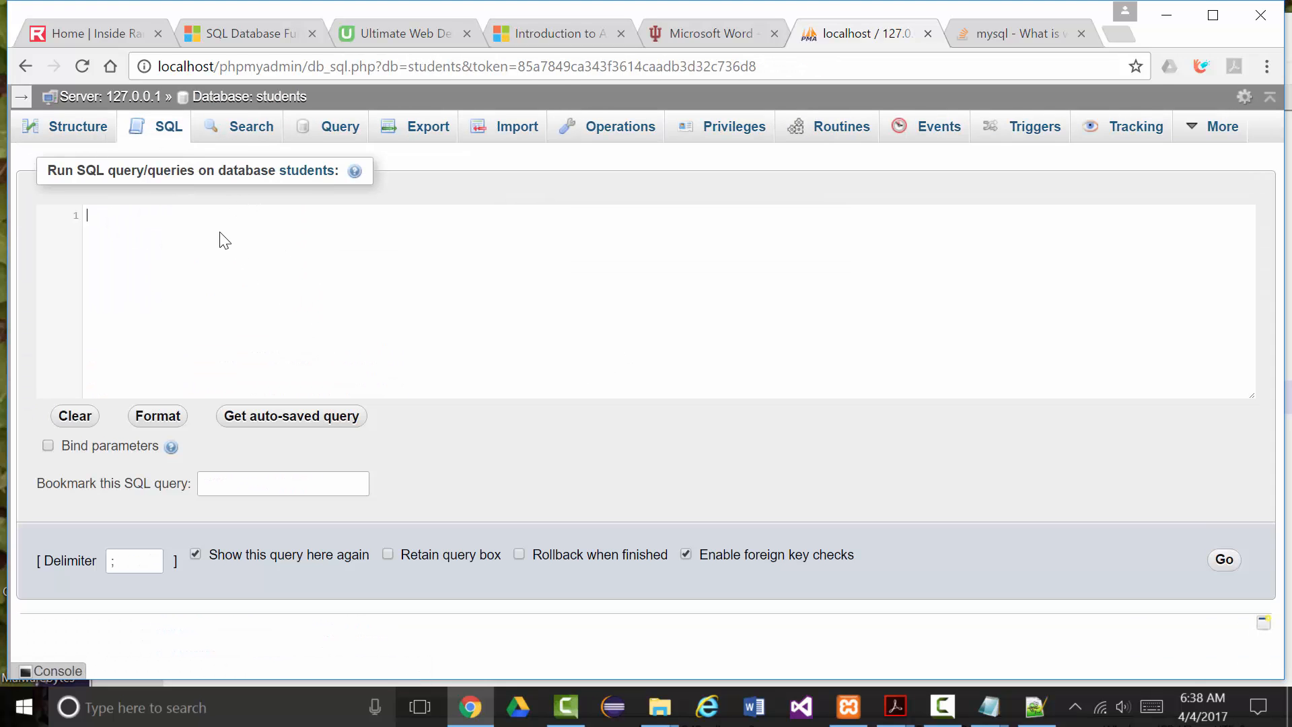
key("ctrl+v")
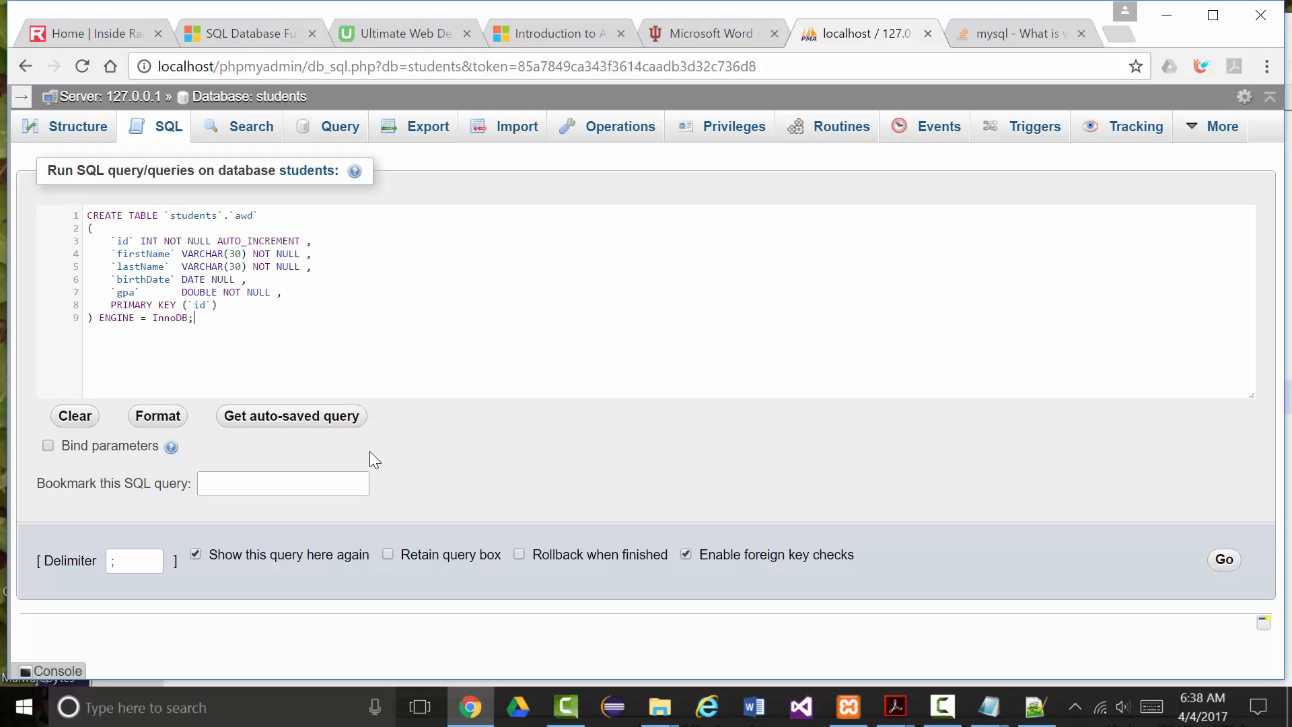
left_click(1226, 561)
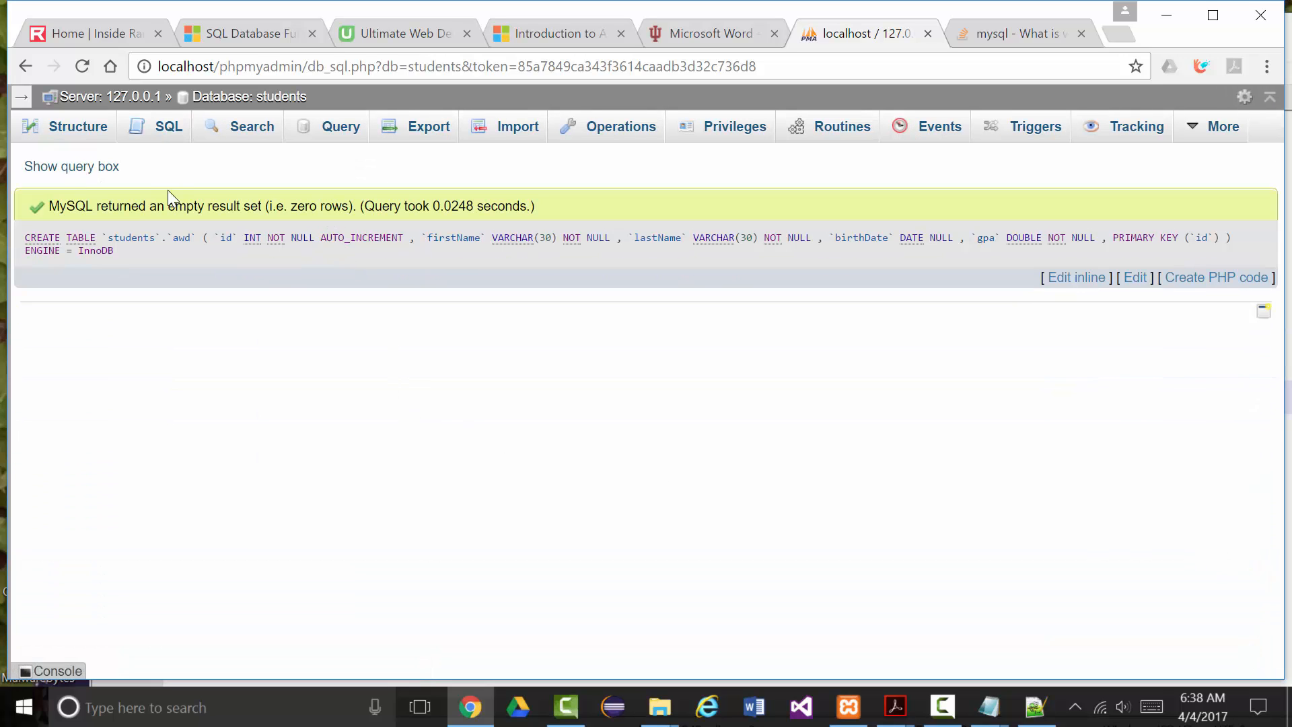
Review the structure of the awd table in the students database and open its form for inserting rows
left_click(85, 127)
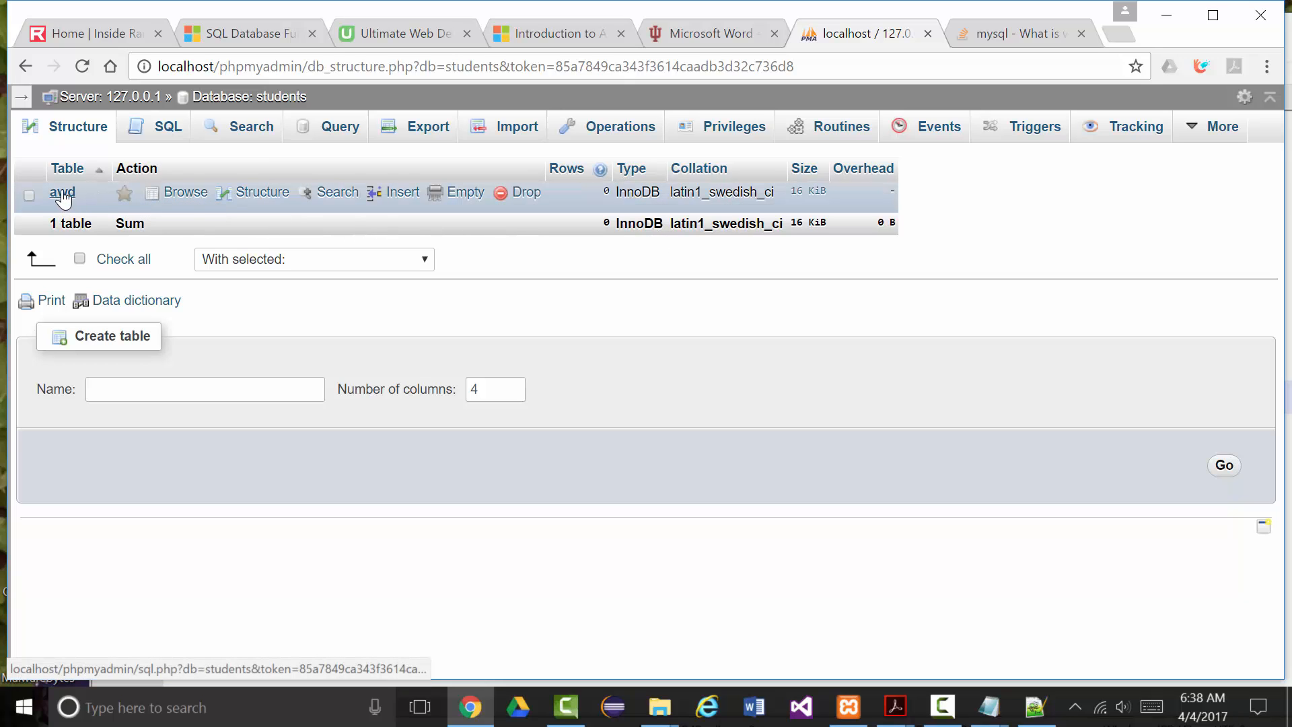
left_click(259, 194)
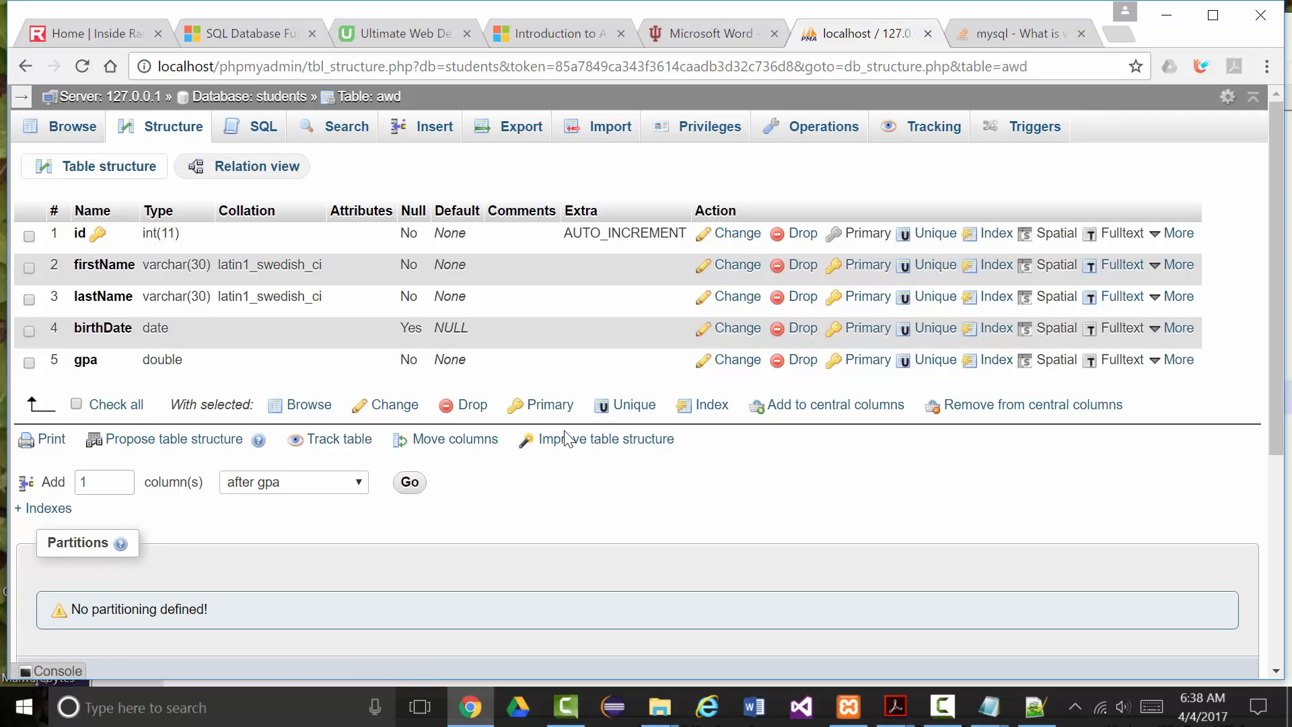
left_click(433, 138)
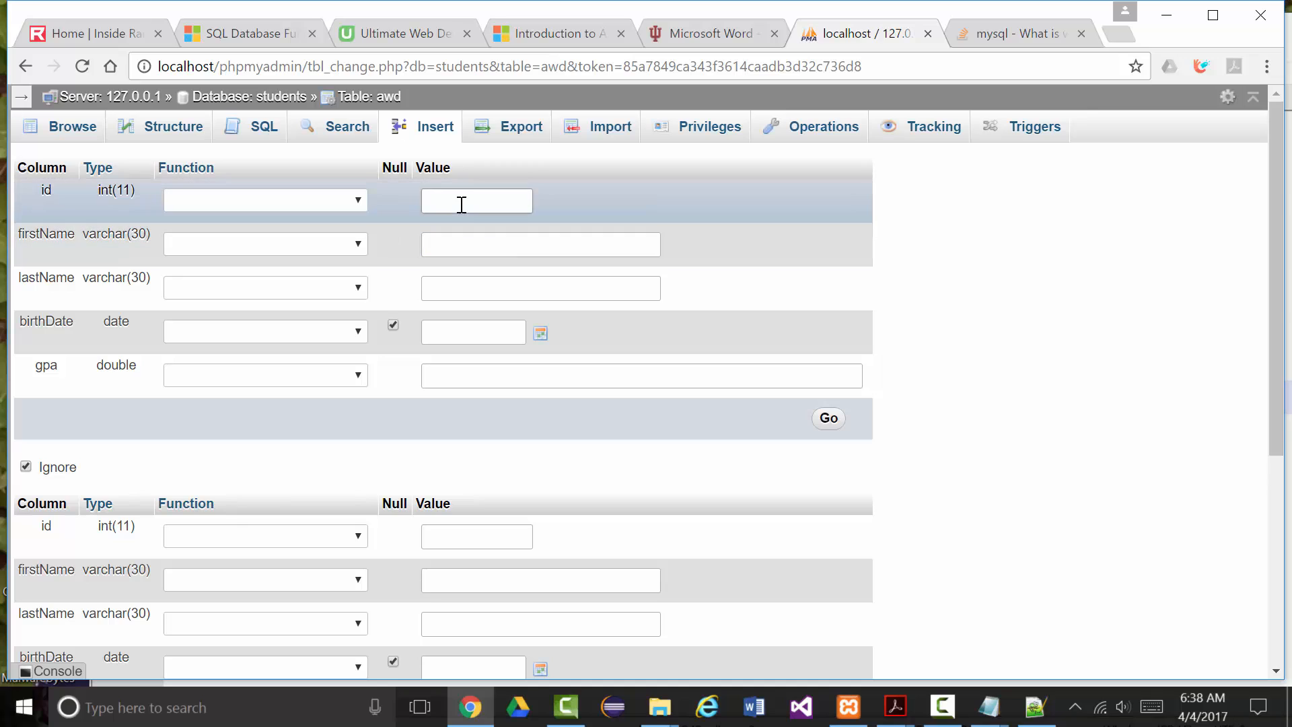
Insert a row into awd with the student's first name, last name, birth date and a gpa of 4.0, leaving id blank
left_click(476, 245)
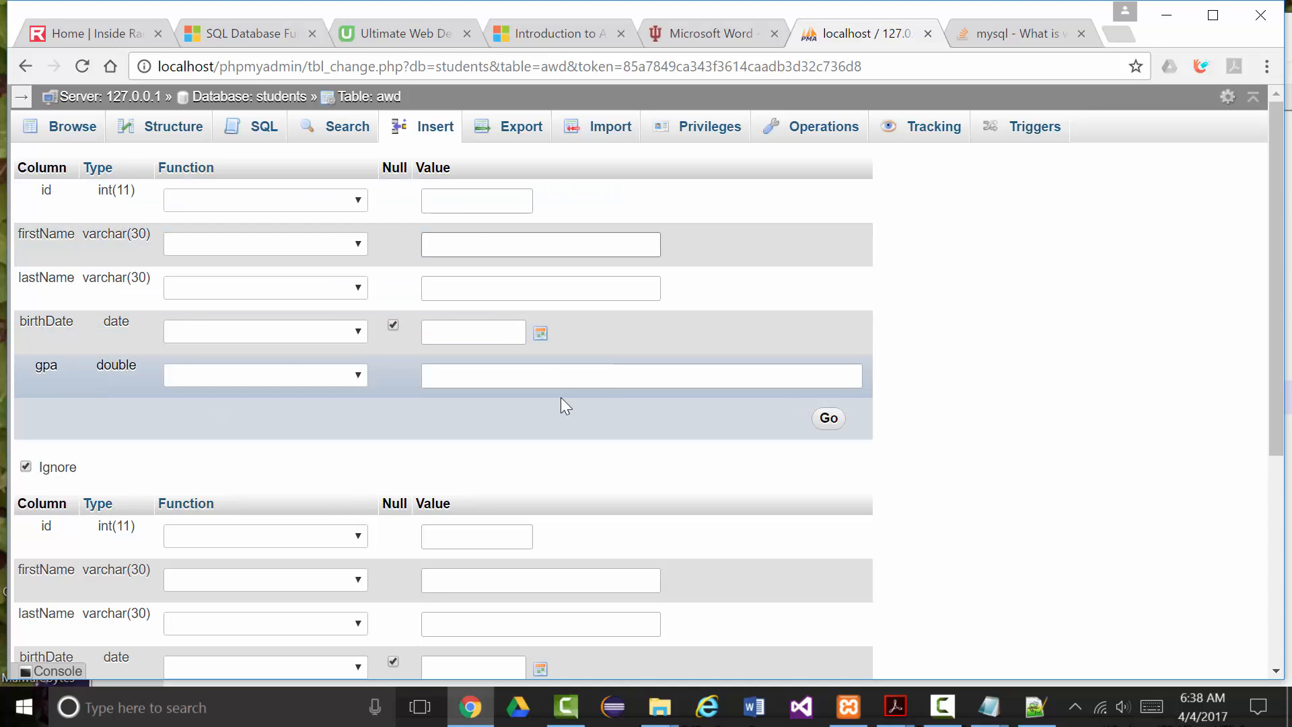
type("Jeff")
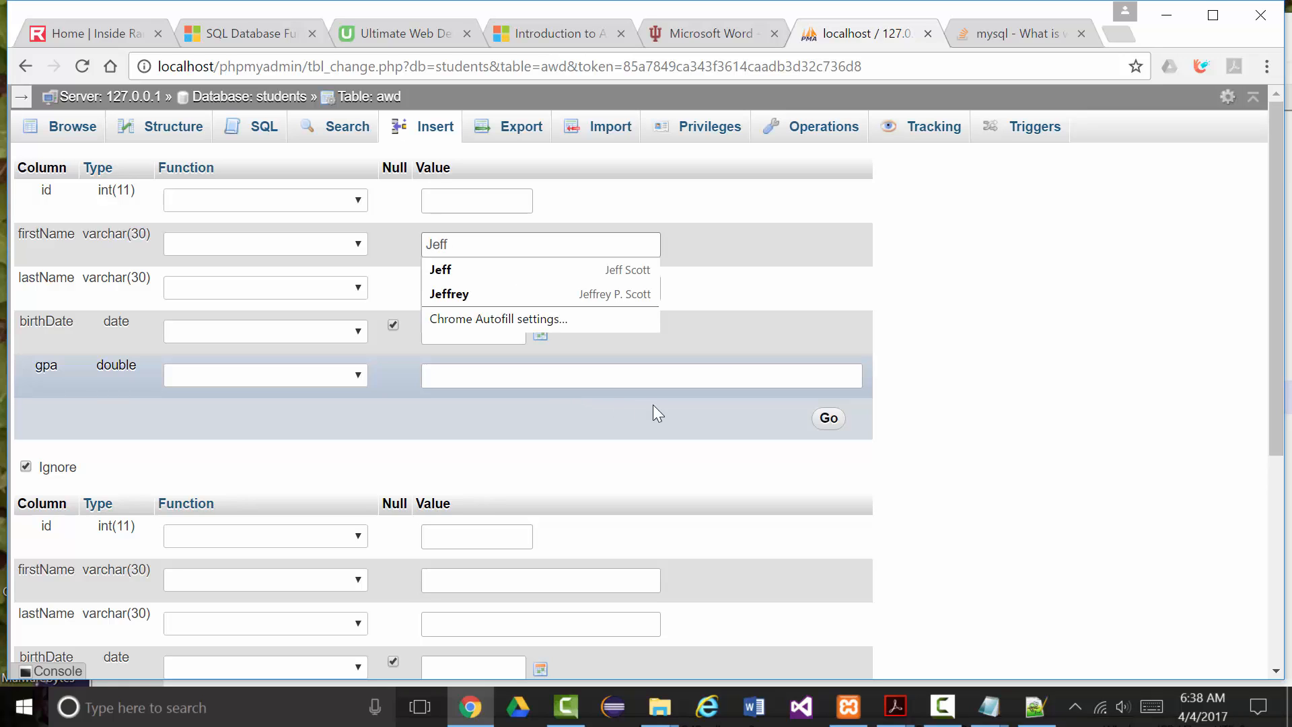
left_click(659, 294)
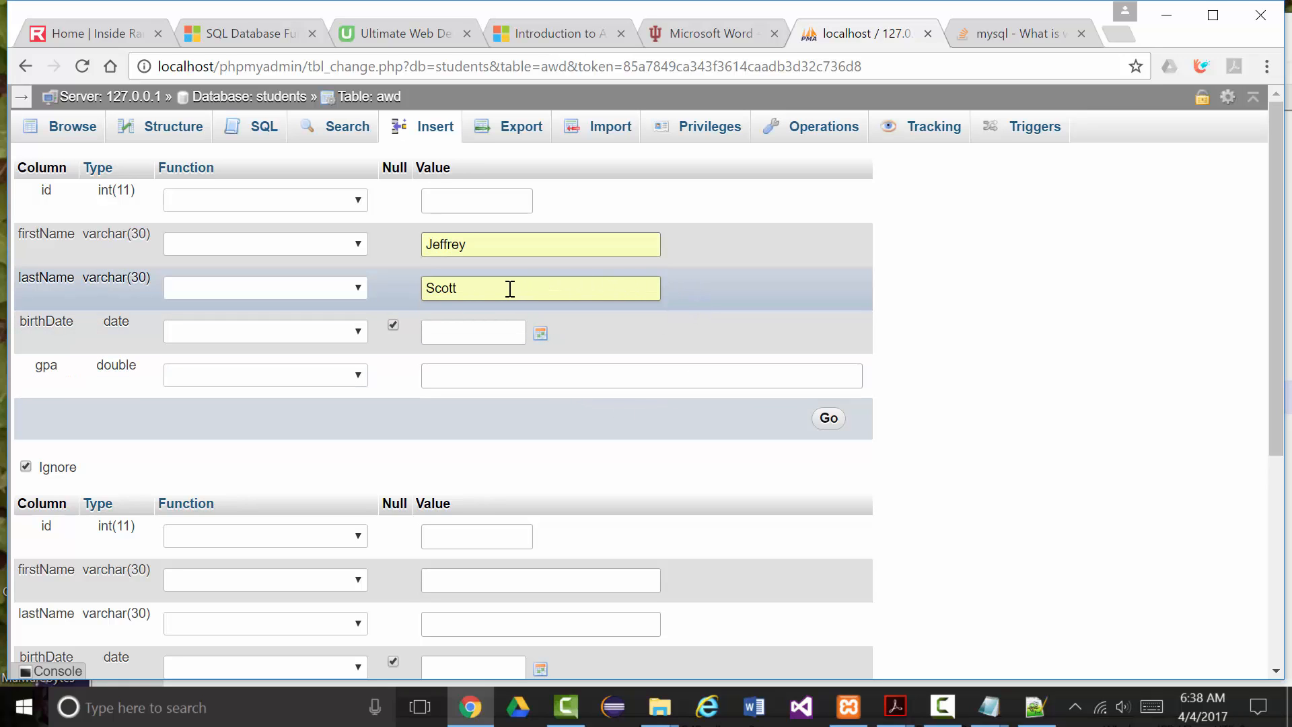
left_click(445, 333)
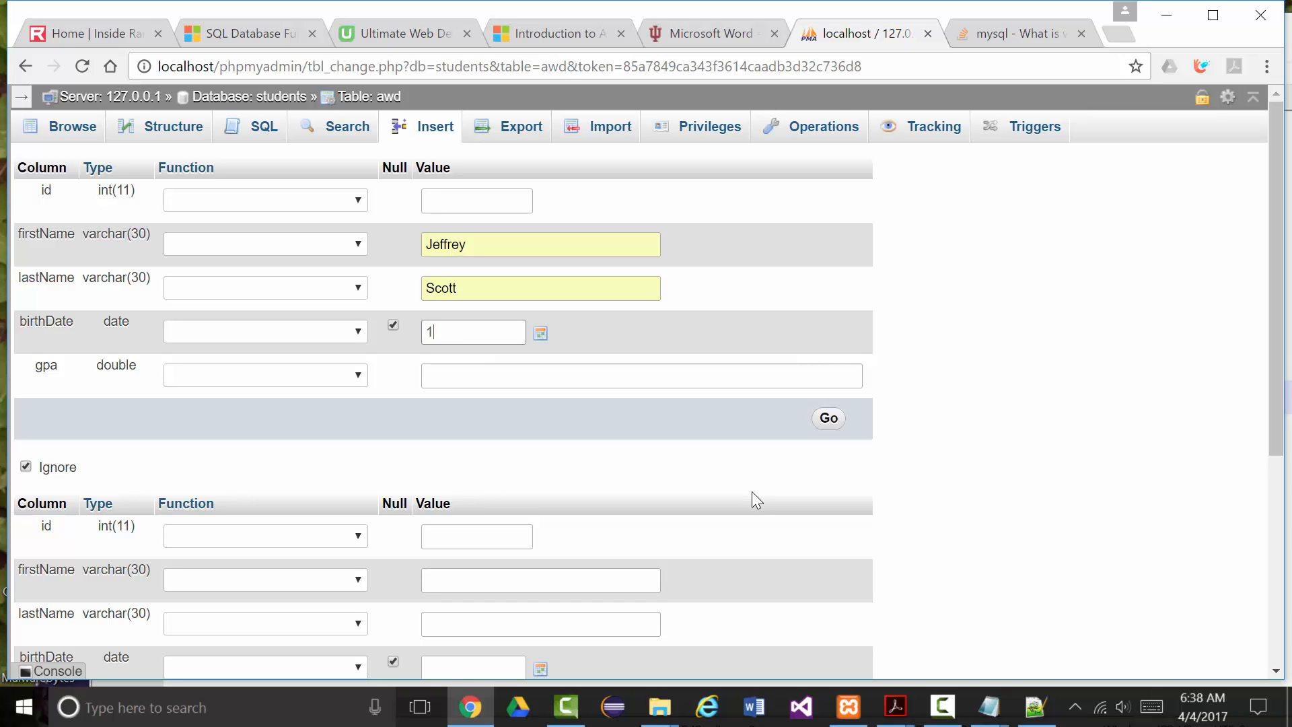
type("1990-02-02")
key("Tab")
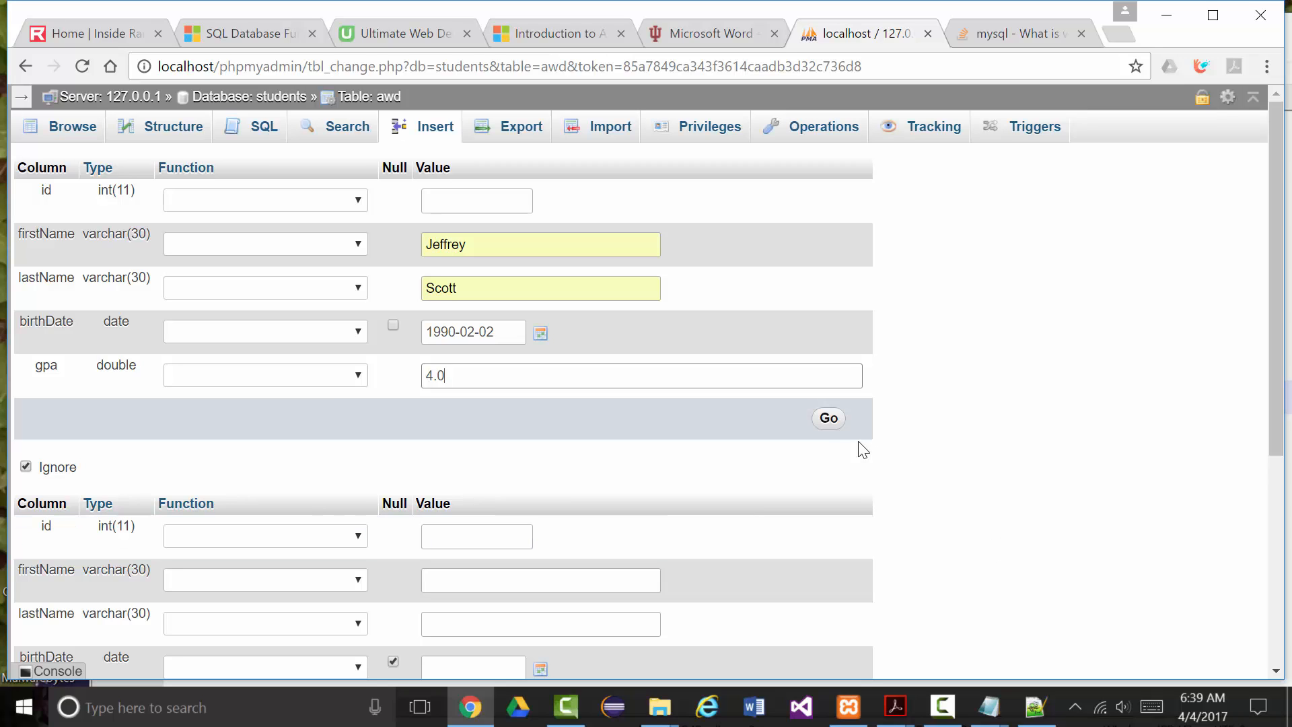
left_click(828, 420)
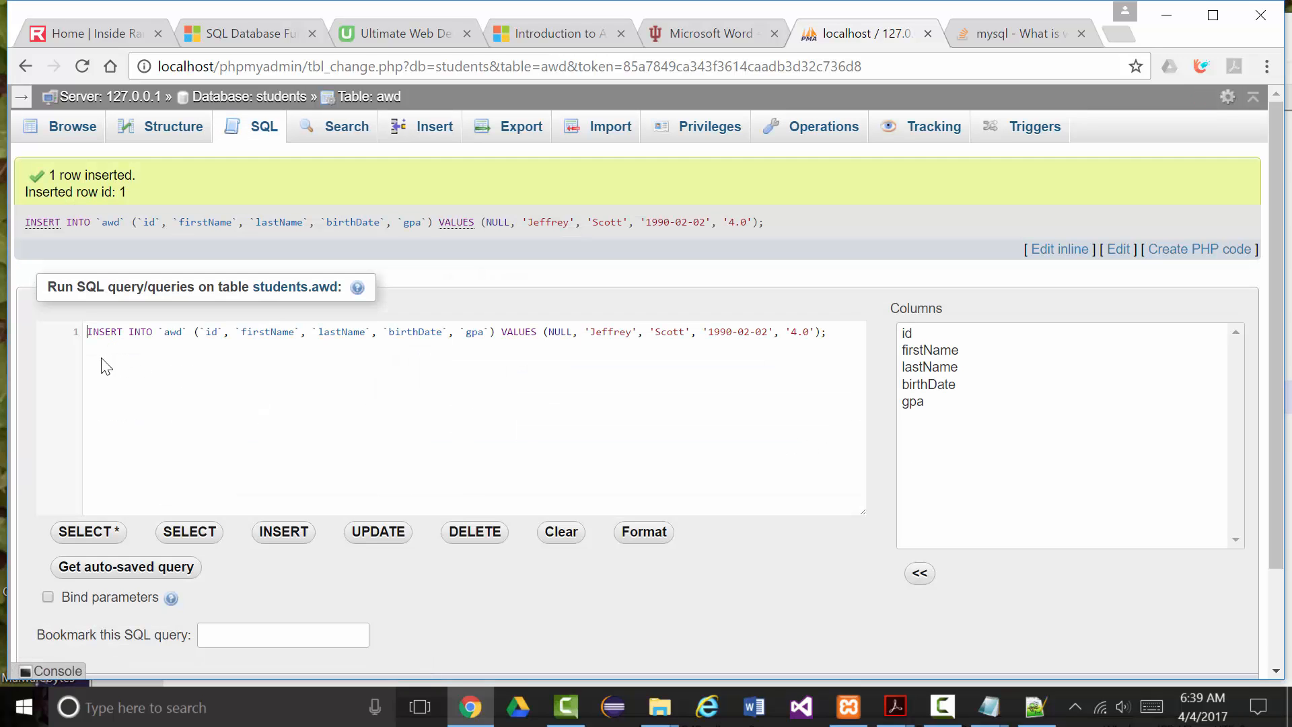
Copy the generated INSERT INTO awd statement and paste it into a new document in Notepad++
left_click_drag(86, 332, 850, 340)
left_click(1035, 707)
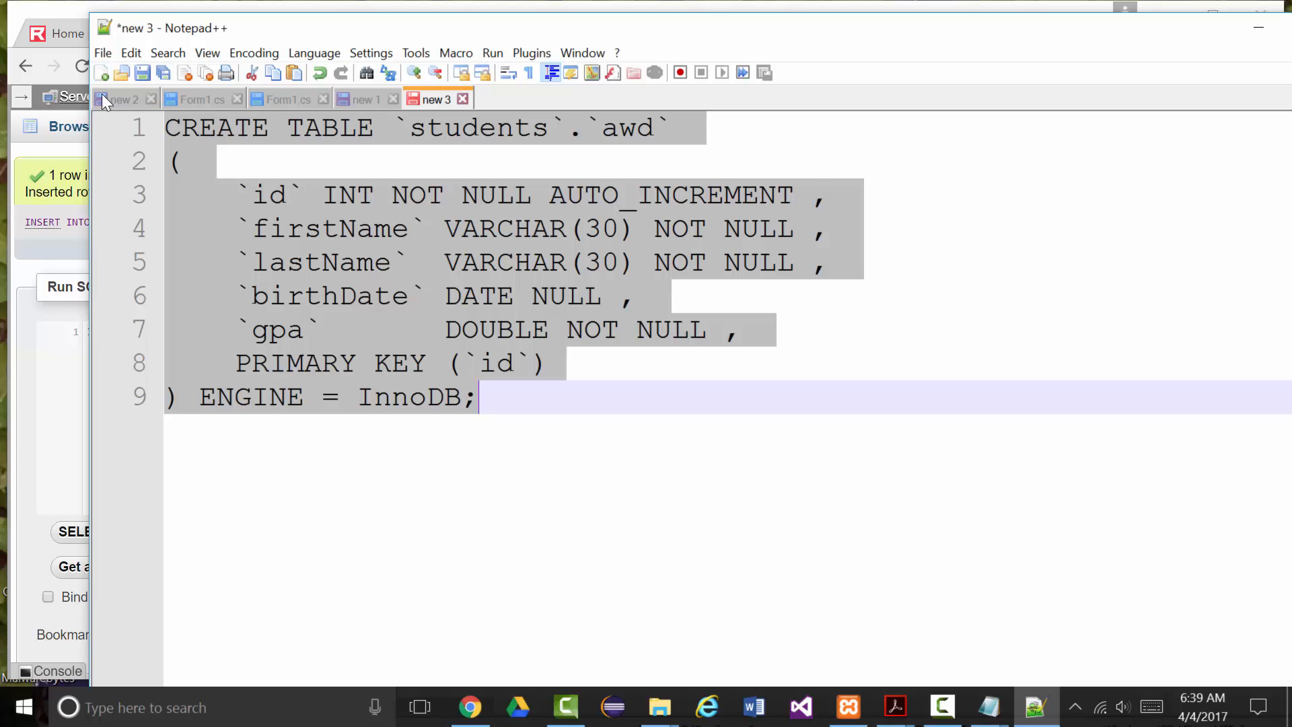
left_click(101, 72)
key("ctrl+v")
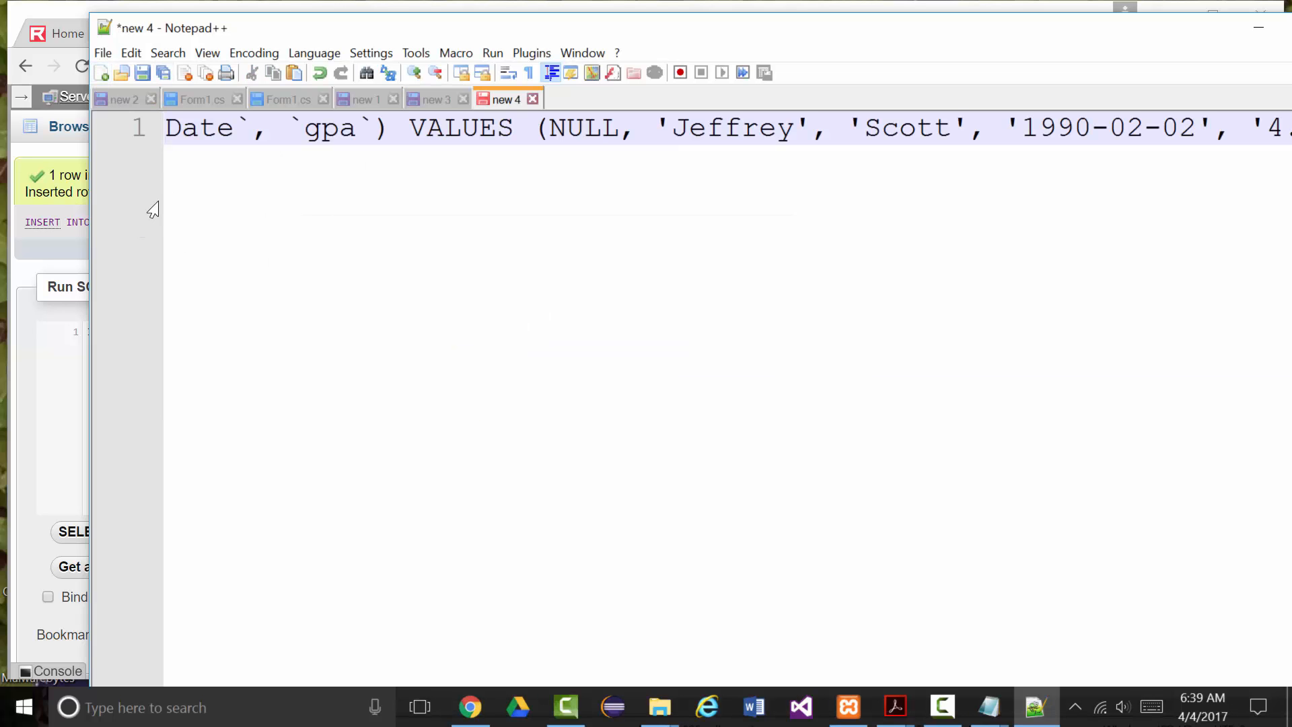
Break the INSERT statement into three lines: INSERT INTO `awd`, the column list ending with VALUES, and the list of values
key("Home")
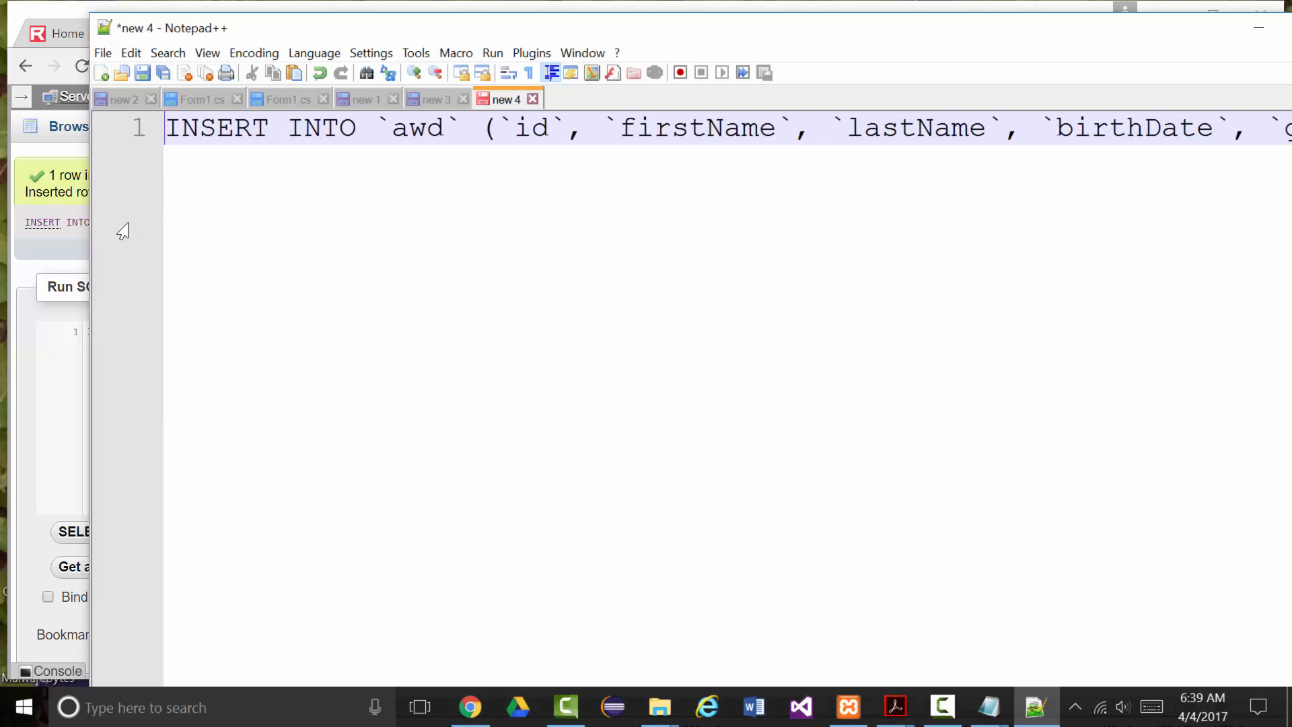
left_click(484, 129)
key("Return")
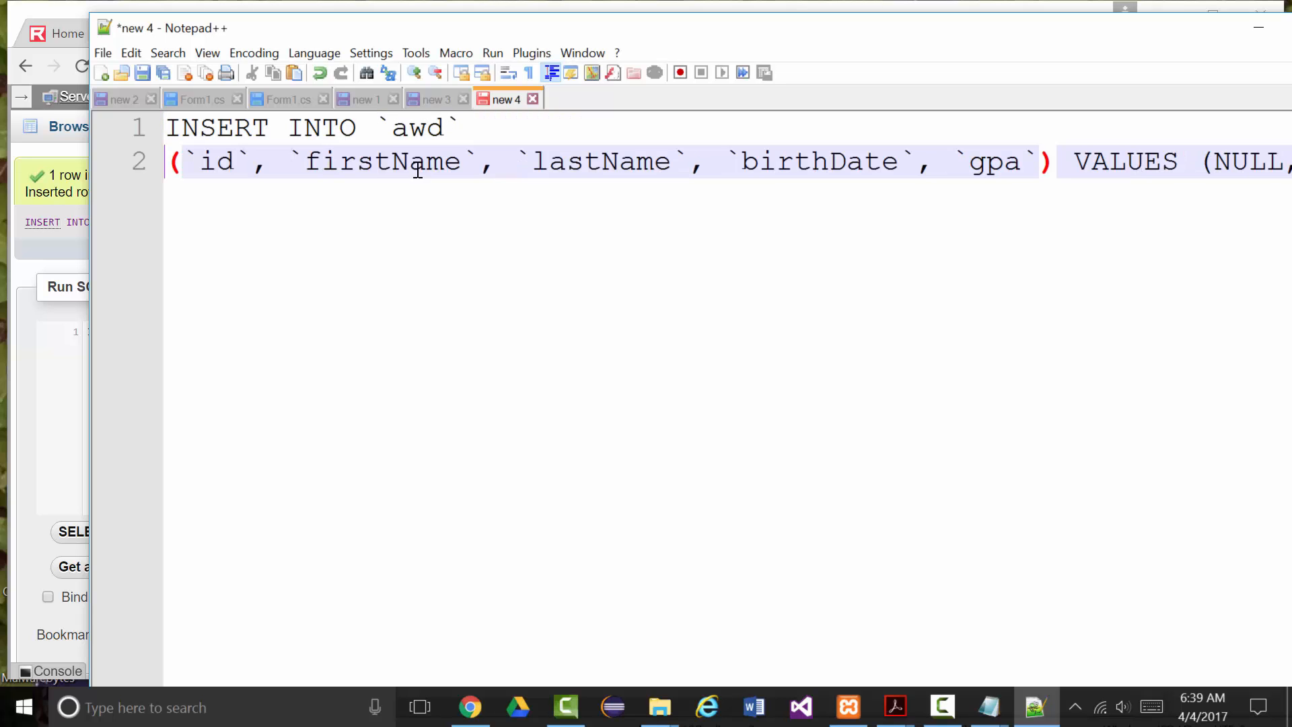
left_click(185, 167)
key("Return")
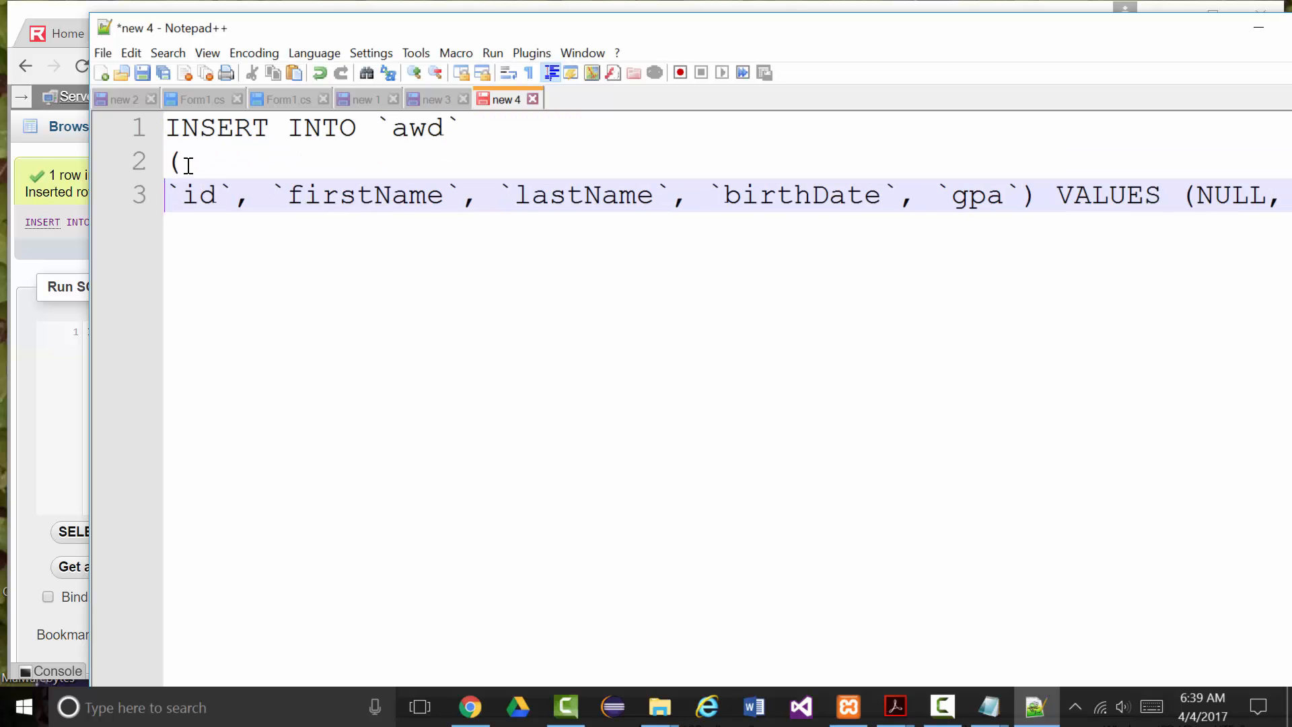
key("BackSpace")
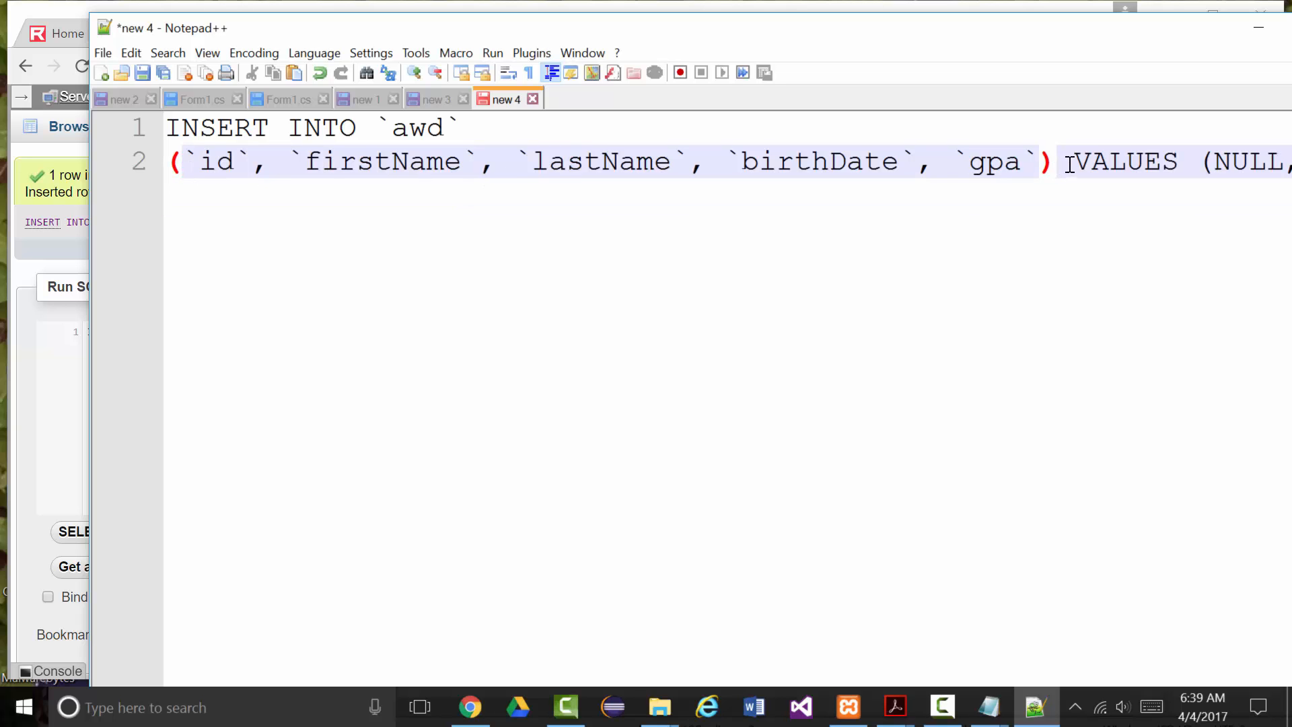
left_click(1203, 163)
key("Return")
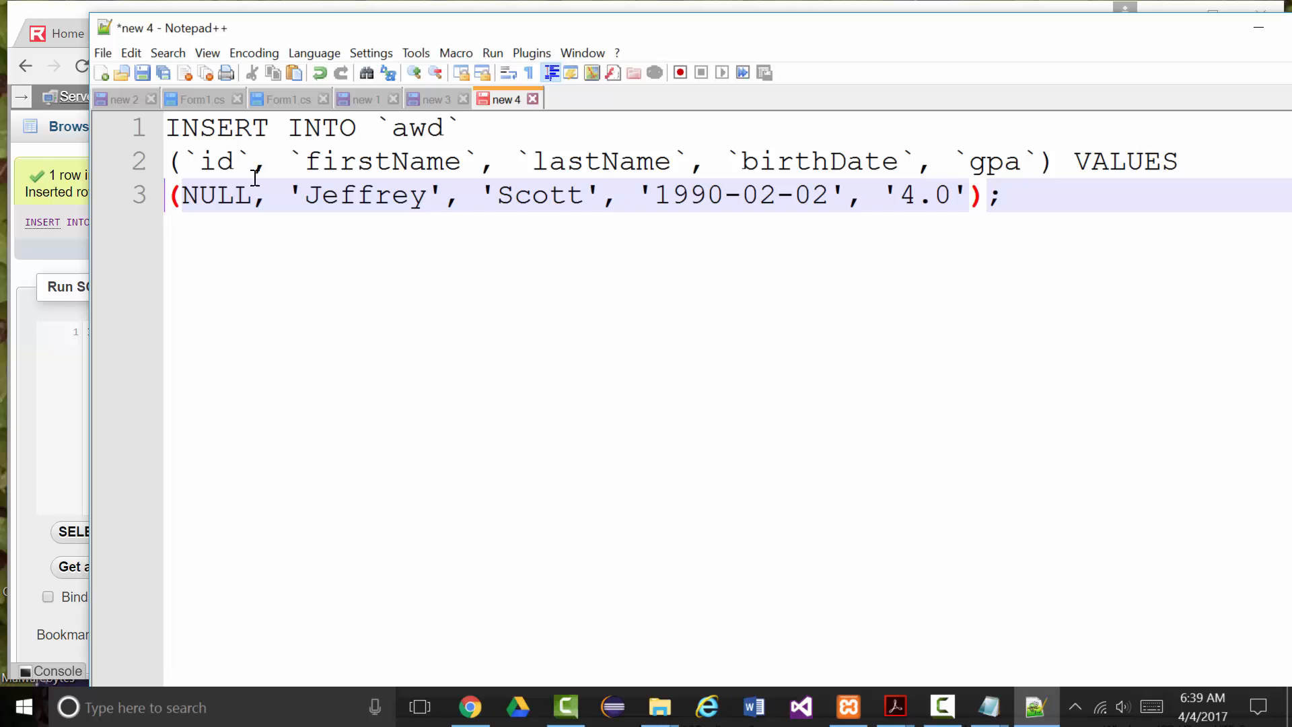
Align the last name and birth date values beneath their column names with spaces and return to phpMyAdmin in Chrome
left_click(476, 198)
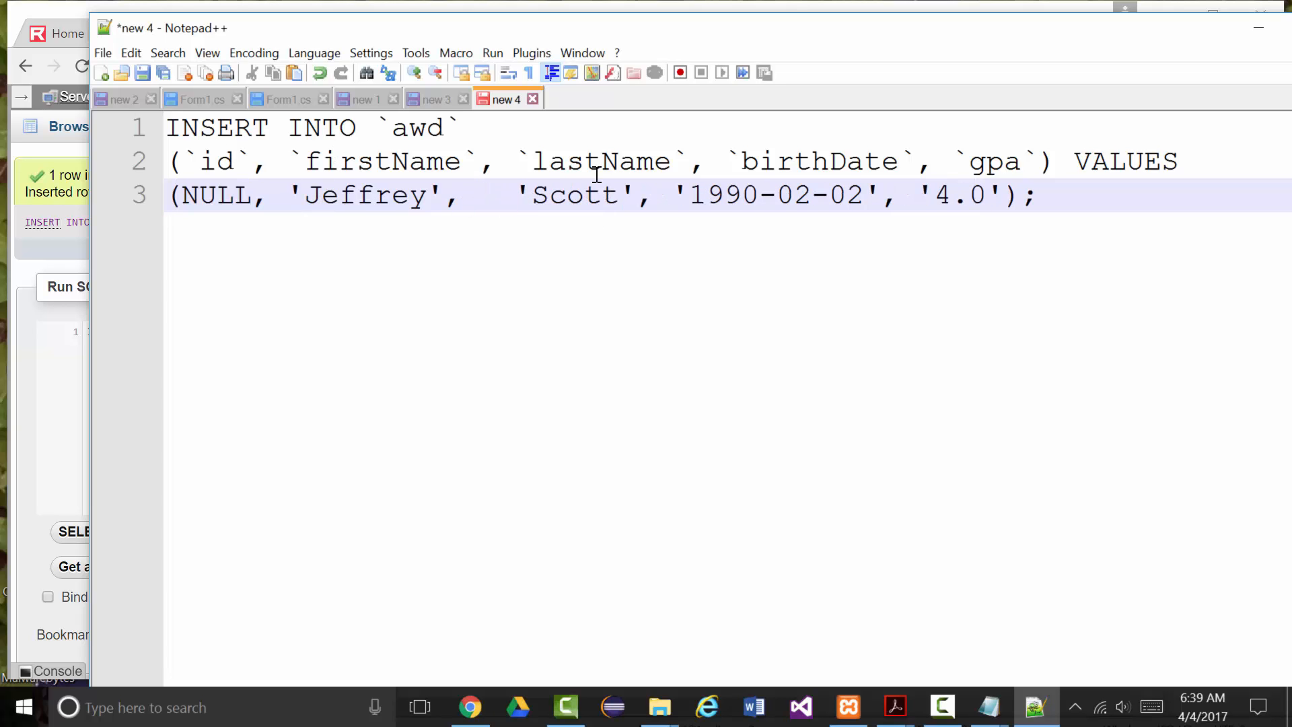
left_click(668, 193)
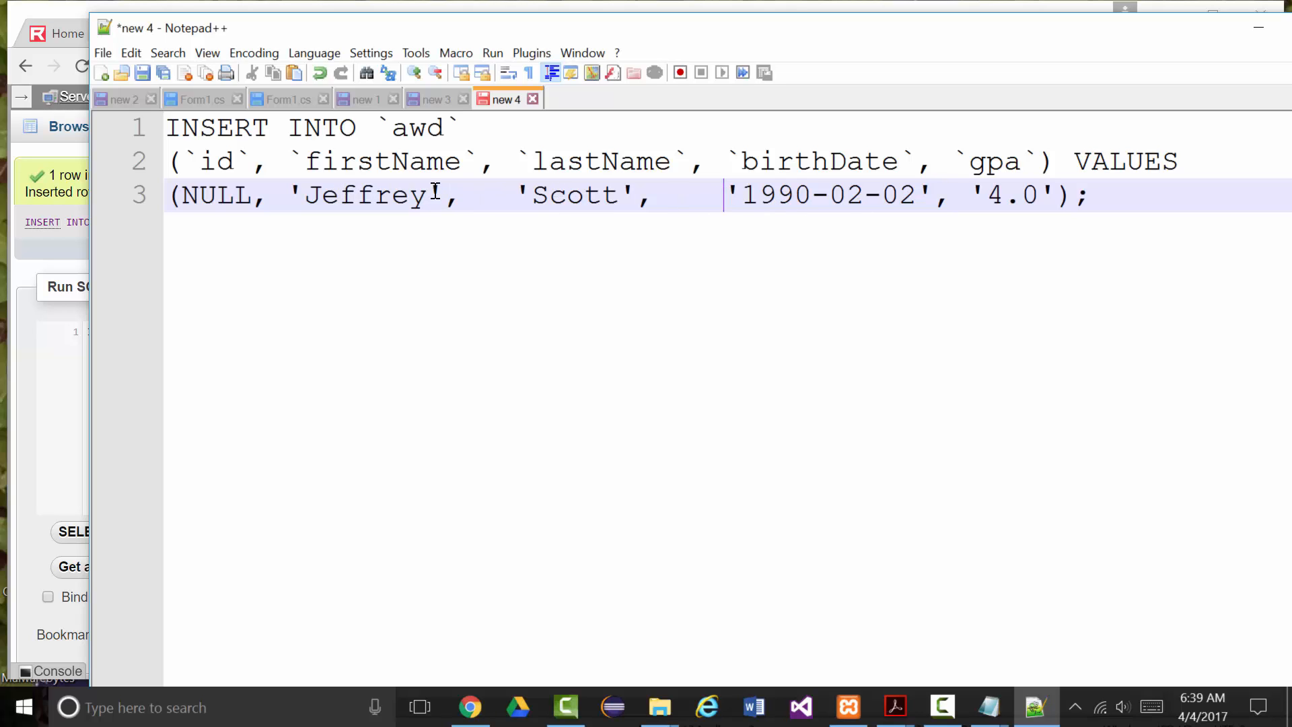
left_click(1252, 29)
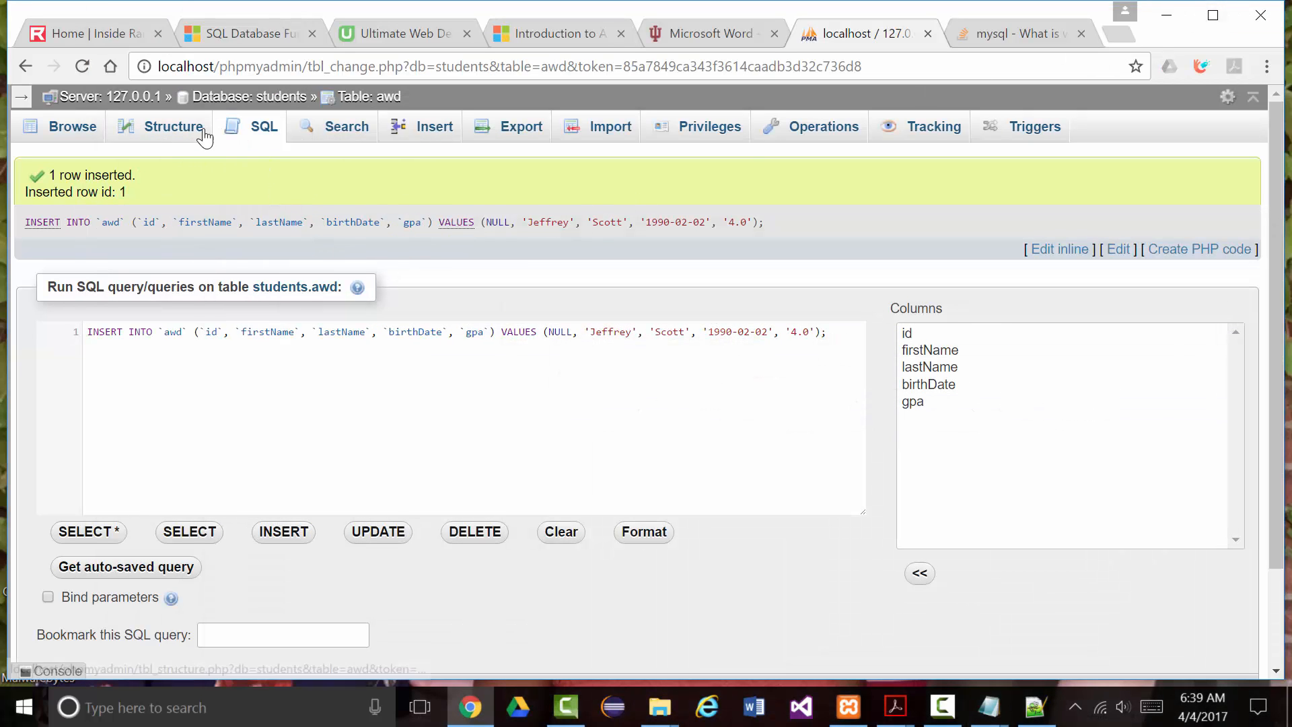
Replace the default SQL query on the awd table with select * from awd, run it and view the returned row
left_click(257, 132)
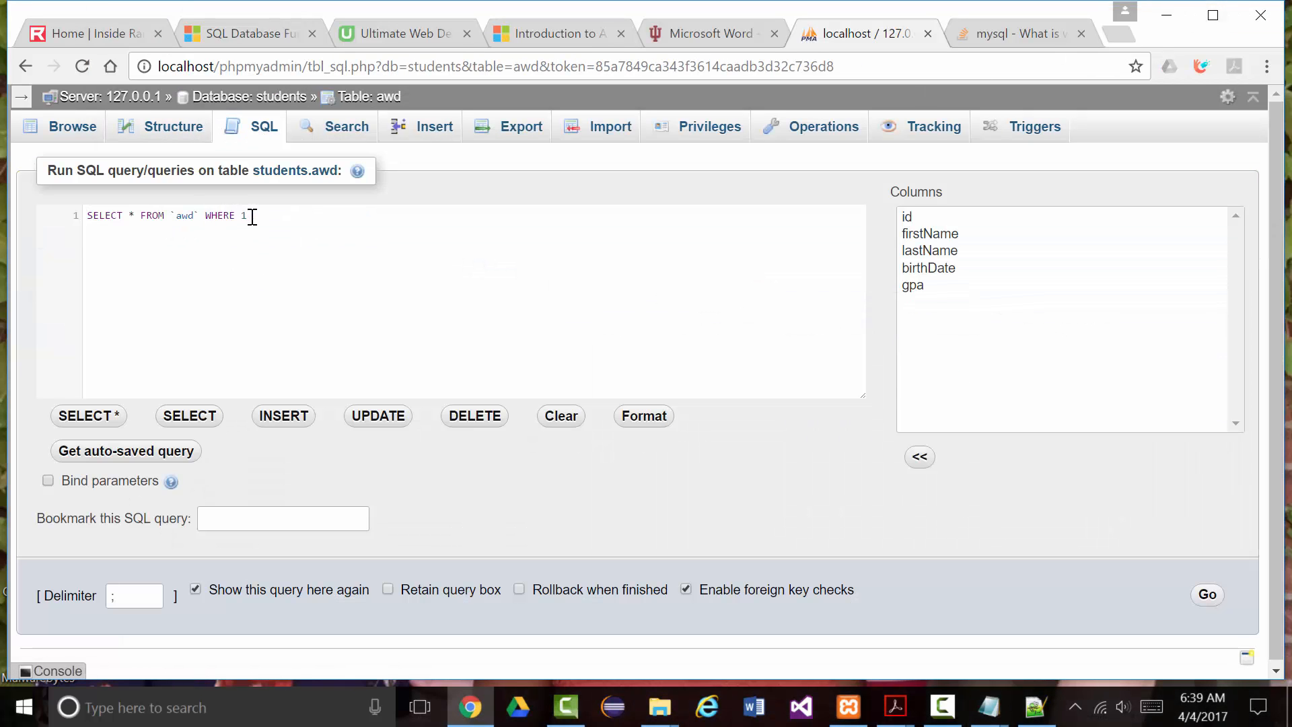
left_click_drag(256, 215, 47, 195)
type("select * from aw")
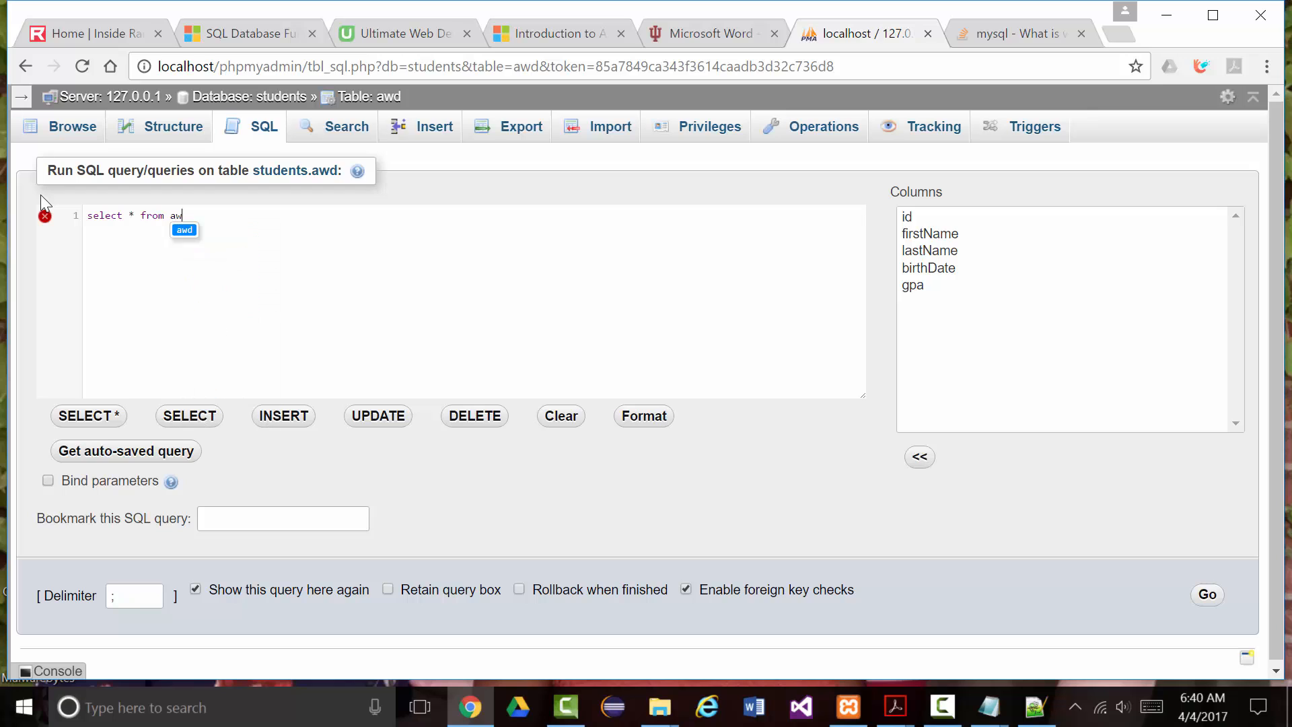
type("d;")
key("BackSpace")
left_click(1207, 594)
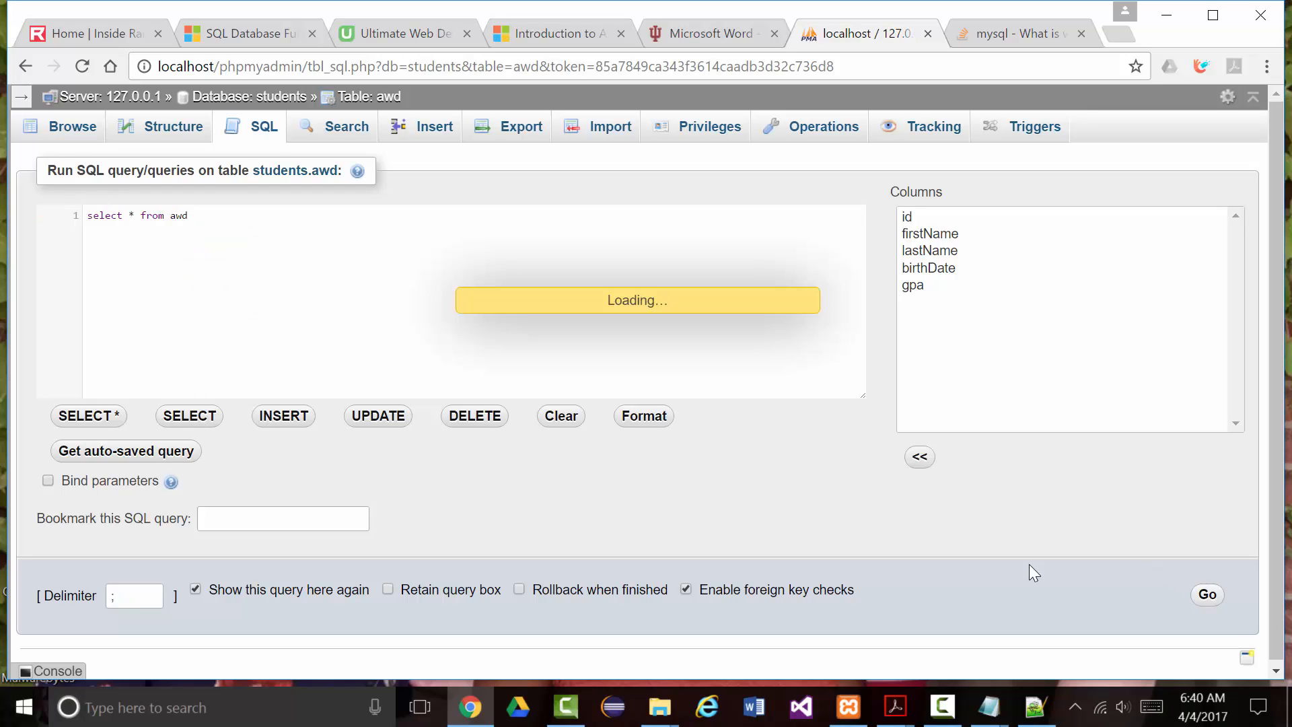
scroll(572, 496, "down", 3)
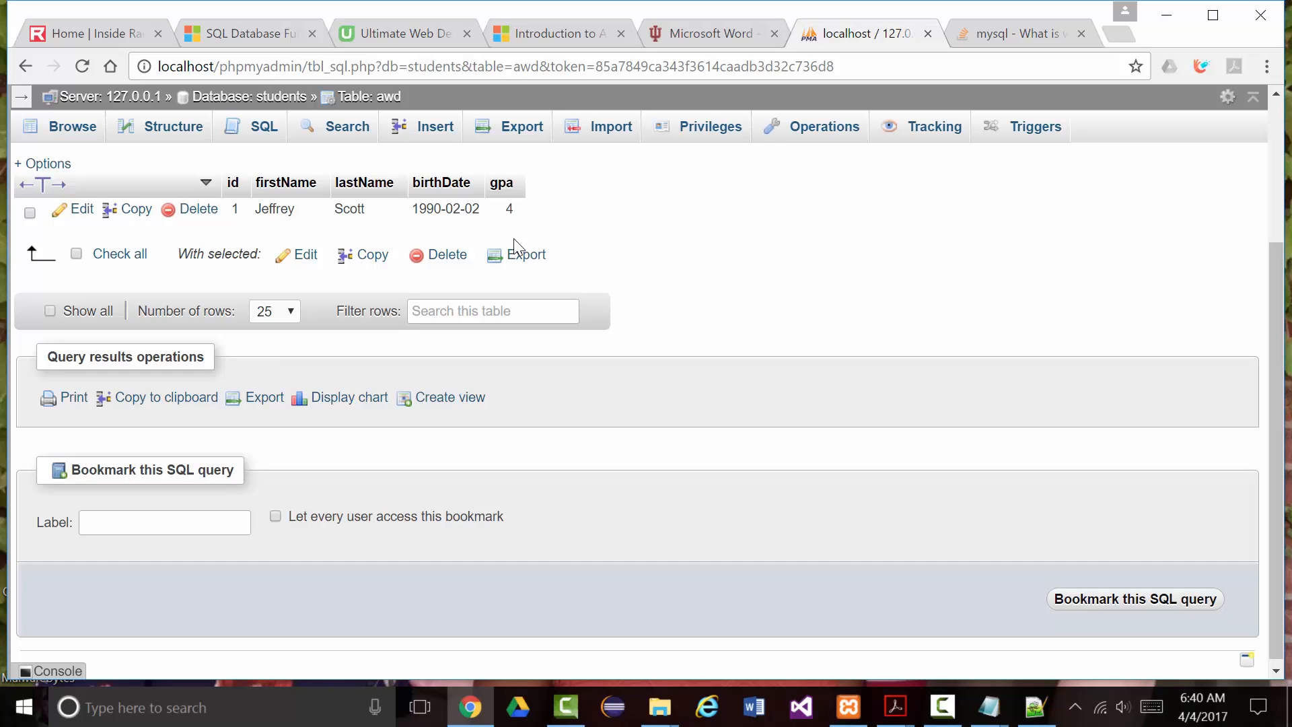
Replace the awd table's default SQL query with update awd, followed by set on a second line
left_click(259, 128)
left_click_drag(250, 216, 5, 217)
type("update ")
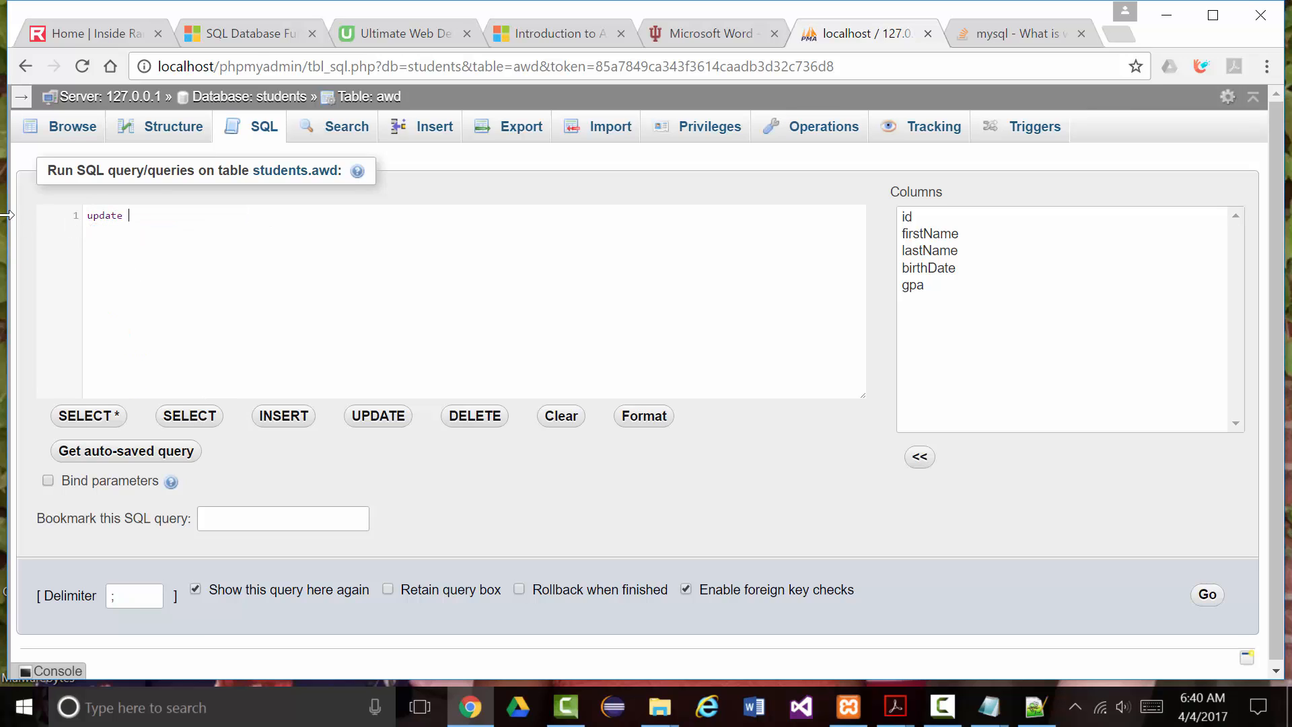
type("awd")
key("Return")
type("set")
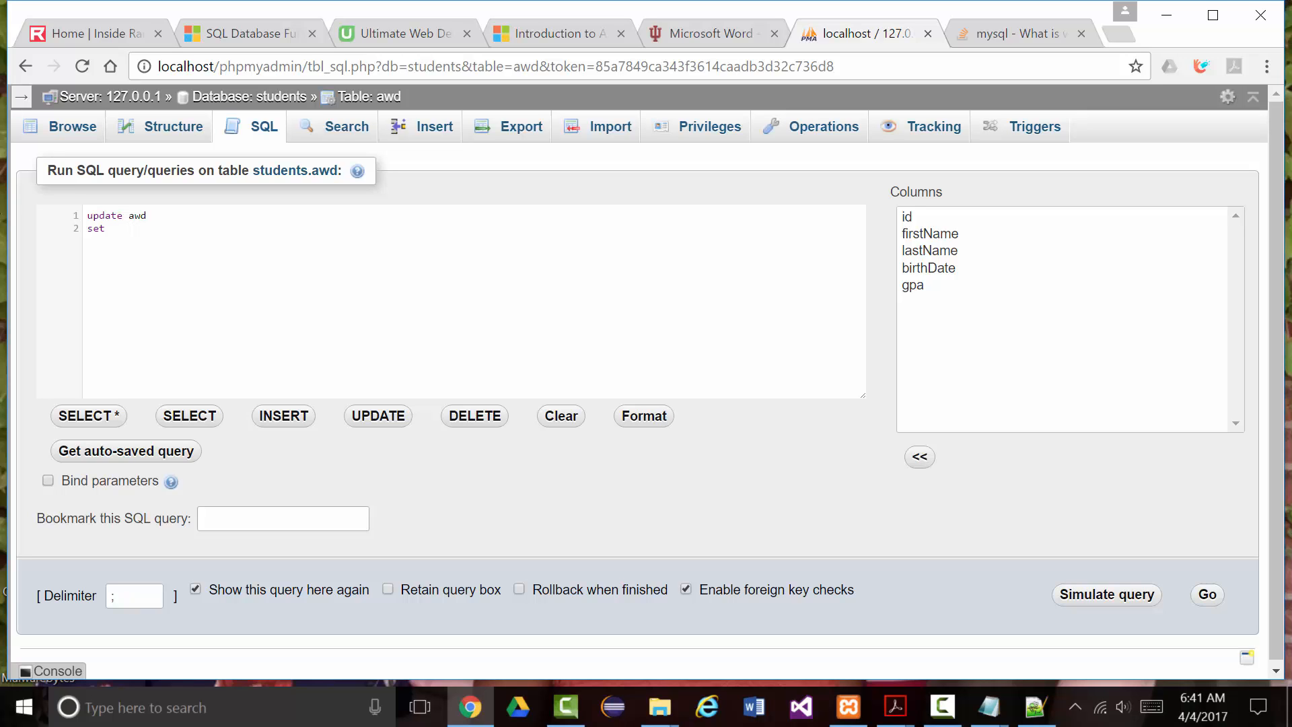
Enlarge the page and complete the set clause by assigning birthdate a new date in single quotes
key("ctrl+plus")
key("ctrl+plus")
key("ctrl+plus")
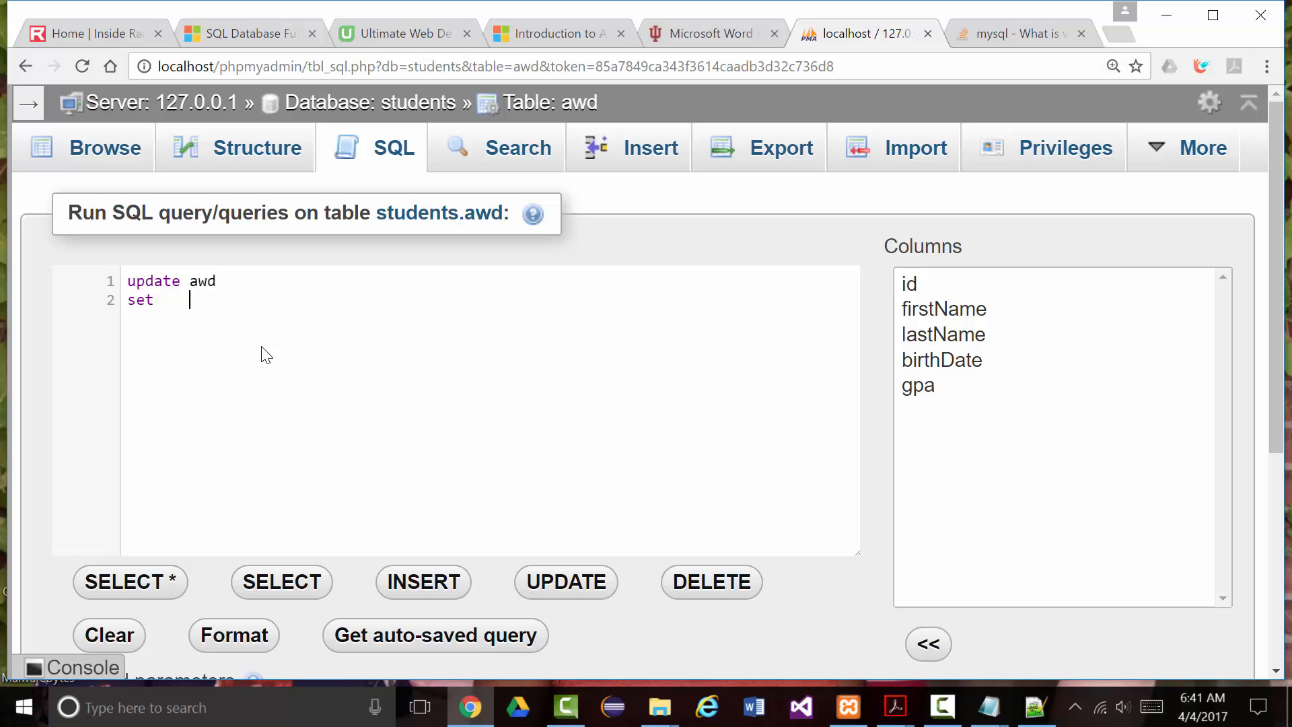
type("b")
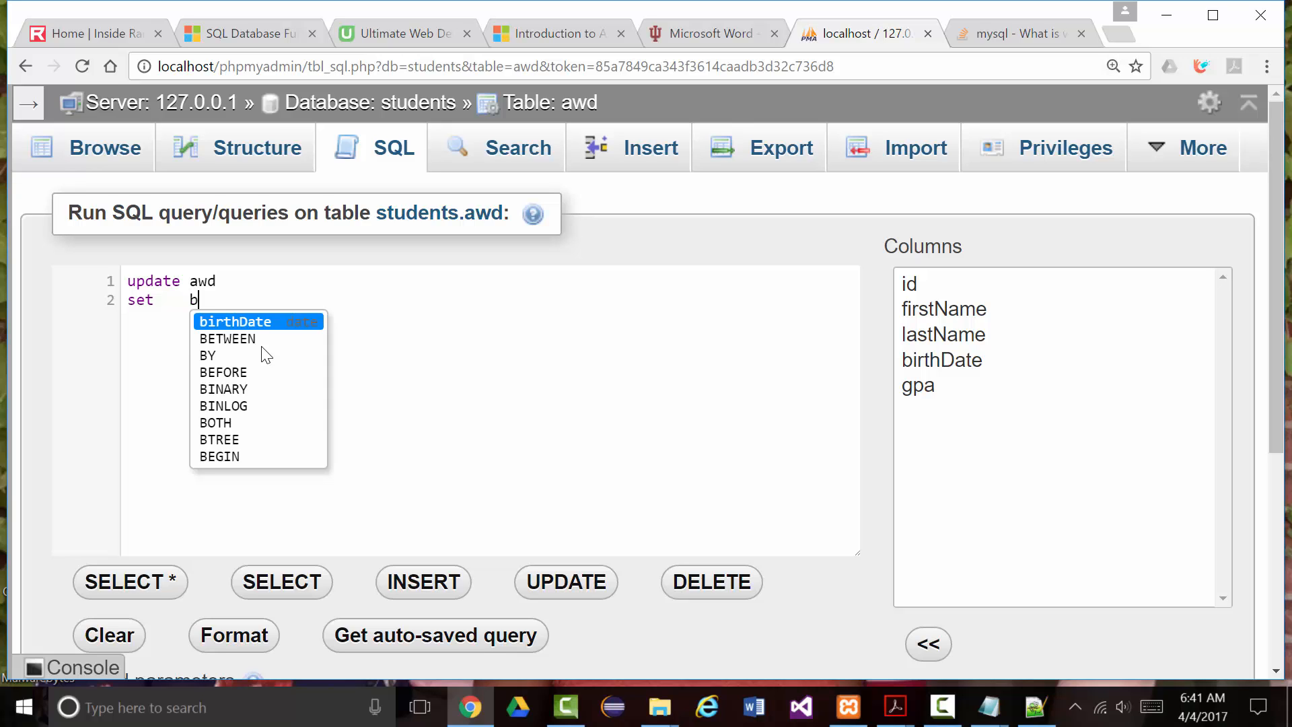
type("irthdate = '")
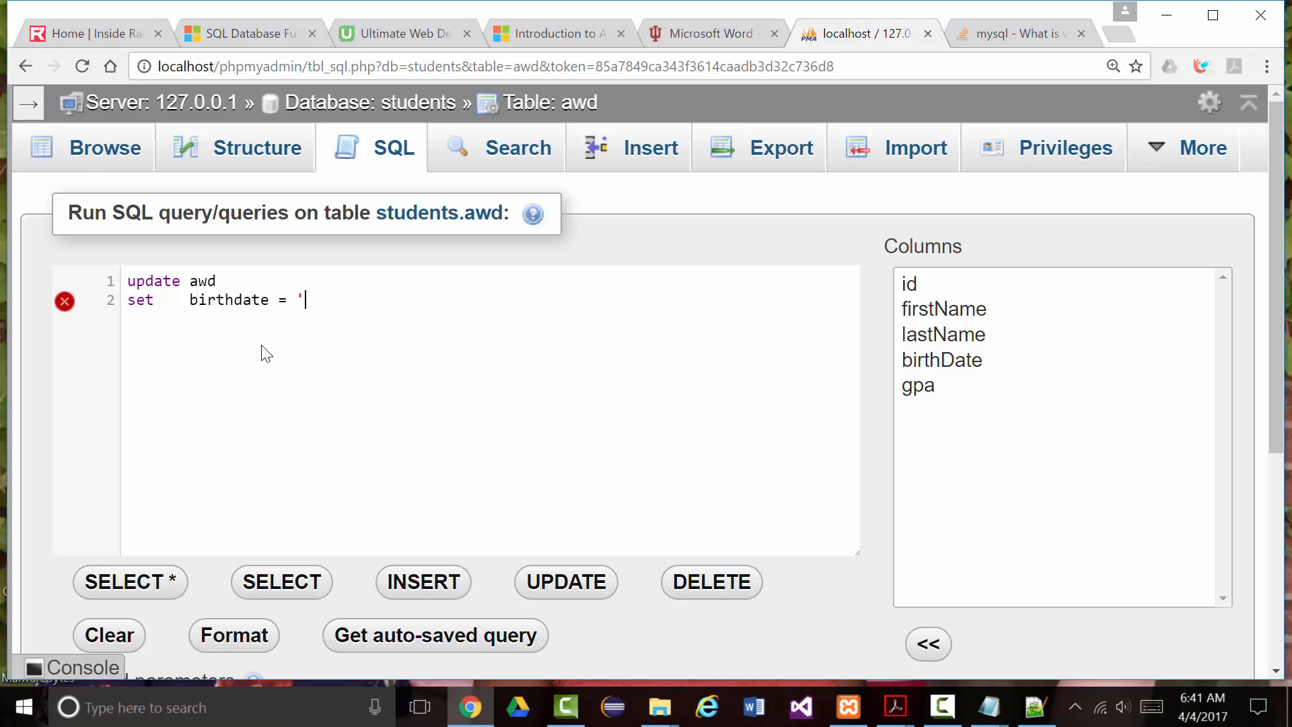
type("2017-04-04'")
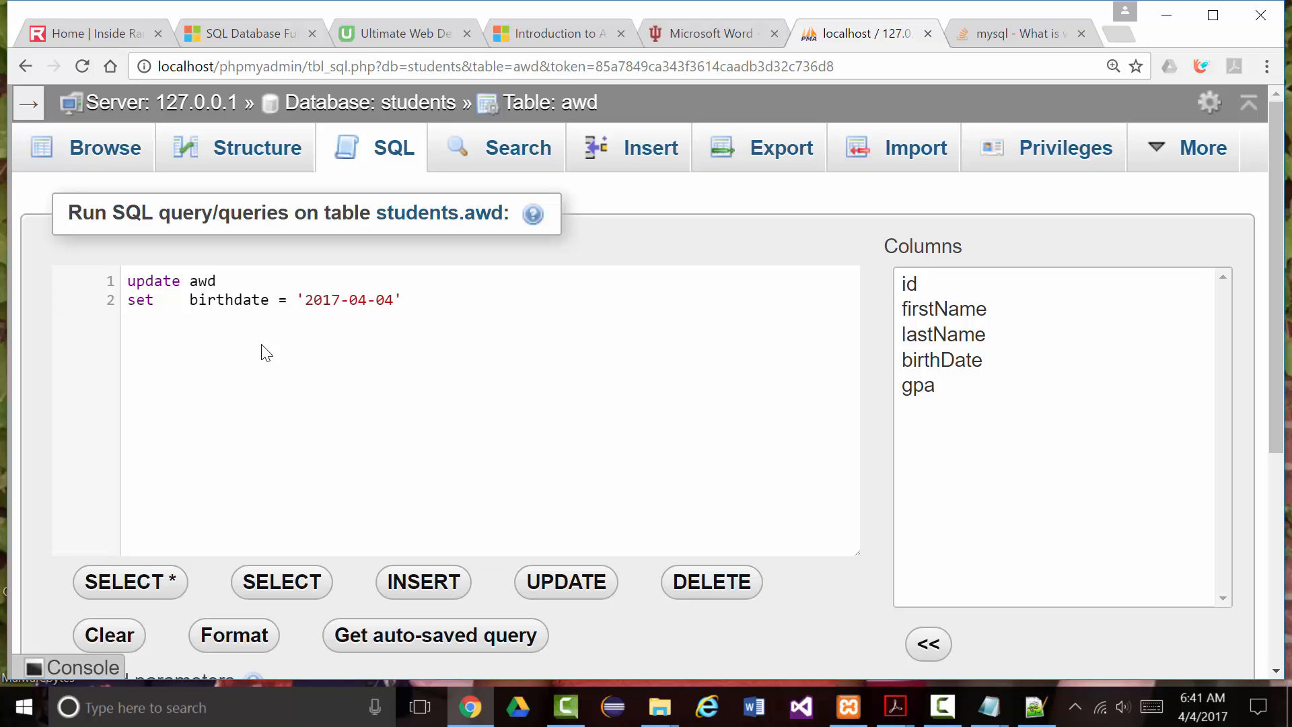
Restrict the update with where id = 1 on a third line, run it and browse the awd table
key("Return")
type("where  id=")
scroll(1138, 614, "down", 3)
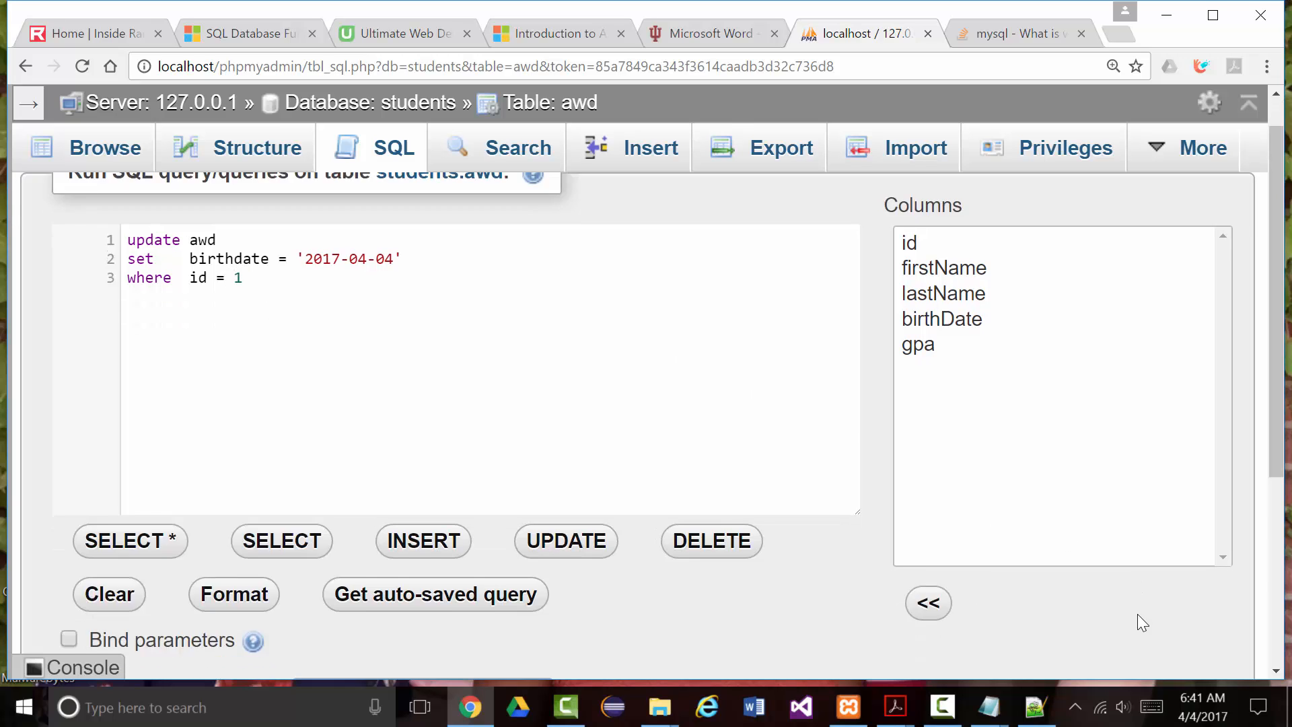
scroll(1128, 659, "down", 2)
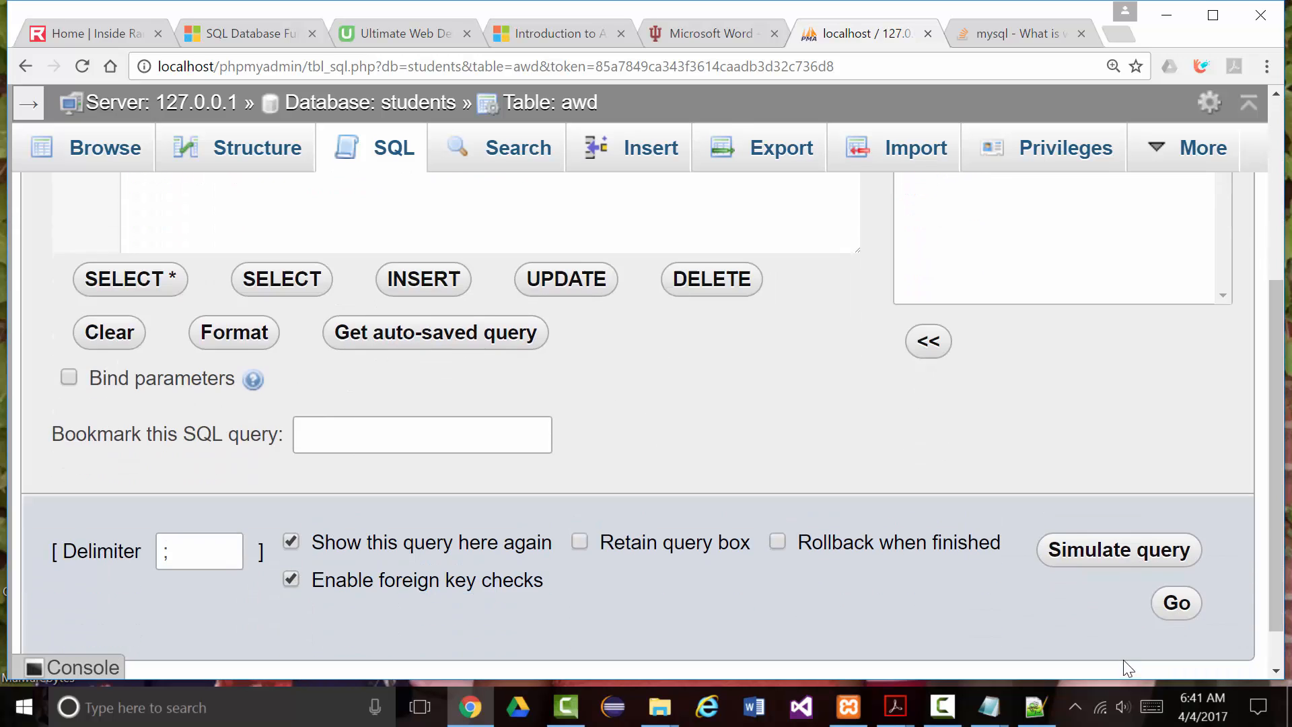
left_click(1179, 601)
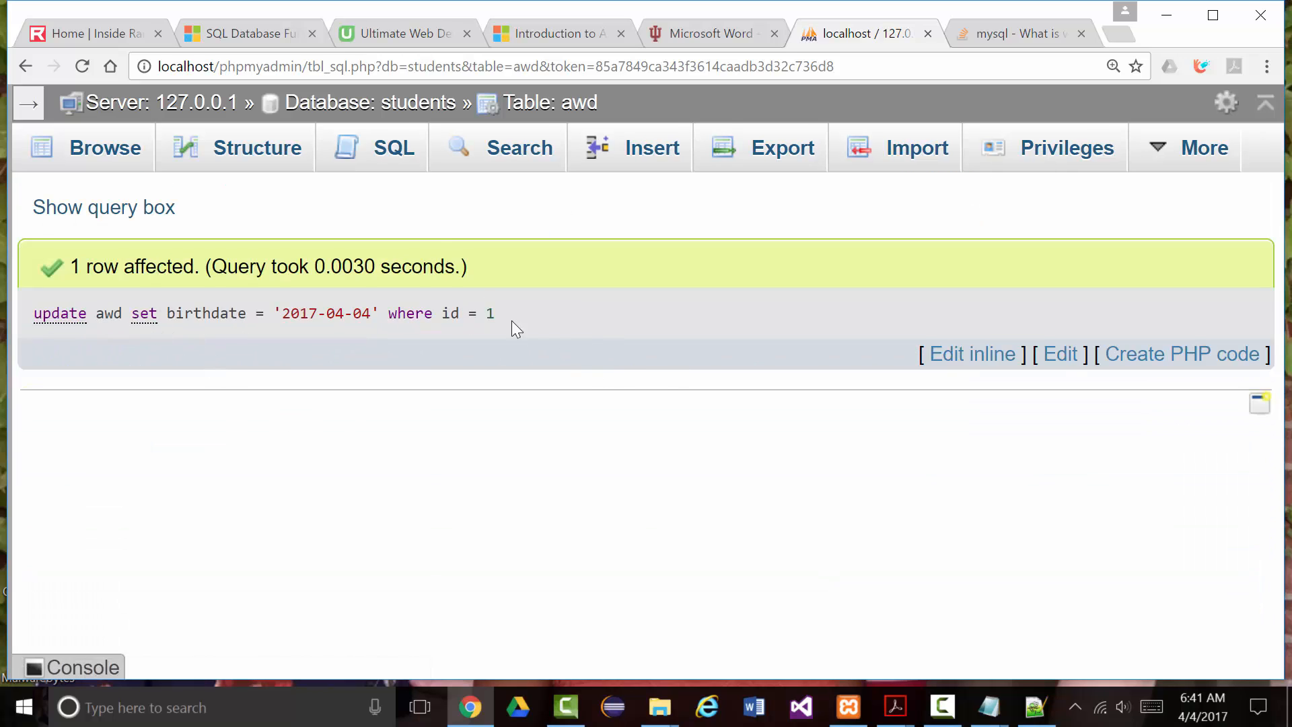
left_click(129, 158)
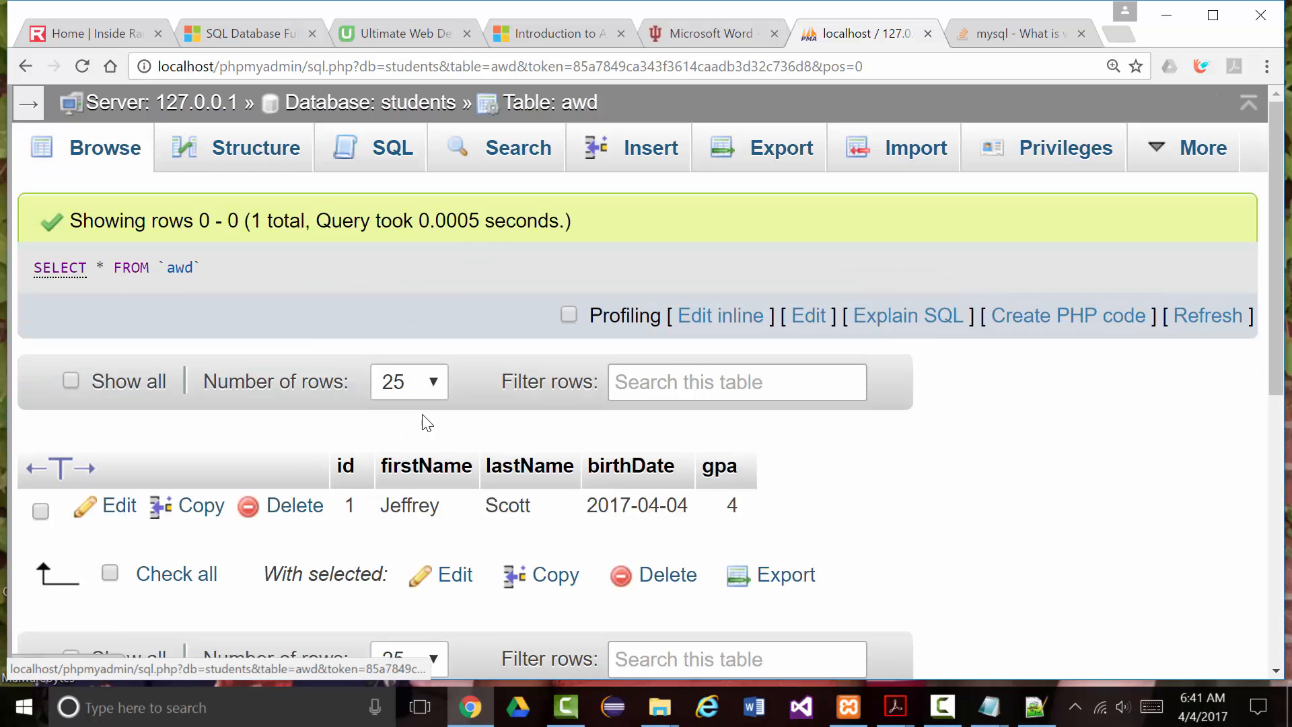
Edit the row with id 1, shorten the first name to its nickname form and save the row
scroll(433, 448, "down", 3)
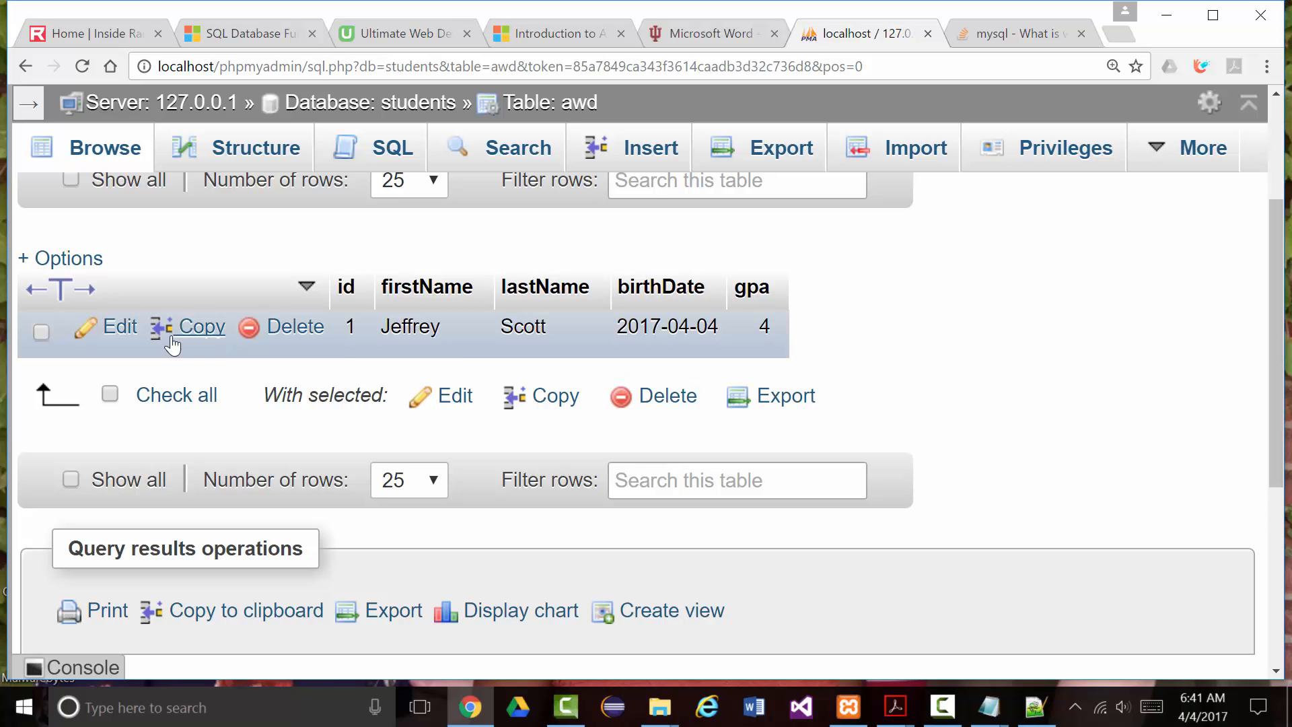
left_click(111, 329)
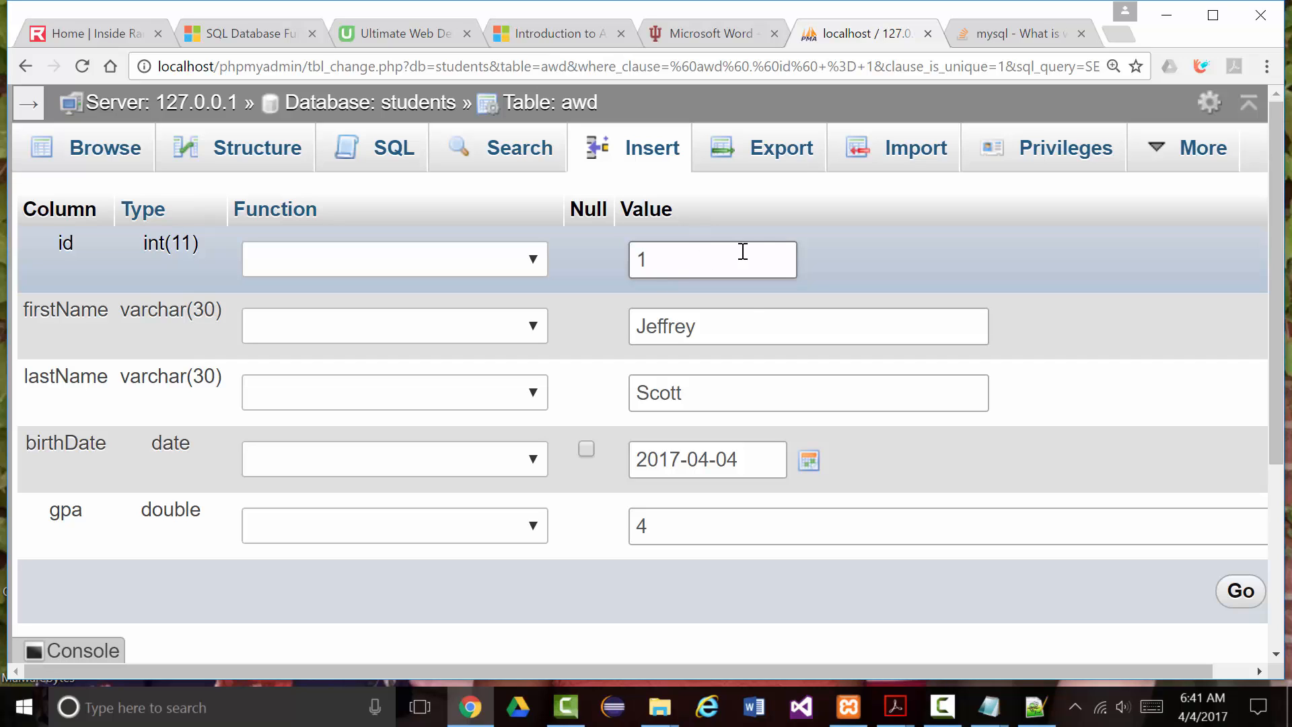
left_click_drag(665, 328, 703, 334)
type("f")
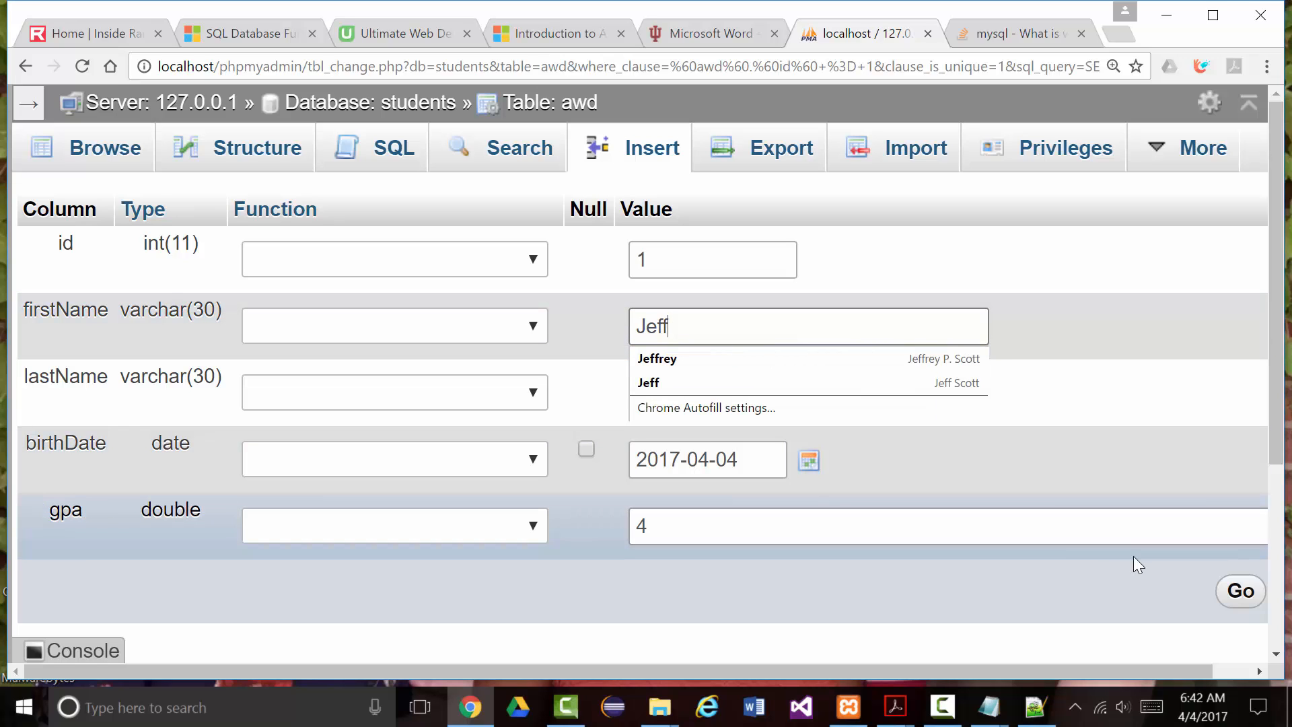
left_click(831, 435)
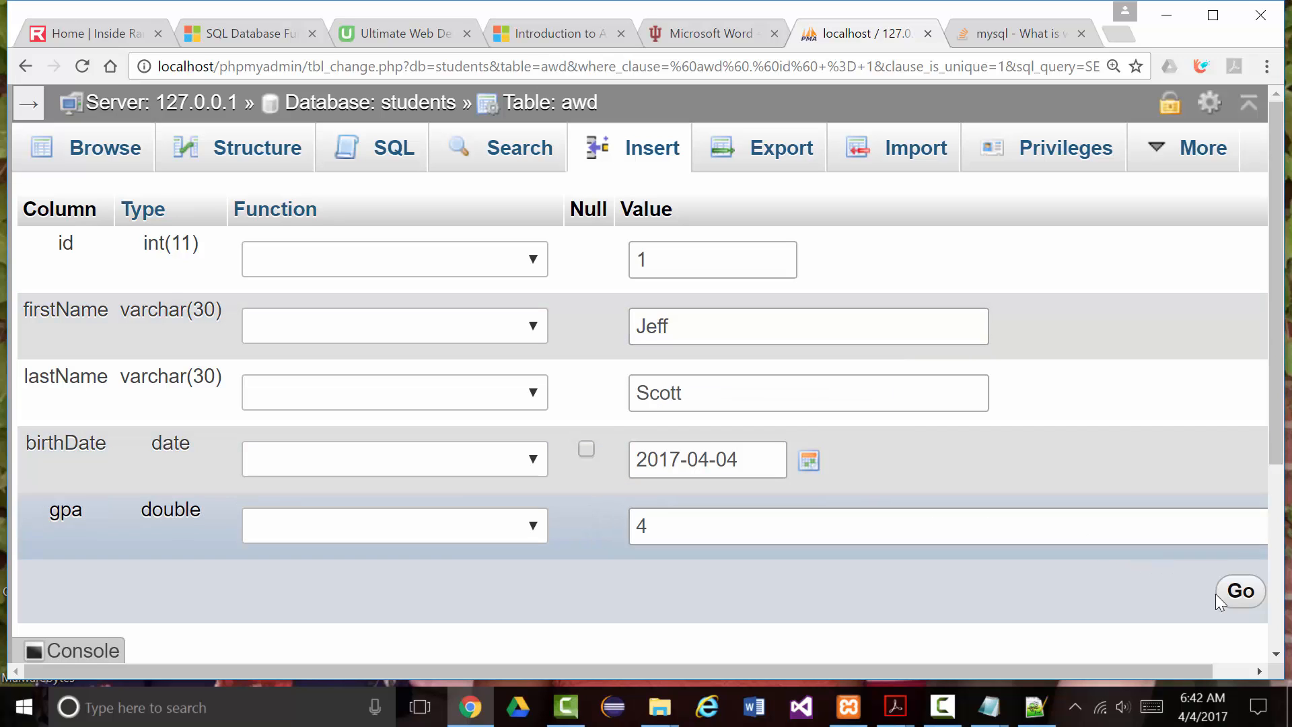
left_click(1241, 591)
Copy the row with id 1 into a new record and replace its first name with another student's
scroll(855, 479, "down", 5)
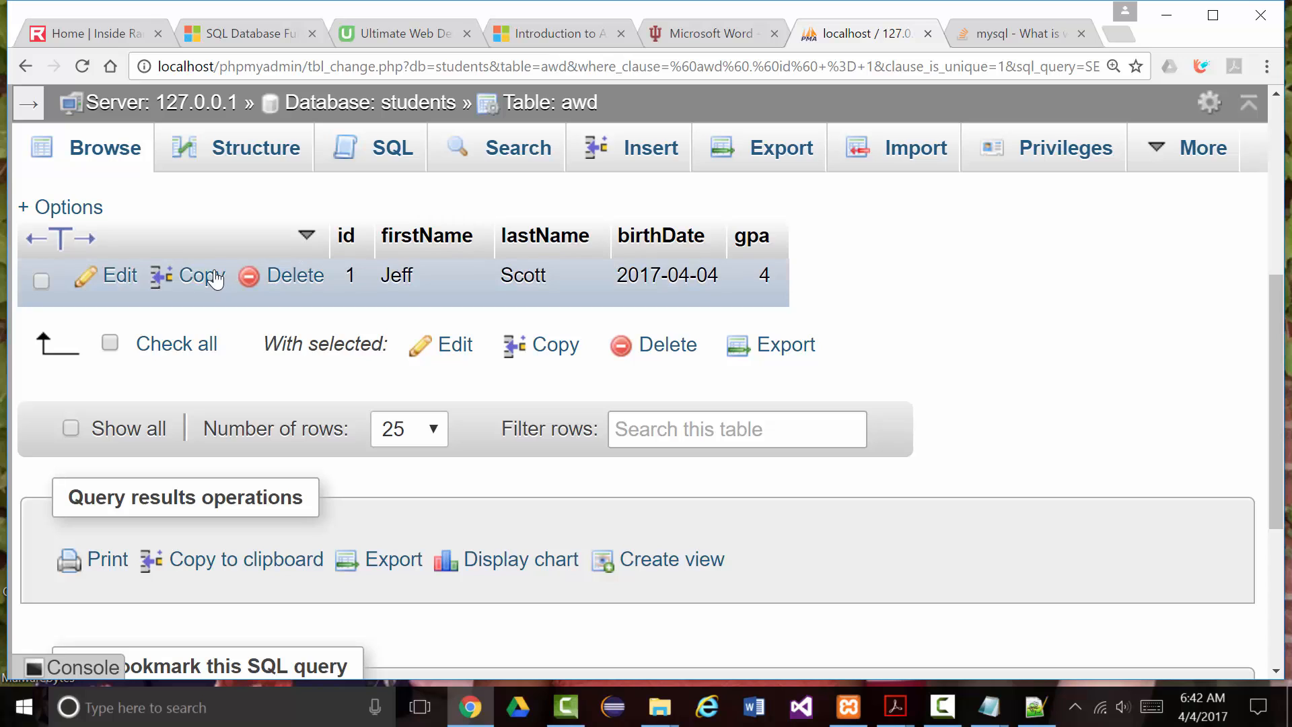
left_click(193, 275)
scroll(583, 381, "down", 4)
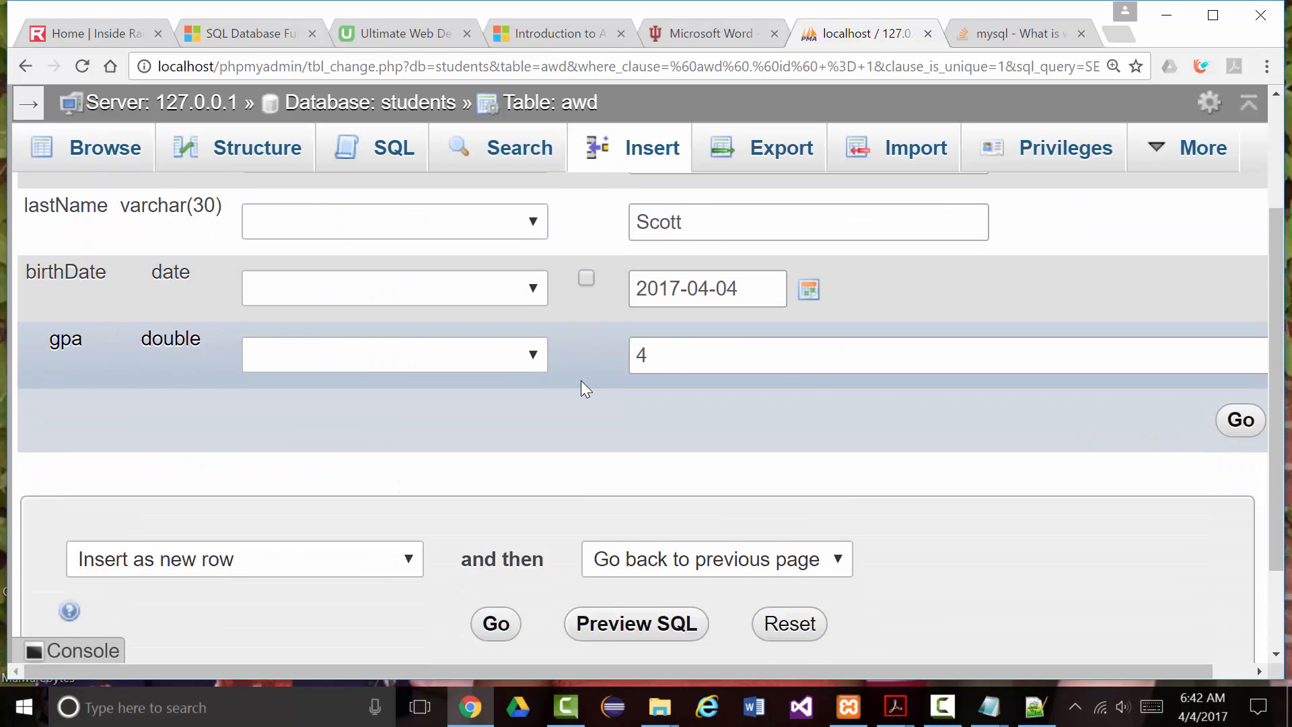
scroll(588, 382, "up", 3)
scroll(579, 377, "up", 1)
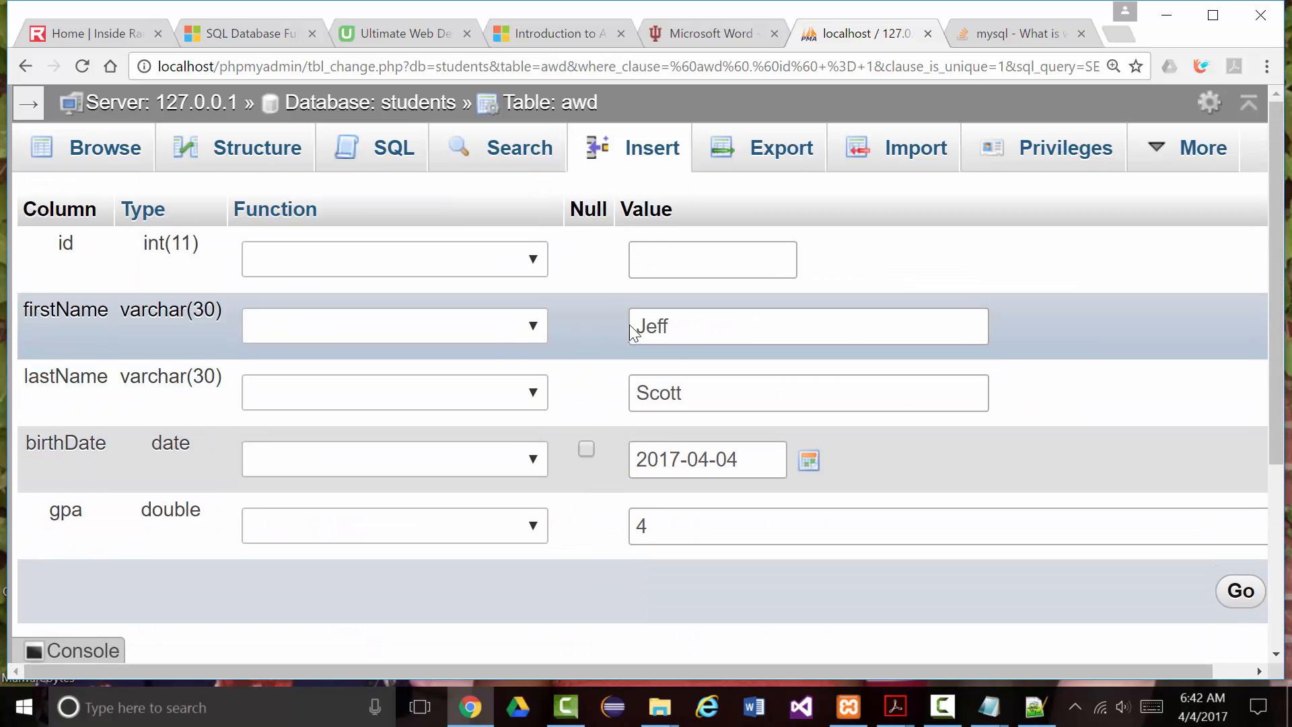
left_click(638, 326)
left_click_drag(687, 326, 539, 326)
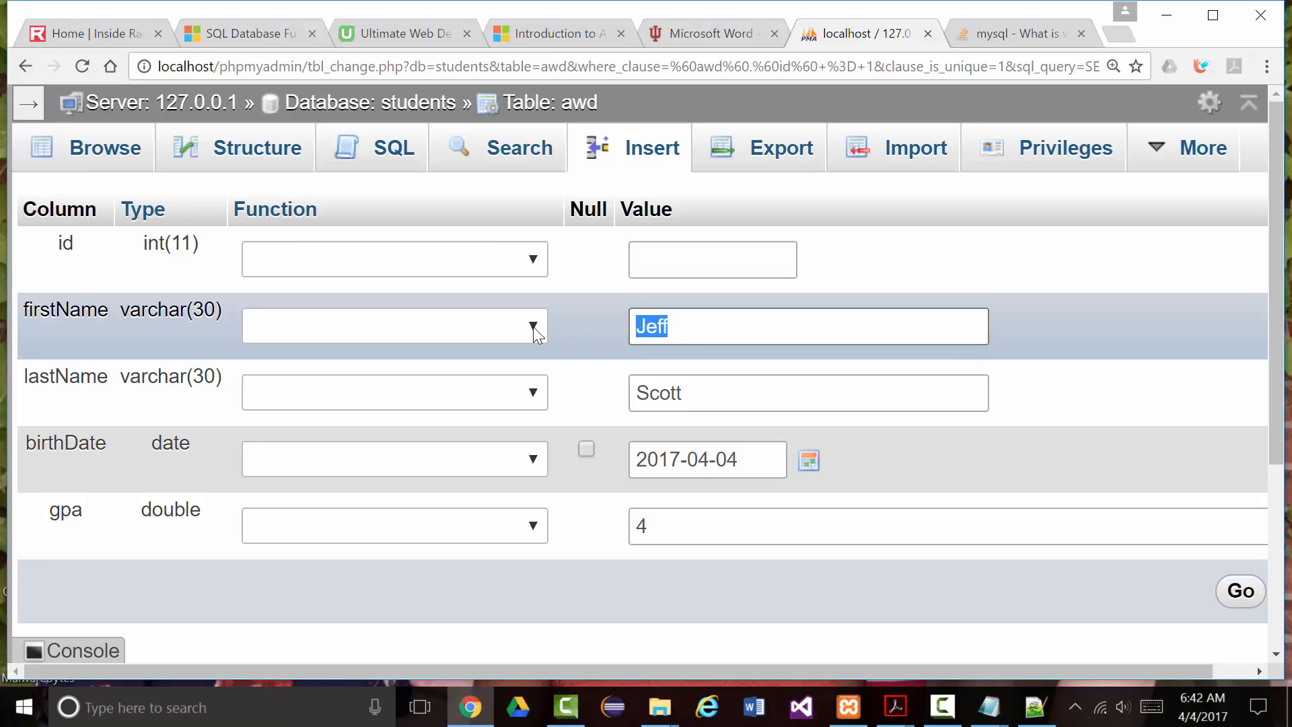
type("Sandy")
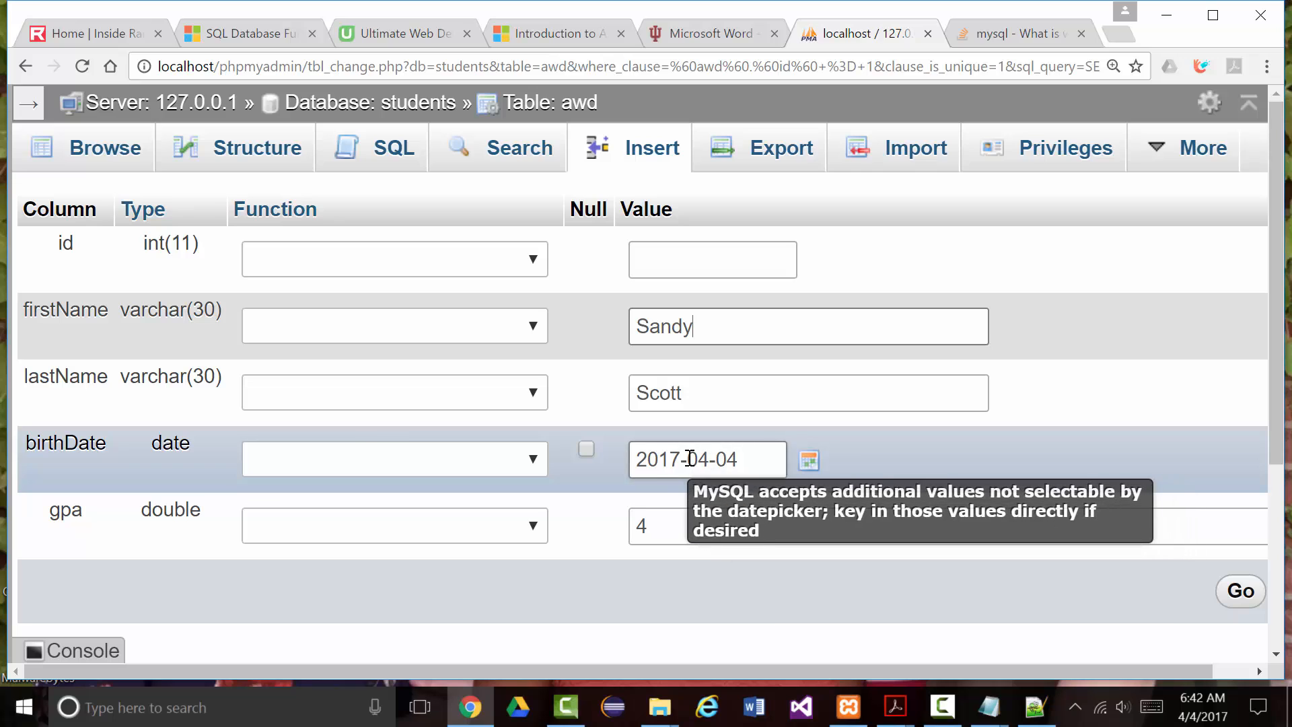
Change the year in the new record's birth date and insert it as a new row
left_click(682, 458)
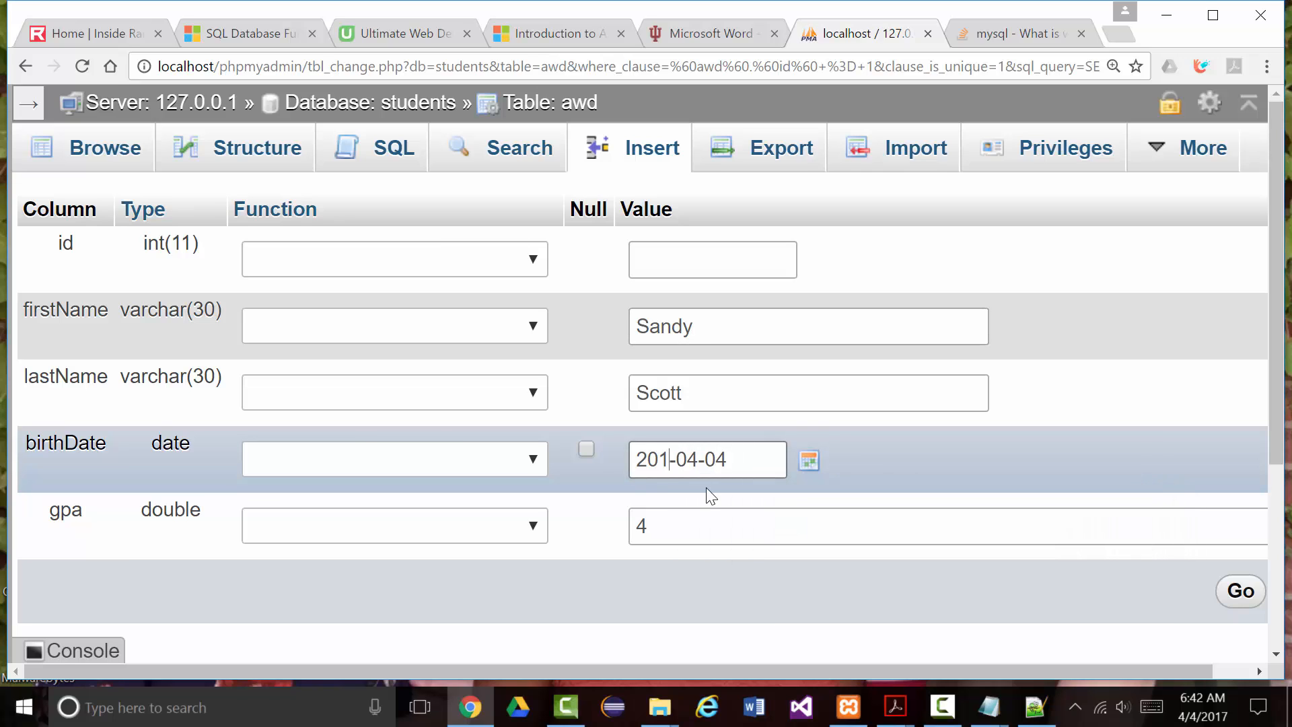
type("5")
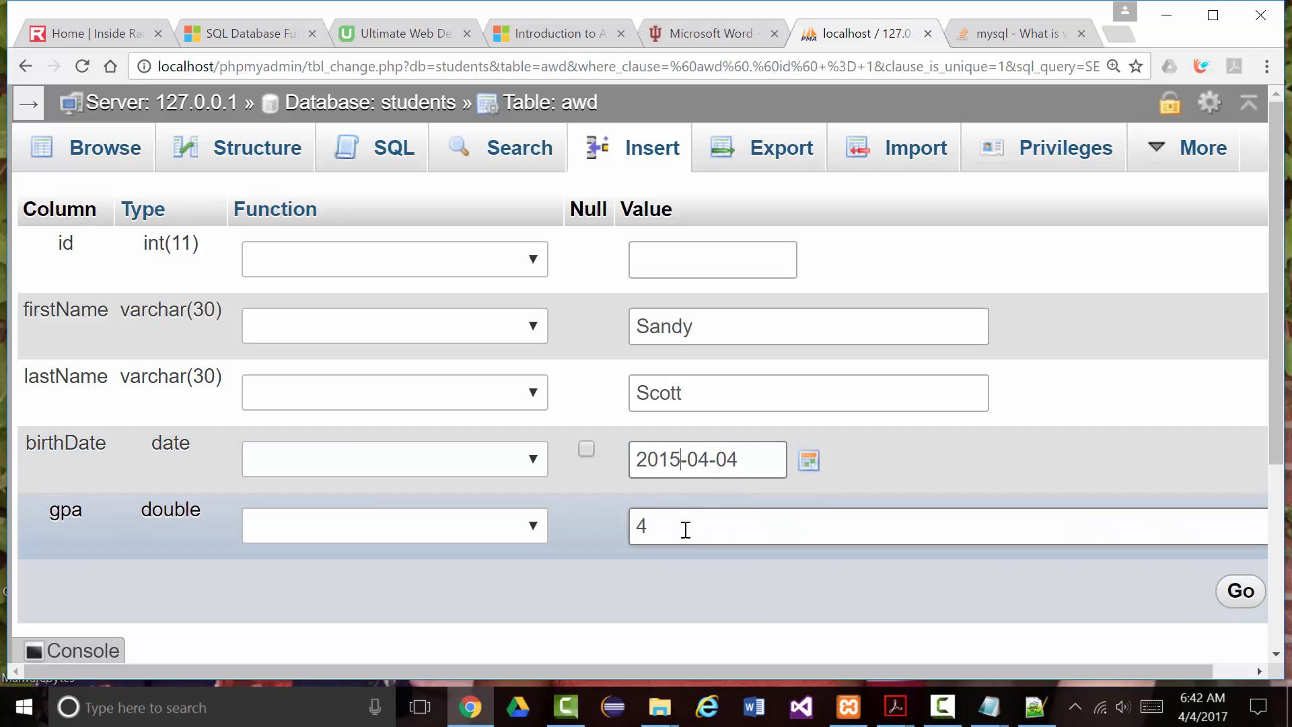
left_click(1241, 591)
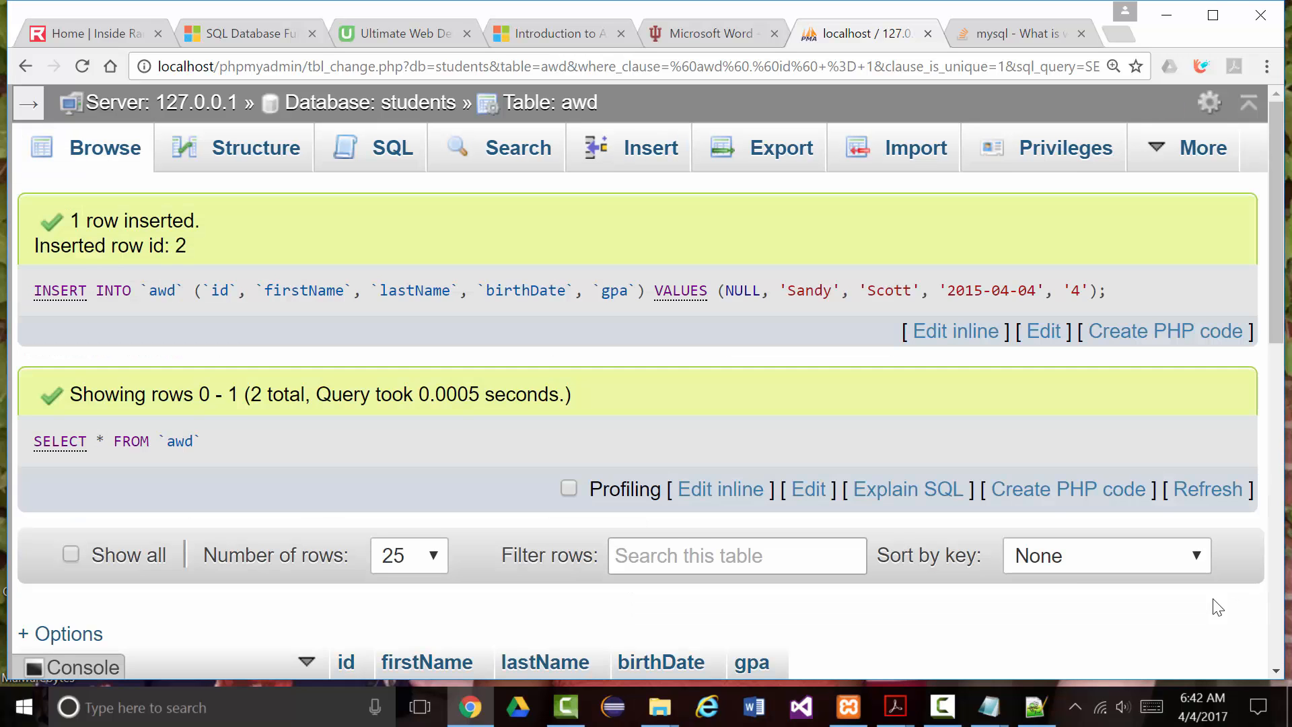
Delete the row with id 2 from the awd table
scroll(866, 525, "down", 5)
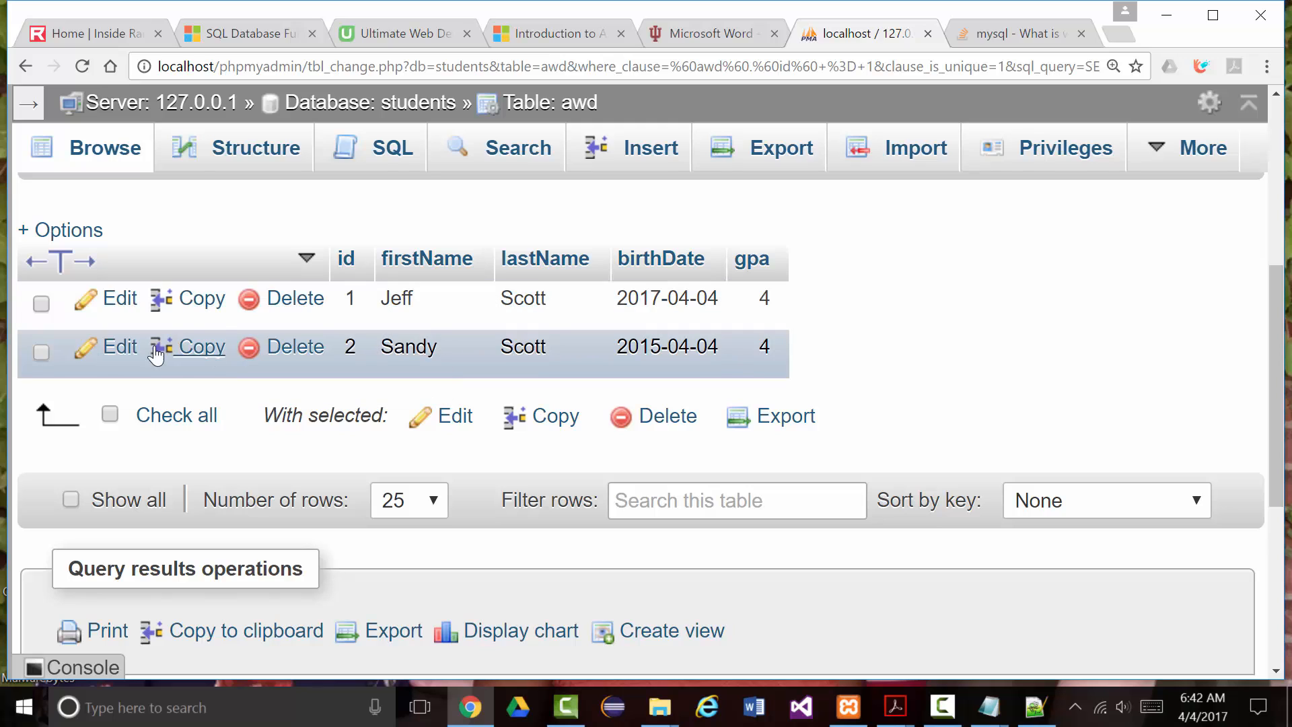
left_click(296, 355)
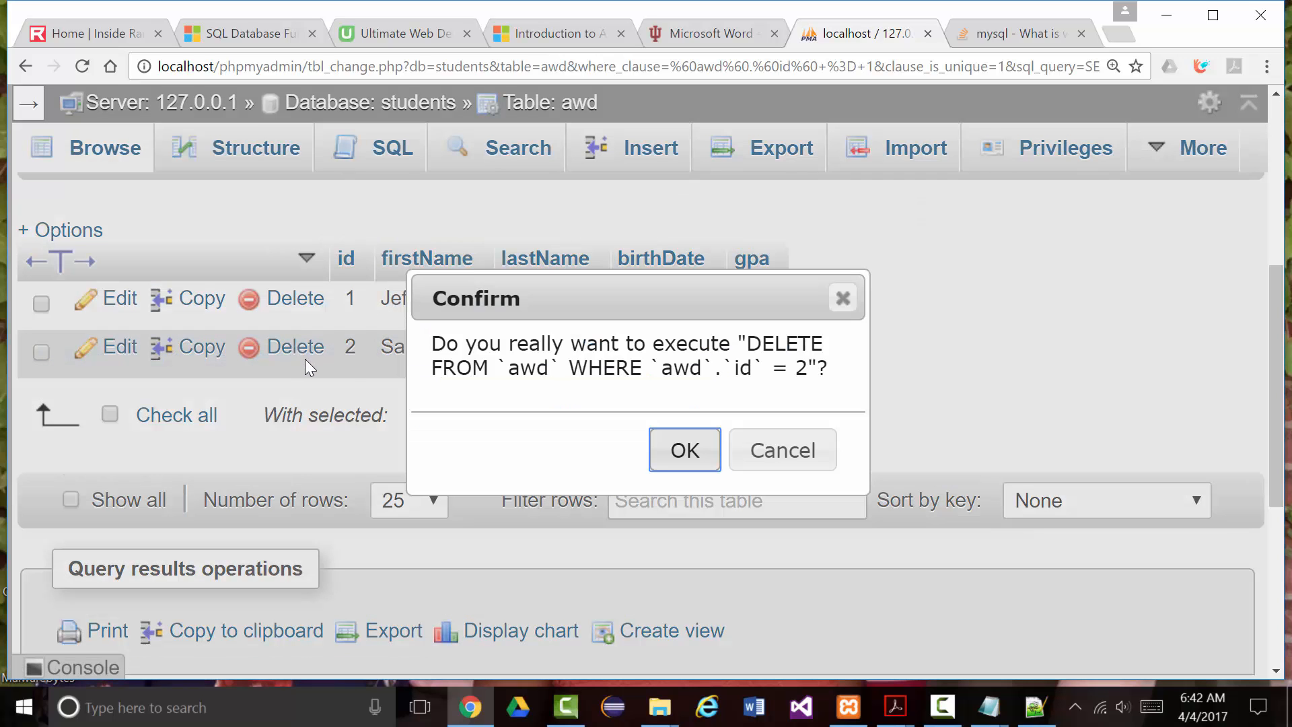
left_click(684, 450)
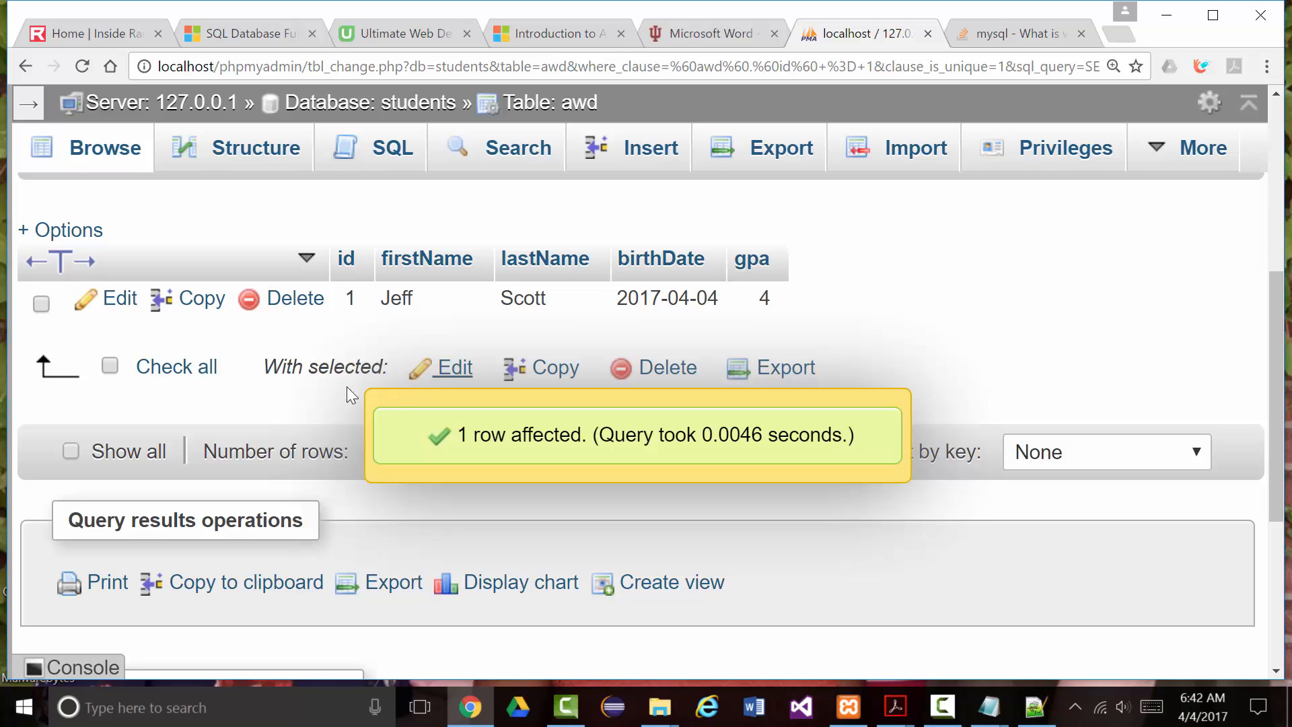
Copy the row with id 1 again, enter the second student's first name and insert it as a new row
left_click(200, 310)
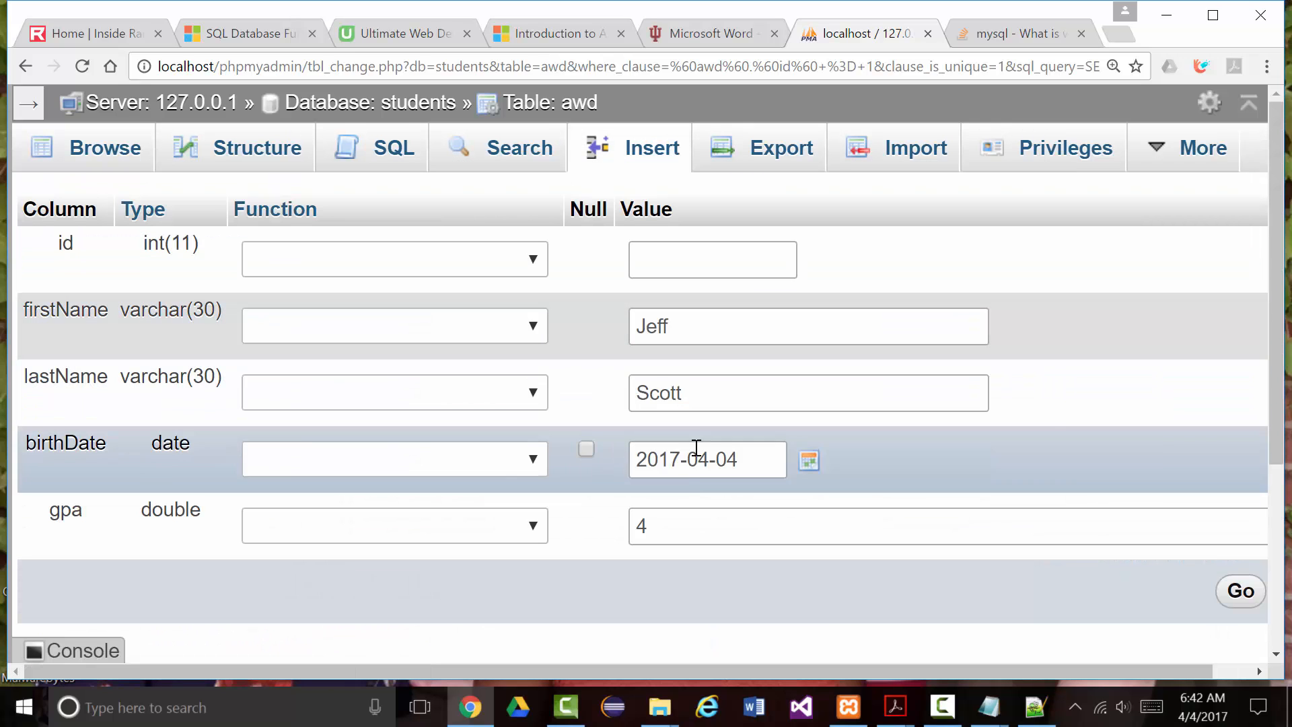
left_click_drag(675, 332, 561, 332)
type("Sandy")
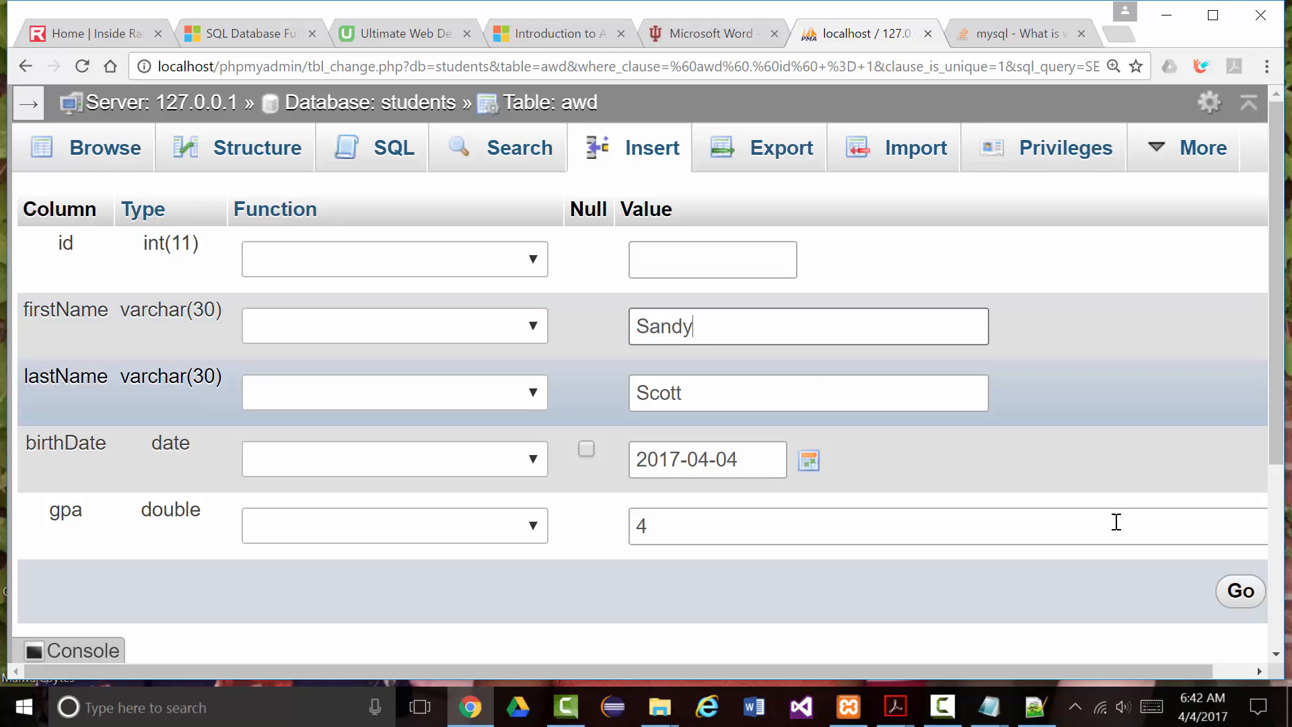
left_click(1237, 591)
scroll(490, 444, "down", 5)
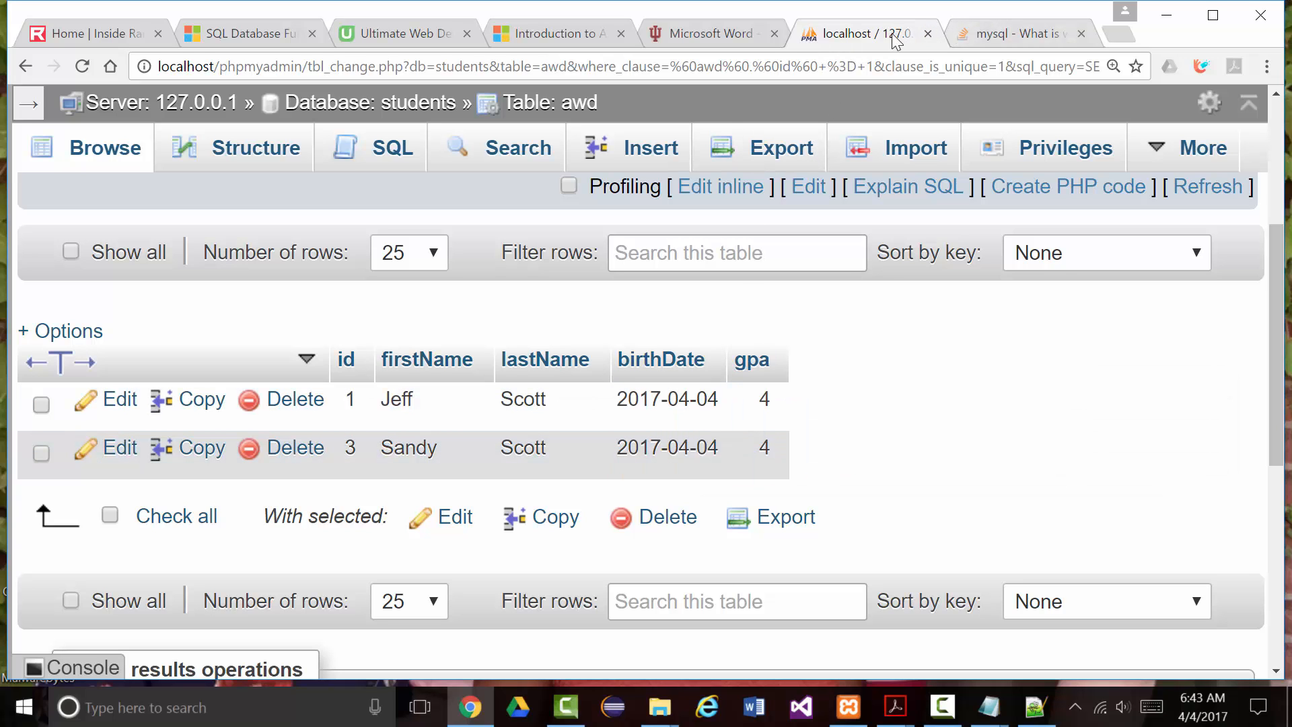
Switch to the Introduction to MySQL and phpMyAdmin PDF and view its first page
left_click(958, 41)
left_click(605, 35)
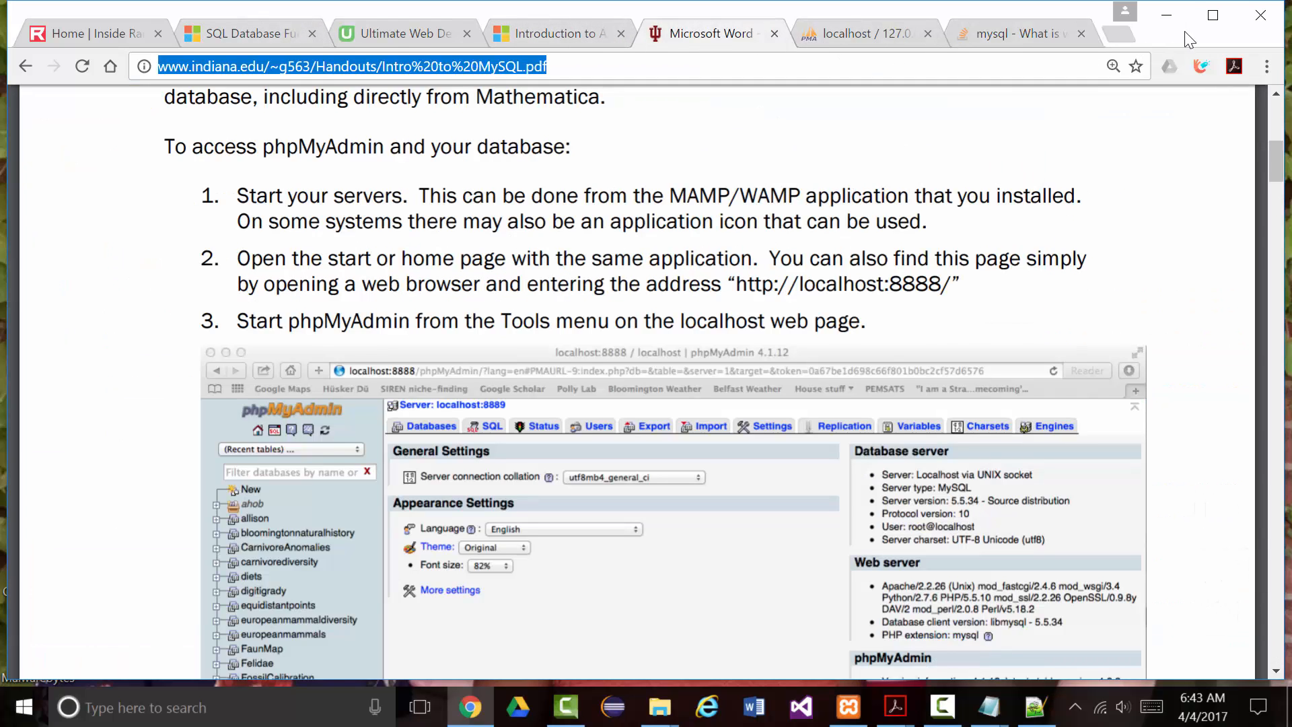
left_click(1170, 17)
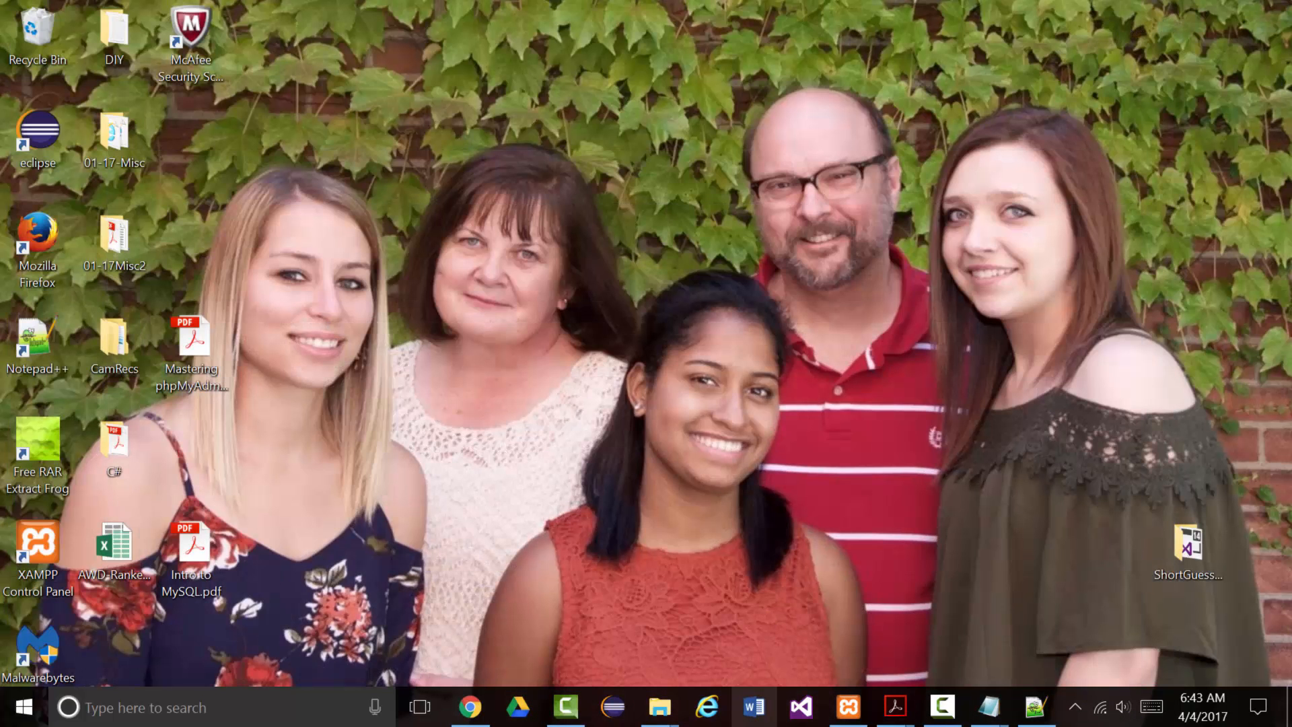
left_click(470, 707)
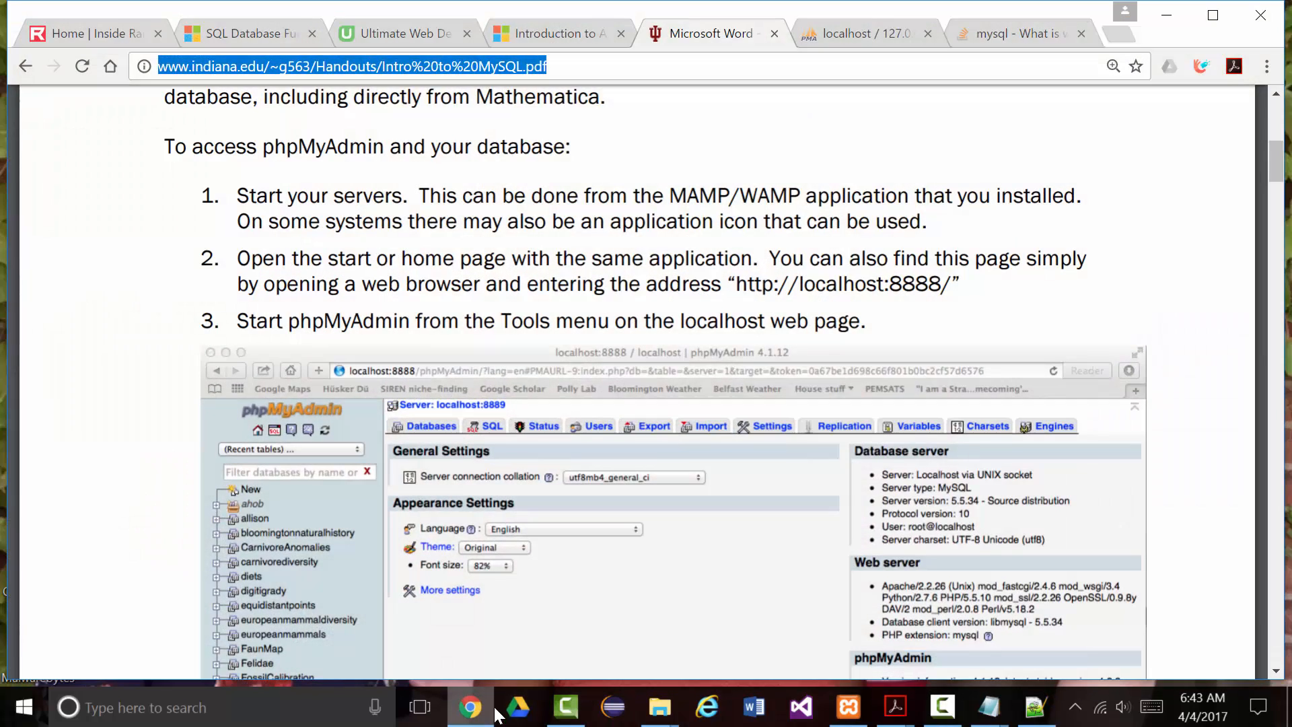
scroll(425, 178, "up", 9)
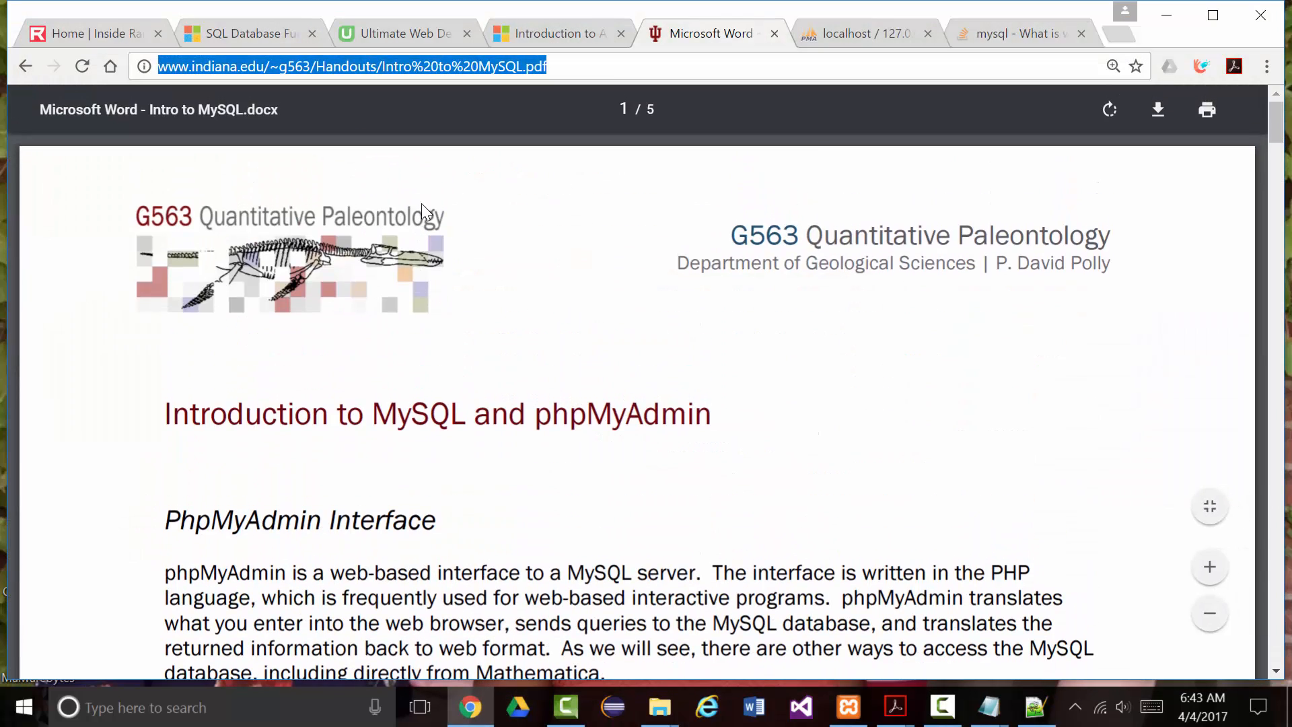
Search Google for phpmyadmin tutorial pdf from the Stack Overflow page and look through the listed tutorials
left_click(992, 33)
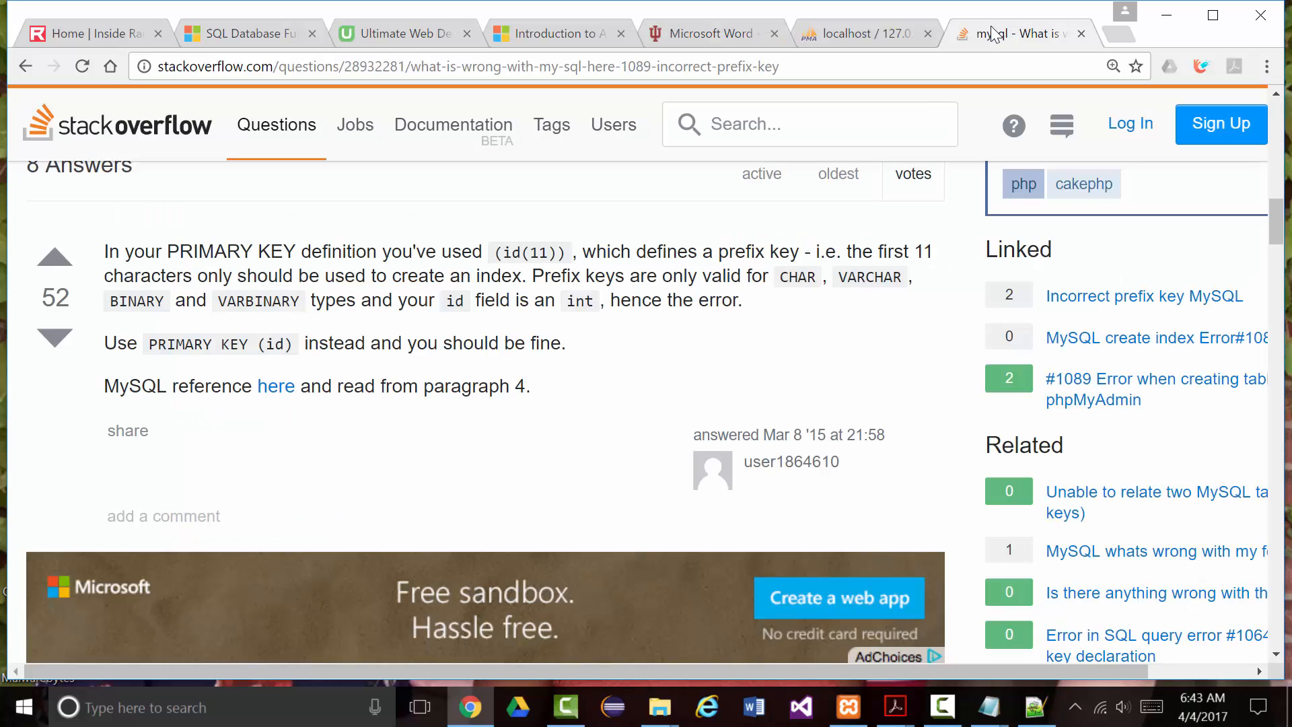
left_click(781, 67)
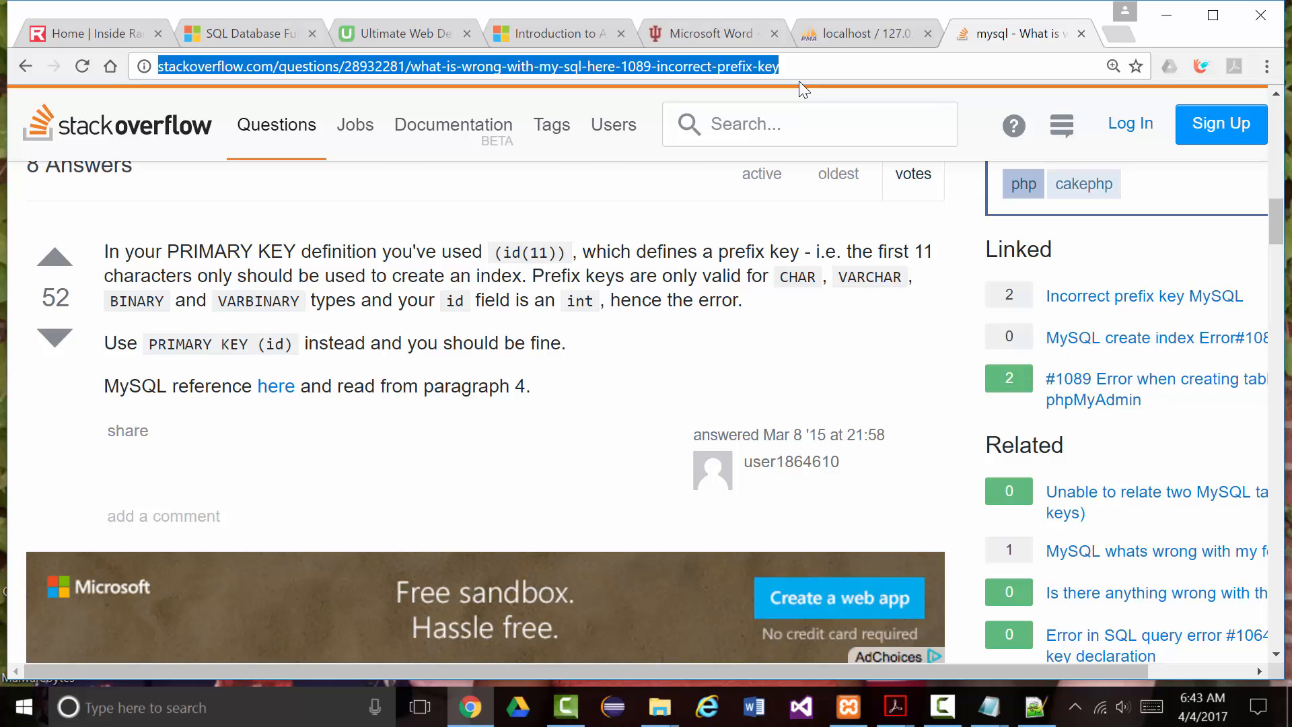
type("phpmy")
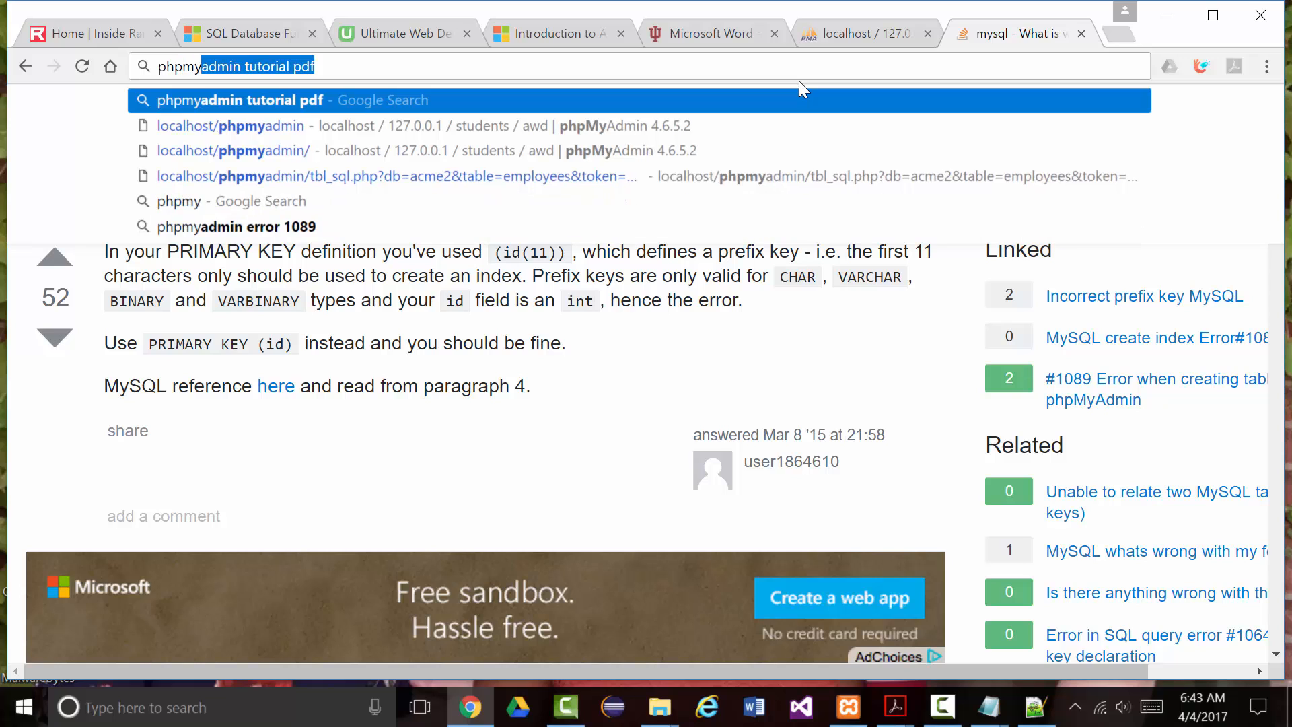
type("admin")
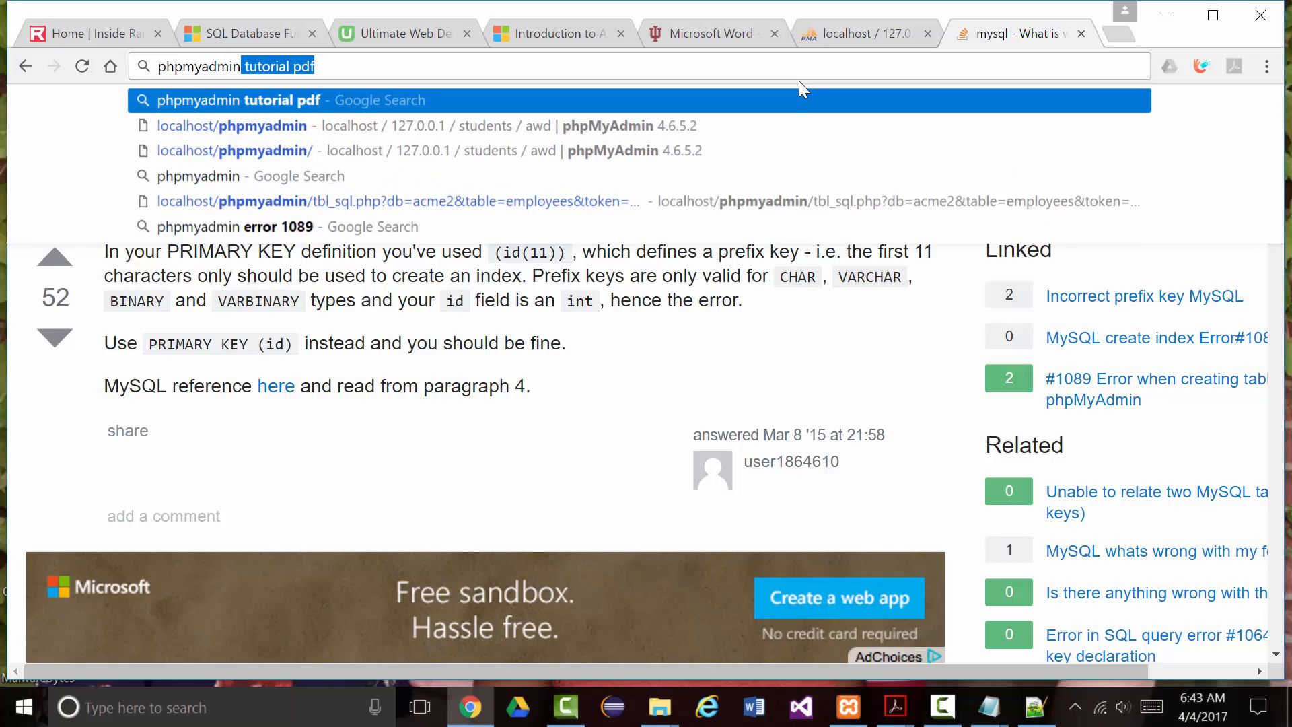
type(" tutorial")
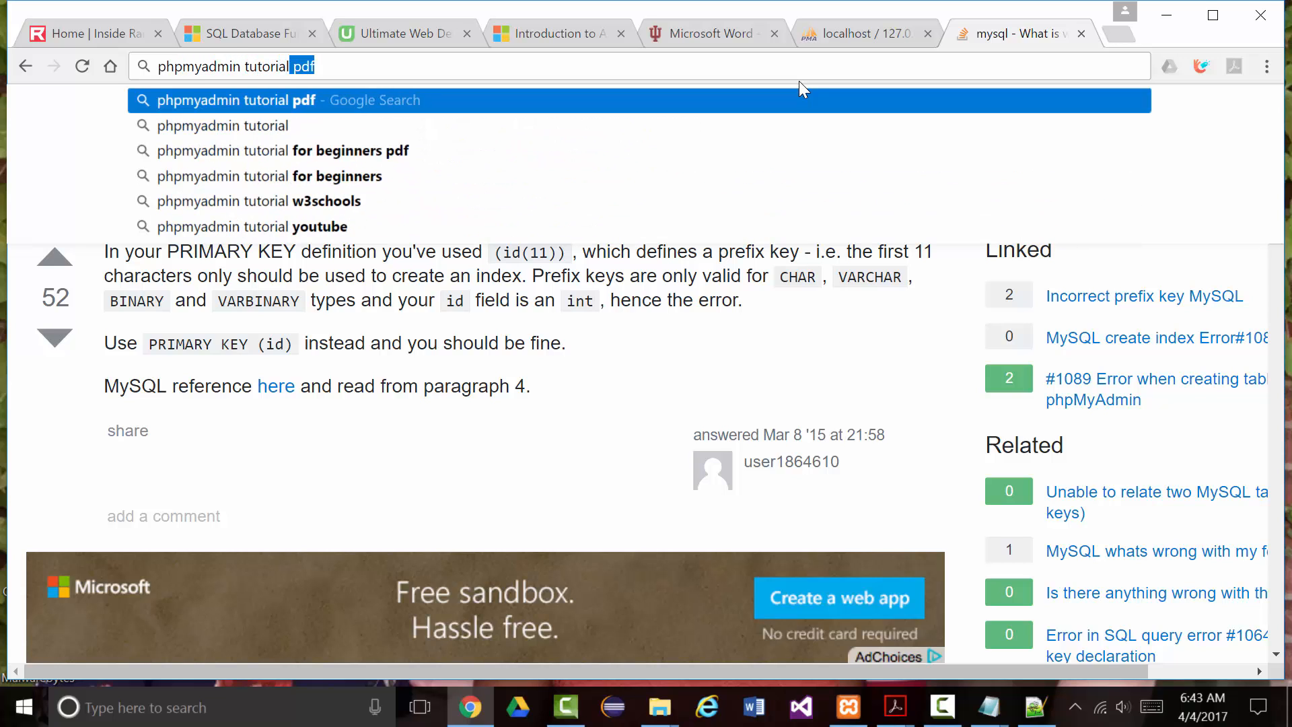
type(" pdf")
key("Return")
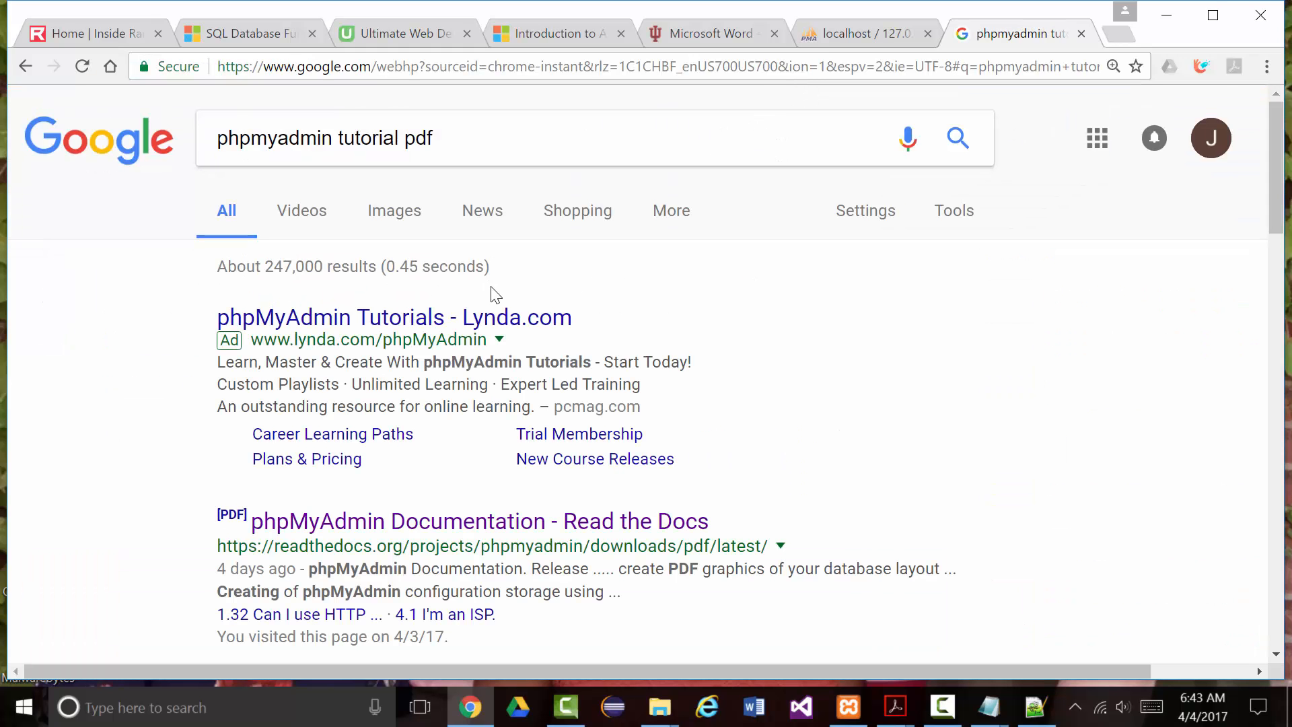
scroll(495, 291, "down", 3)
scroll(496, 291, "down", 1)
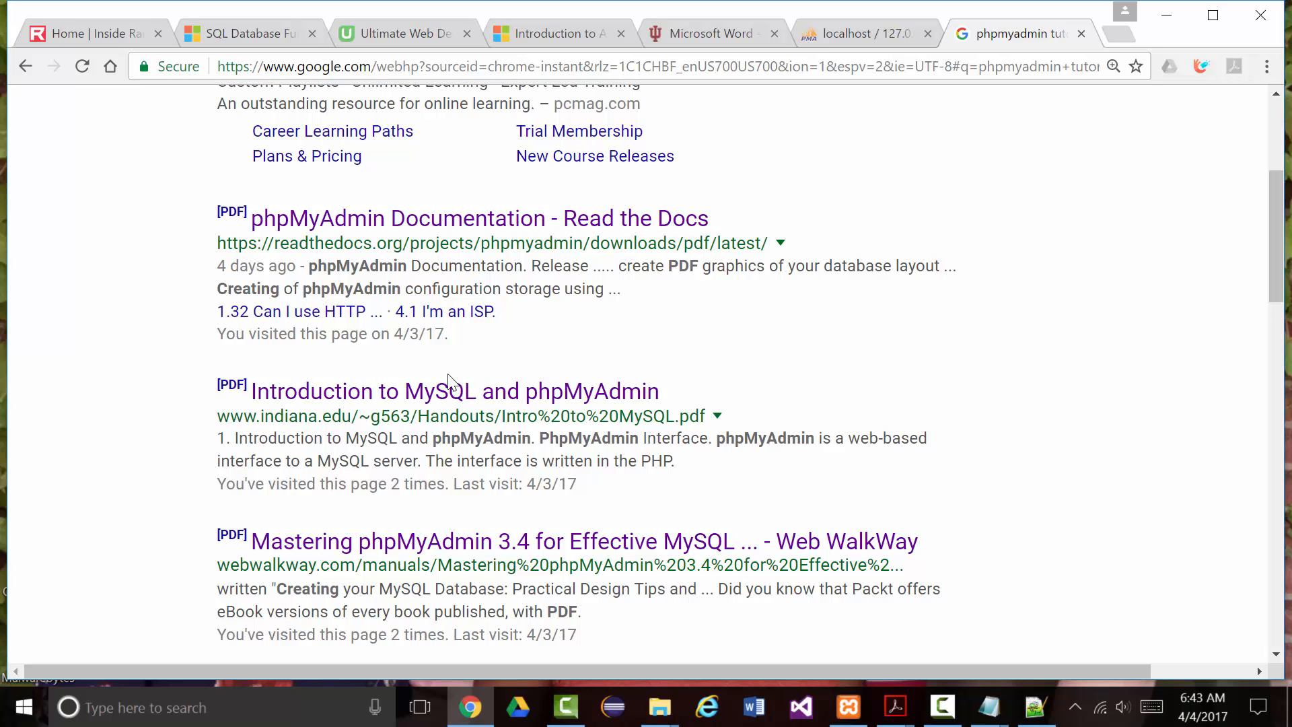
scroll(438, 406, "down", 3)
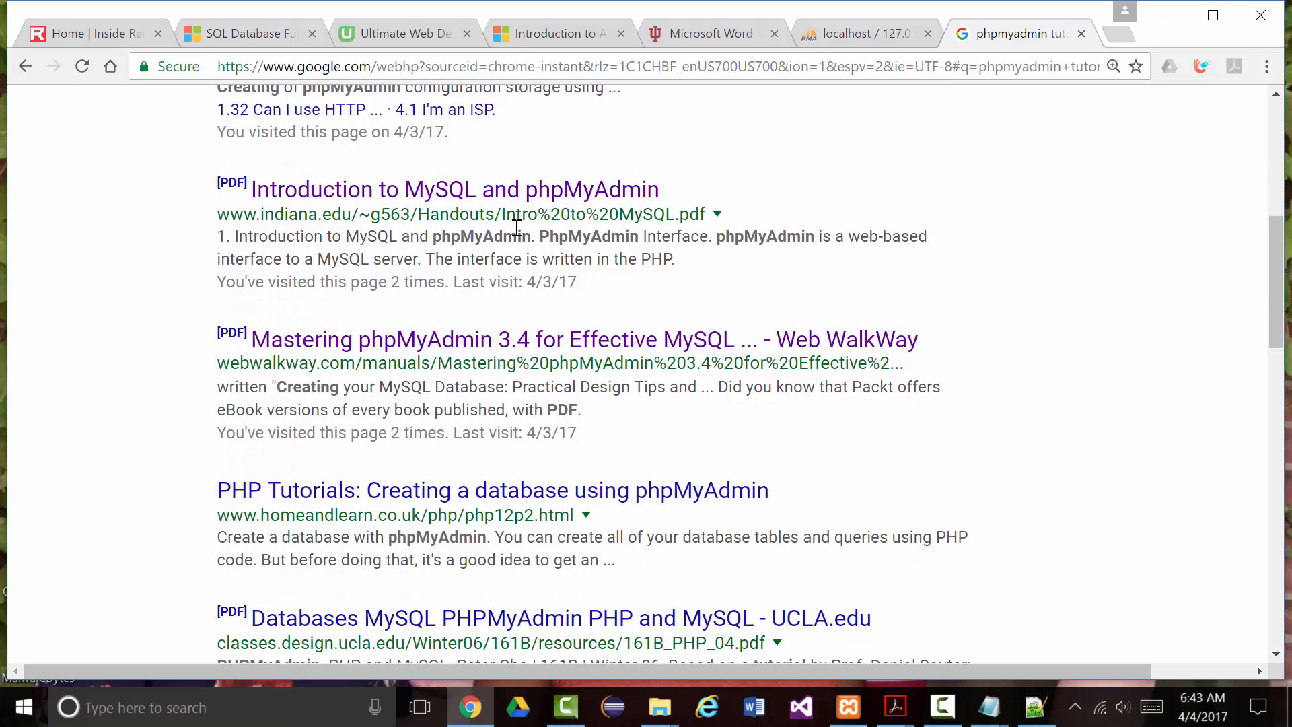
scroll(525, 316, "down", 3)
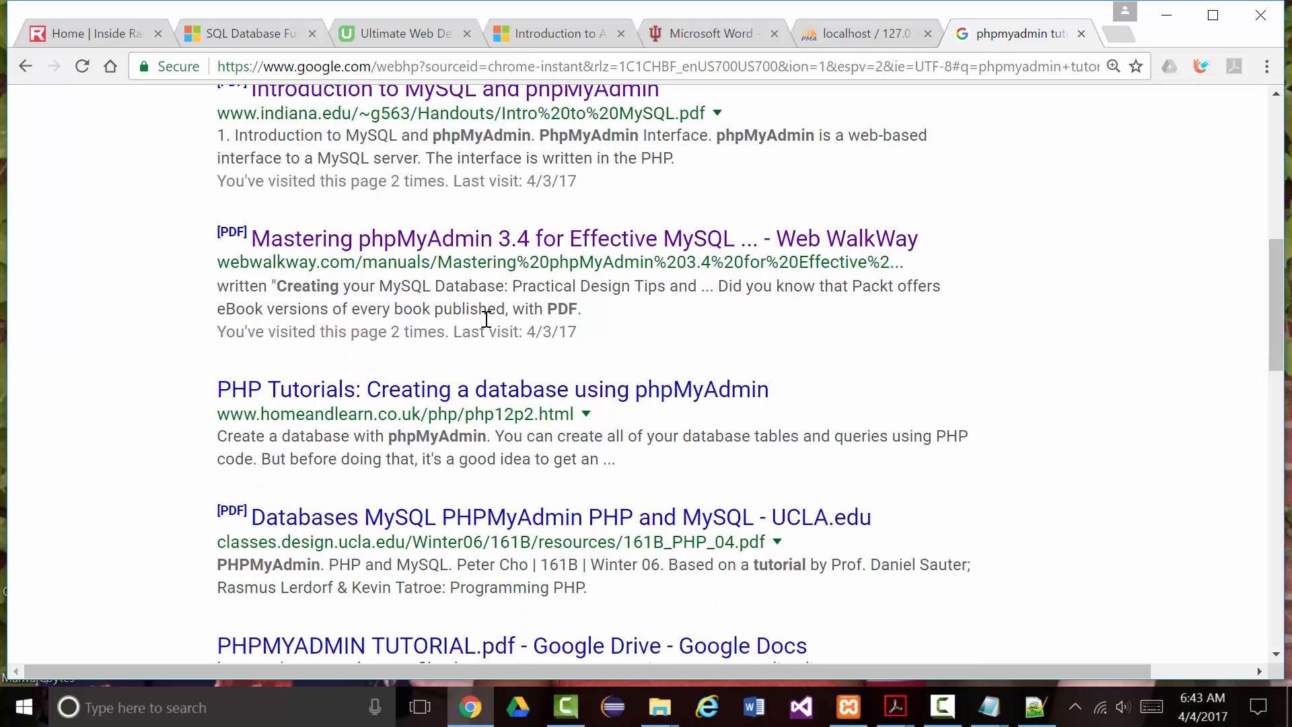
Open the Mastering phpMyAdmin 3.4 for Effective MySQL Management PDF from the search results and go to its table of contents
scroll(469, 317, "up", 3)
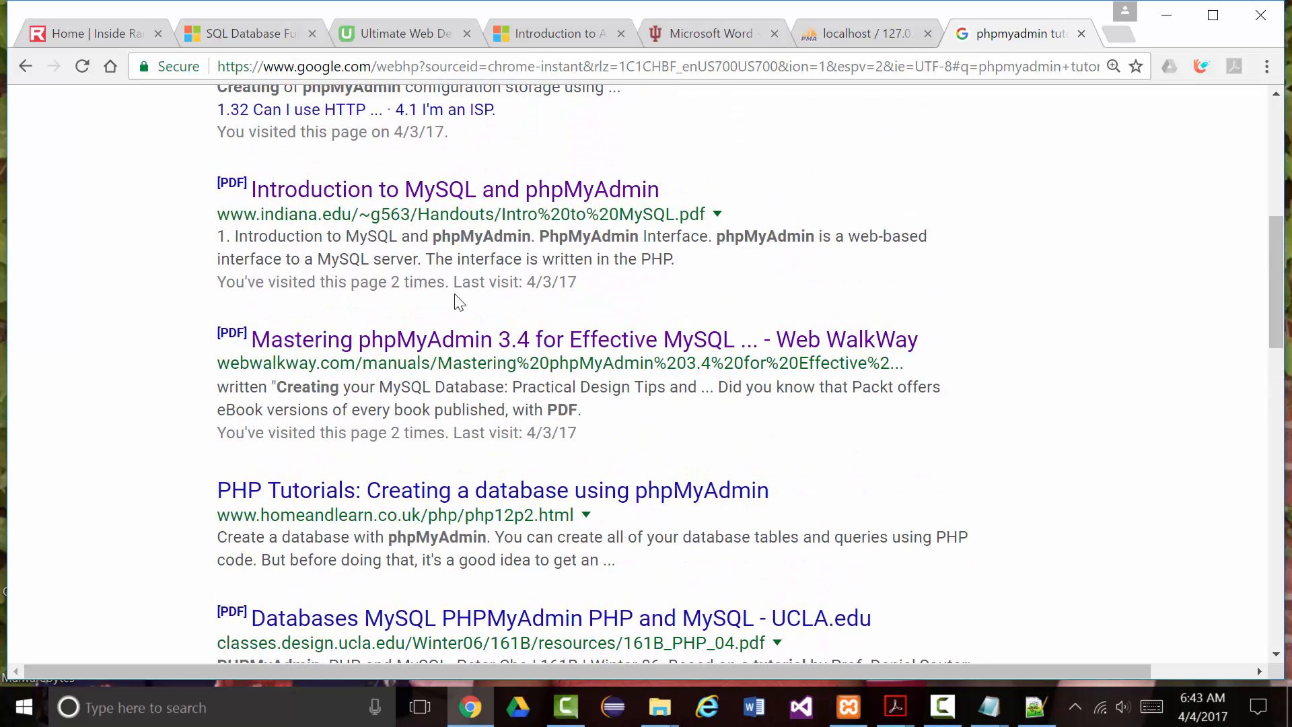
left_click(443, 346)
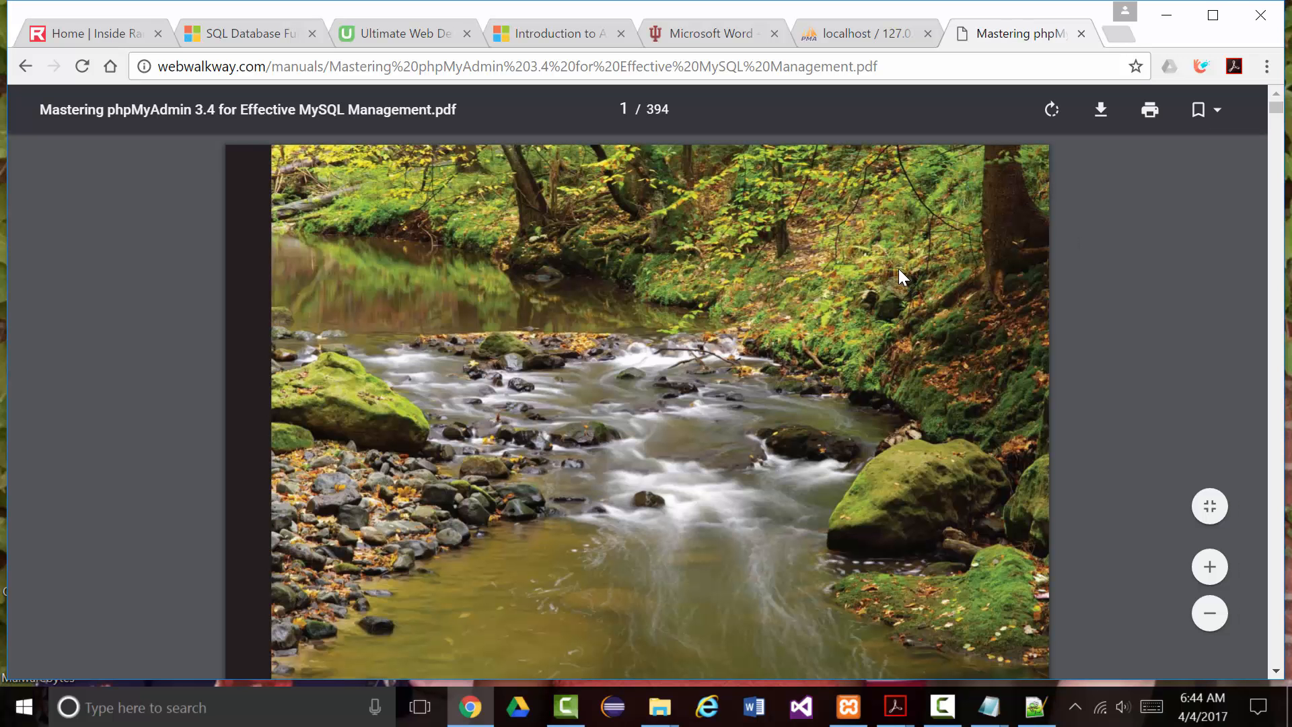
scroll(669, 176, "down", 20)
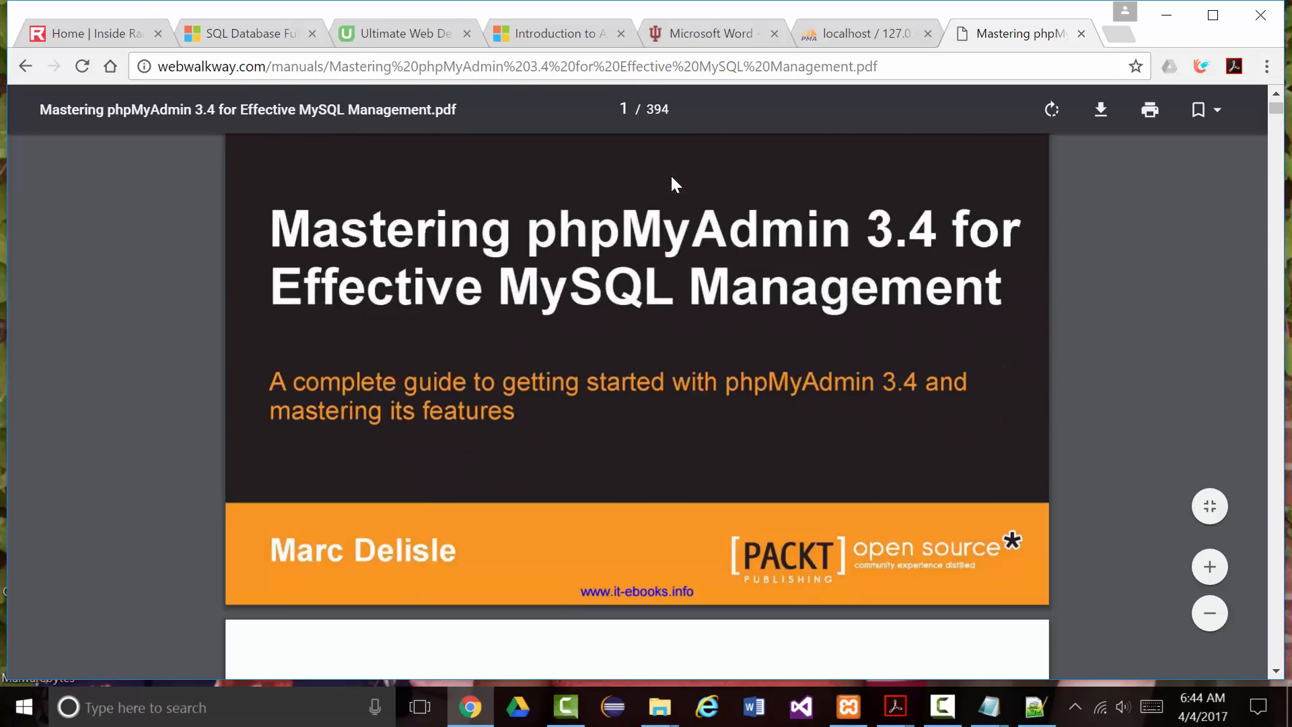
scroll(666, 186, "down", 20)
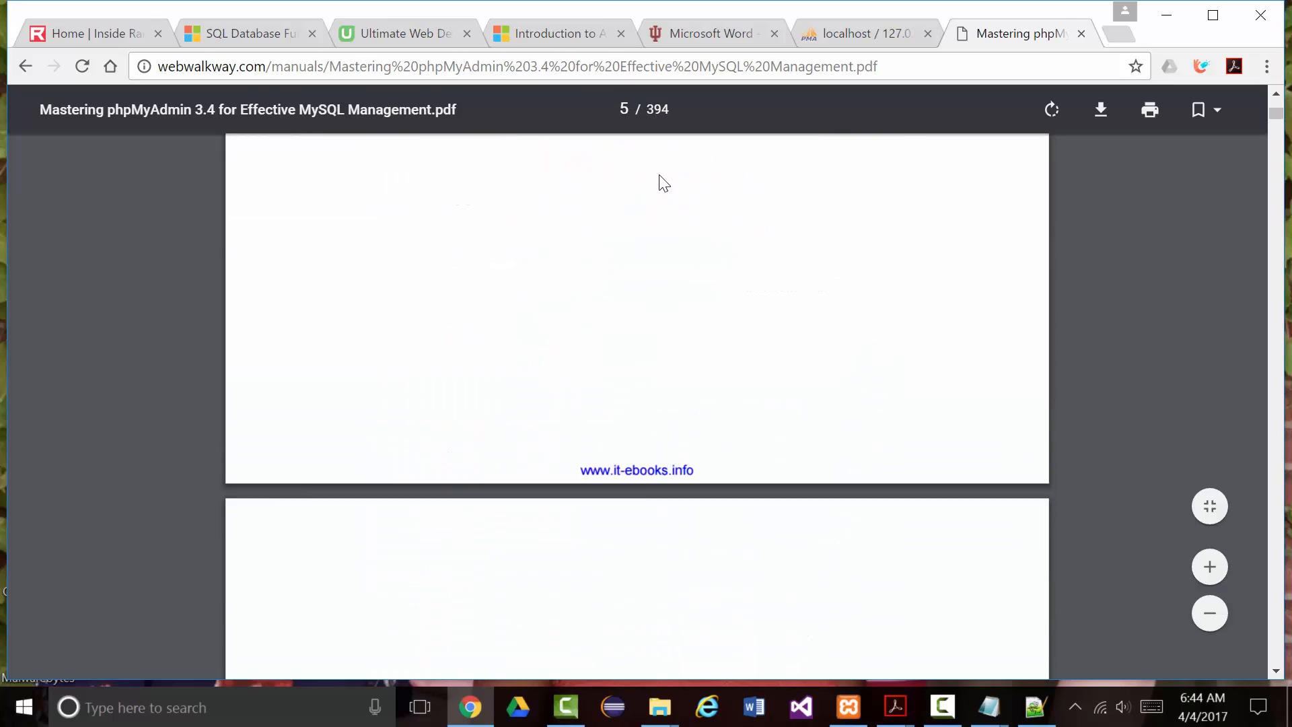
scroll(660, 183, "down", 20)
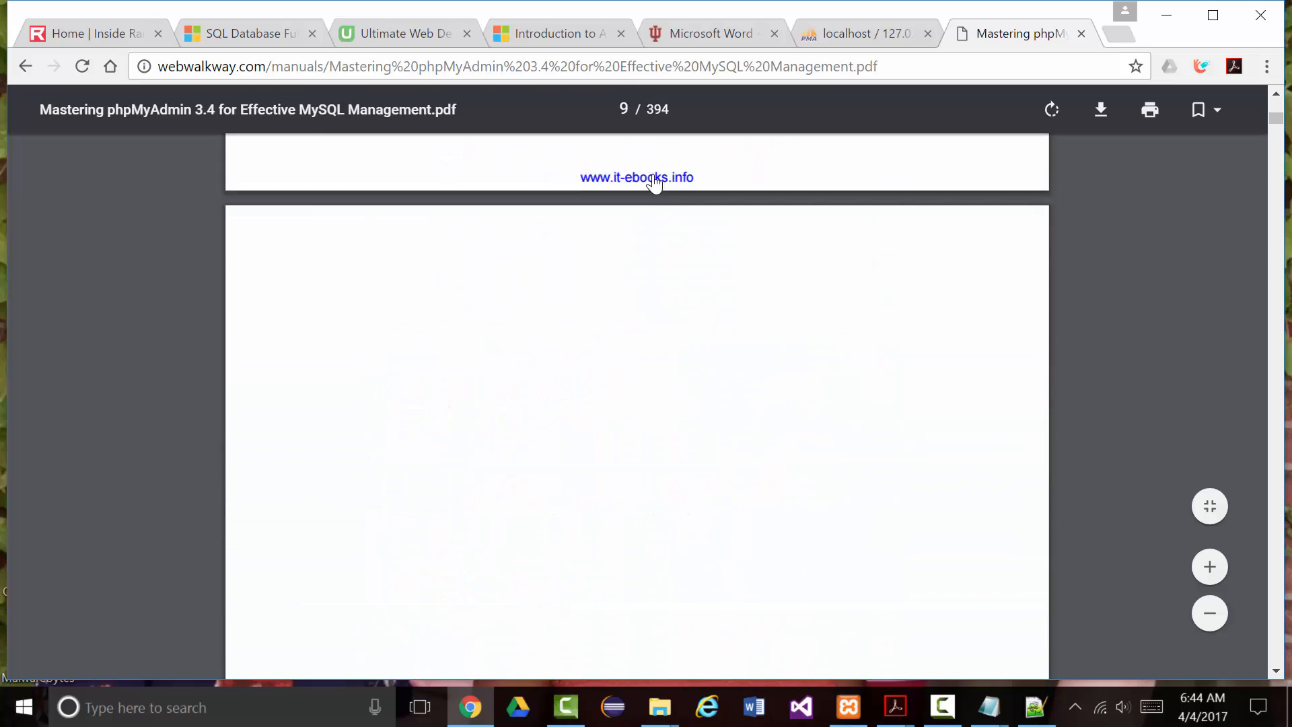
scroll(652, 180, "down", 10)
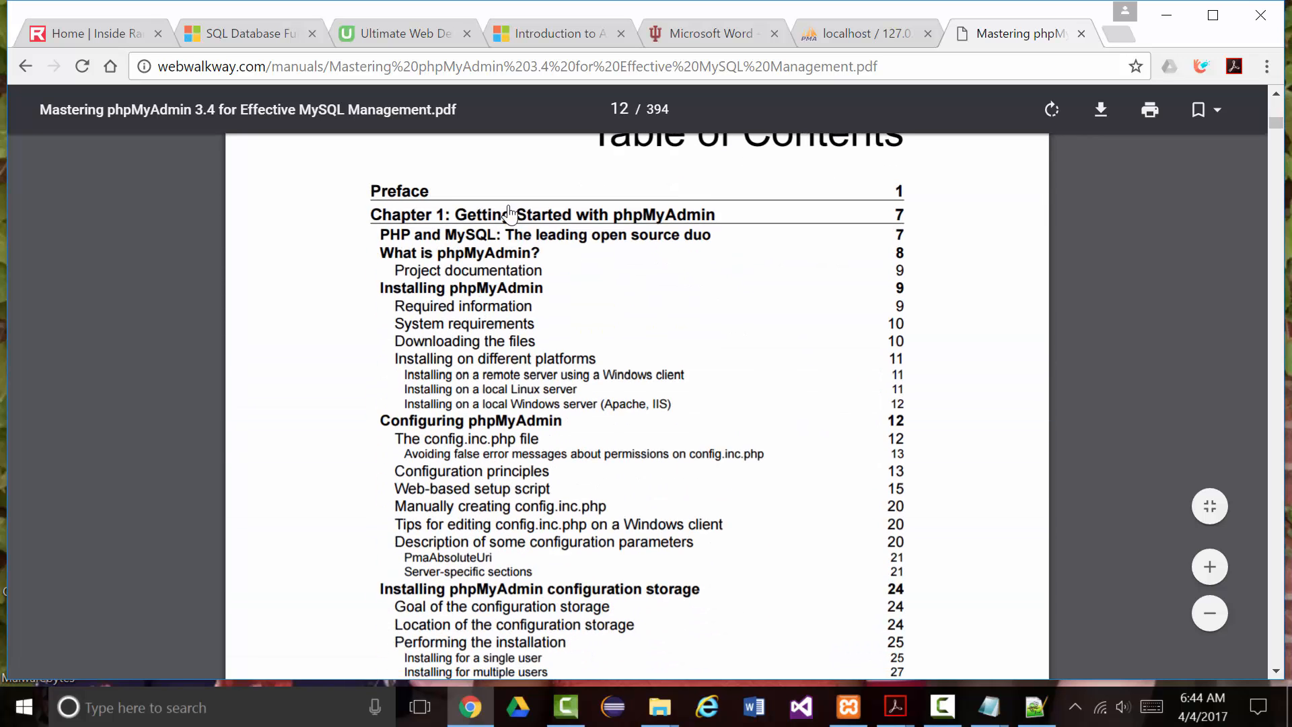
Examine the table of contents entries for Chapters 1 to 8, from getting started with phpMyAdmin to searching data
scroll(538, 271, "down", 7)
scroll(538, 271, "down", 6)
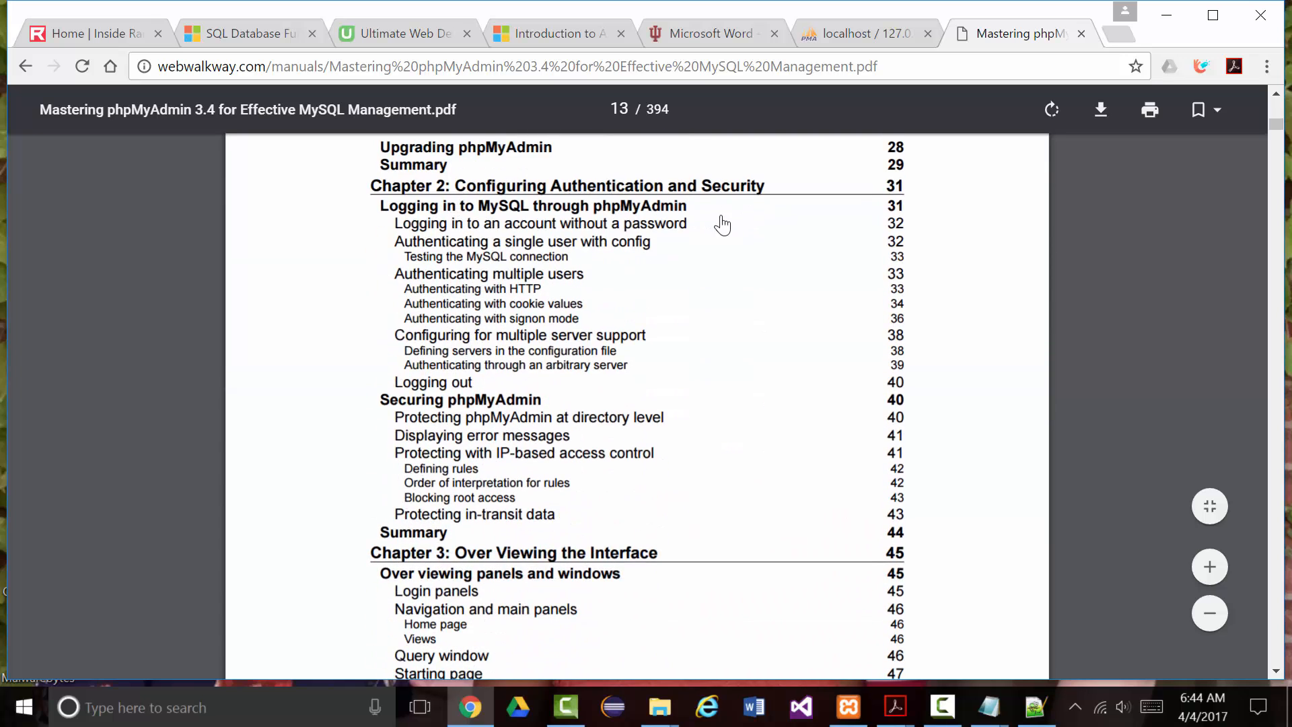
scroll(603, 280, "down", 6)
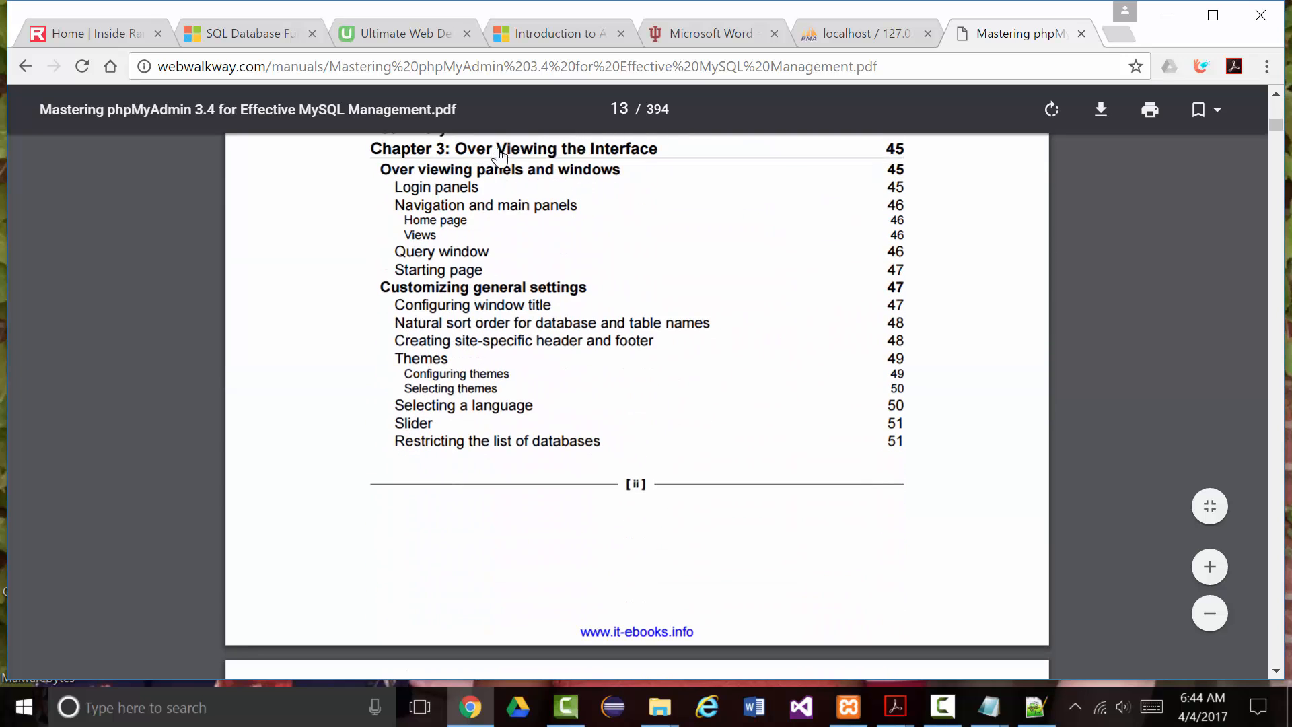
scroll(611, 260, "down", 8)
scroll(601, 267, "down", 11)
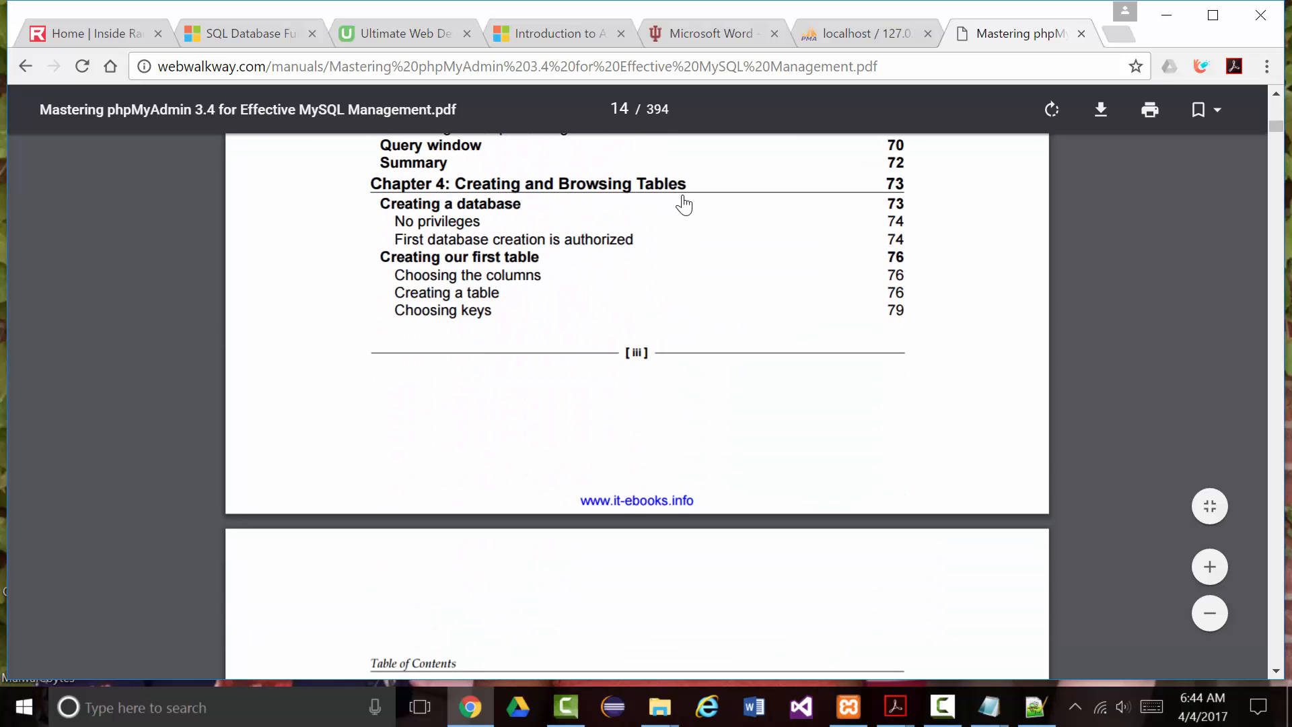
scroll(566, 226, "down", 12)
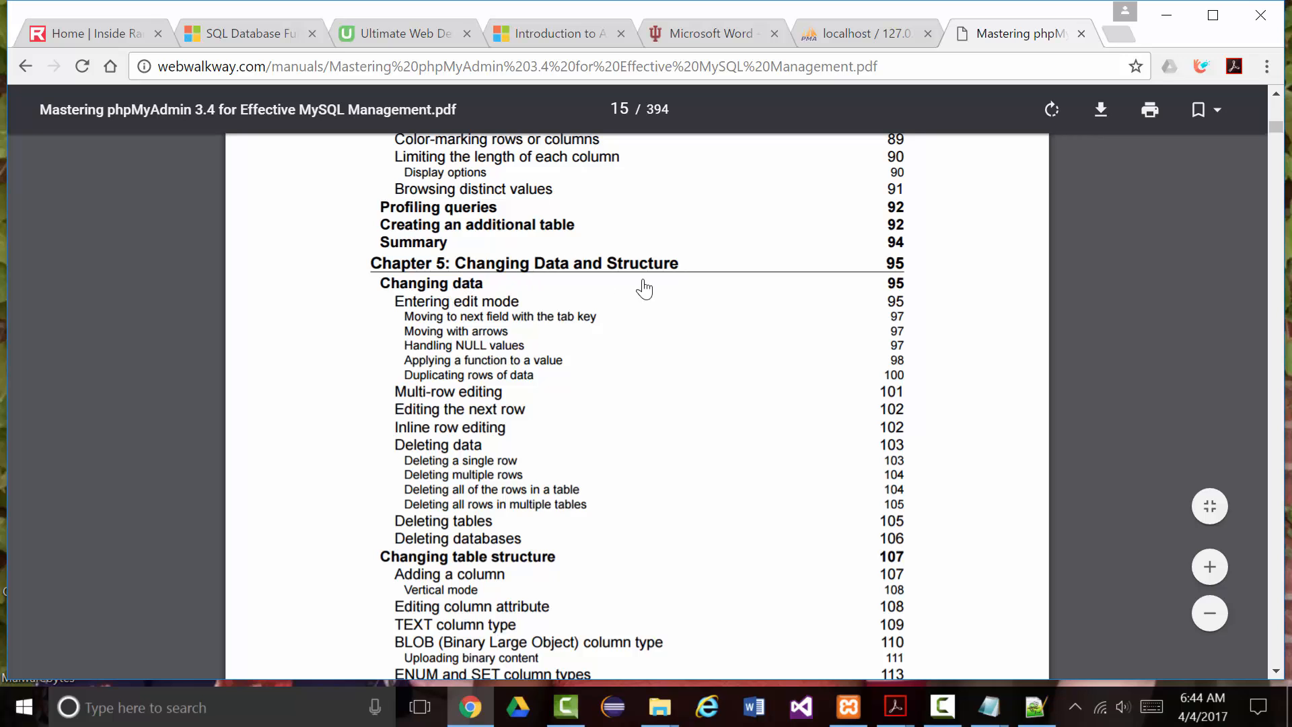
scroll(563, 297, "down", 10)
scroll(469, 300, "down", 4)
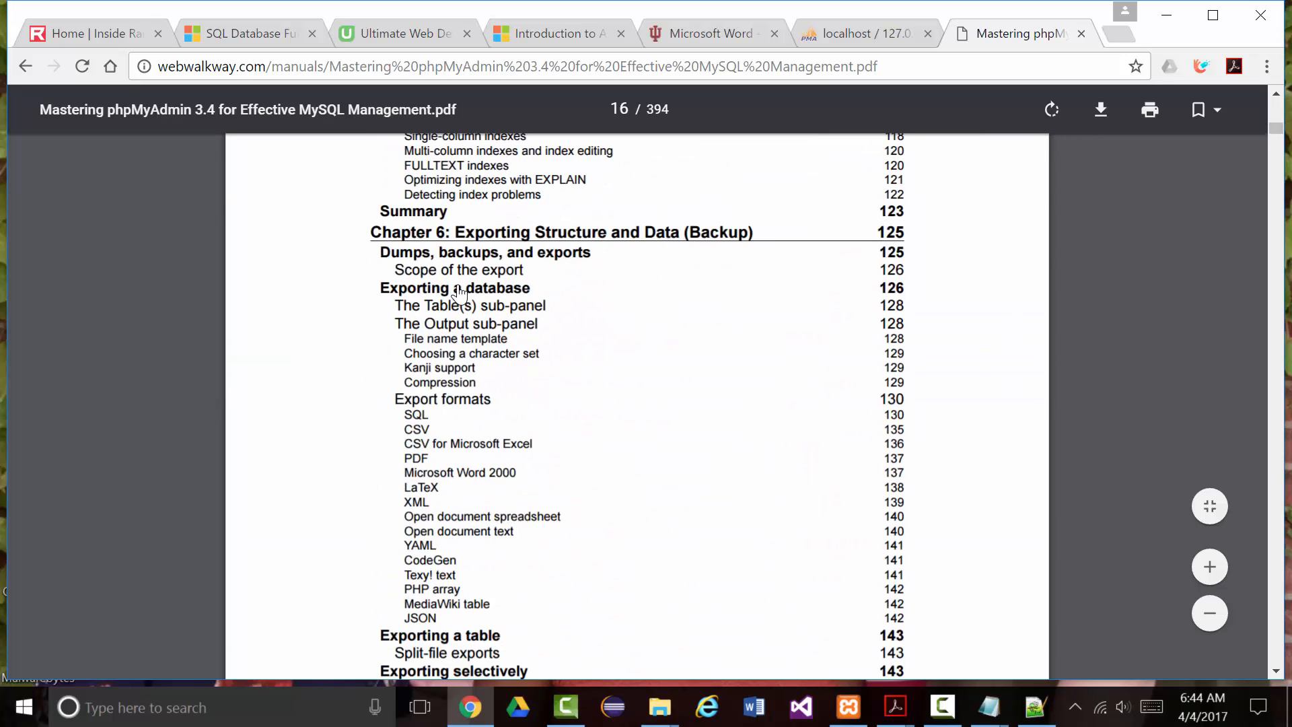
scroll(648, 268, "down", 15)
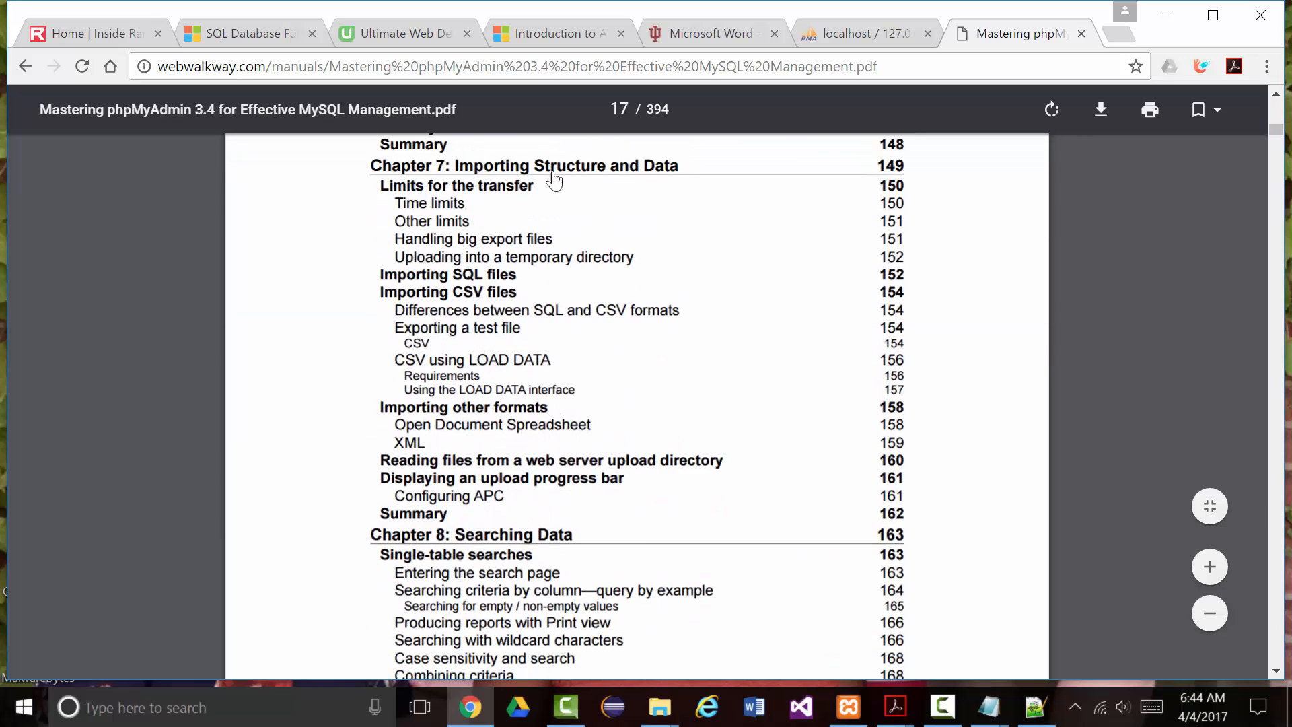
scroll(492, 278, "down", 4)
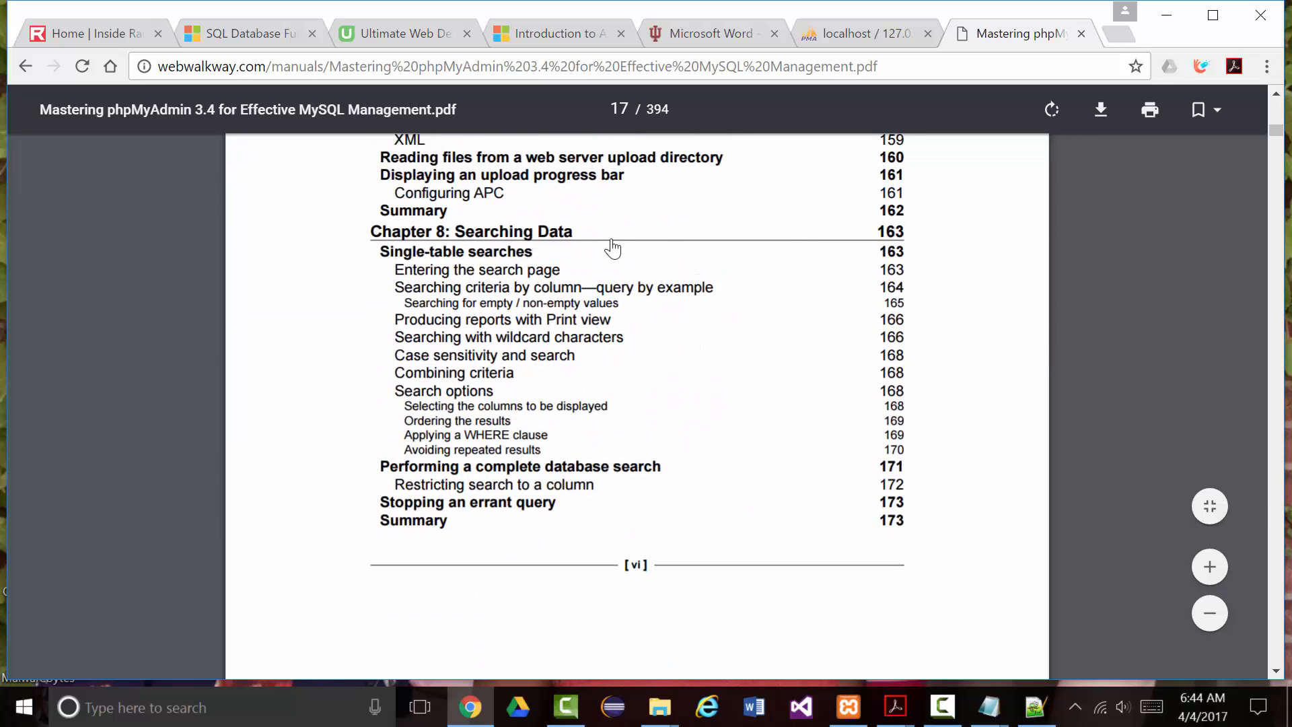
Examine the table of contents entries for Chapters 9 to 14, from table and database operations to query bookmarks
scroll(490, 269, "down", 12)
scroll(460, 274, "up", 4)
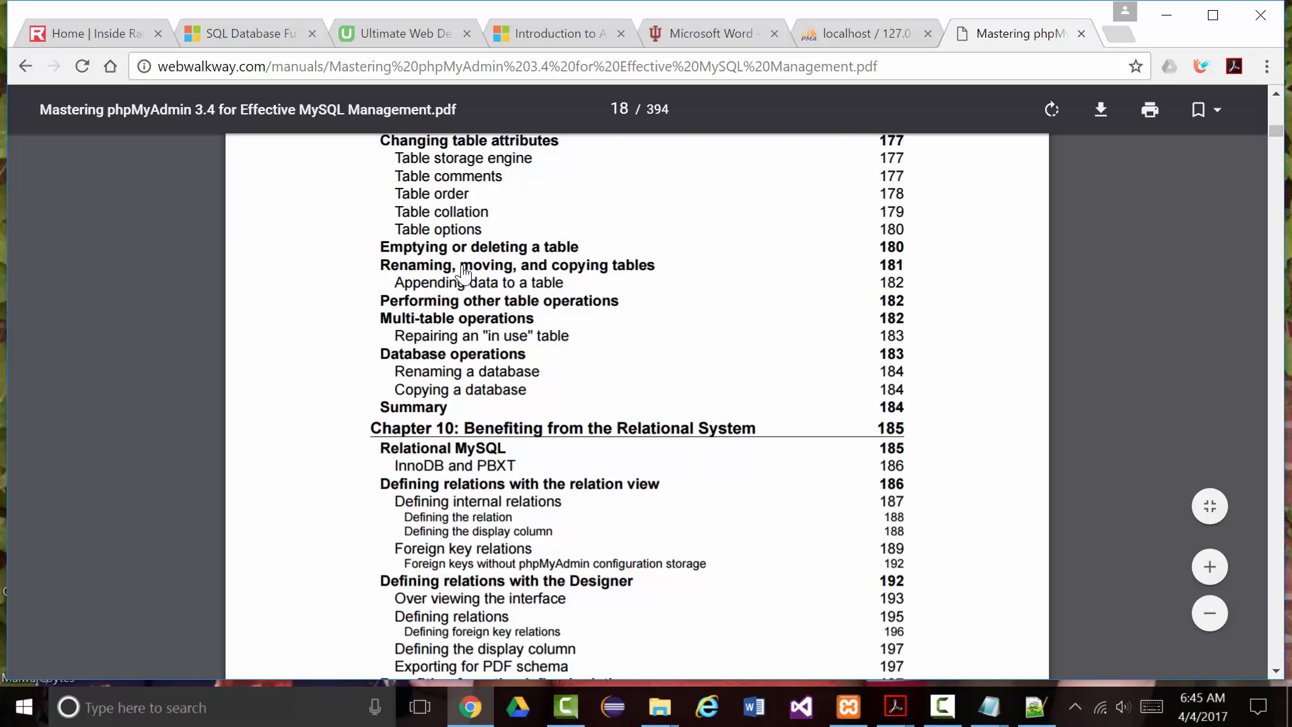
scroll(461, 274, "down", 2)
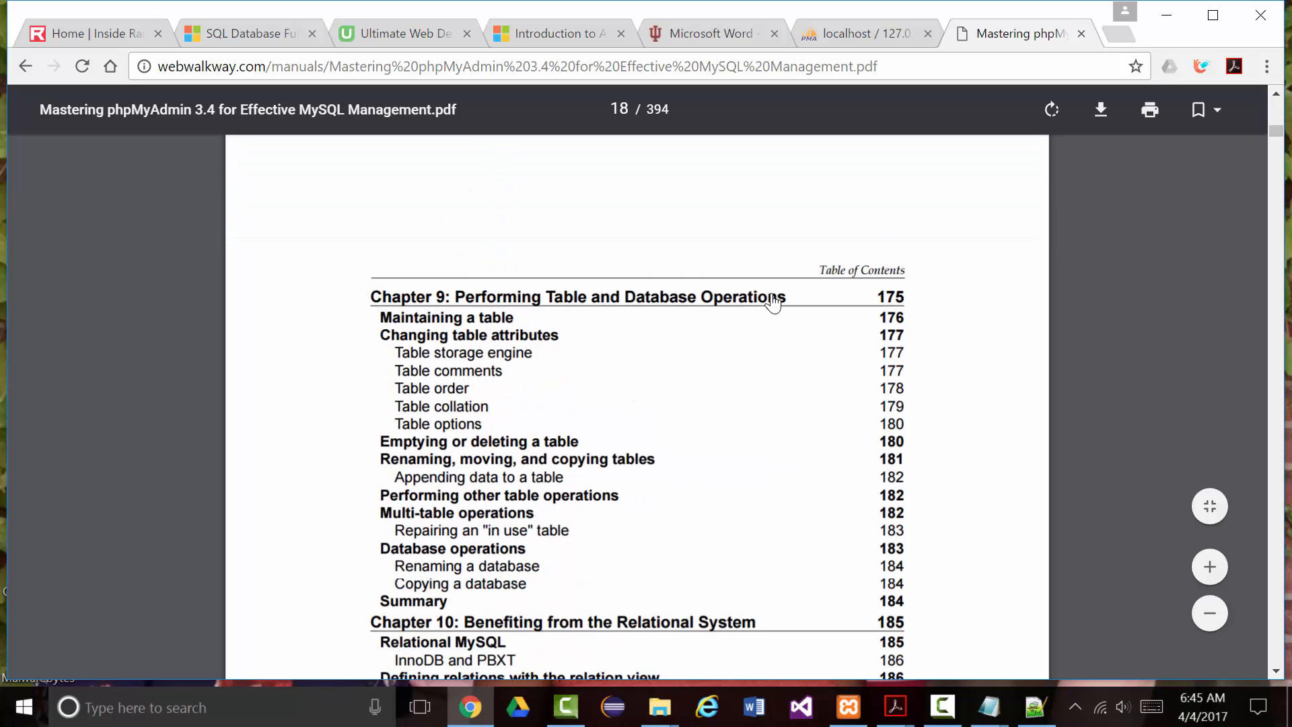
scroll(701, 306, "down", 5)
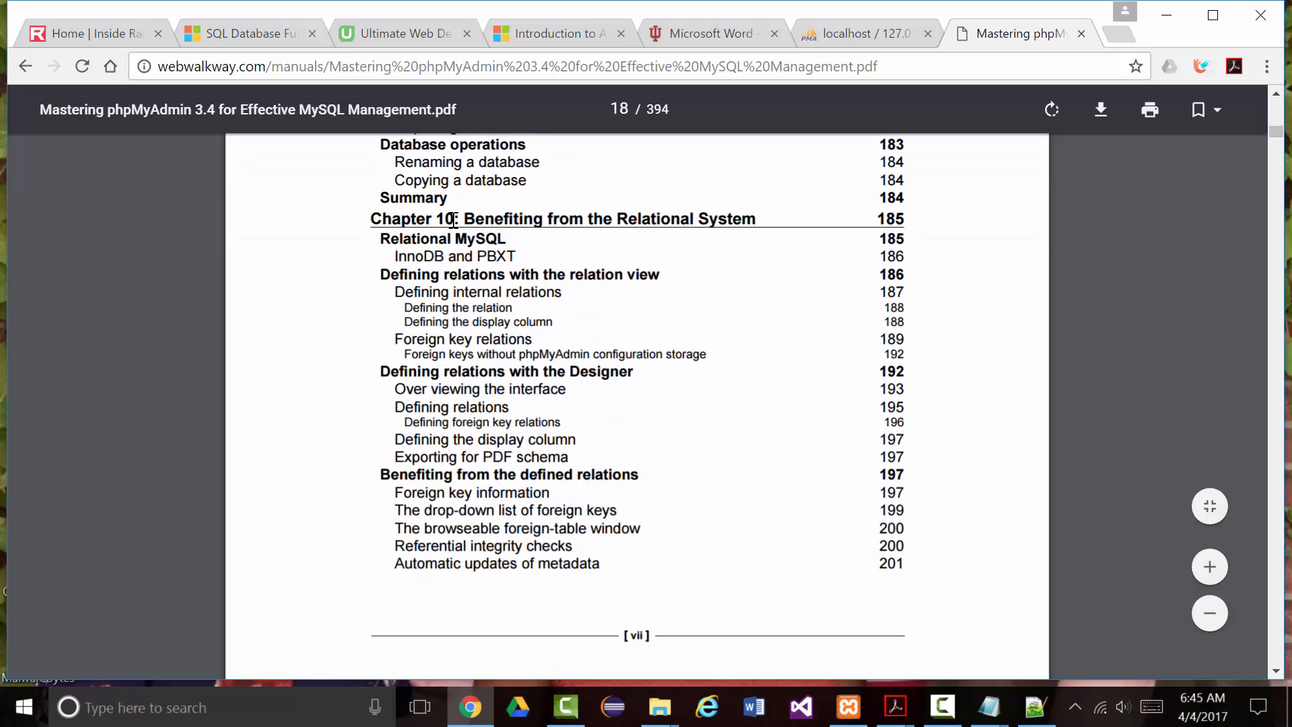
scroll(730, 245, "down", 8)
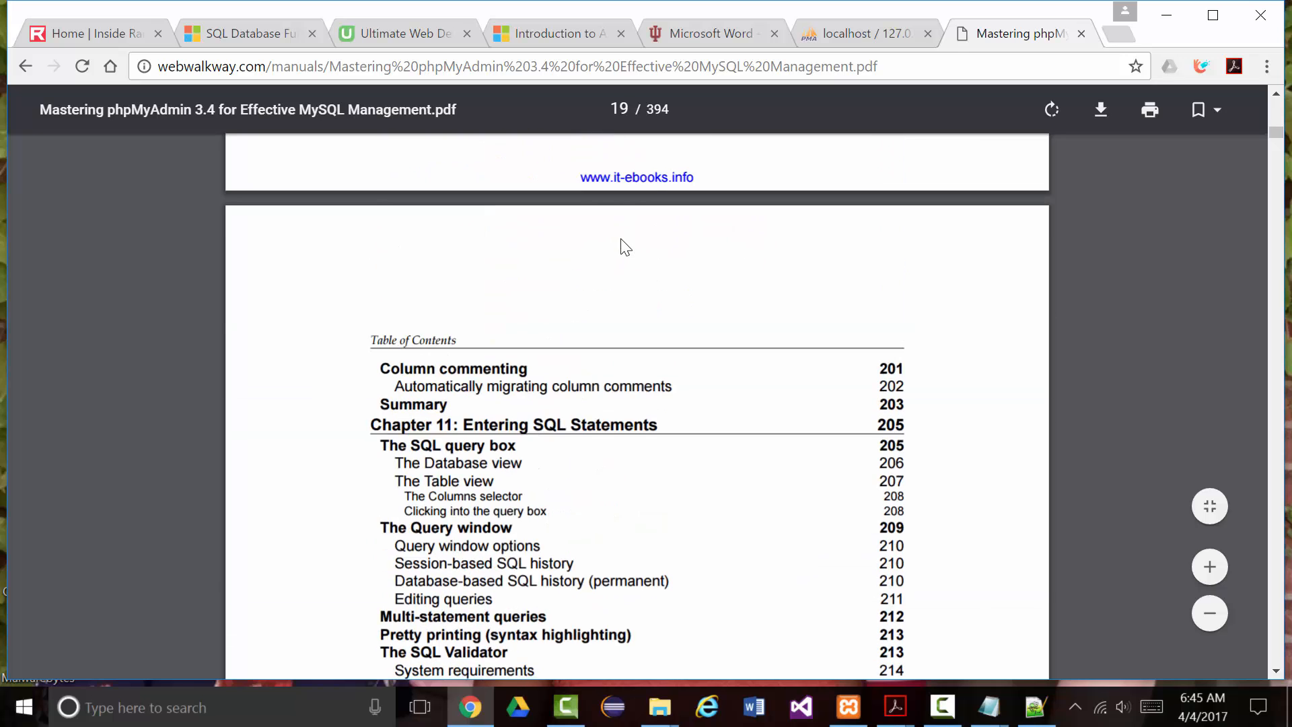
scroll(606, 246, "down", 3)
scroll(653, 242, "down", 1)
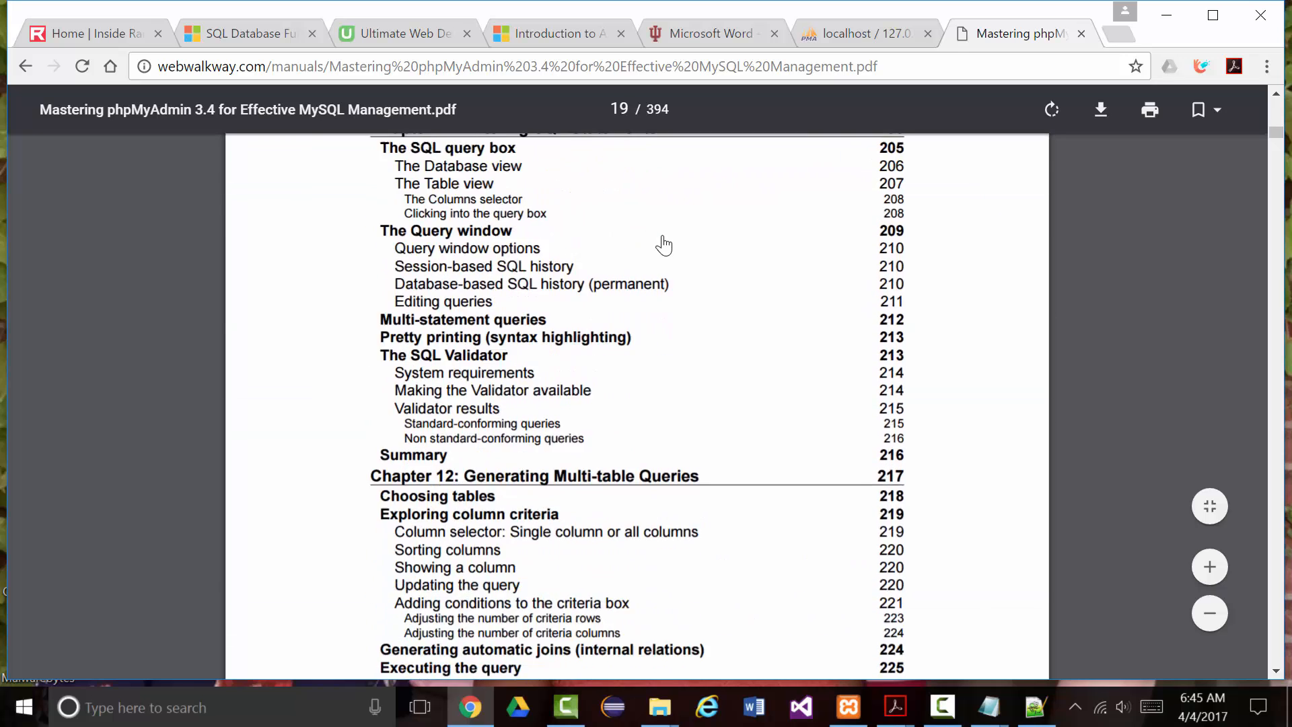
scroll(665, 245, "down", 5)
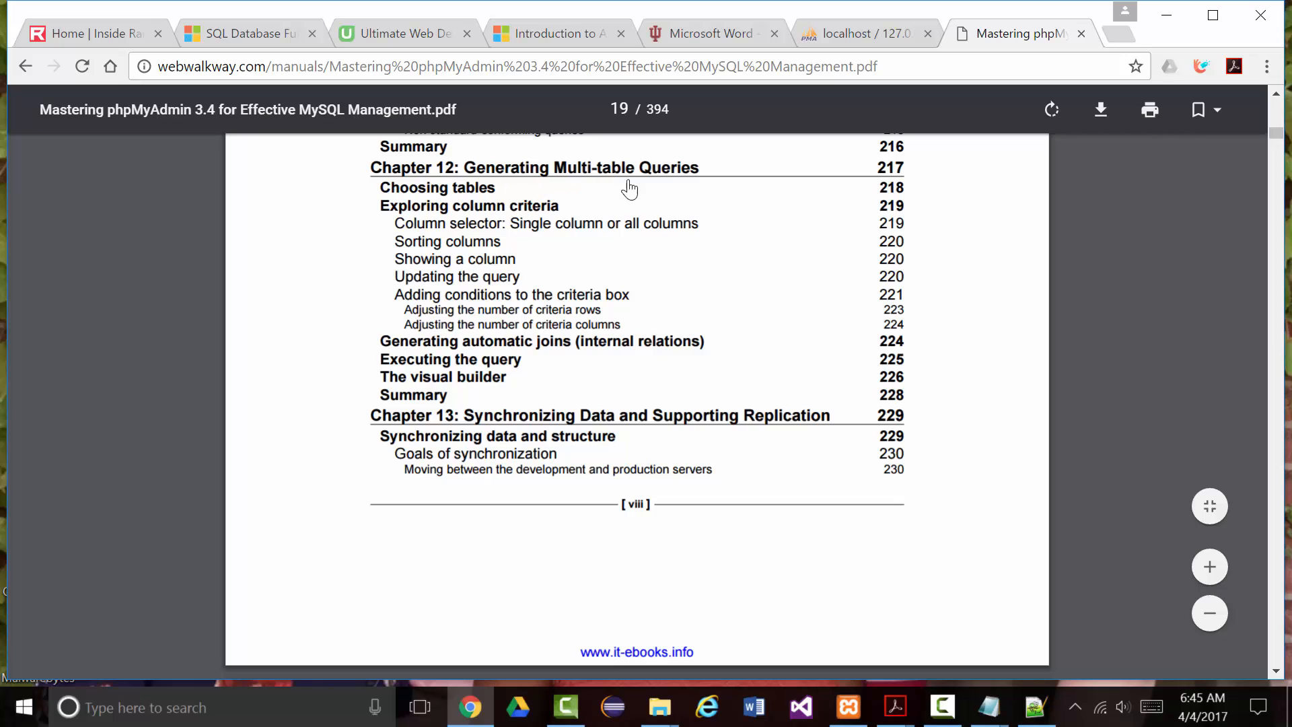
scroll(606, 262, "down", 2)
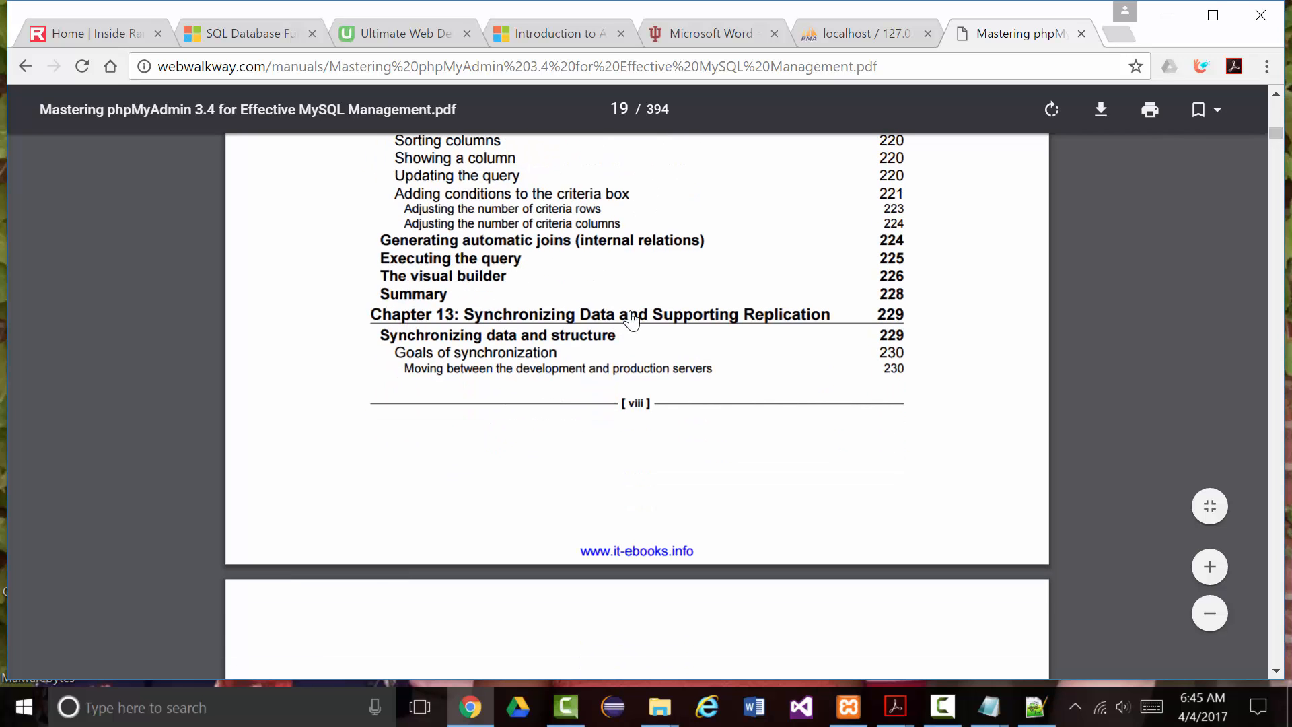
scroll(721, 320, "down", 8)
scroll(630, 310, "down", 5)
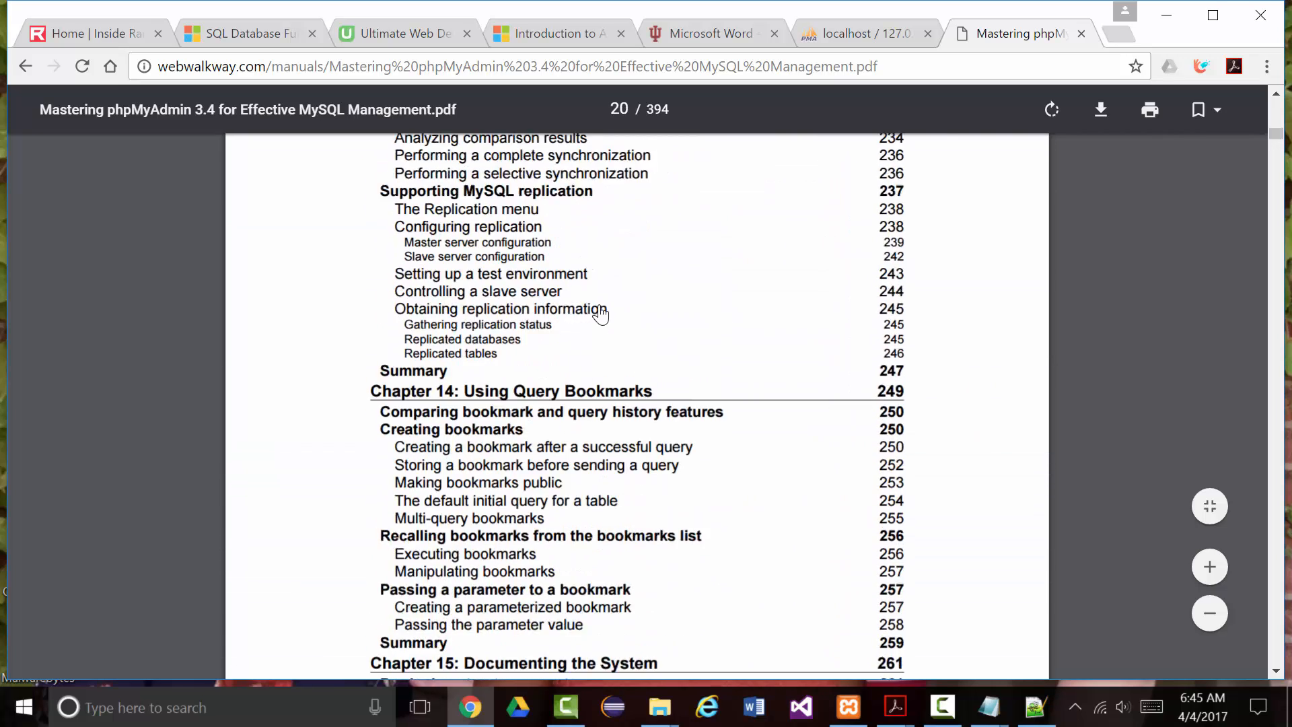
Examine the contents entries from Chapter 15 through the appendix and index, and return to the PDF's cover page
scroll(608, 294, "down", 2)
scroll(607, 294, "down", 2)
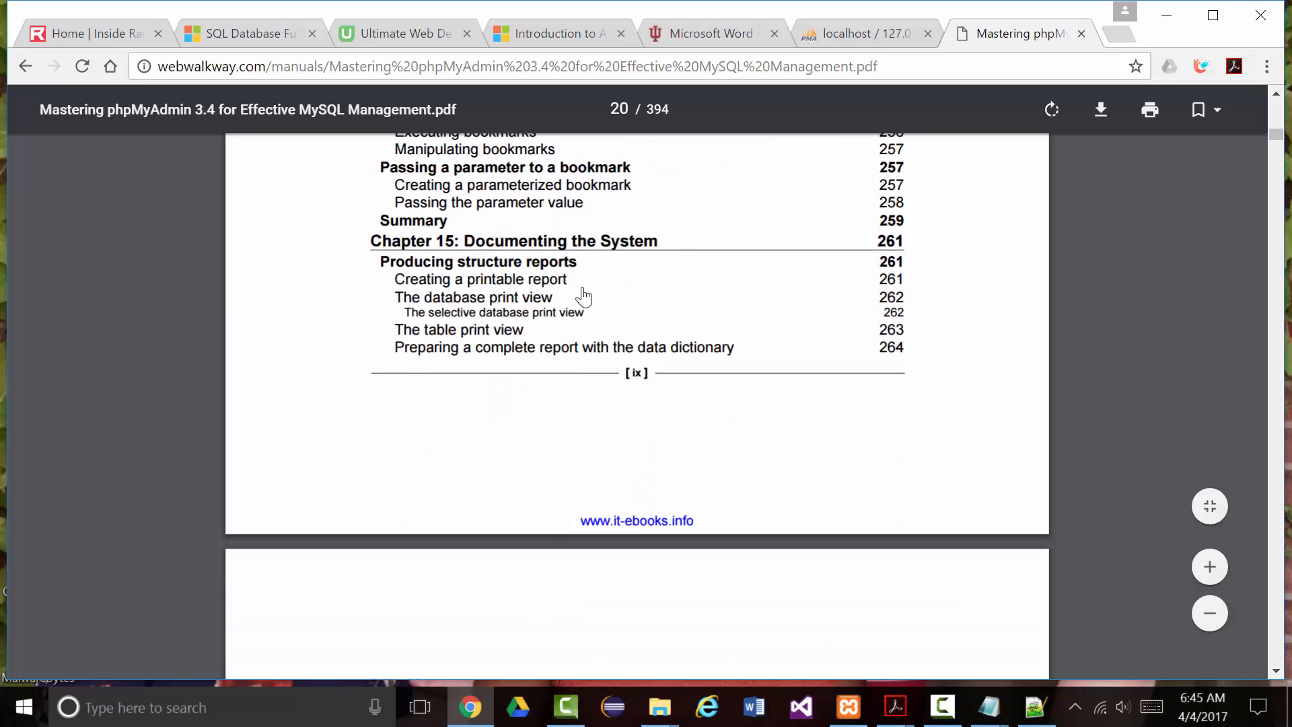
scroll(552, 258, "down", 9)
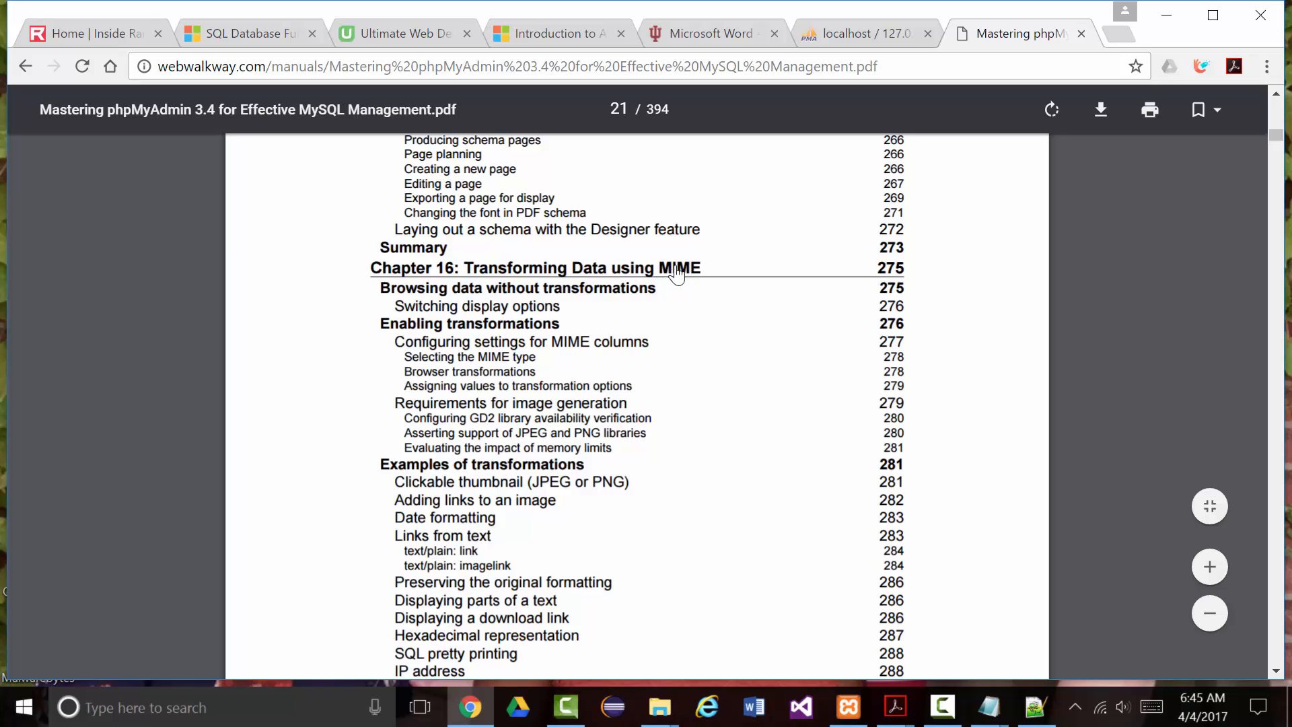
scroll(686, 273, "down", 8)
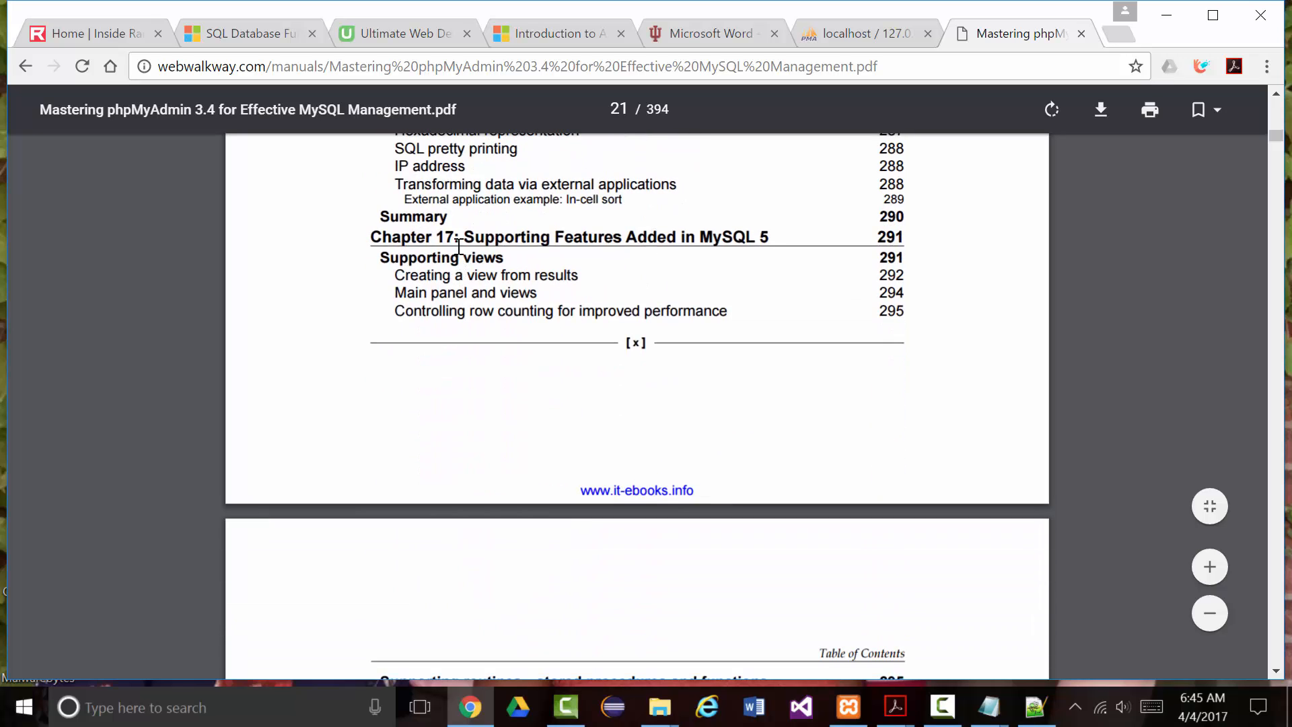
scroll(643, 259, "down", 7)
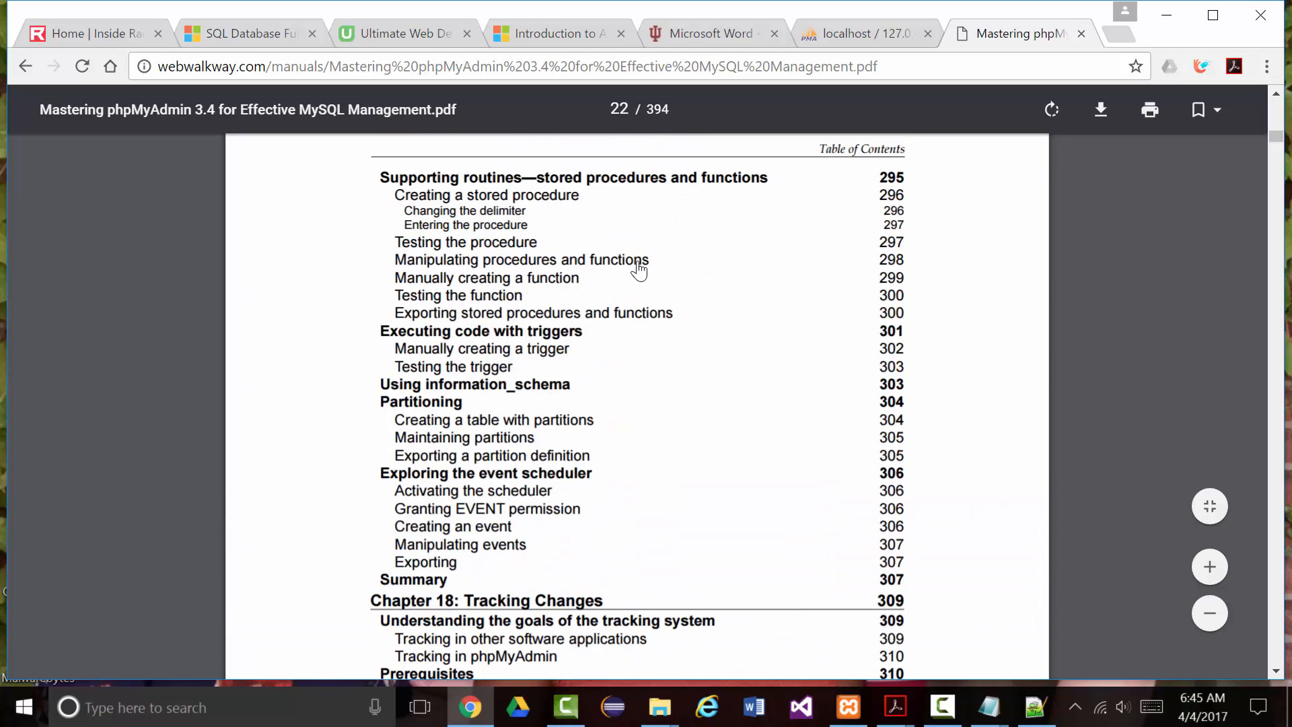
scroll(529, 283, "down", 13)
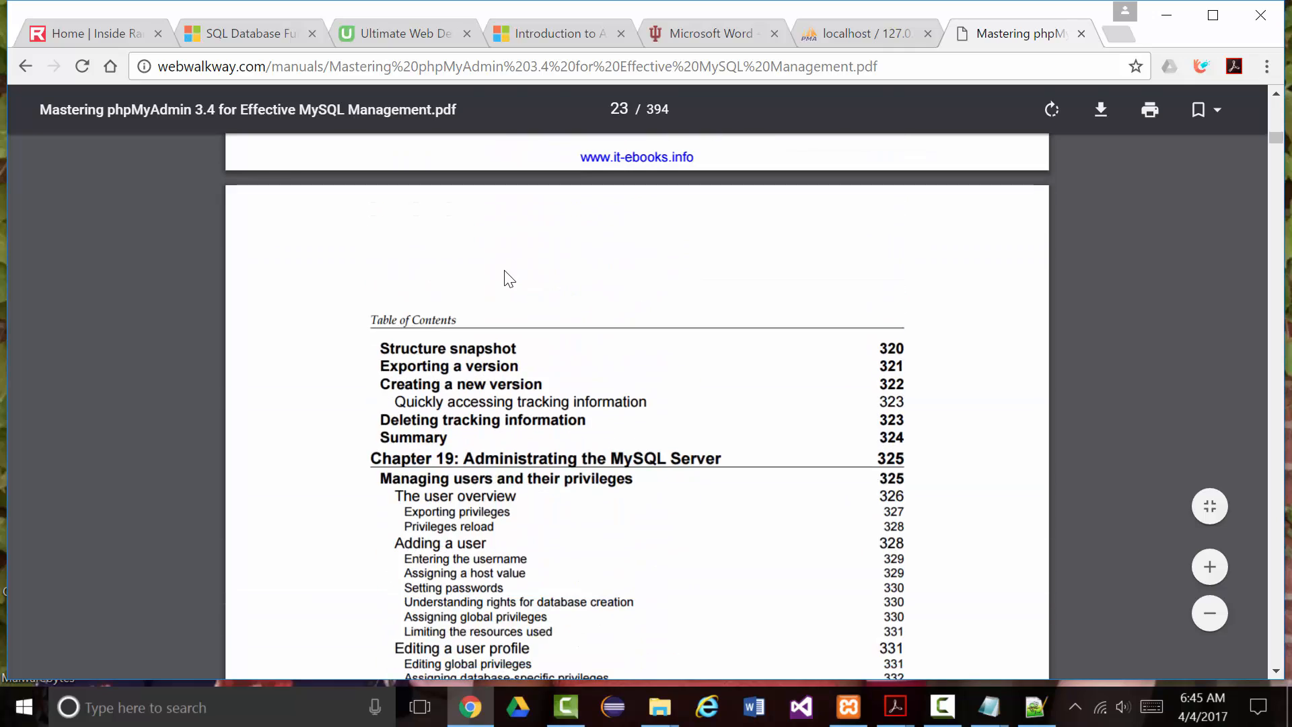
scroll(510, 278, "down", 3)
scroll(496, 269, "down", 6)
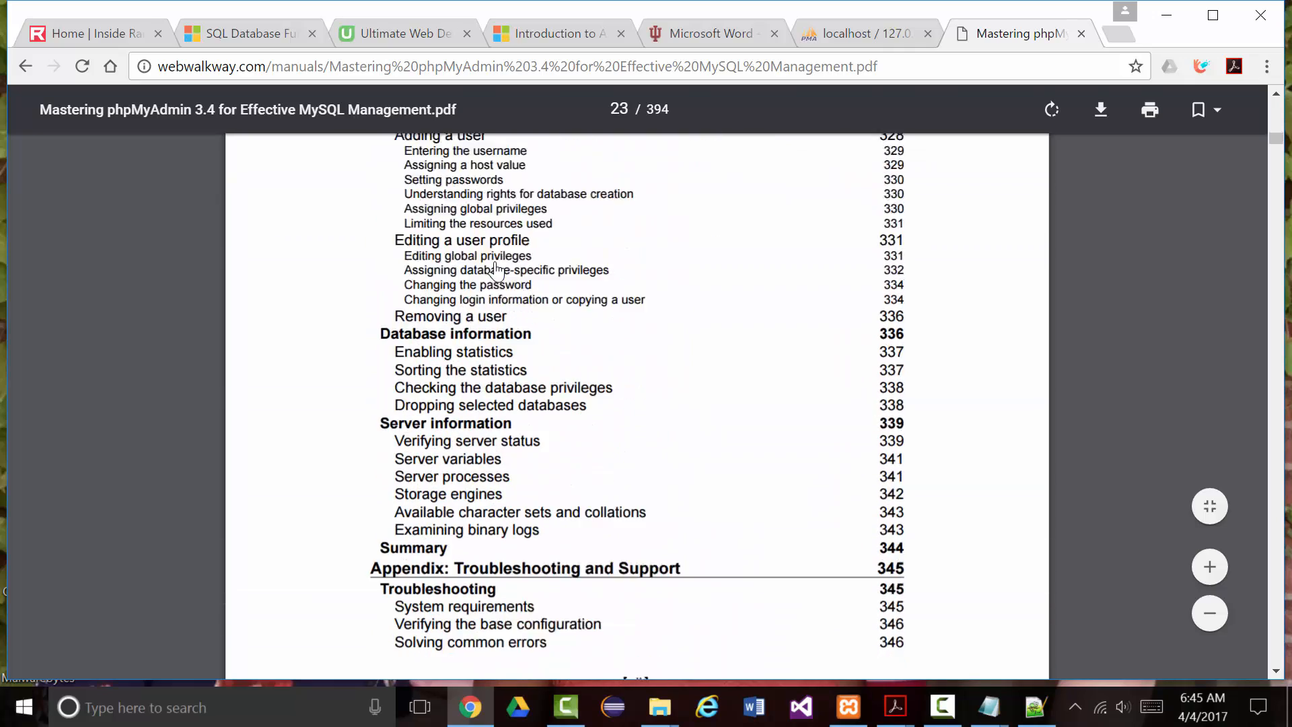
scroll(496, 269, "up", 4)
scroll(518, 266, "down", 10)
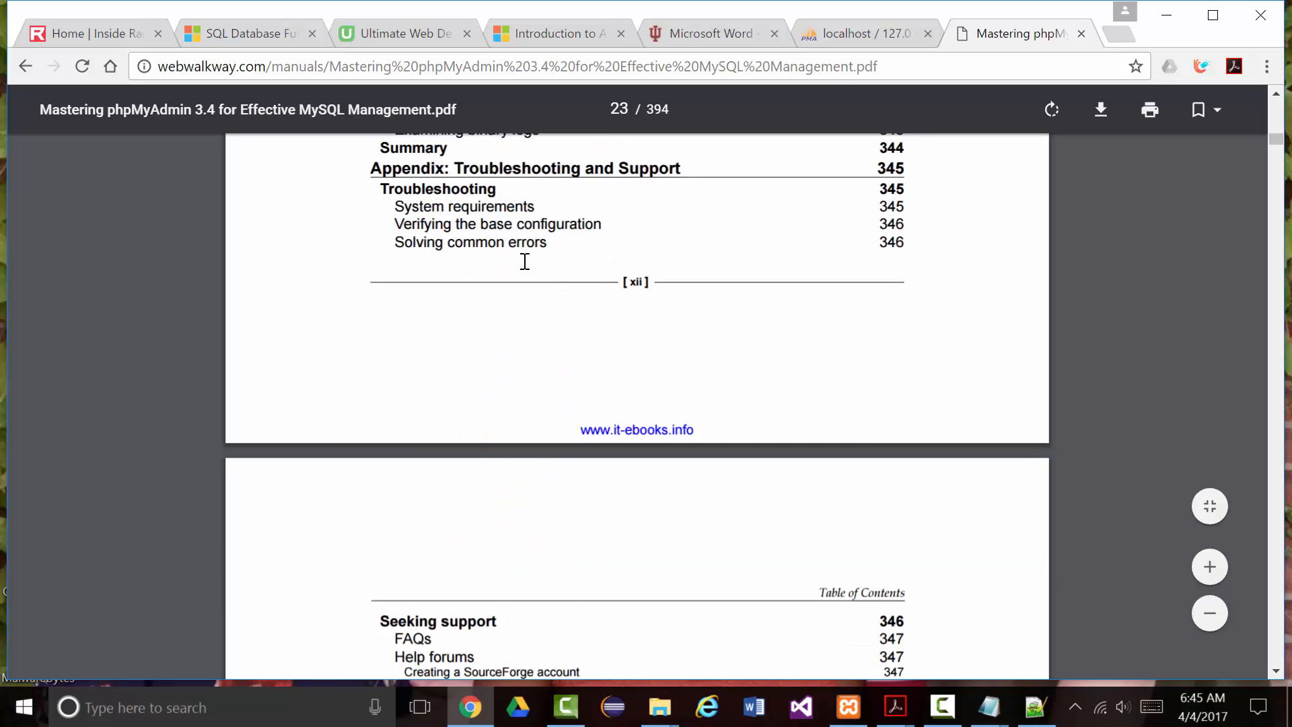
scroll(529, 276, "down", 3)
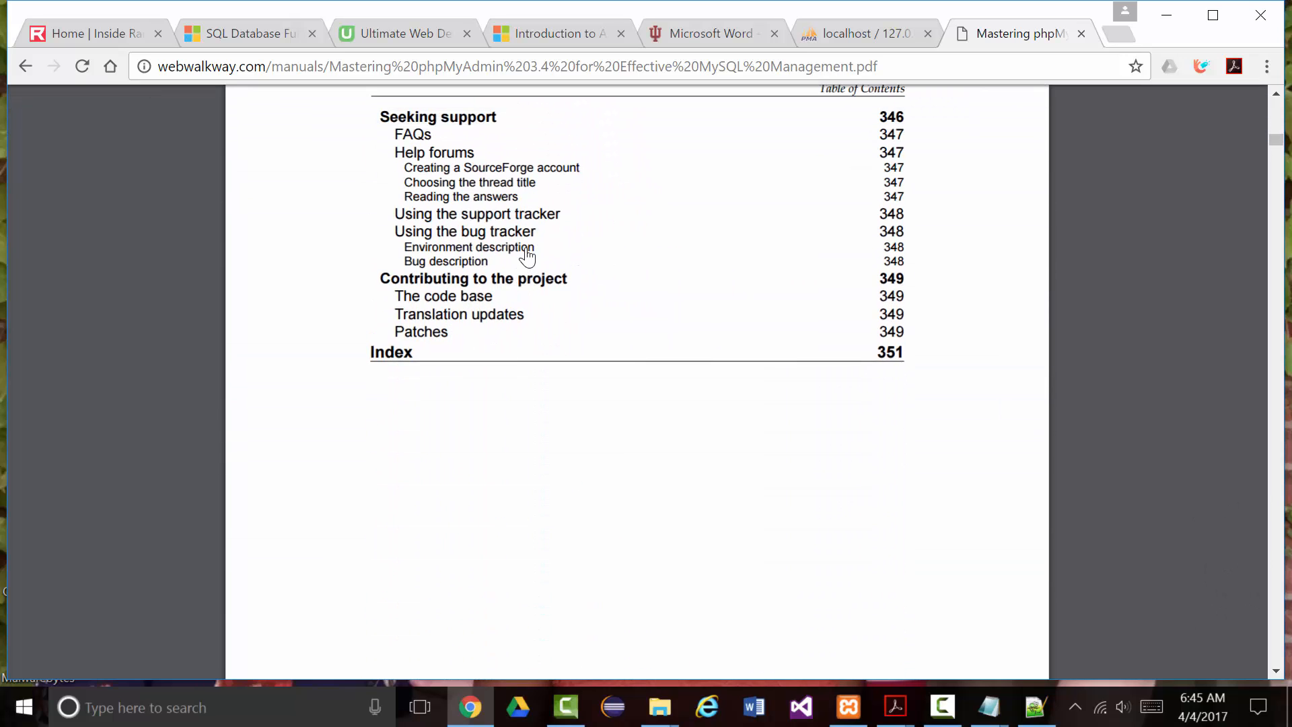
key("Home")
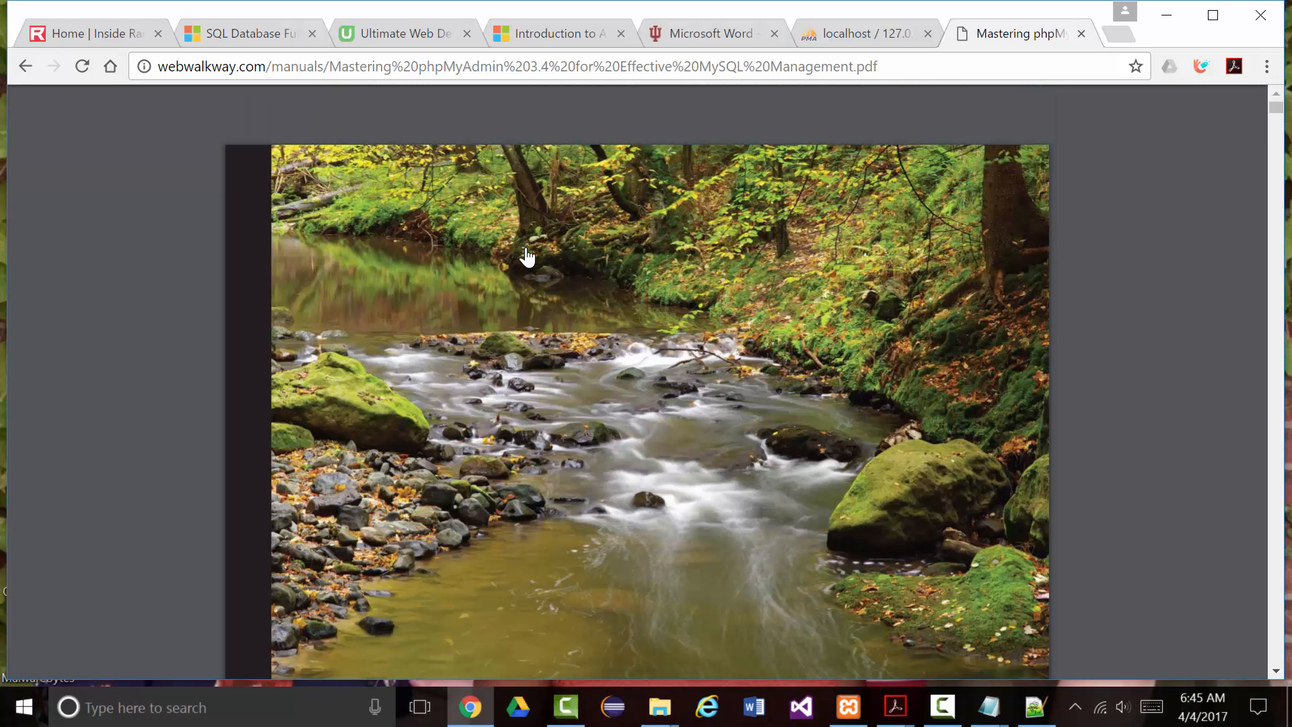